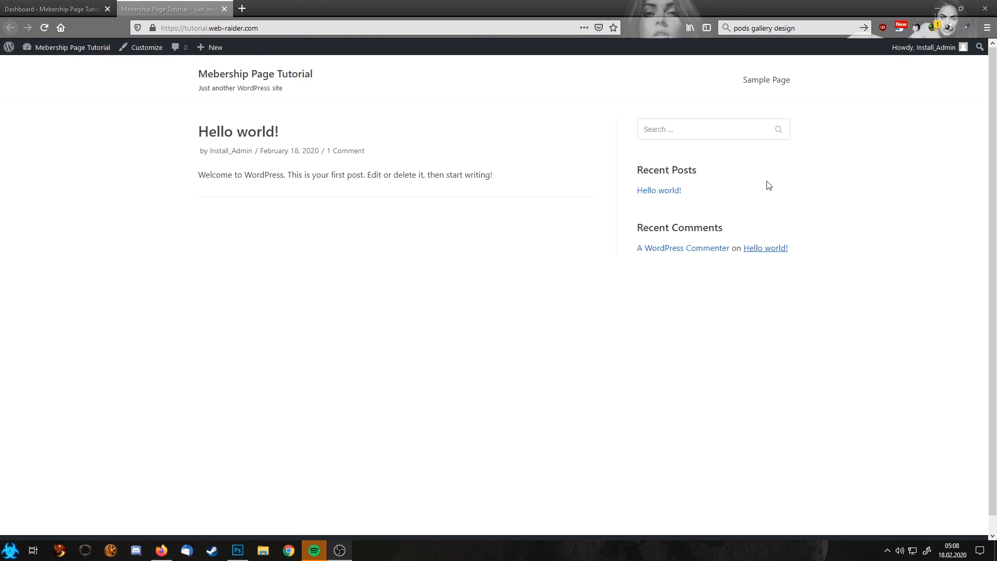
# Step: Check the installed themes and the site's front page, finishing on the admin dashboard
pyautogui.click(73, 8)
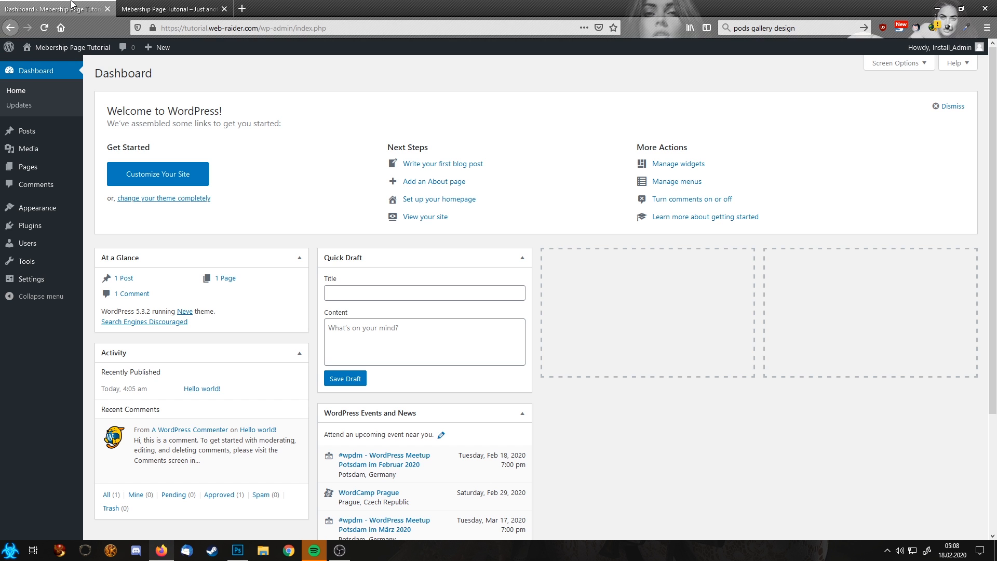
pyautogui.moveTo(37, 214)
pyautogui.click(102, 210)
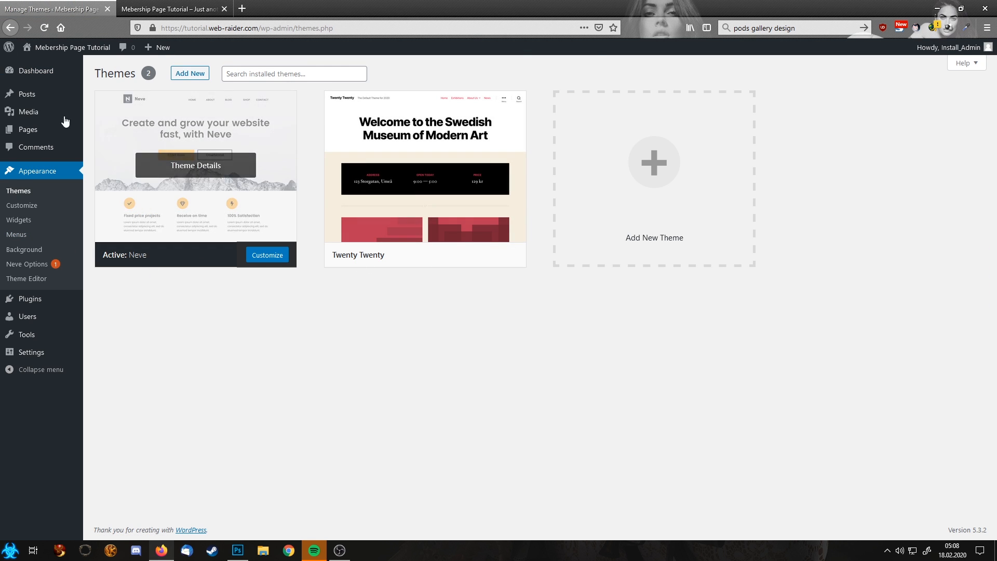
pyautogui.click(36, 81)
pyautogui.click(169, 9)
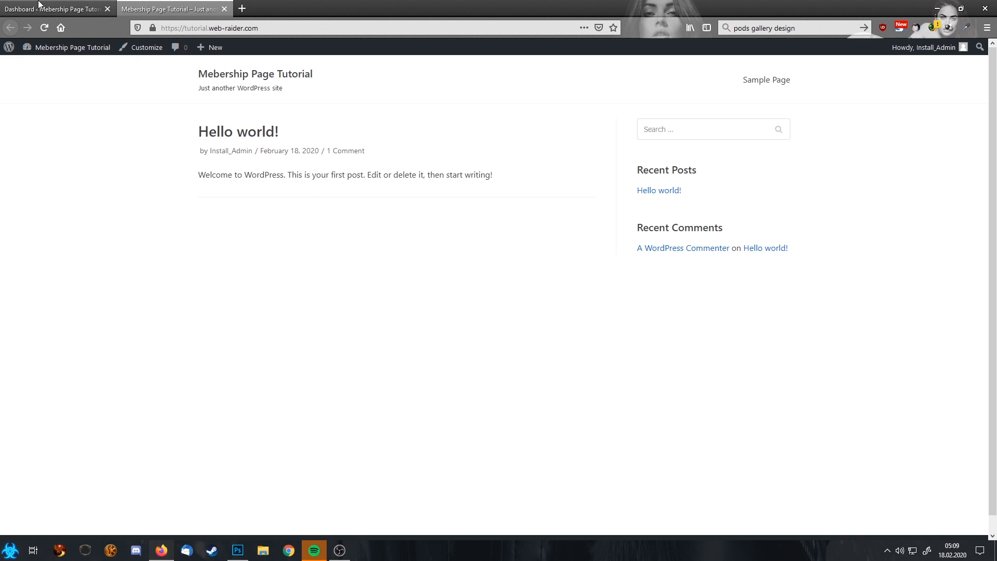
pyautogui.click(52, 9)
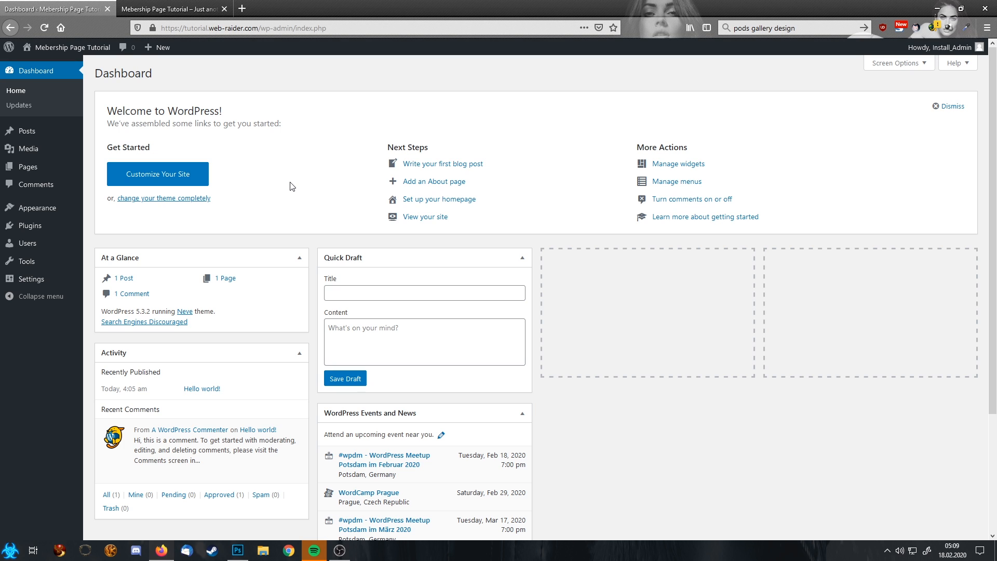
# Step: Bulk-activate the Brizy, Brizy Pro and Instant Images plugins and dismiss the notices
pyautogui.click(41, 227)
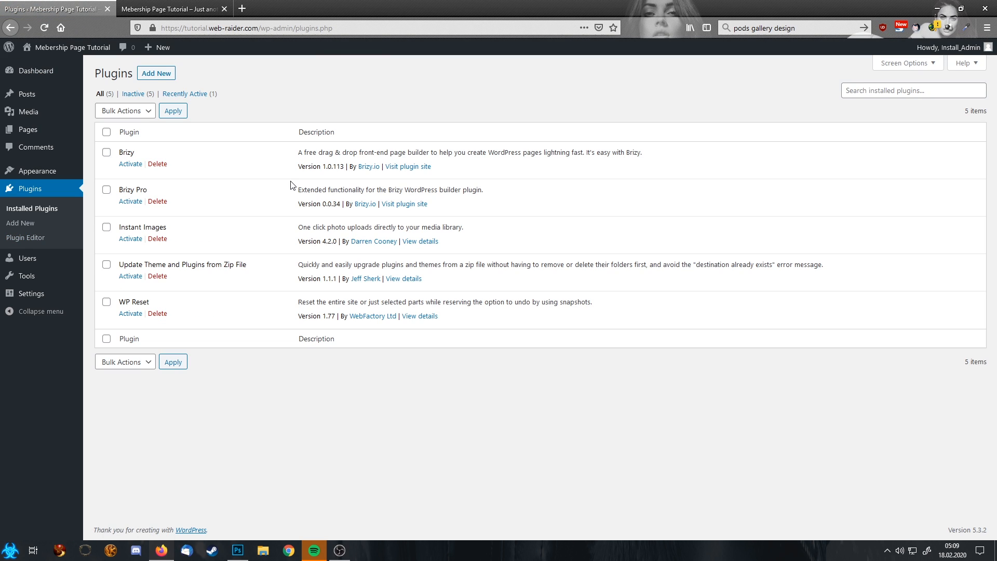
pyautogui.click(106, 152)
pyautogui.click(106, 190)
pyautogui.click(106, 229)
pyautogui.click(130, 110)
pyautogui.click(130, 139)
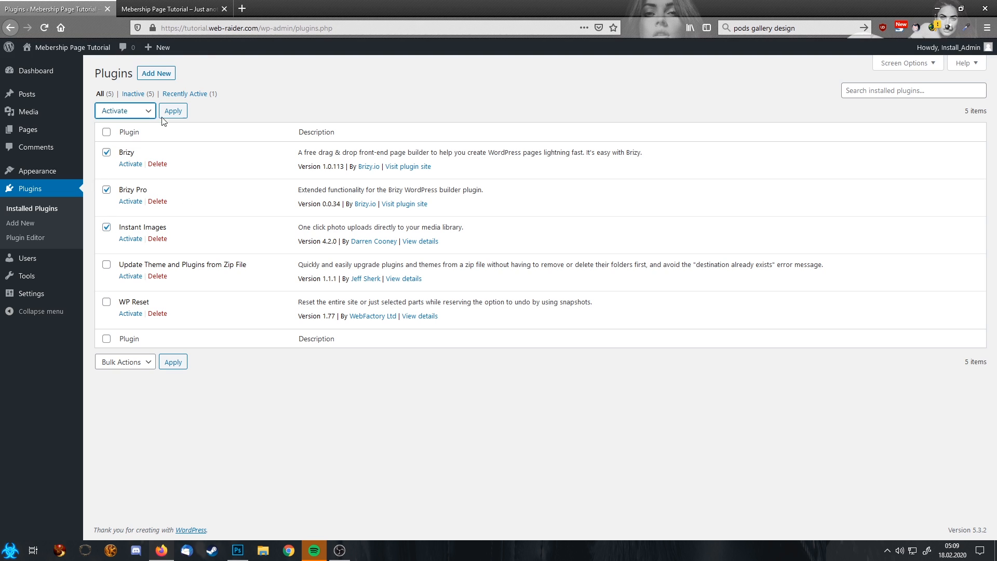
pyautogui.click(173, 112)
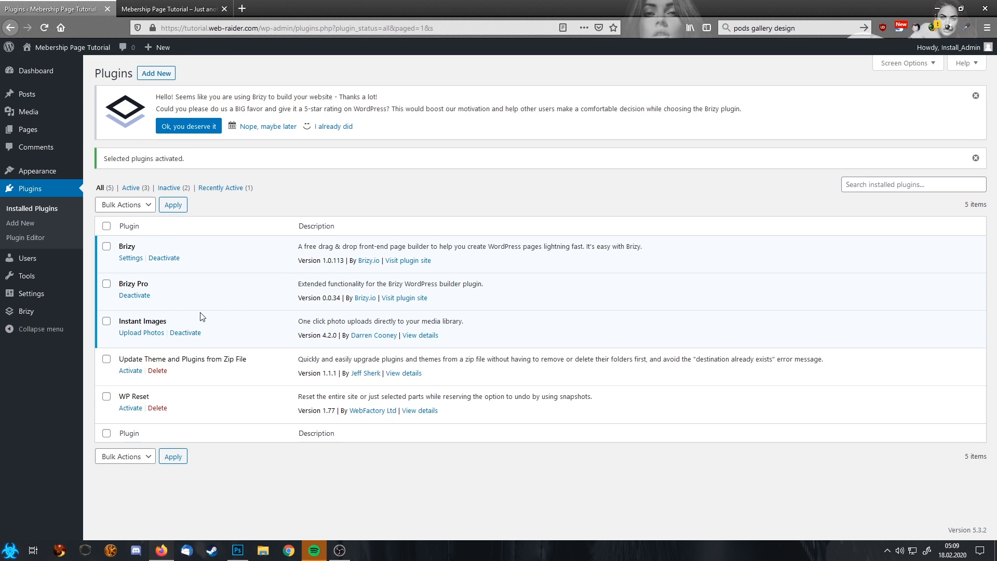
pyautogui.click(975, 96)
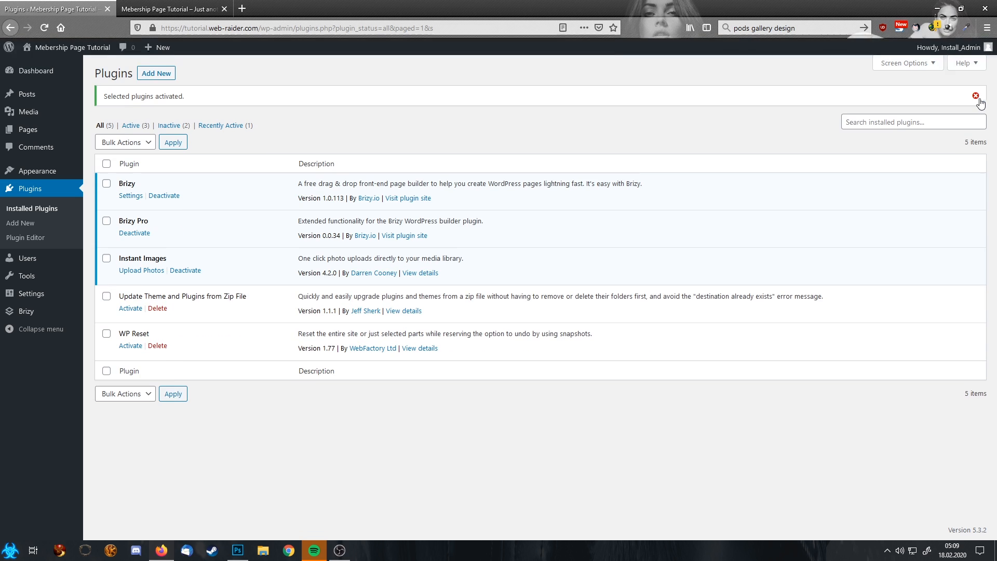
pyautogui.click(976, 96)
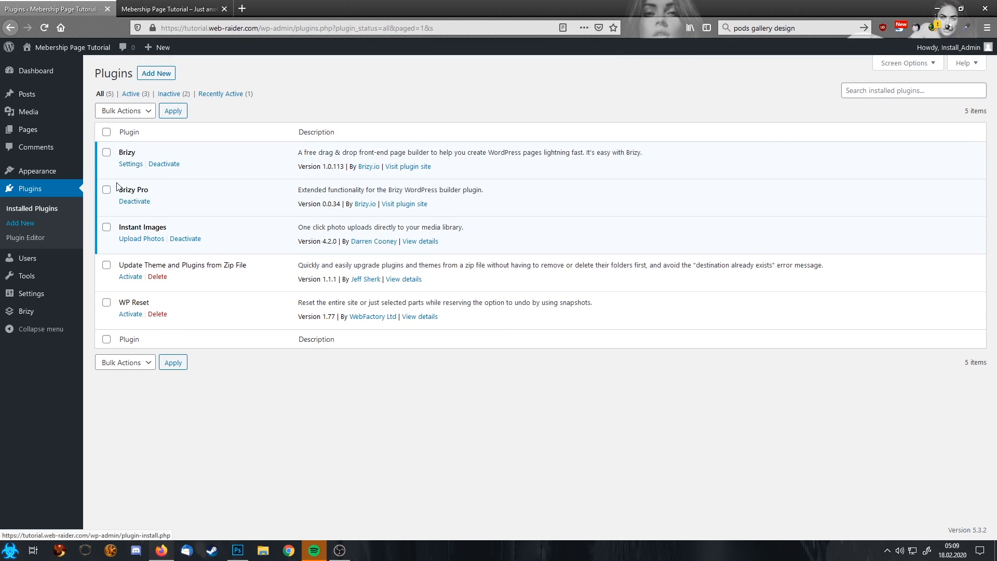
# Step: Find, install and activate the Pods – Custom Content Types and Fields plugin, and dismiss the Brizy rating request as already done
pyautogui.click(156, 73)
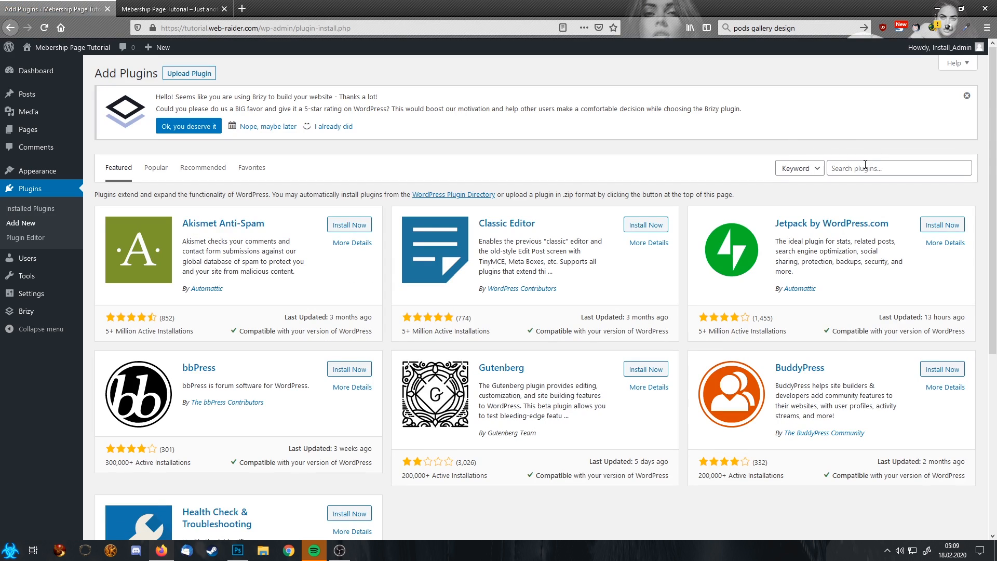
pyautogui.click(838, 167)
pyautogui.write('pods')
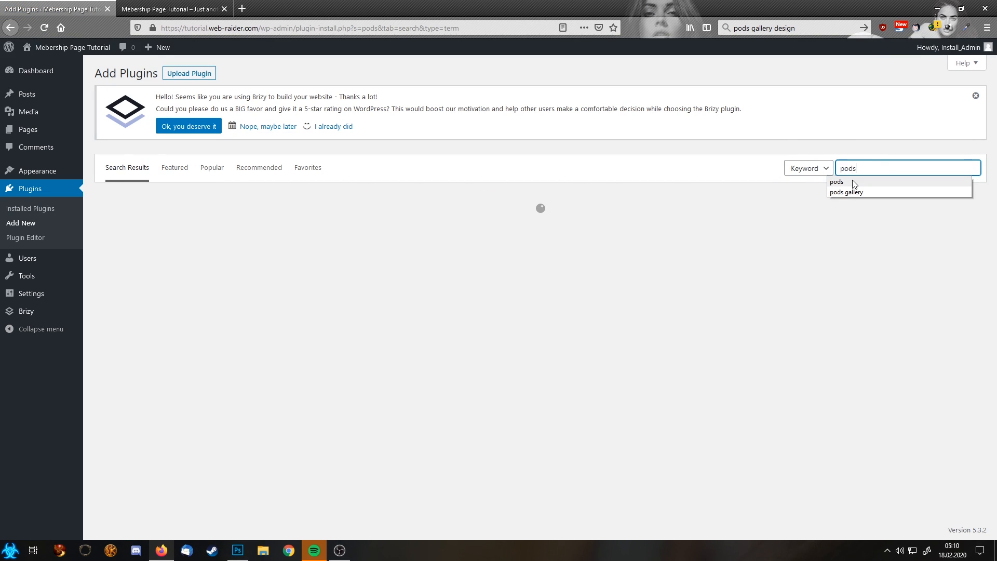
pyautogui.click(853, 182)
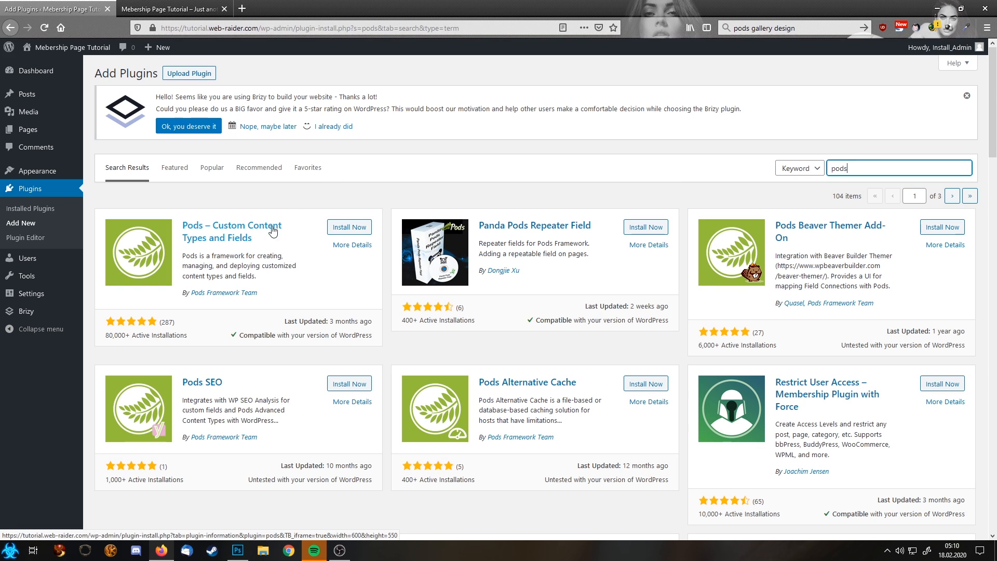
pyautogui.click(349, 229)
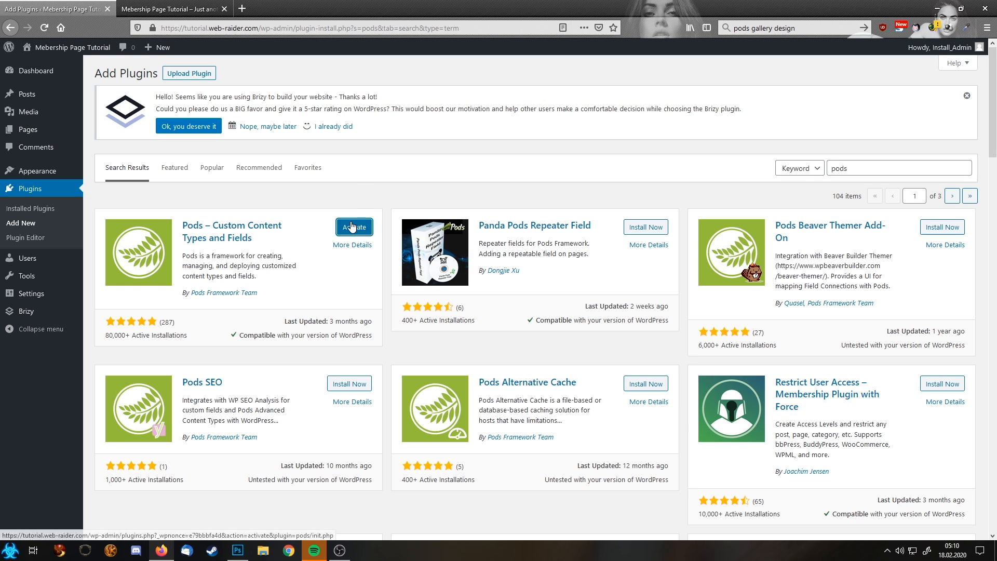
pyautogui.click(354, 226)
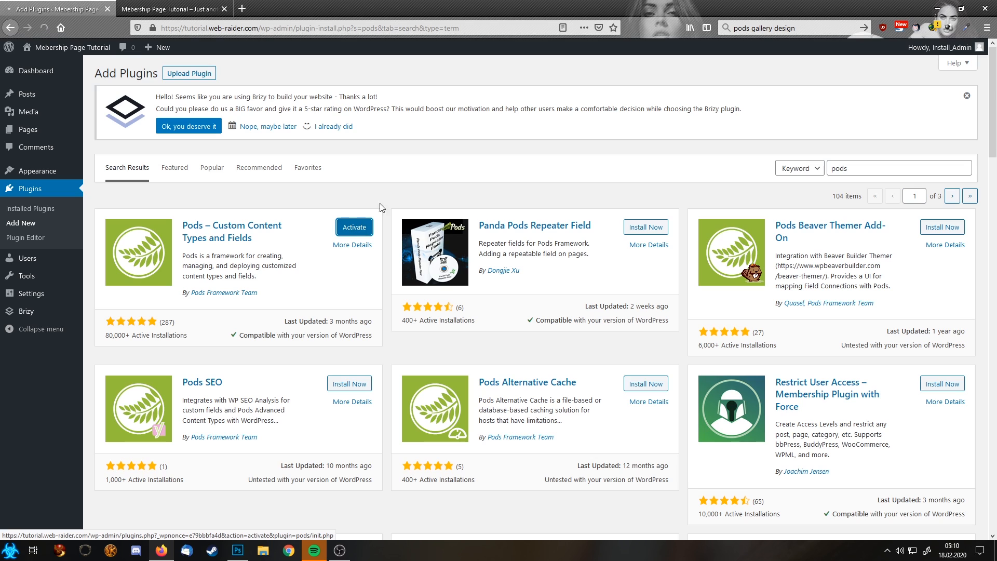
pyautogui.click(339, 127)
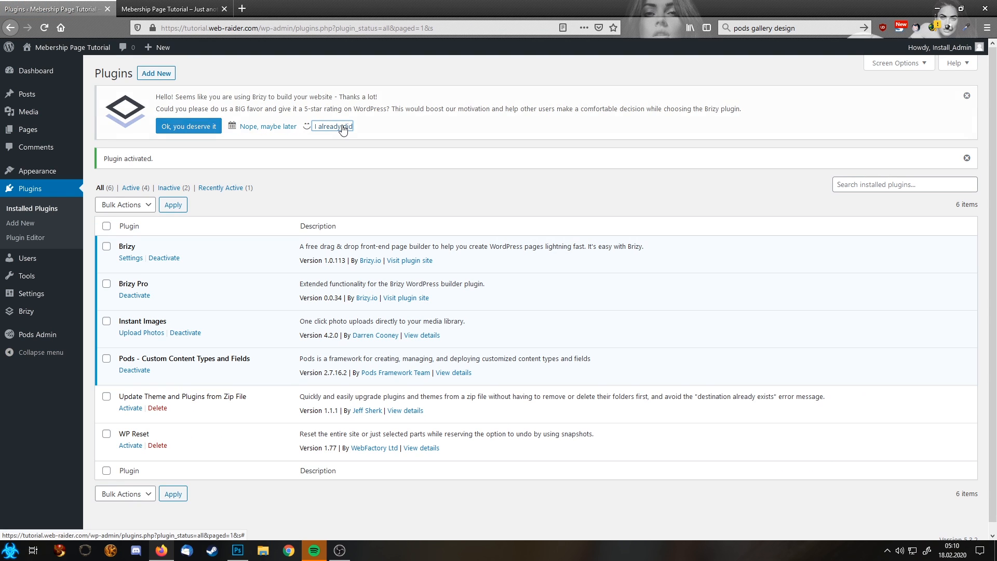
# Step: Search the plugin directory for "lightbox", and install and activate Simple Lightbox
pyautogui.click(20, 223)
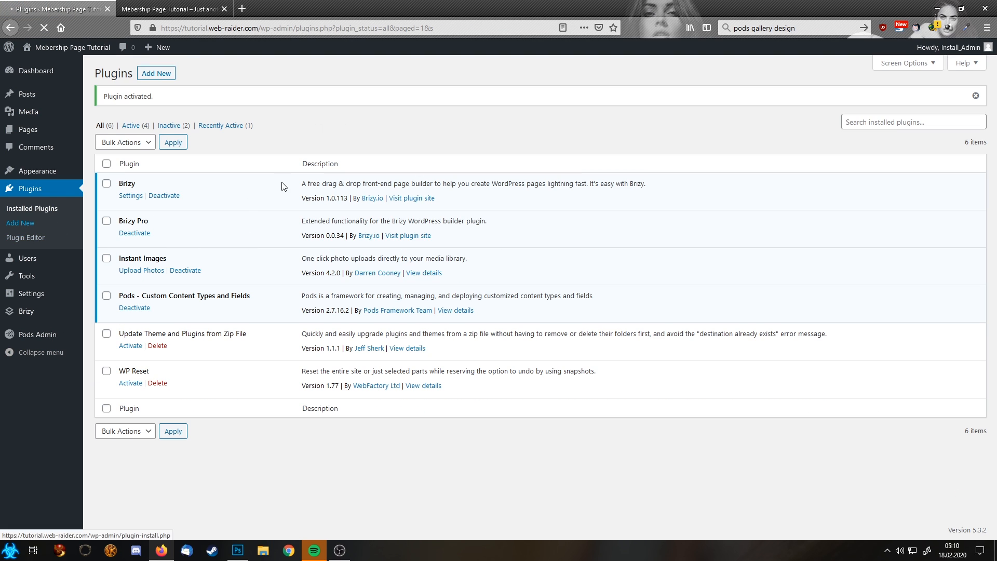
pyautogui.click(888, 104)
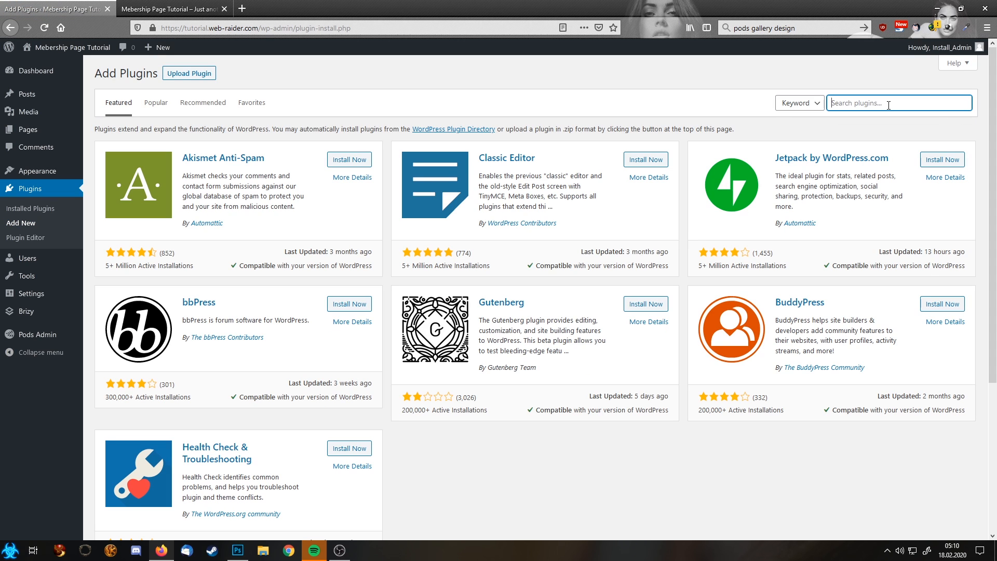
pyautogui.write('lightbox')
pyautogui.press('Return')
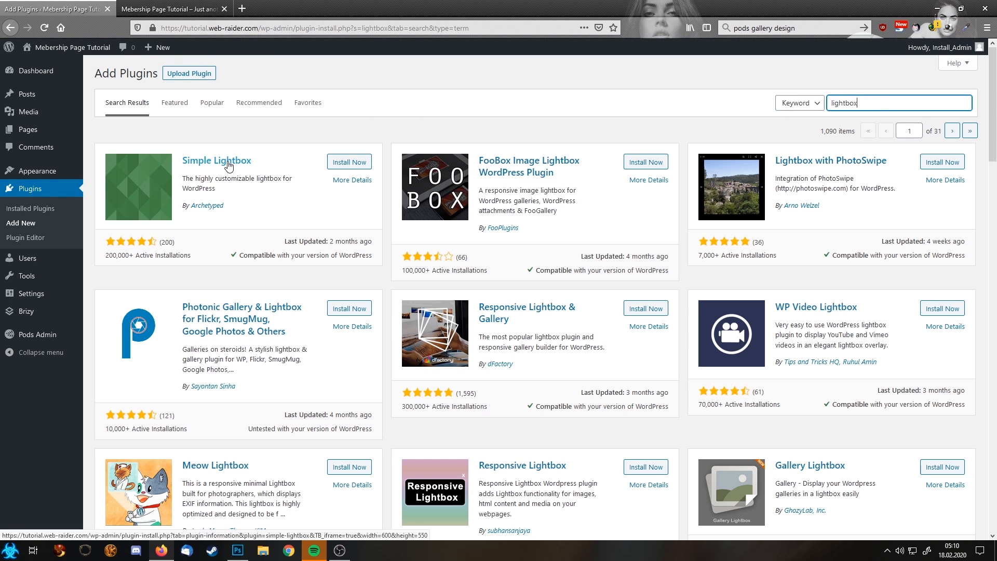
pyautogui.click(345, 162)
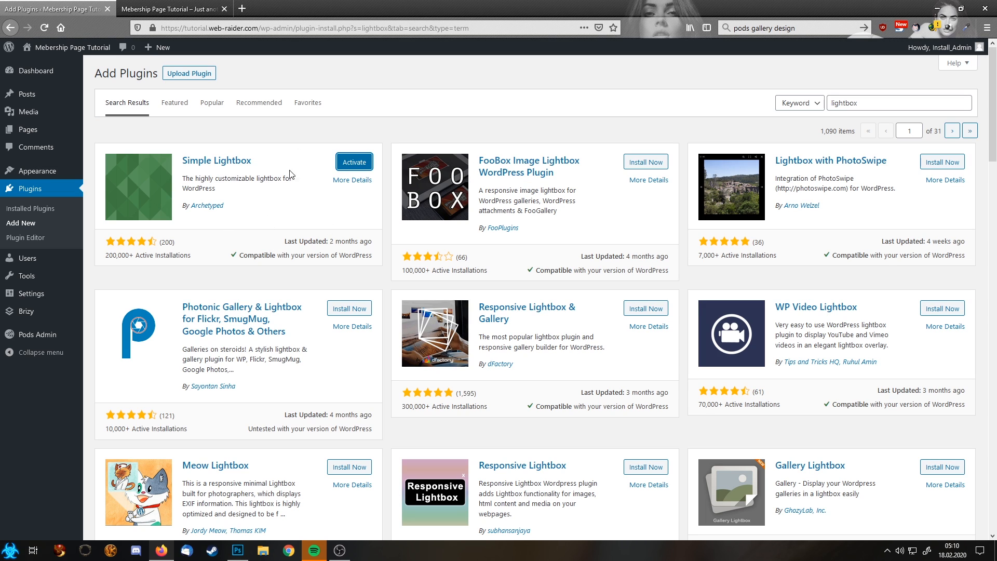
pyautogui.click(351, 162)
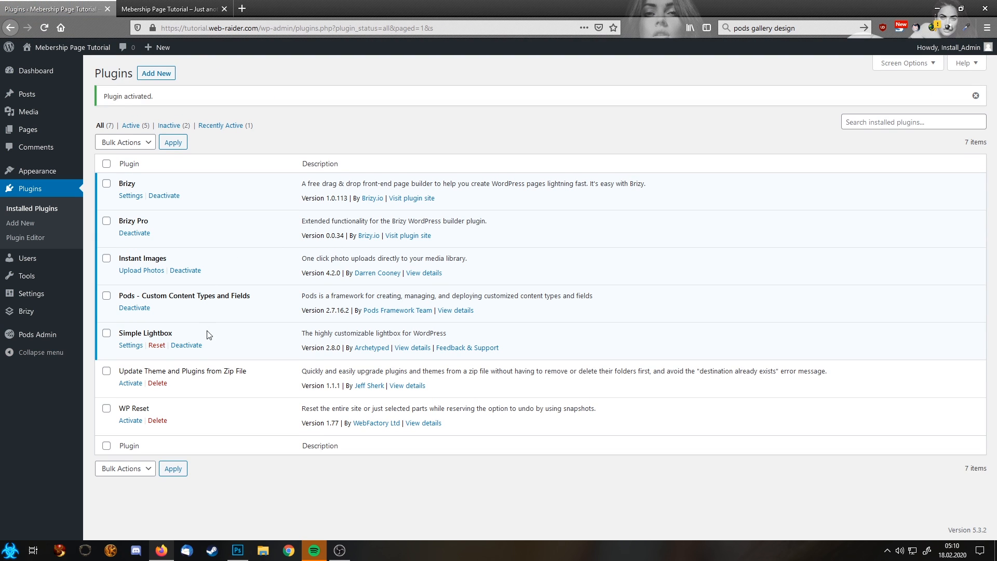
# Step: In the Simple Lightbox settings, enable widgets and menus, group gallery, widget and menu items separately, and save
pyautogui.click(137, 346)
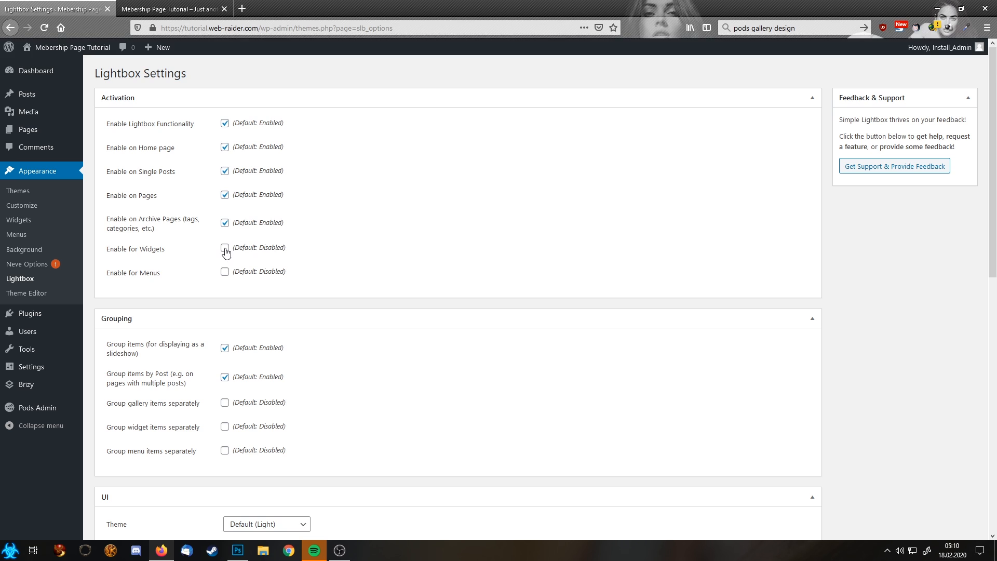
pyautogui.click(225, 249)
pyautogui.click(225, 272)
pyautogui.click(225, 403)
pyautogui.click(225, 426)
pyautogui.click(225, 450)
pyautogui.scroll(-6, 253, 448)
pyautogui.scroll(-5, 252, 445)
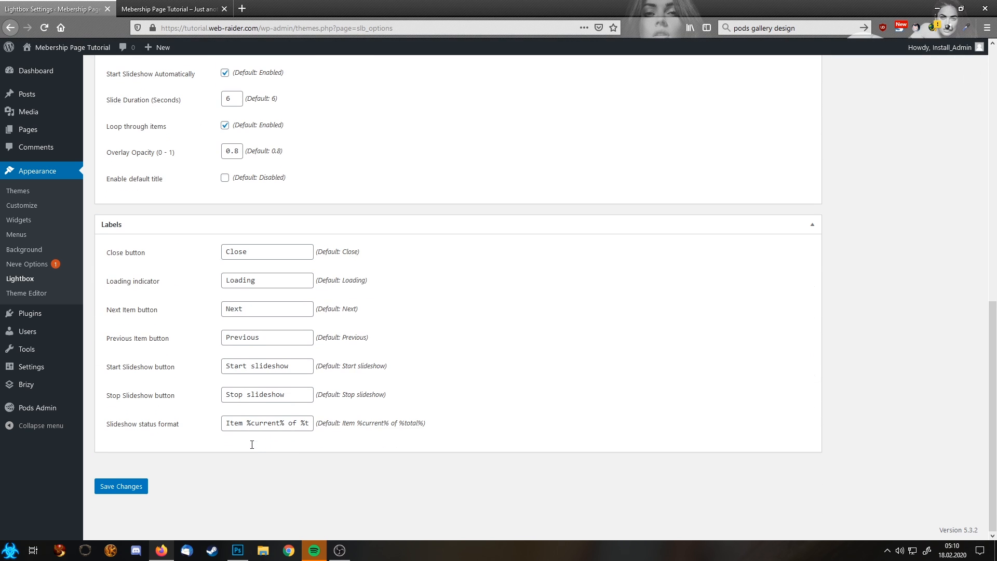
pyautogui.click(123, 487)
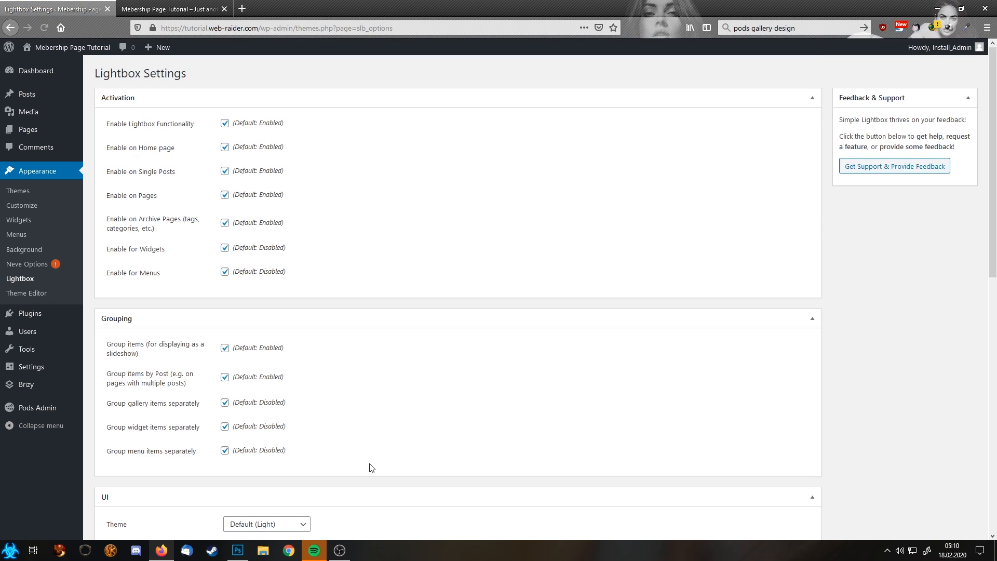
# Step: Set the Instant Images maximum upload width and height to 1920, save, and return to the photo gallery
pyautogui.click(43, 112)
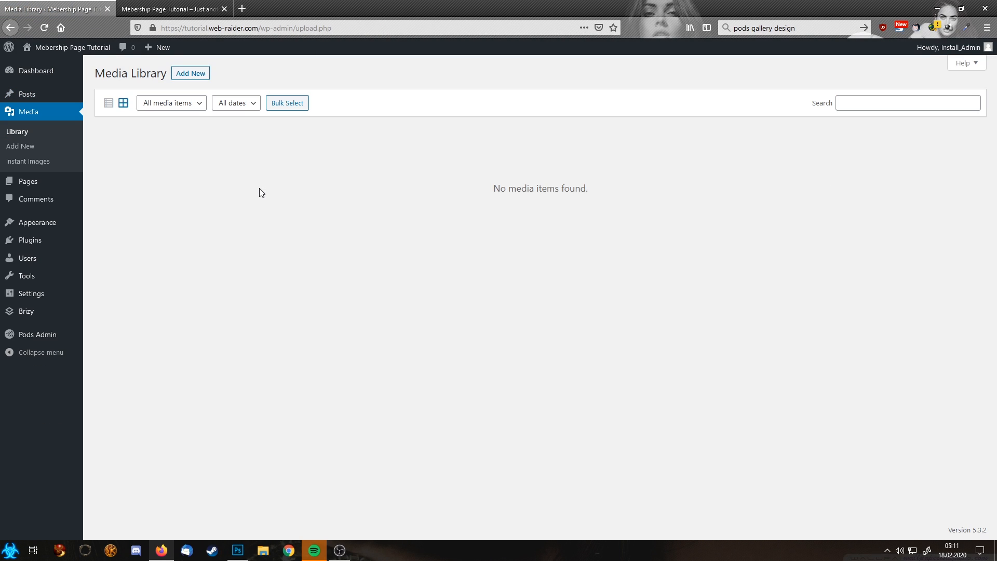
pyautogui.click(28, 161)
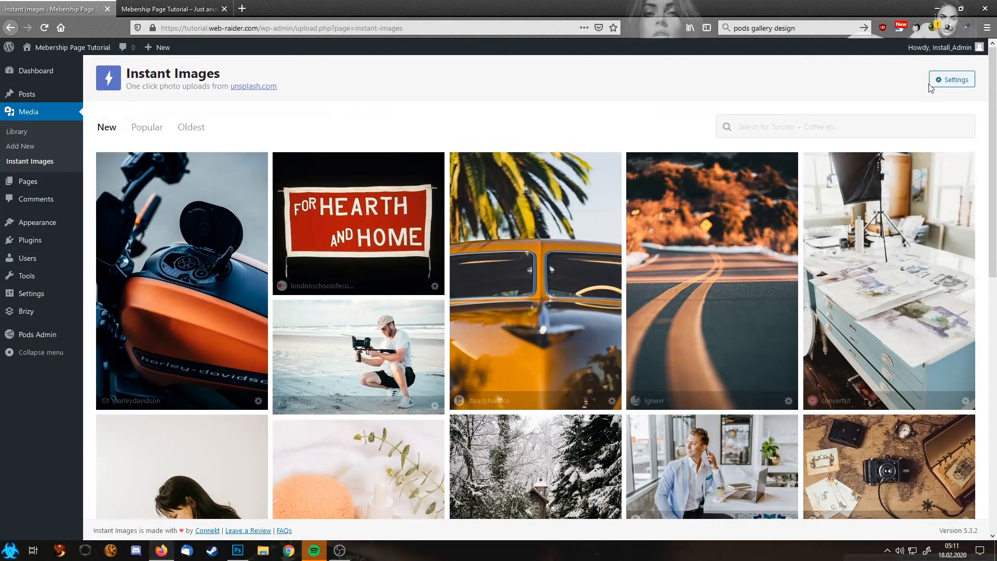
pyautogui.click(952, 80)
pyautogui.click(129, 186)
pyautogui.moveTo(71, 192)
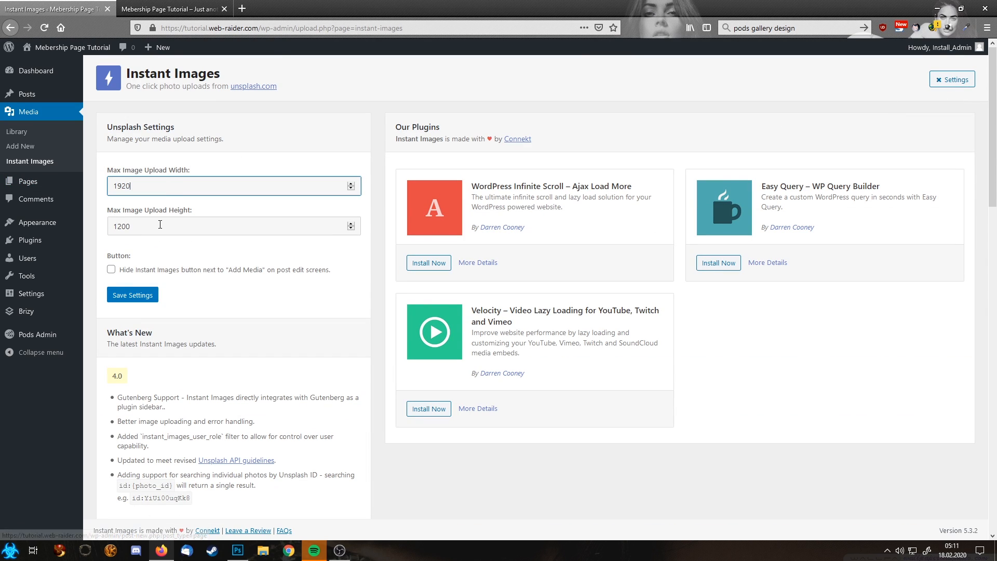
pyautogui.press('Tab')
pyautogui.write('1920')
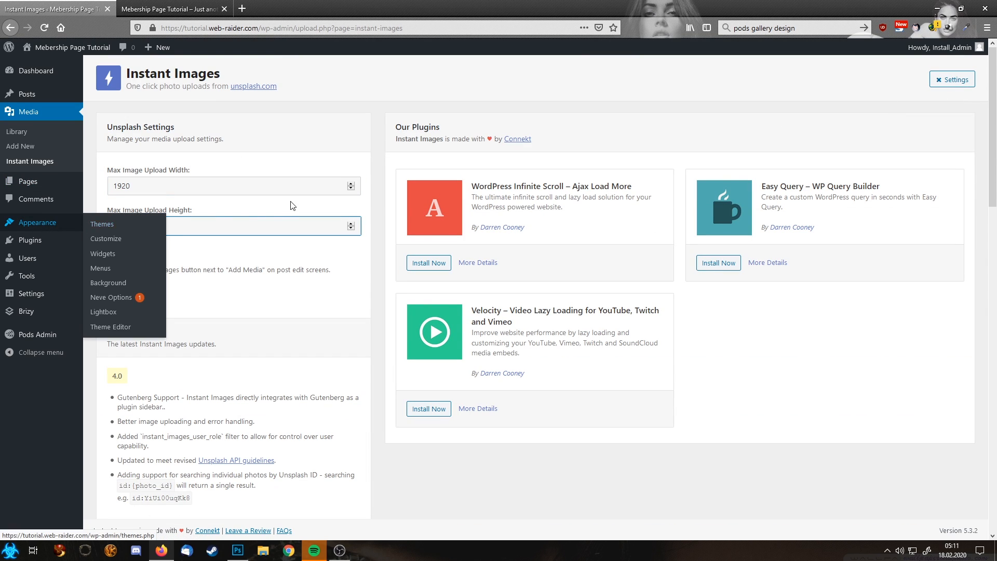
pyautogui.click(283, 155)
pyautogui.click(141, 299)
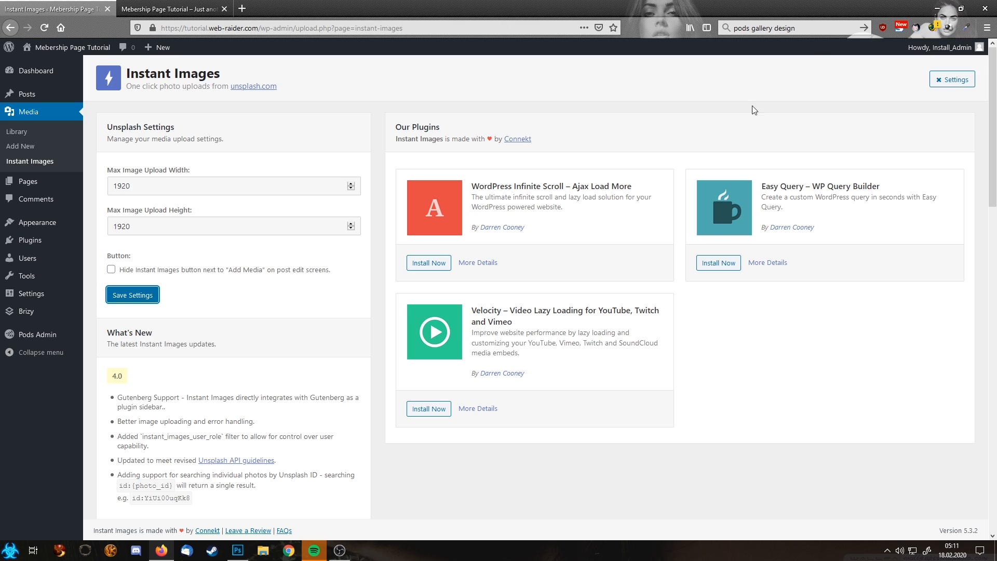
pyautogui.click(953, 79)
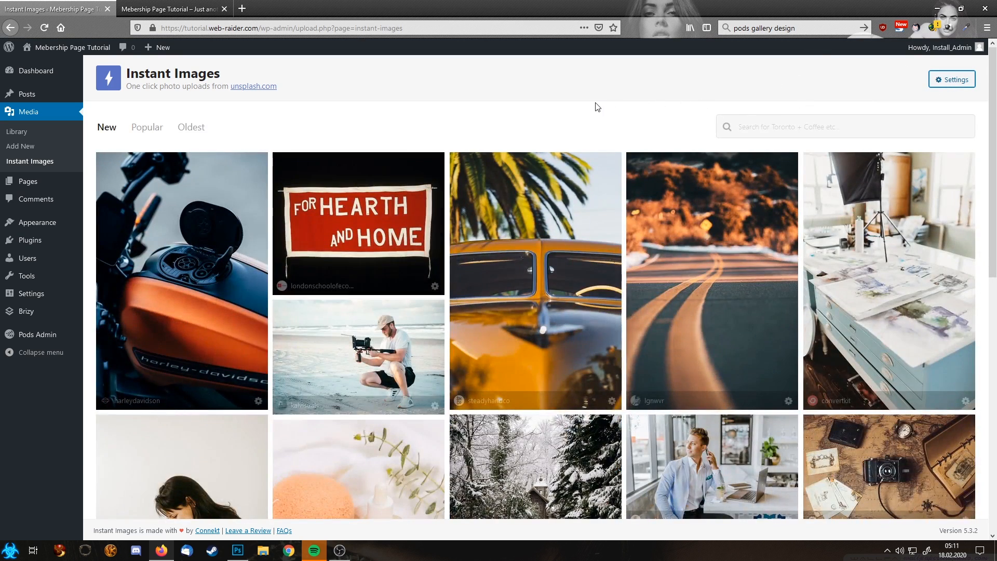
# Step: Import the Unsplash photos of the reading woman, glass-tunnel woman, starry sky, rocky sunset shore and desert rock sculpture into the media library
pyautogui.scroll(-4, 597, 108)
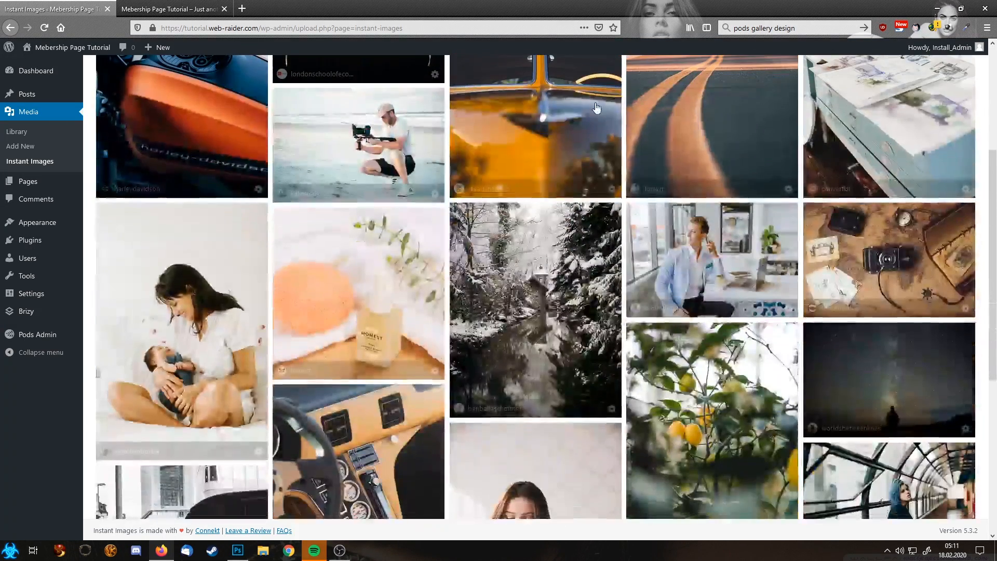
pyautogui.scroll(-2, 597, 108)
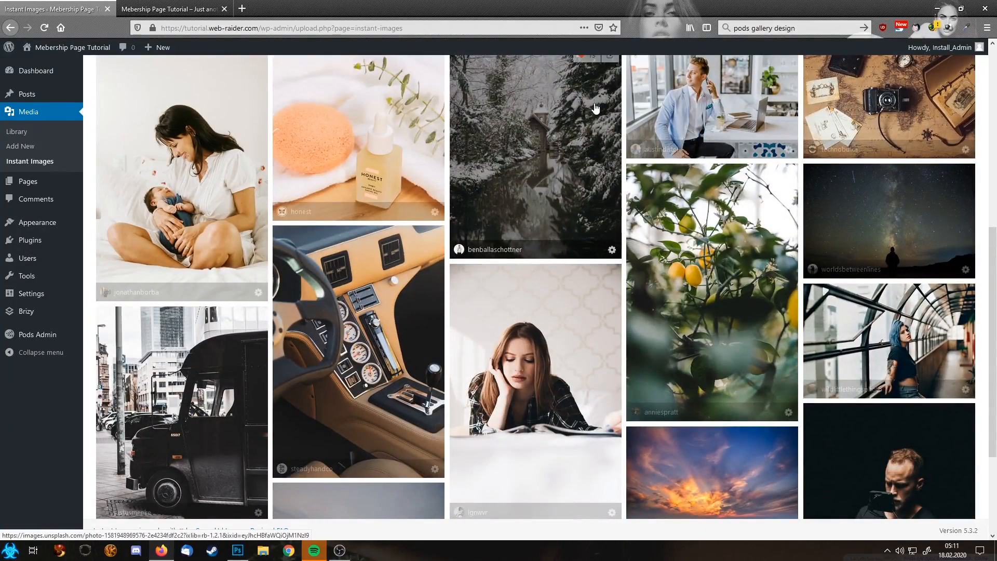
pyautogui.click(519, 353)
pyautogui.click(859, 363)
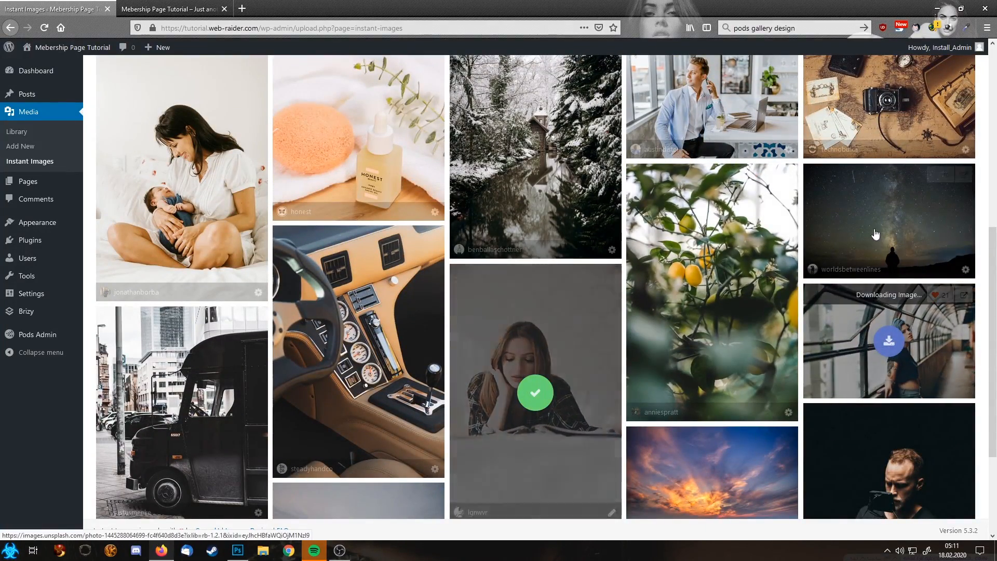
pyautogui.click(875, 235)
pyautogui.scroll(3, 859, 238)
pyautogui.scroll(-4, 865, 360)
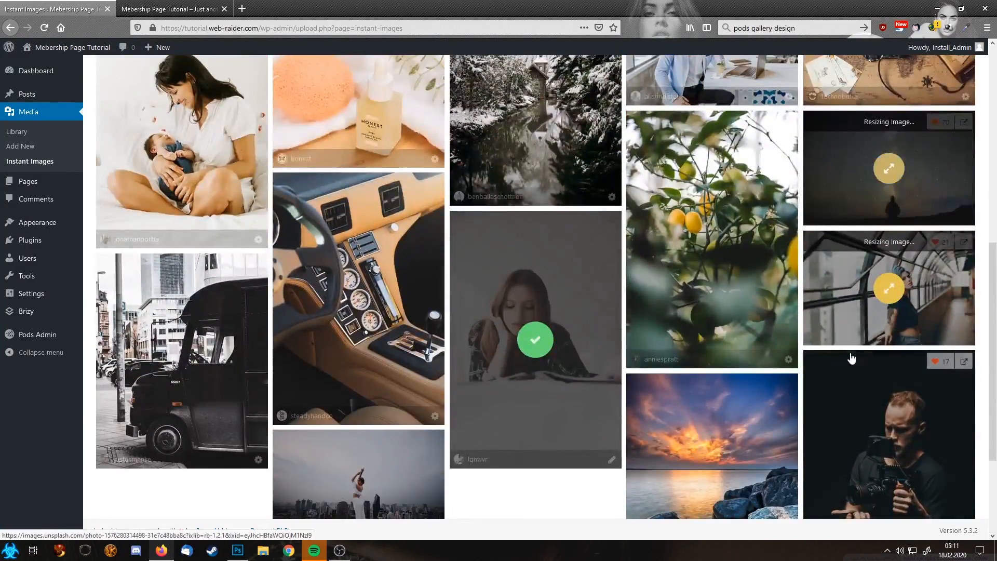
pyautogui.scroll(-3, 852, 359)
pyautogui.click(688, 341)
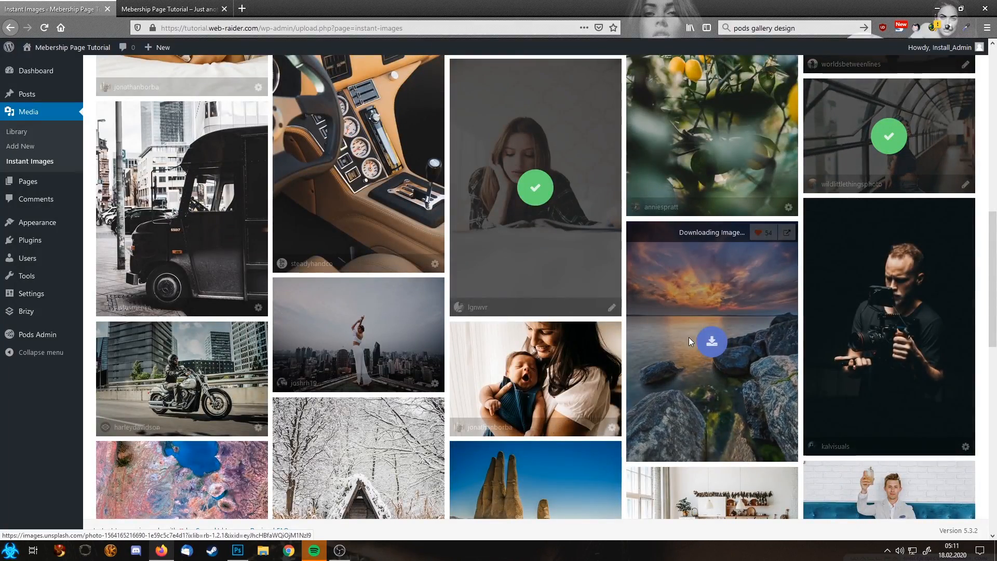
pyautogui.scroll(-5, 689, 338)
pyautogui.click(530, 285)
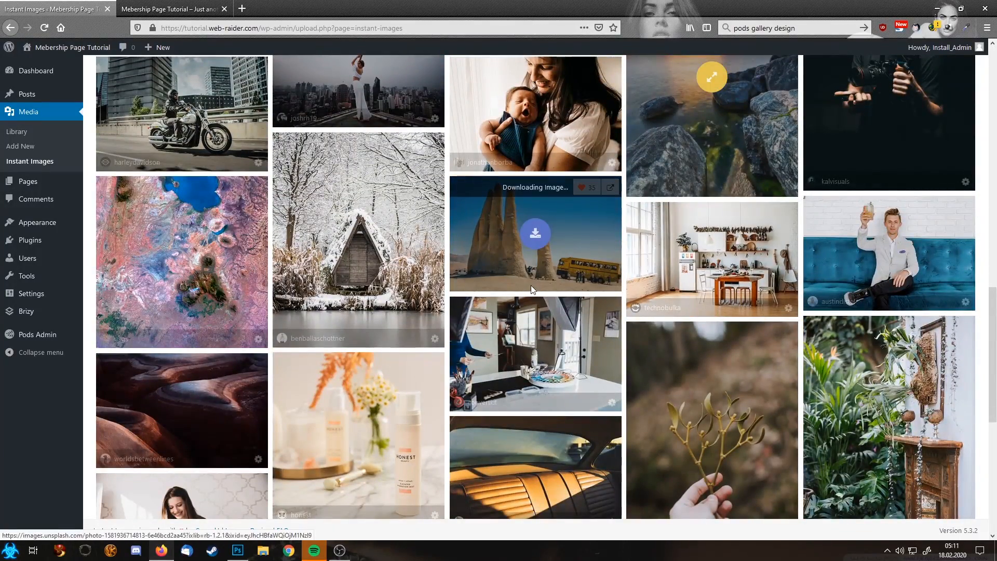
# Step: Import the photos of the woman above the city skyline, dark red rocks, blue-haired woman and snowy lakeside cabin into the media library
pyautogui.click(403, 102)
pyautogui.scroll(-5, 403, 102)
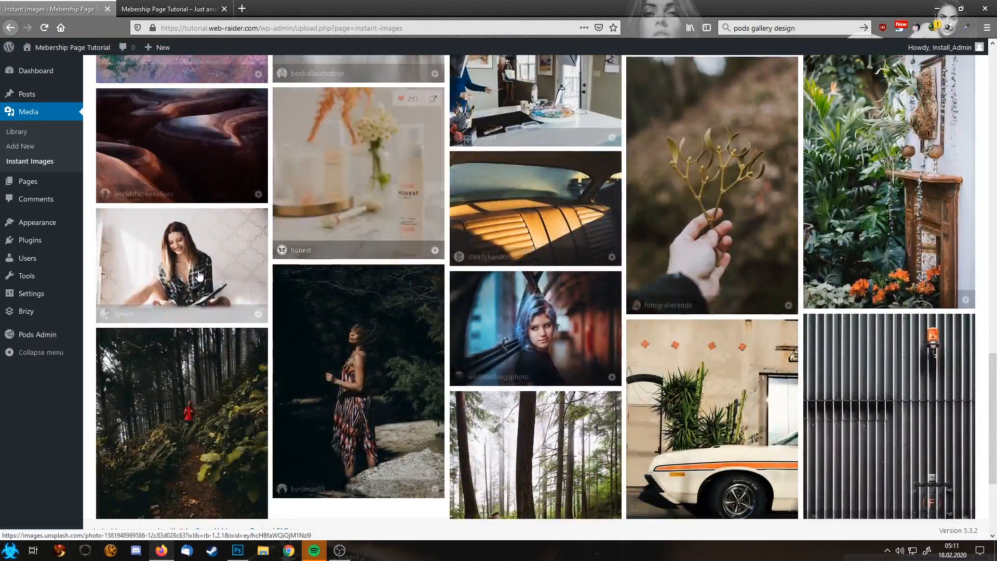
pyautogui.click(198, 143)
pyautogui.click(579, 349)
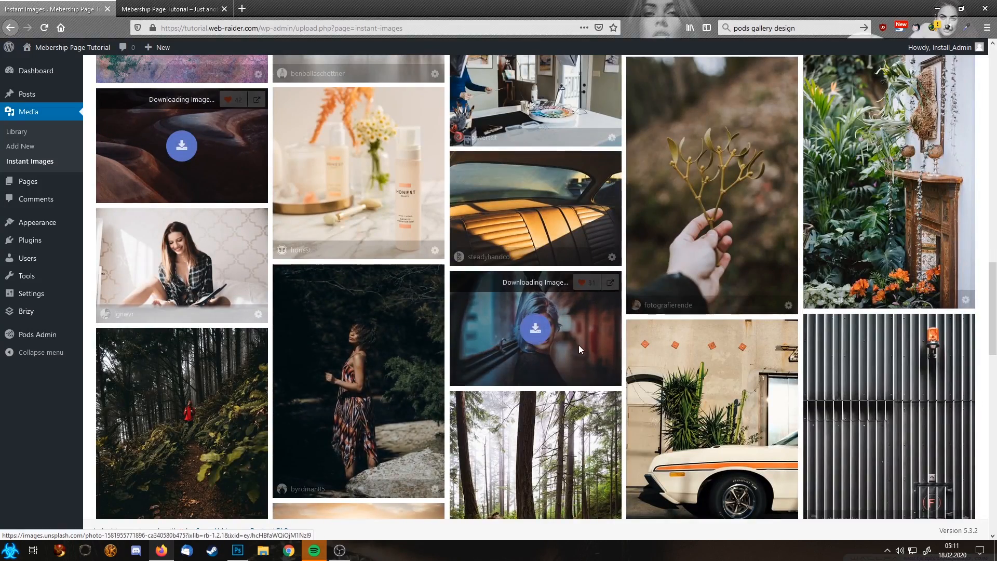
pyautogui.scroll(-10, 579, 345)
pyautogui.click(525, 293)
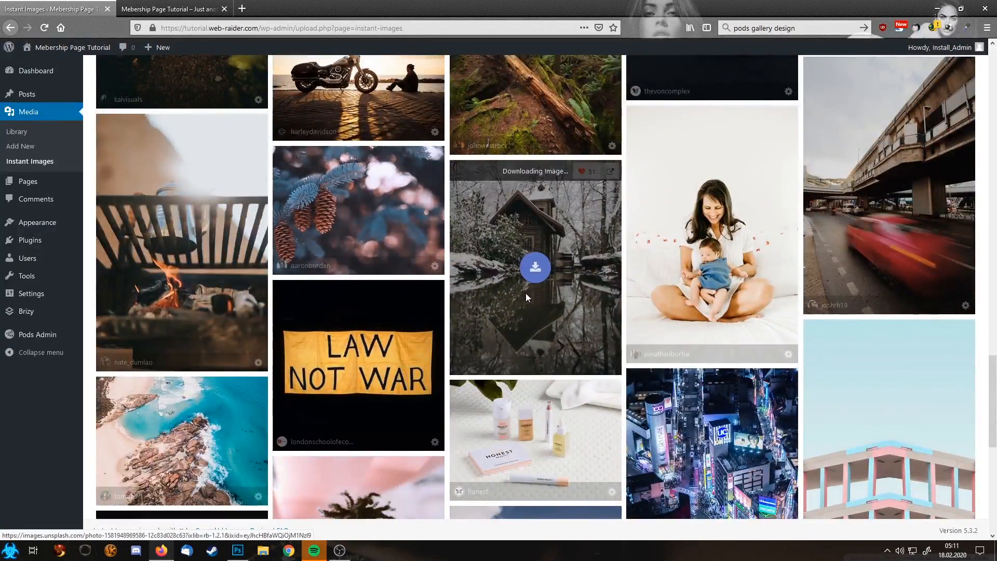
# Step: Import the neon city, red moon, black motorcycle, photographer, purple faceted sphere and dark-haired woman portrait photos into the media library
pyautogui.scroll(-8, 526, 293)
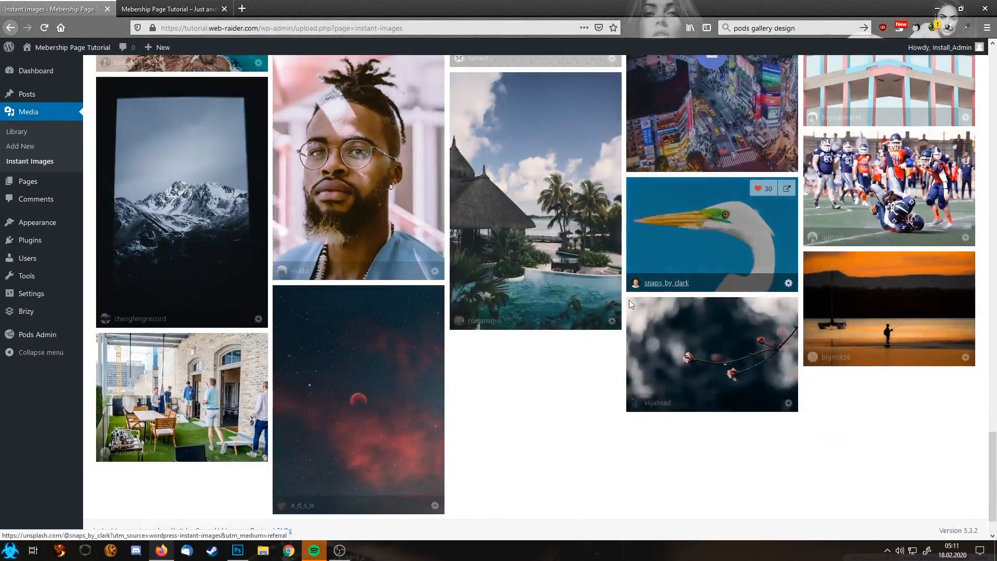
pyautogui.click(400, 391)
pyautogui.scroll(-6, 540, 377)
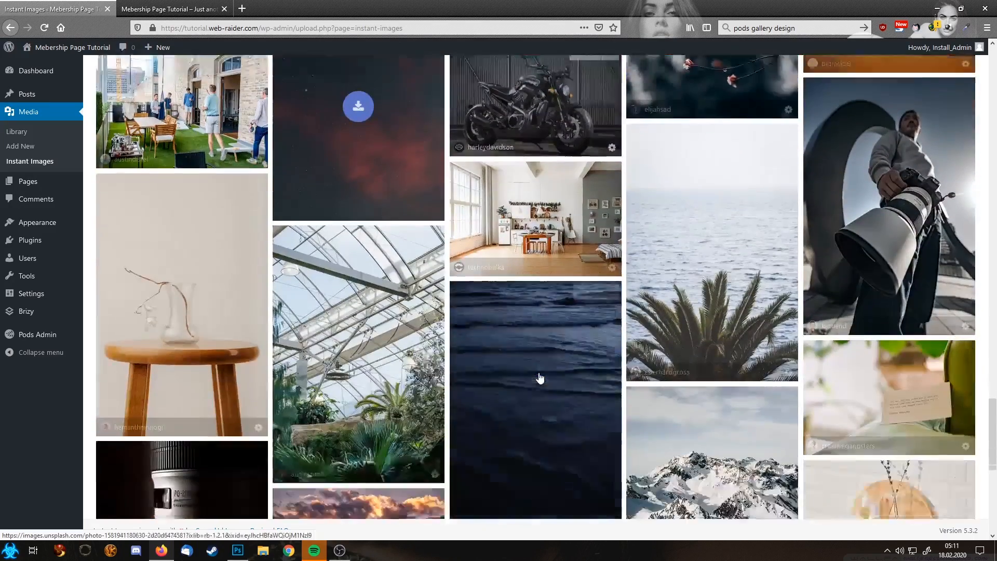
pyautogui.click(532, 117)
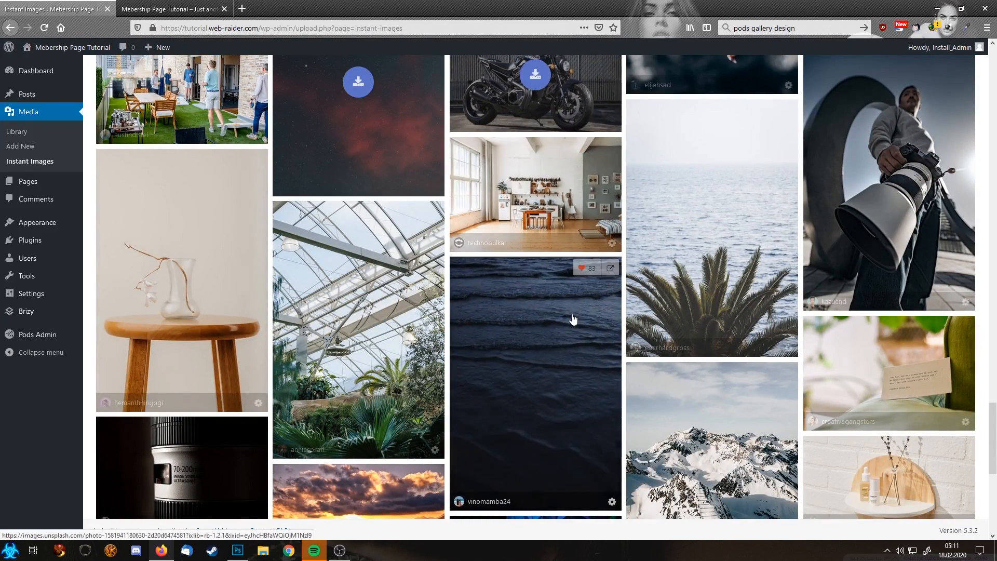
pyautogui.click(873, 230)
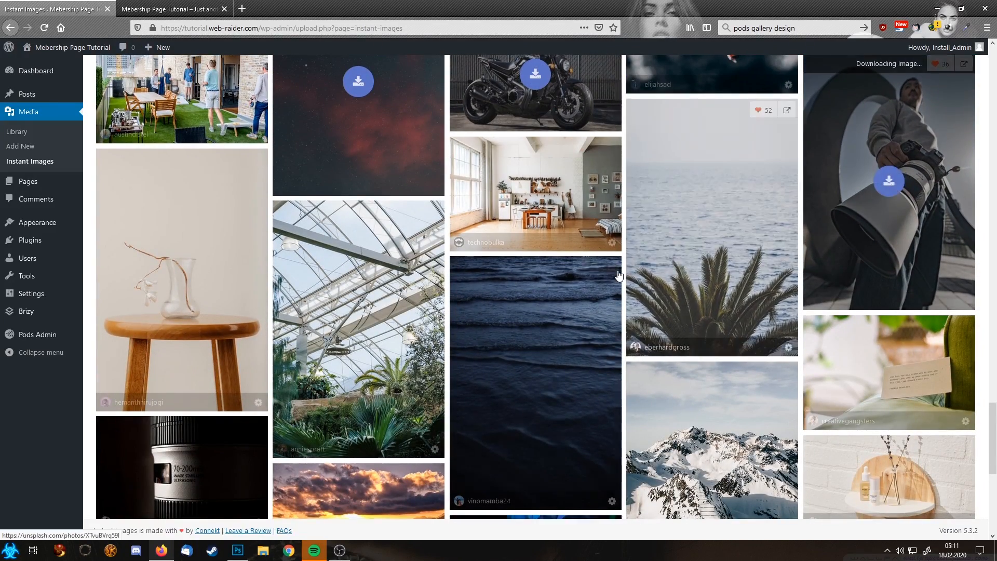
pyautogui.scroll(-5, 878, 229)
pyautogui.click(536, 294)
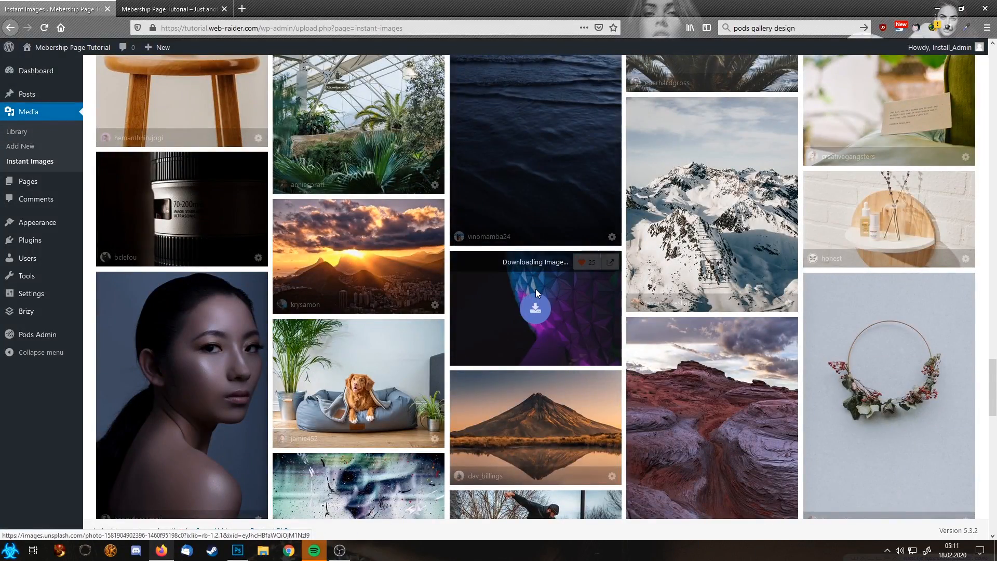
pyautogui.scroll(-6, 534, 289)
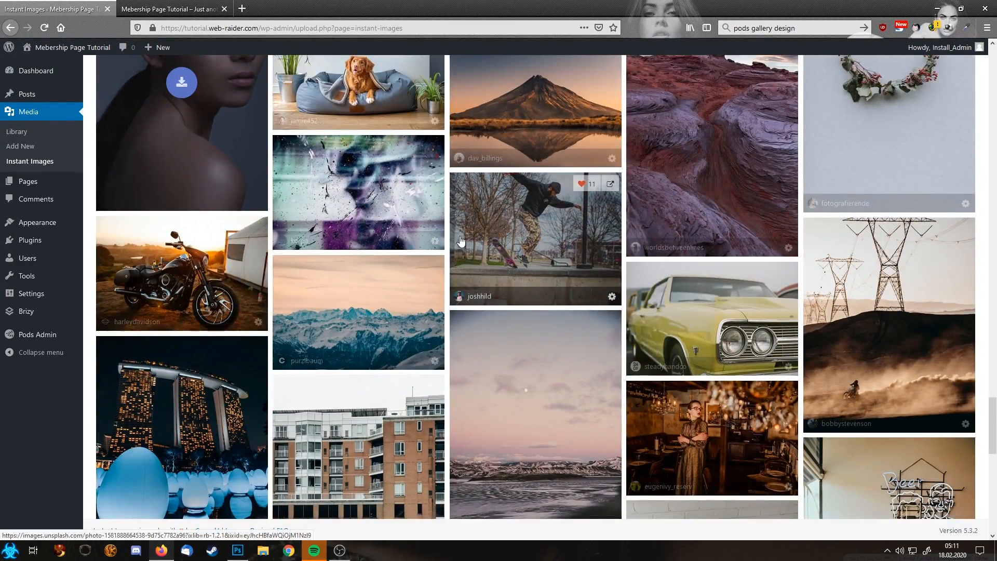
# Step: Review the photo gallery to check the upload status of every image chosen for import
pyautogui.scroll(7, 457, 234)
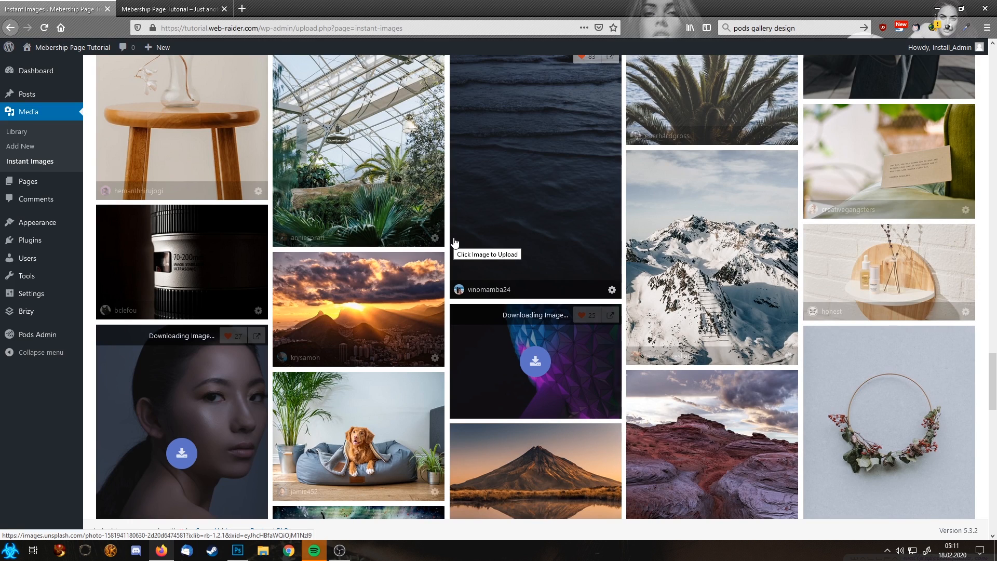
pyautogui.scroll(5, 456, 244)
pyautogui.scroll(6, 472, 247)
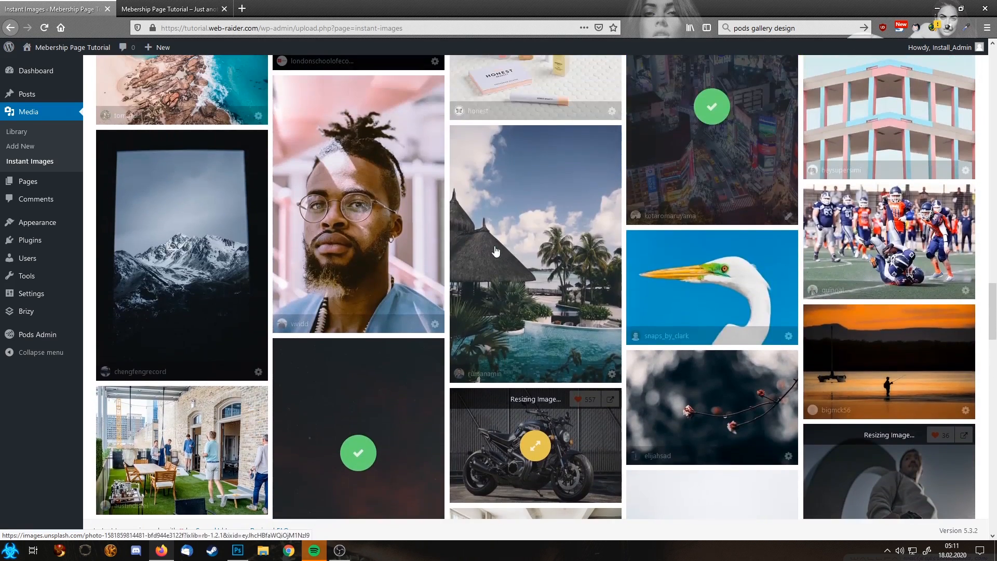
pyautogui.scroll(7, 656, 254)
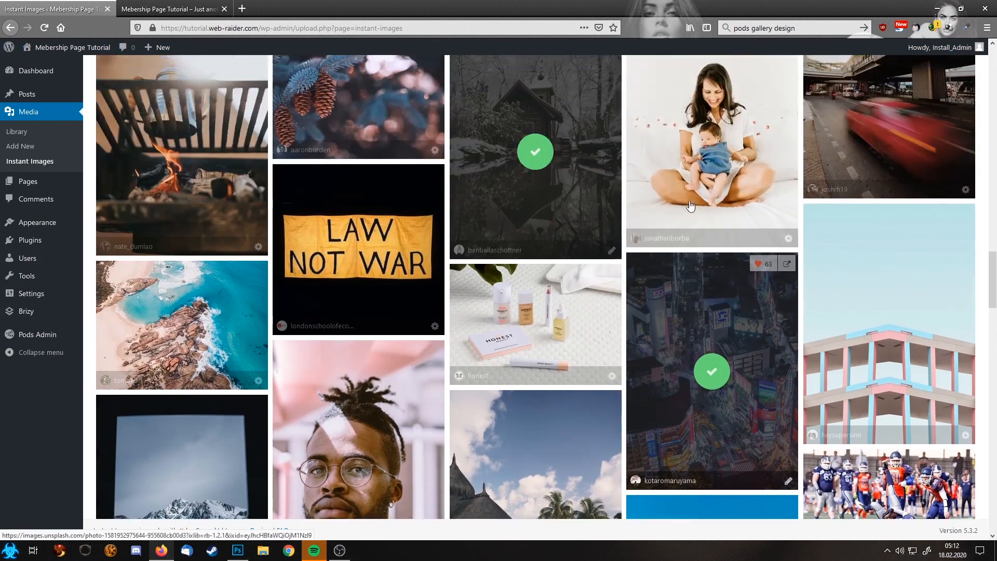
pyautogui.scroll(4, 655, 250)
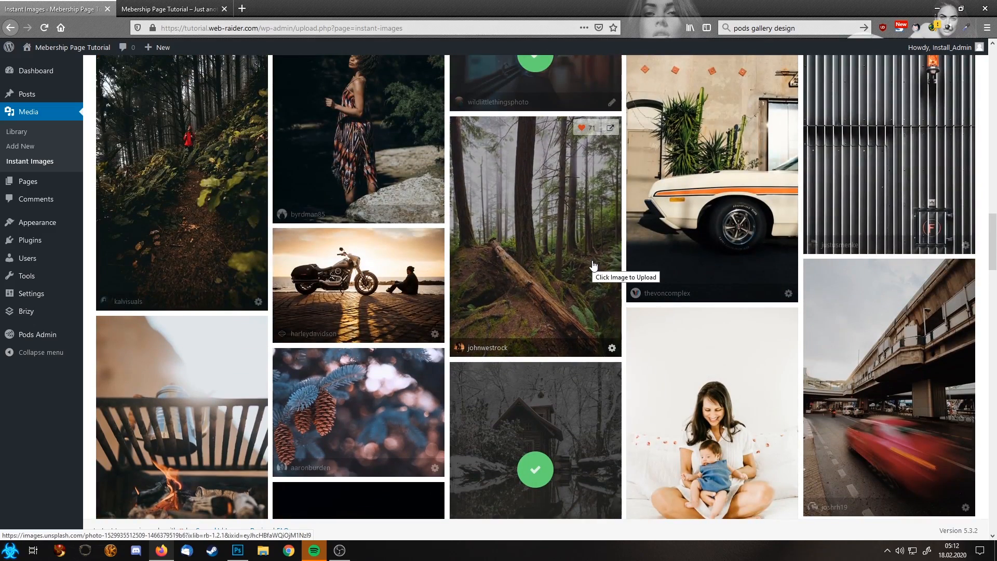
pyautogui.scroll(5, 595, 268)
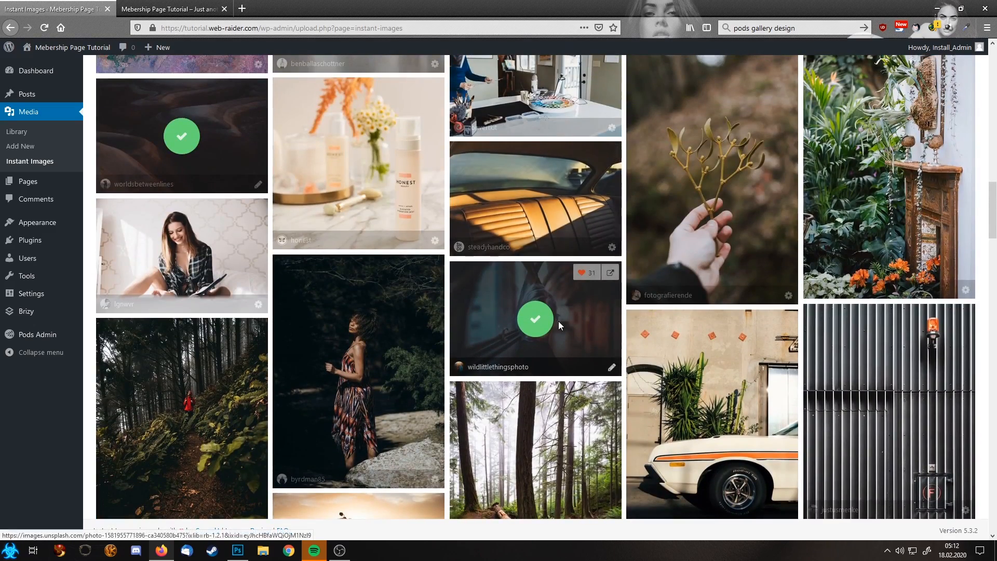
pyautogui.scroll(10, 558, 321)
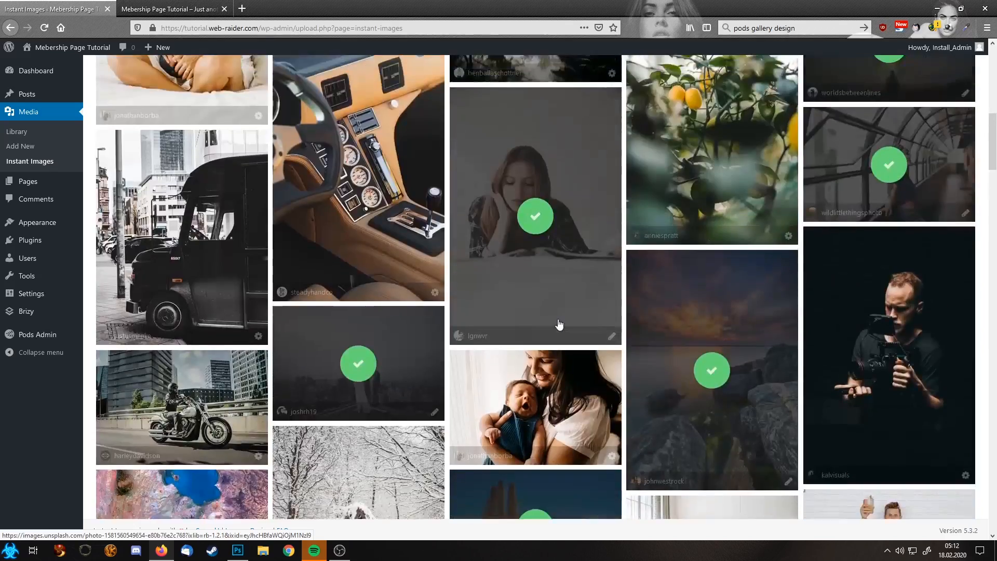
pyautogui.scroll(-20, 557, 319)
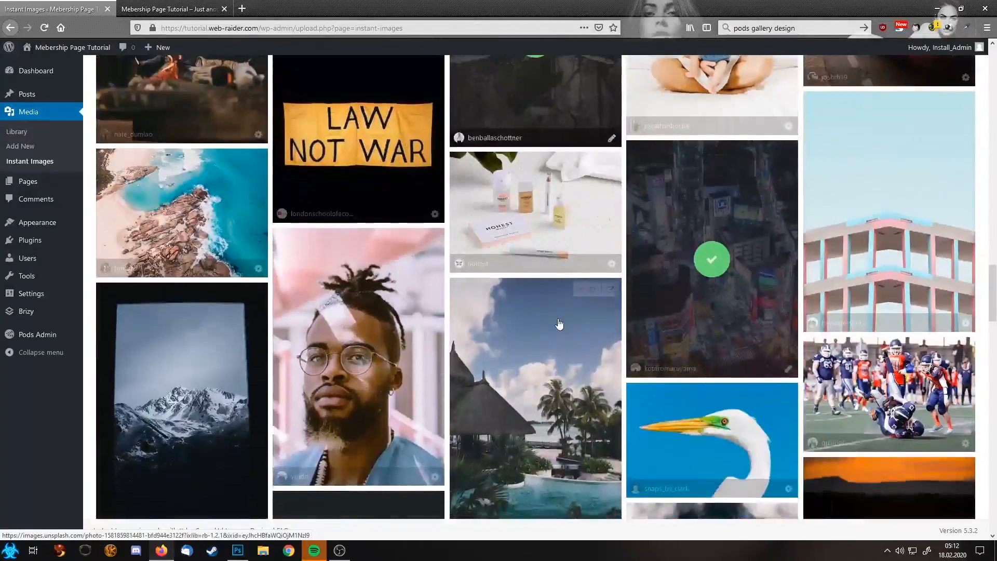
pyautogui.scroll(-5, 557, 322)
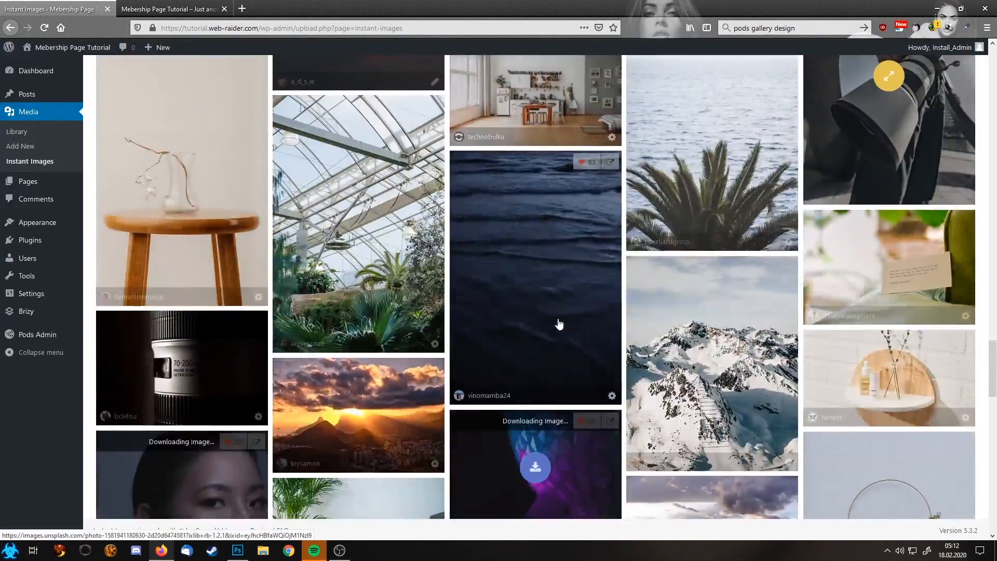
pyautogui.scroll(5, 557, 322)
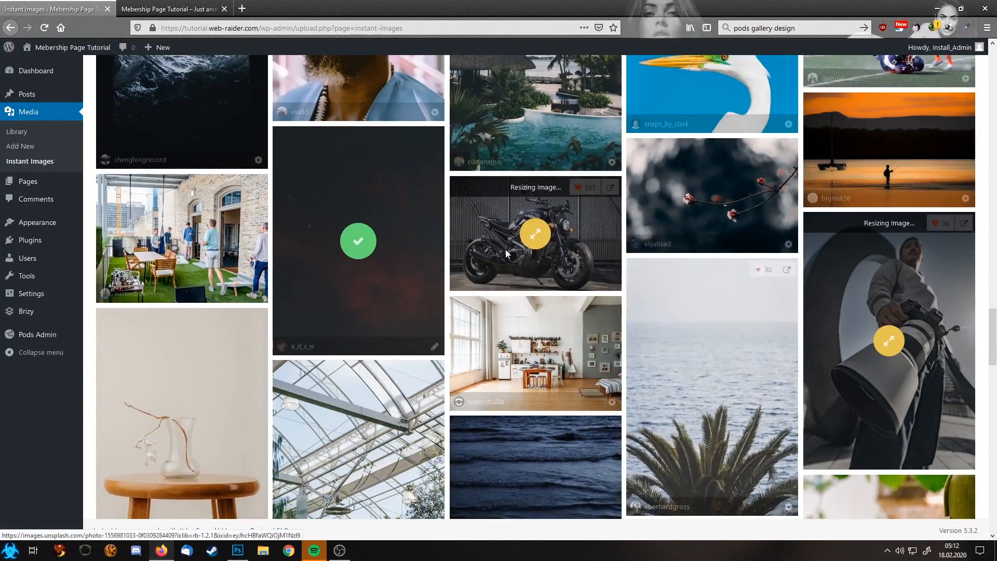
pyautogui.scroll(-5, 793, 385)
pyautogui.scroll(4, 793, 385)
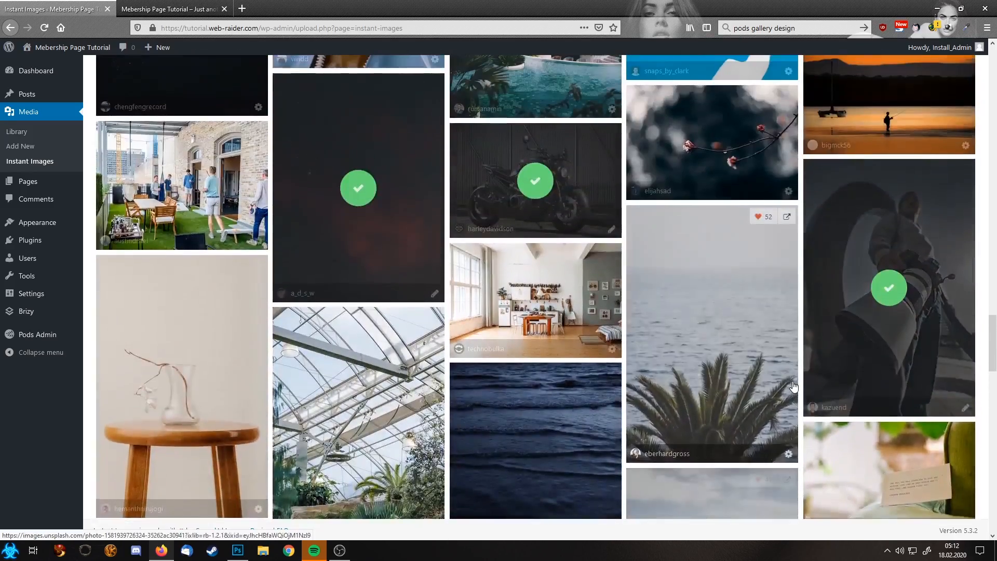
pyautogui.scroll(-6, 501, 390)
pyautogui.scroll(-6, 502, 390)
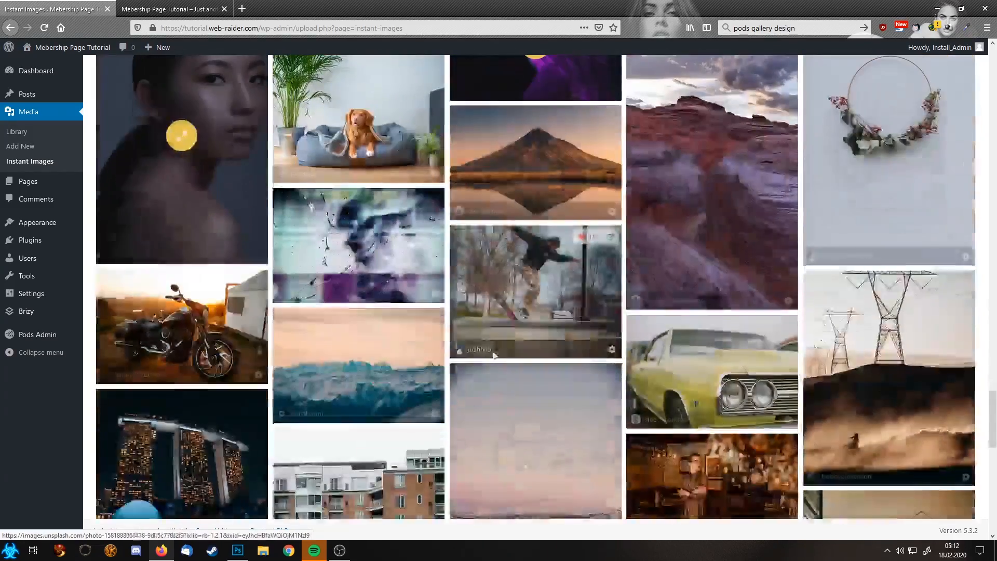
pyautogui.scroll(3, 491, 211)
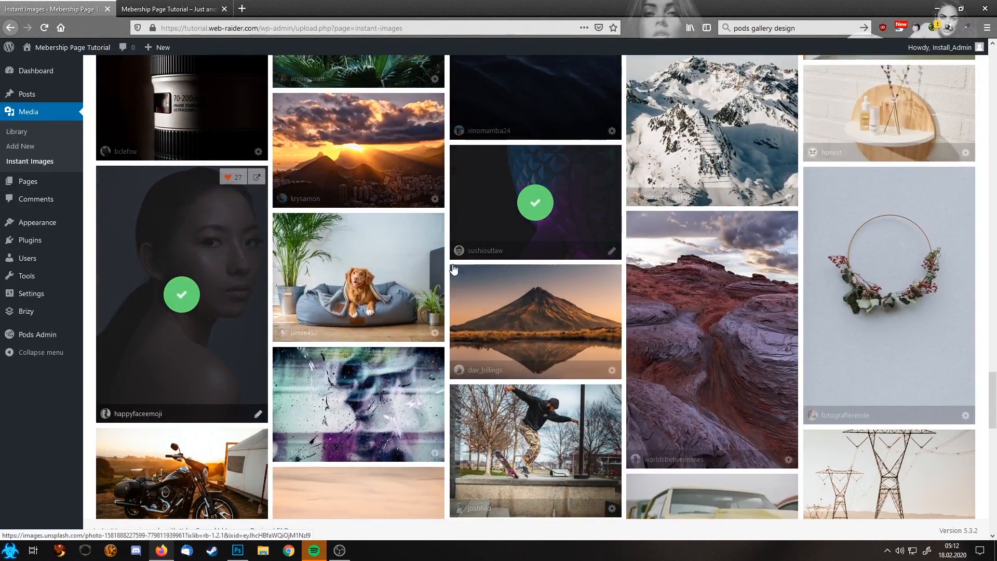
# Step: Open the dark-haired woman portrait in the media library and copy its photo-credit title into the caption
pyautogui.click(27, 136)
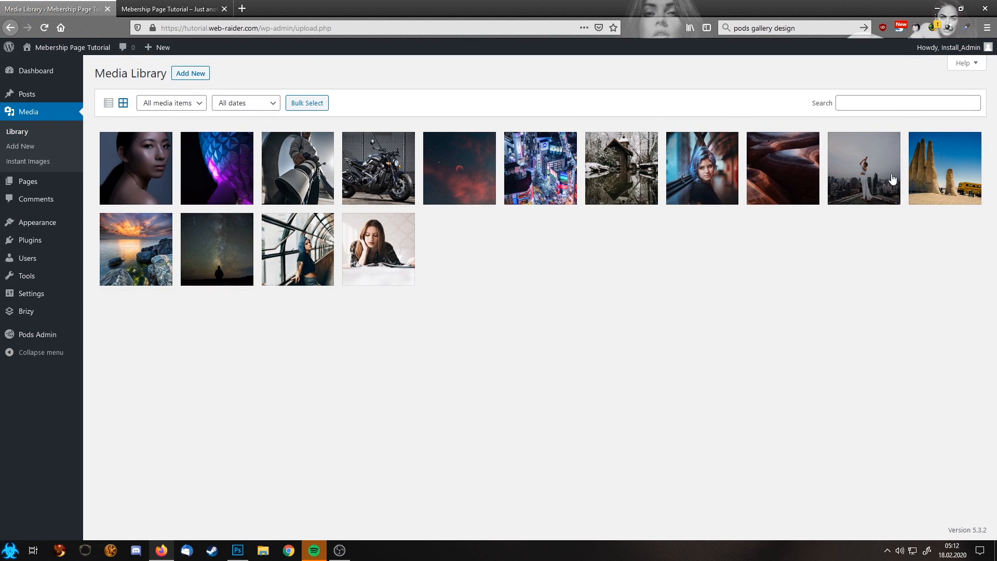
pyautogui.click(150, 166)
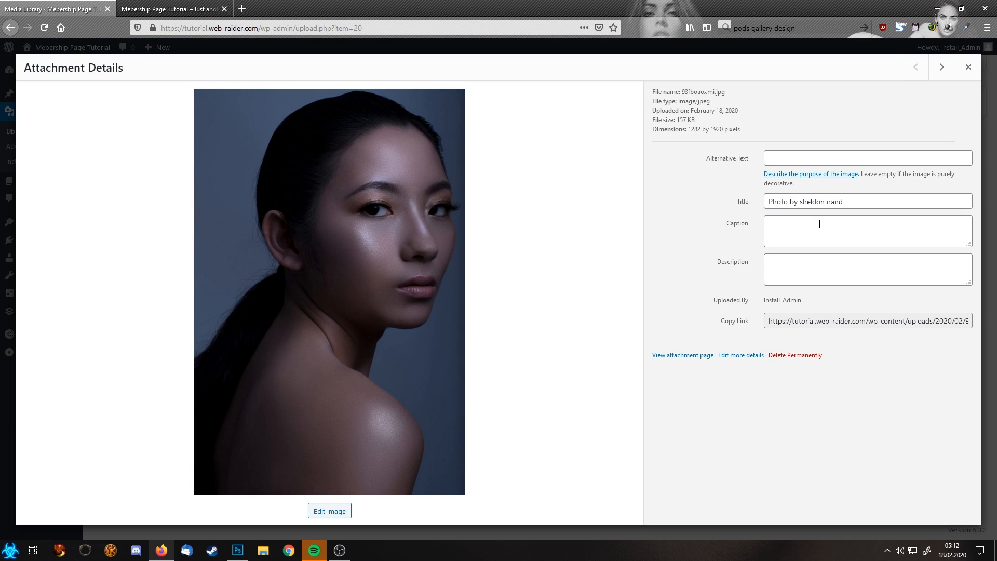
pyautogui.moveTo(858, 203); pyautogui.dragTo(686, 195)
pyautogui.hotkey('ctrl', 'c')
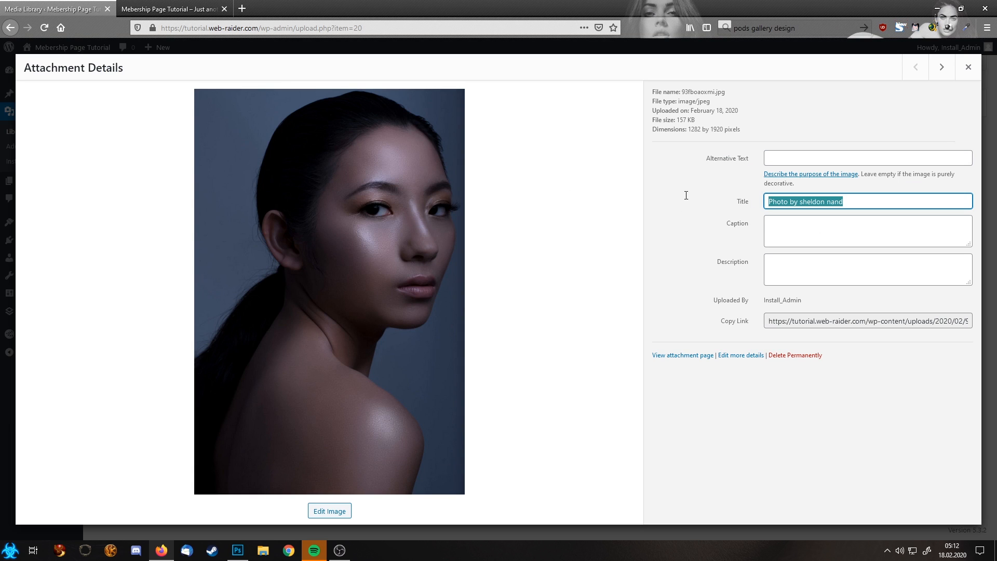
pyautogui.click(808, 225)
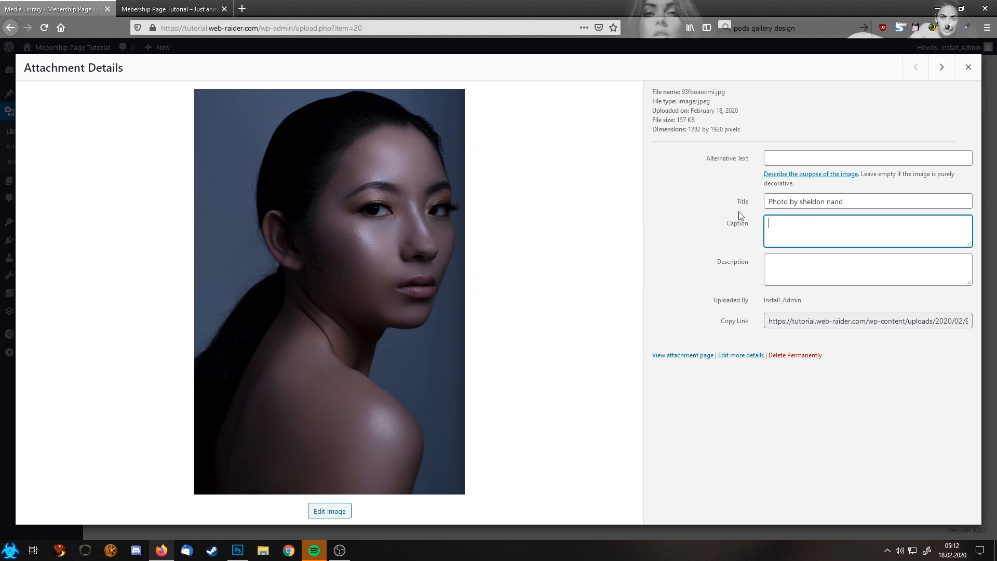
pyautogui.hotkey('ctrl', 'v')
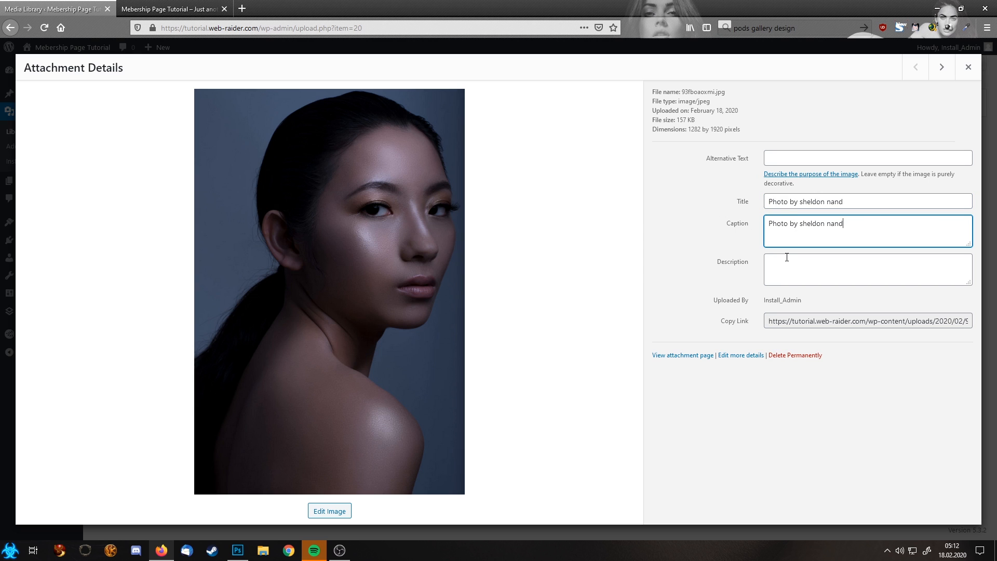
# Step: Go to the purple faceted sphere image and copy its title into the caption
pyautogui.click(941, 67)
pyautogui.moveTo(865, 202); pyautogui.dragTo(708, 204)
pyautogui.hotkey('ctrl', 'c')
pyautogui.click(828, 229)
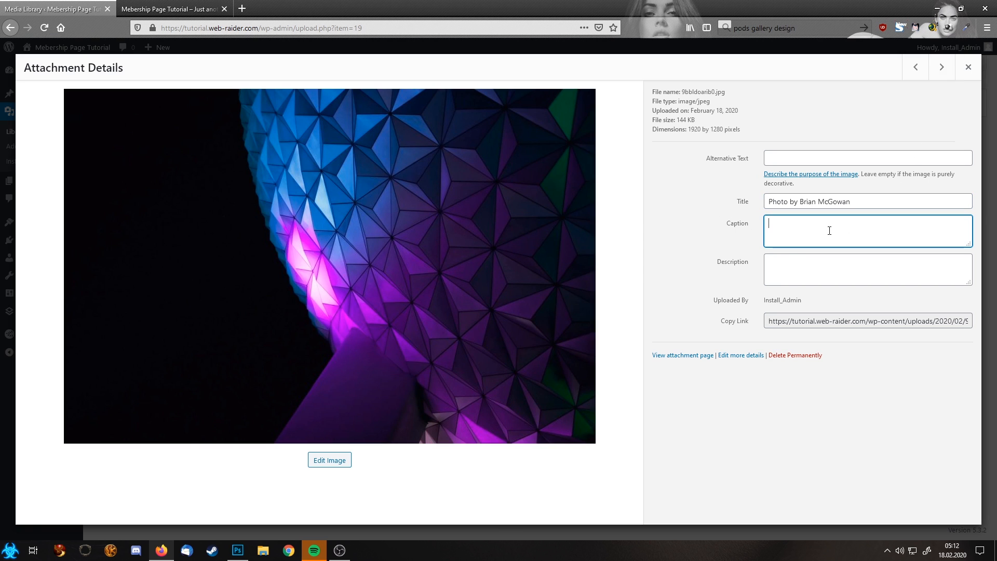
pyautogui.hotkey('ctrl', 'v')
# Step: Go to the image of the photographer with the large lens and copy its title into the caption
pyautogui.click(941, 67)
pyautogui.moveTo(840, 204); pyautogui.dragTo(687, 215)
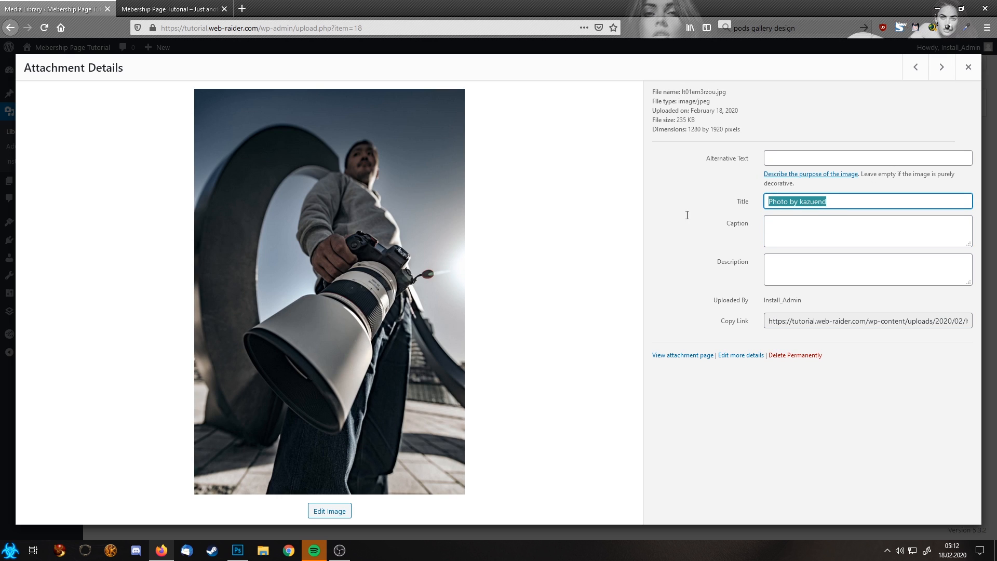
pyautogui.hotkey('ctrl', 'c')
pyautogui.click(808, 234)
pyautogui.hotkey('ctrl', 'v')
# Step: Go to the black motorcycle image and set its caption to "Photo by Harley-Davidson", copied from the title
pyautogui.click(941, 66)
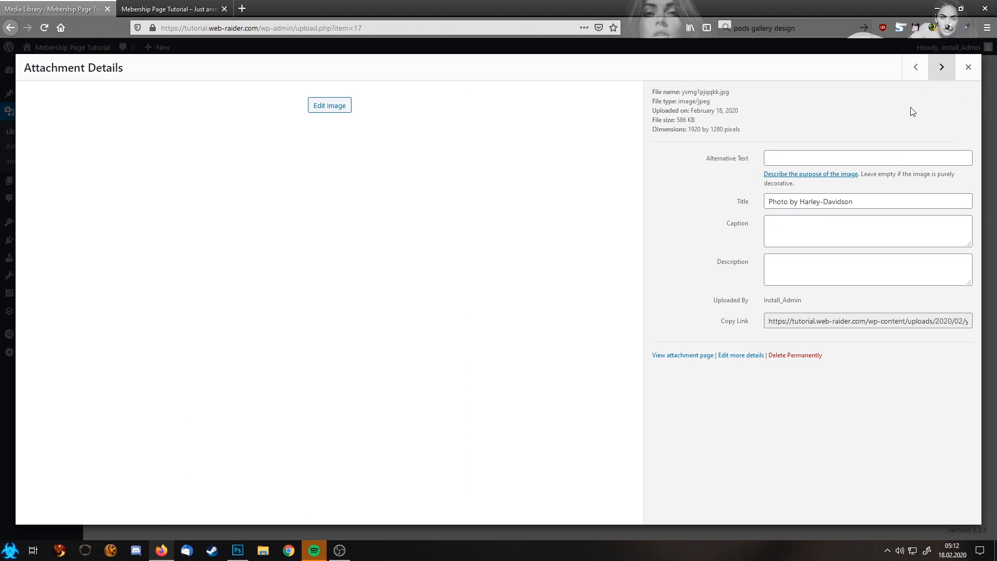
pyautogui.moveTo(865, 201); pyautogui.dragTo(704, 213)
pyautogui.hotkey('ctrl', 'c')
pyautogui.click(774, 229)
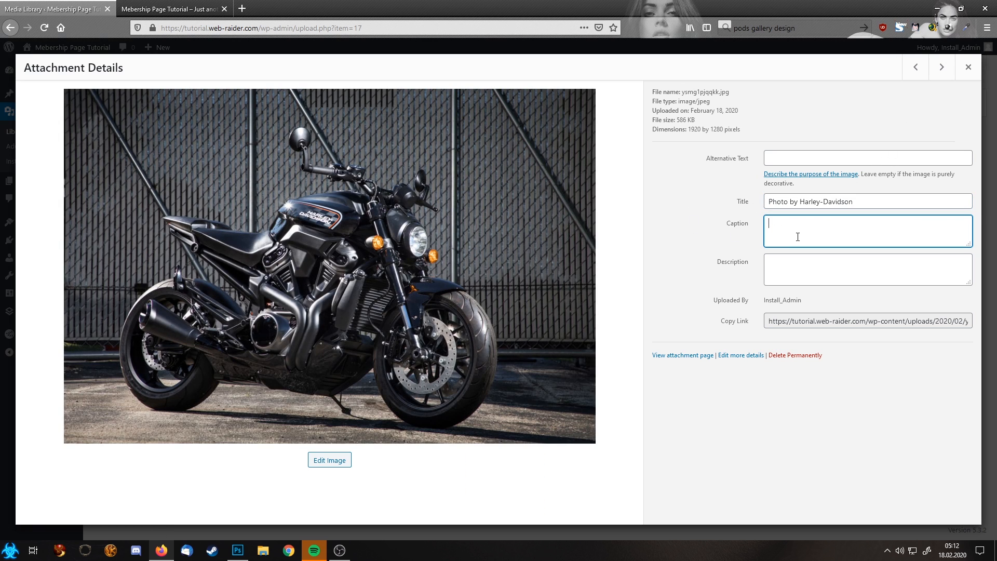
pyautogui.hotkey('ctrl', 'v')
# Step: Go to the red moon night-sky image and copy its title into the caption
pyautogui.click(941, 67)
pyautogui.moveTo(869, 202); pyautogui.dragTo(660, 208)
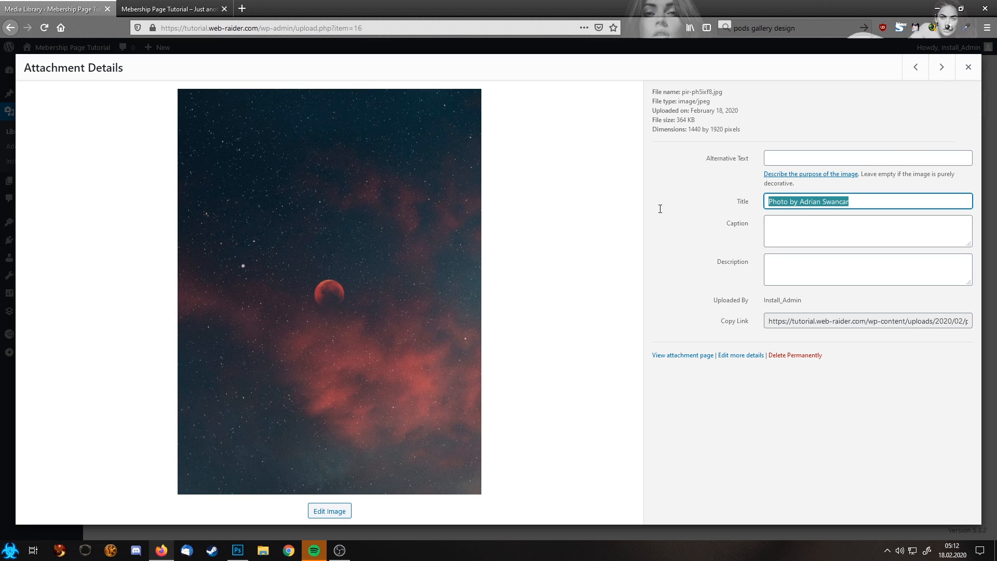
pyautogui.hotkey('ctrl', 'c')
pyautogui.click(792, 239)
pyautogui.hotkey('ctrl', 'v')
# Step: Go to the neon city crossing image and copy its title into the caption
pyautogui.click(941, 67)
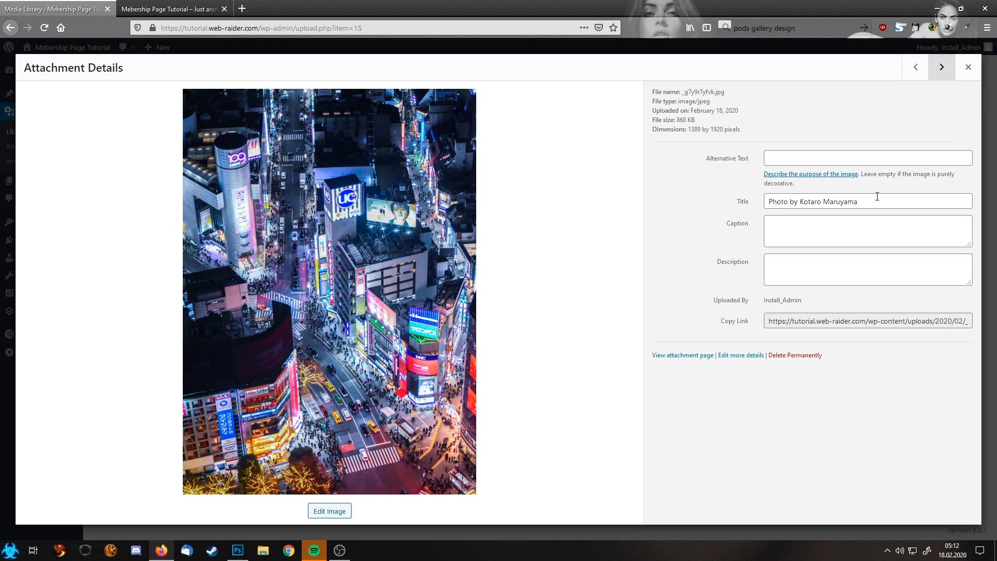
pyautogui.click(856, 201)
pyautogui.moveTo(857, 201); pyautogui.dragTo(649, 209)
pyautogui.hotkey('ctrl', 'c')
pyautogui.click(781, 239)
pyautogui.hotkey('ctrl', 'v')
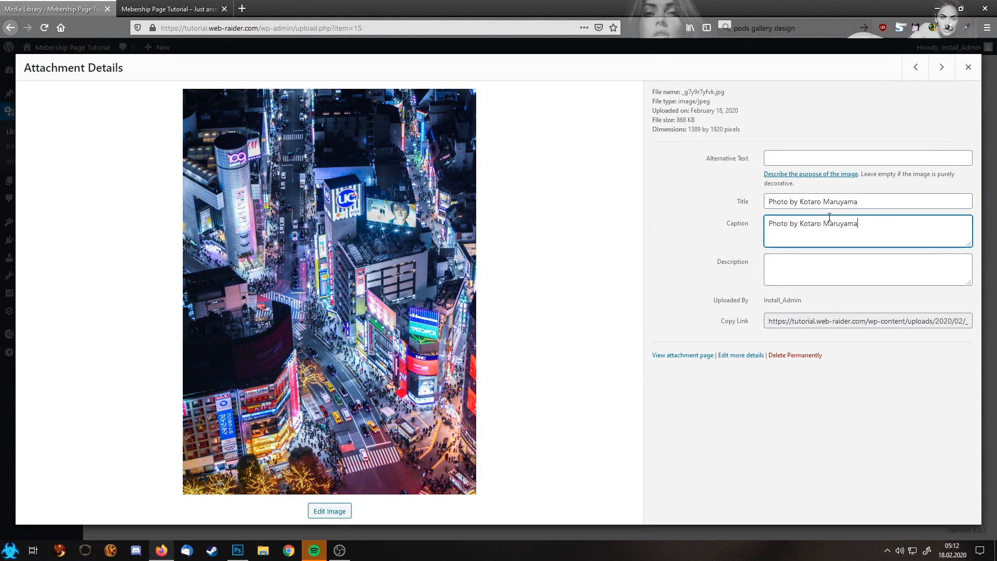
# Step: Go to the snowy lakeside cabin image and copy its title into the caption
pyautogui.click(941, 67)
pyautogui.moveTo(895, 195); pyautogui.dragTo(632, 214)
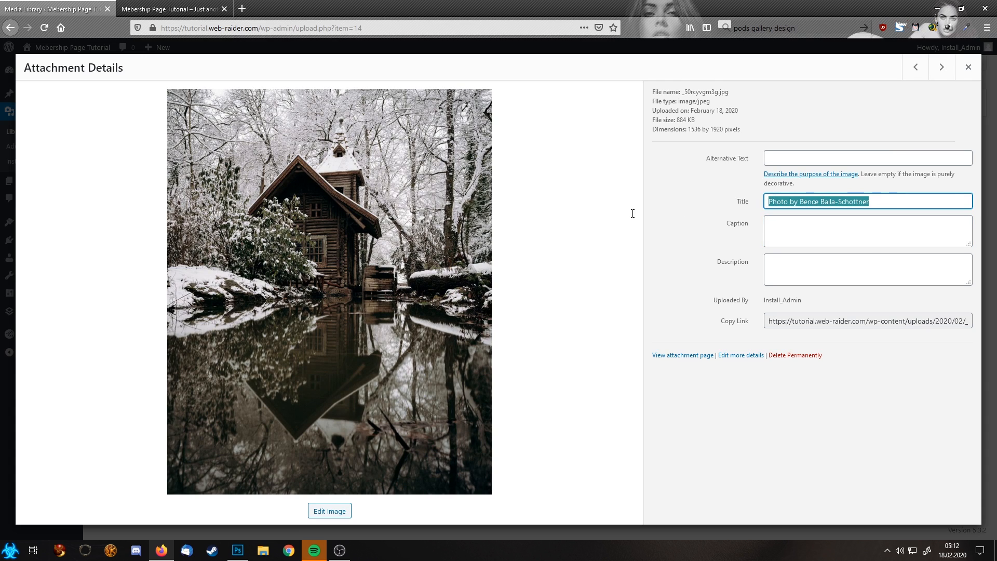
pyautogui.hotkey('ctrl', 'c')
pyautogui.click(805, 238)
pyautogui.hotkey('ctrl', 'v')
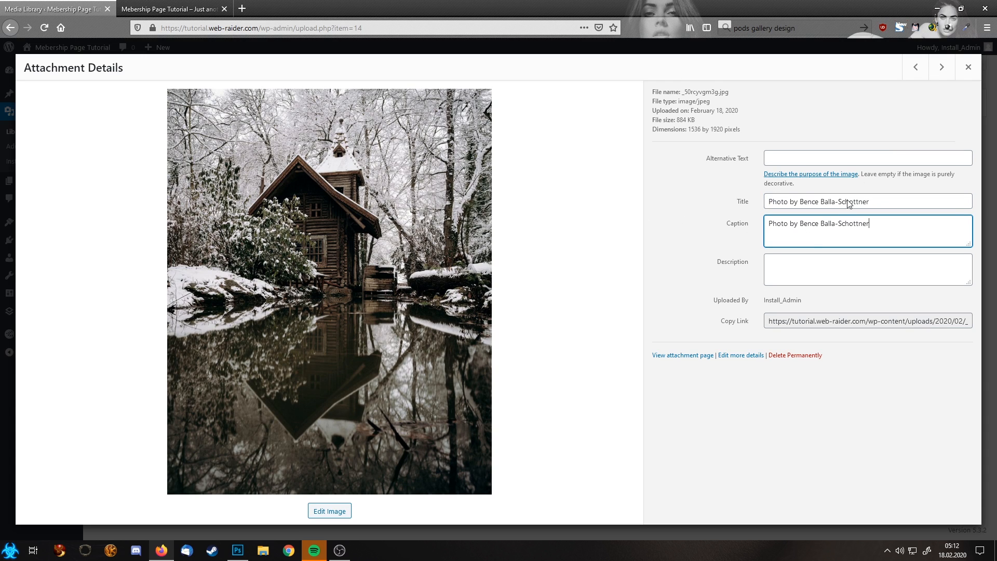
# Step: Go to the close-up image of the blue-haired woman by the window and copy its title into the caption
pyautogui.click(941, 67)
pyautogui.moveTo(882, 201); pyautogui.dragTo(679, 216)
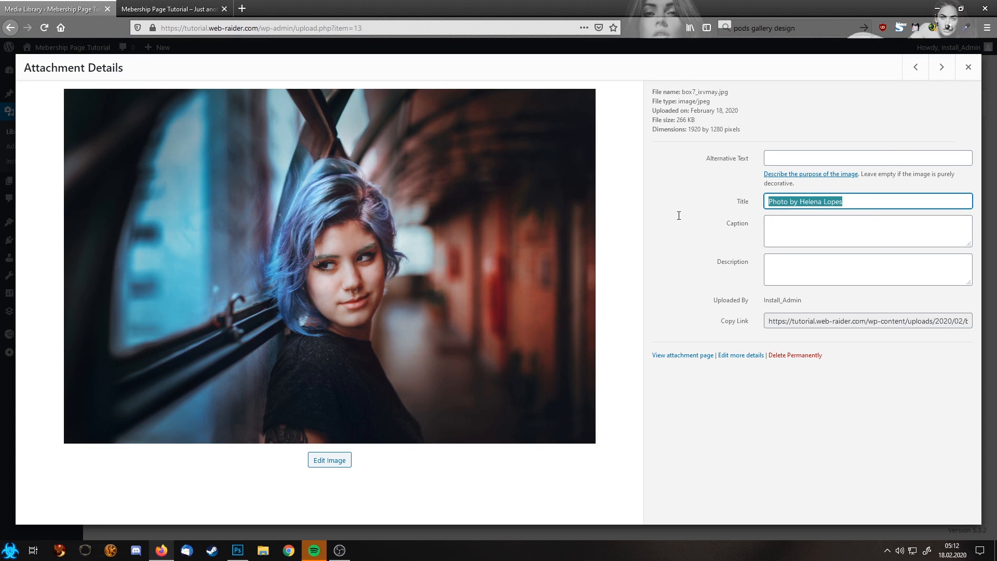
pyautogui.hotkey('ctrl', 'c')
pyautogui.click(818, 231)
pyautogui.hotkey('ctrl', 'v')
# Step: Go to the image of dark red canyon rock waves and copy its title into the caption
pyautogui.click(941, 67)
pyautogui.moveTo(874, 203); pyautogui.dragTo(672, 214)
pyautogui.hotkey('ctrl', 'c')
pyautogui.click(823, 232)
pyautogui.hotkey('ctrl', 'v')
# Step: Go to the image of the woman in white above the city skyline and copy its title into the caption
pyautogui.click(941, 67)
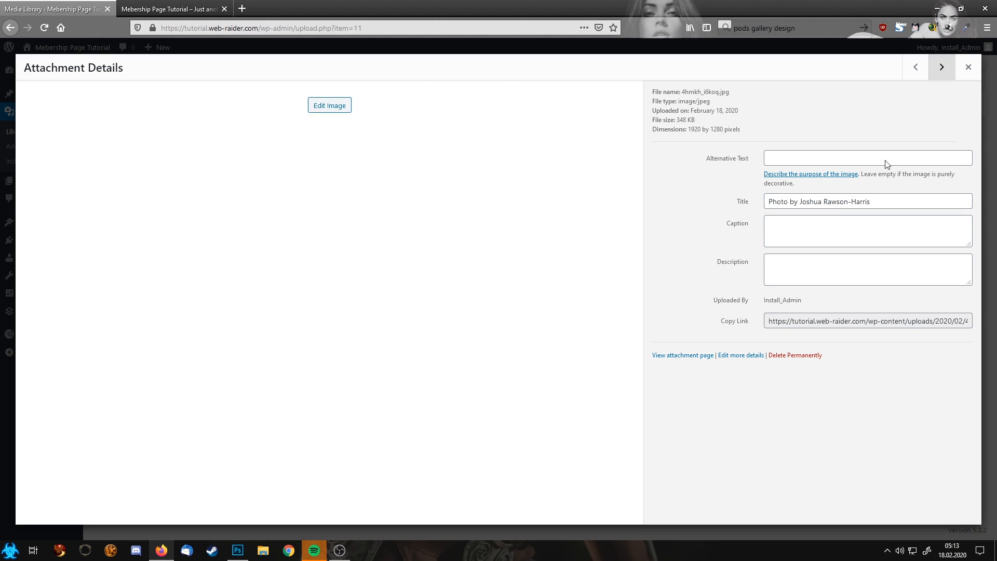
pyautogui.moveTo(886, 201); pyautogui.dragTo(639, 203)
pyautogui.hotkey('ctrl', 'c')
pyautogui.click(820, 231)
pyautogui.hotkey('ctrl', 'v')
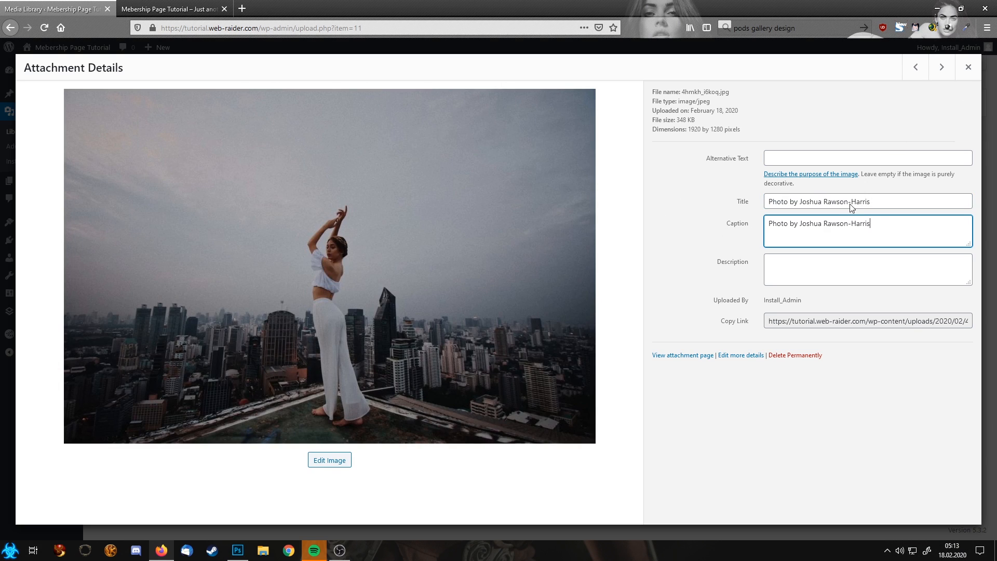
# Step: Go to the desert hand sculpture image with the yellow bus and copy its title into the caption
pyautogui.click(942, 67)
pyautogui.moveTo(876, 202); pyautogui.dragTo(643, 214)
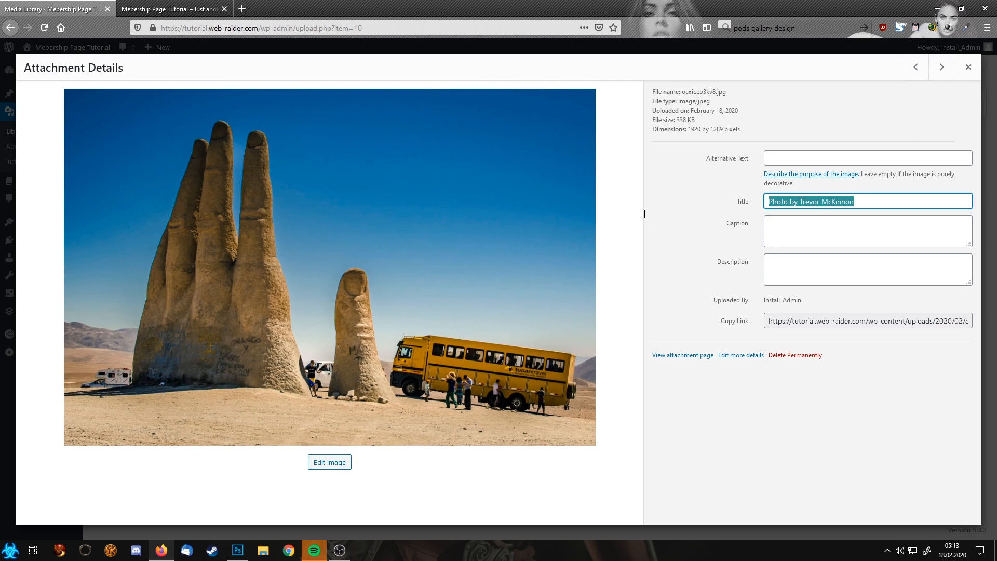
pyautogui.hotkey('ctrl', 'c')
pyautogui.click(809, 233)
pyautogui.hotkey('ctrl', 'v')
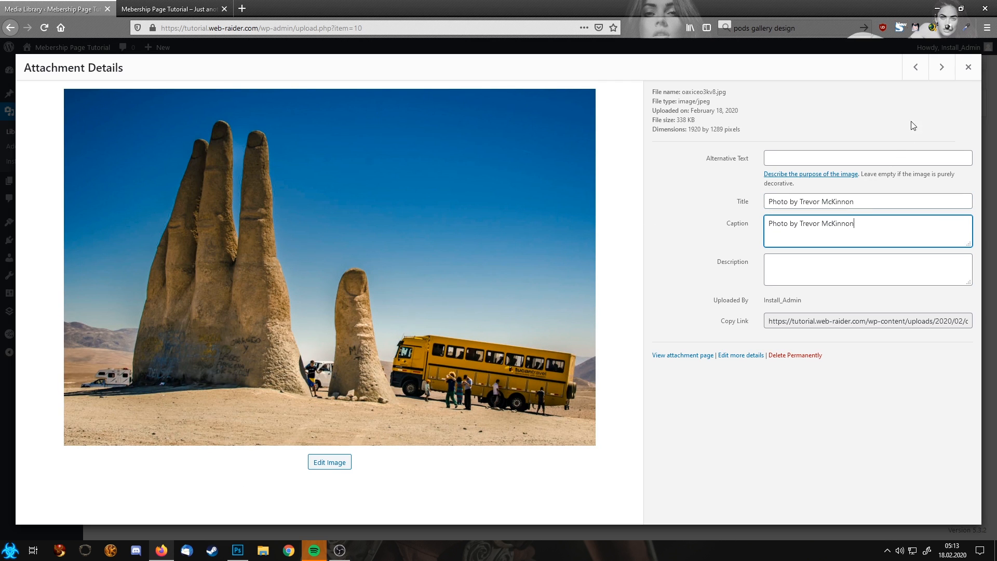
# Step: Go to the rocky shore sunset image and copy its title into the caption
pyautogui.click(941, 67)
pyautogui.moveTo(878, 203); pyautogui.dragTo(686, 208)
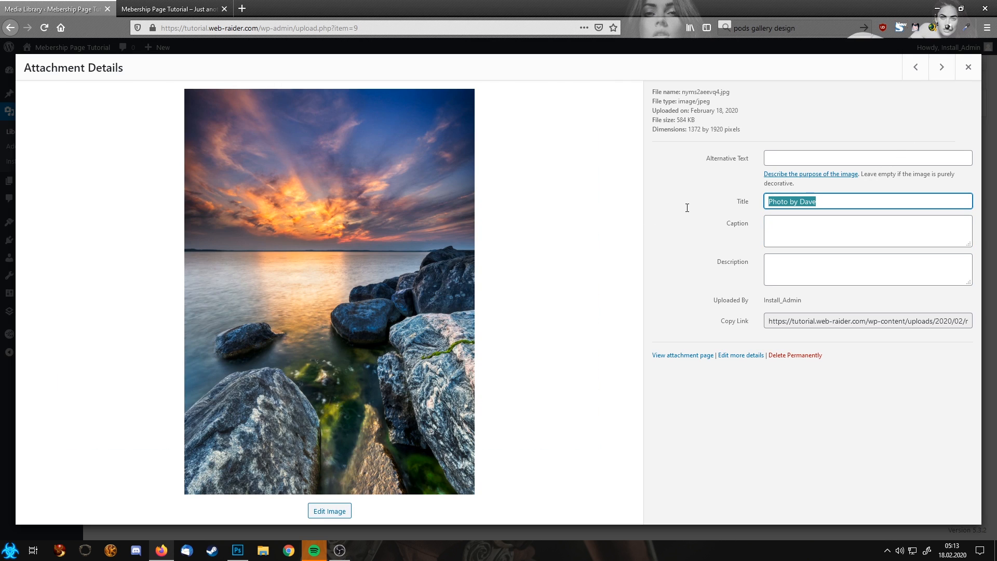
pyautogui.hotkey('ctrl', 'c')
pyautogui.click(832, 239)
pyautogui.hotkey('ctrl', 'v')
# Step: Go to the Milky Way image with the silhouetted person and copy its title into the caption
pyautogui.click(941, 67)
pyautogui.moveTo(856, 202); pyautogui.dragTo(665, 210)
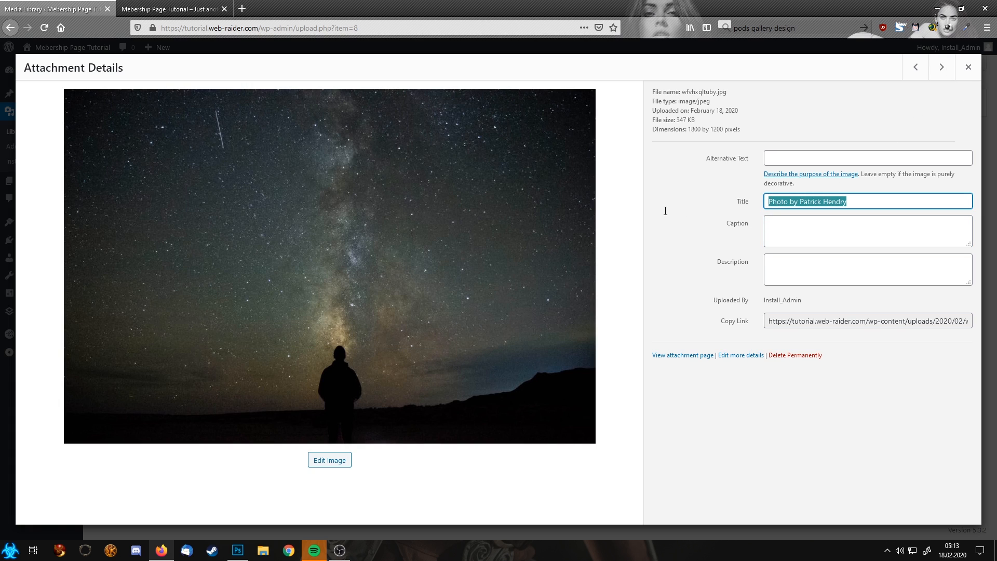
pyautogui.hotkey('ctrl', 'c')
pyautogui.click(810, 236)
pyautogui.hotkey('ctrl', 'v')
# Step: Go to the image of the blue-haired woman in the glass-roofed corridor and copy its title into the caption
pyautogui.click(941, 67)
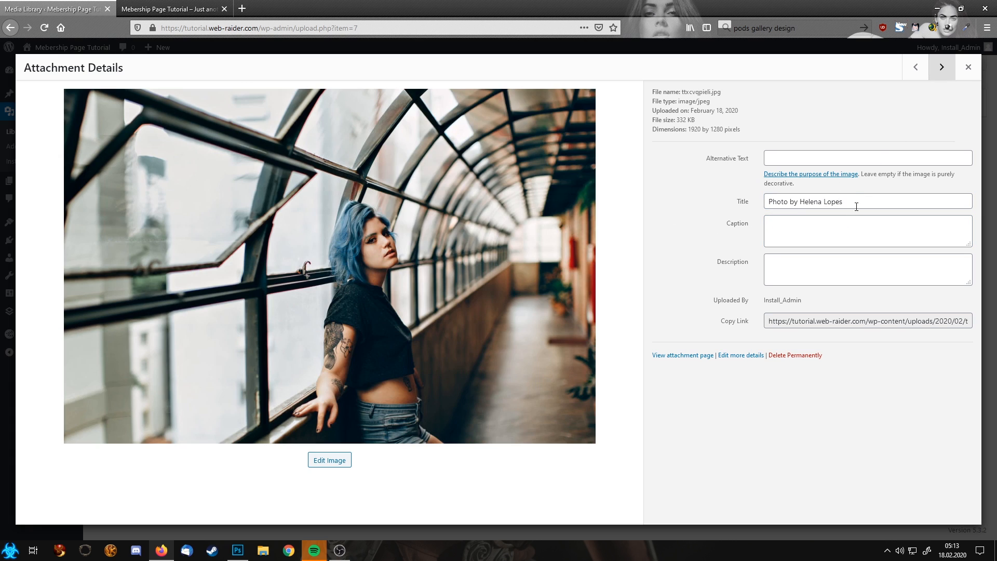
pyautogui.moveTo(856, 202); pyautogui.dragTo(672, 213)
pyautogui.hotkey('ctrl', 'c')
pyautogui.click(782, 237)
pyautogui.hotkey('ctrl', 'v')
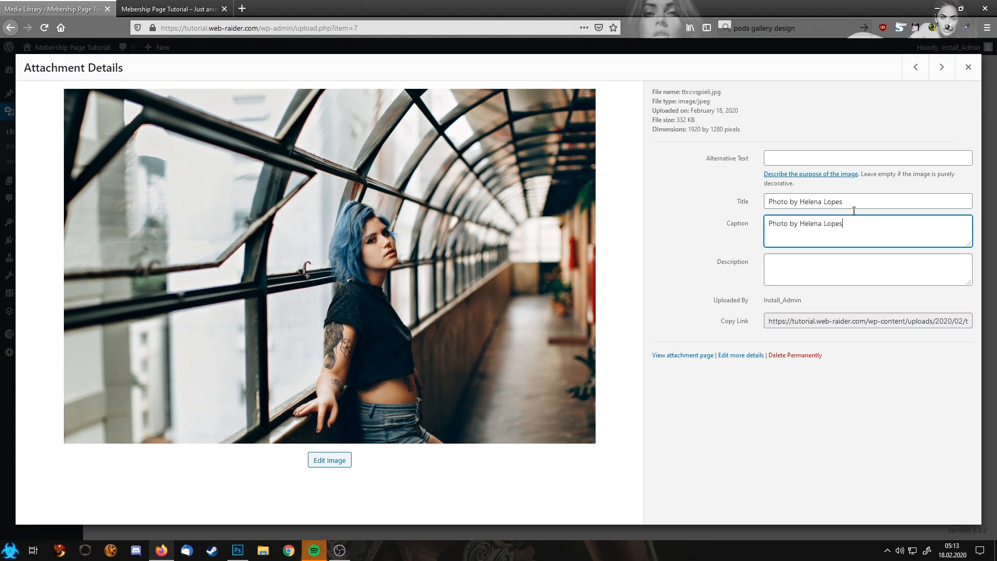
# Step: Copy the title of the last image, the woman reading in bed, into its caption and close the attachment details
pyautogui.click(942, 67)
pyautogui.moveTo(855, 203); pyautogui.dragTo(666, 205)
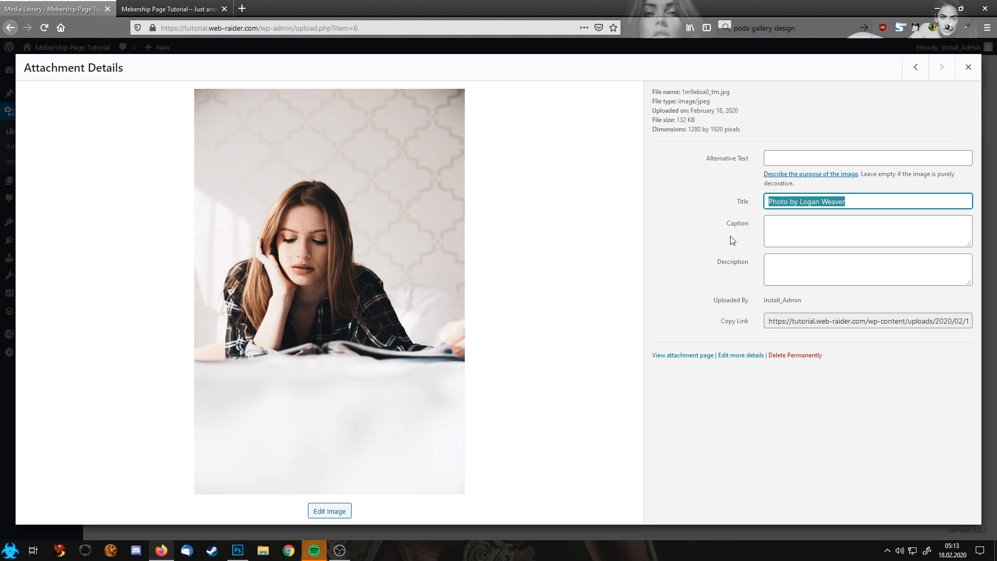
pyautogui.hotkey('ctrl', 'c')
pyautogui.click(823, 223)
pyautogui.hotkey('ctrl', 'v')
pyautogui.click(895, 124)
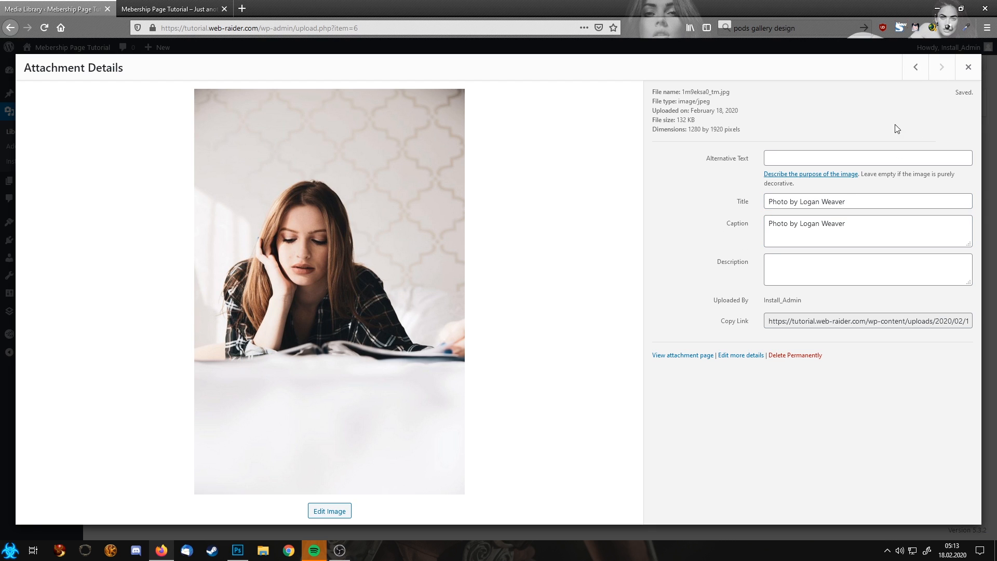
pyautogui.click(966, 70)
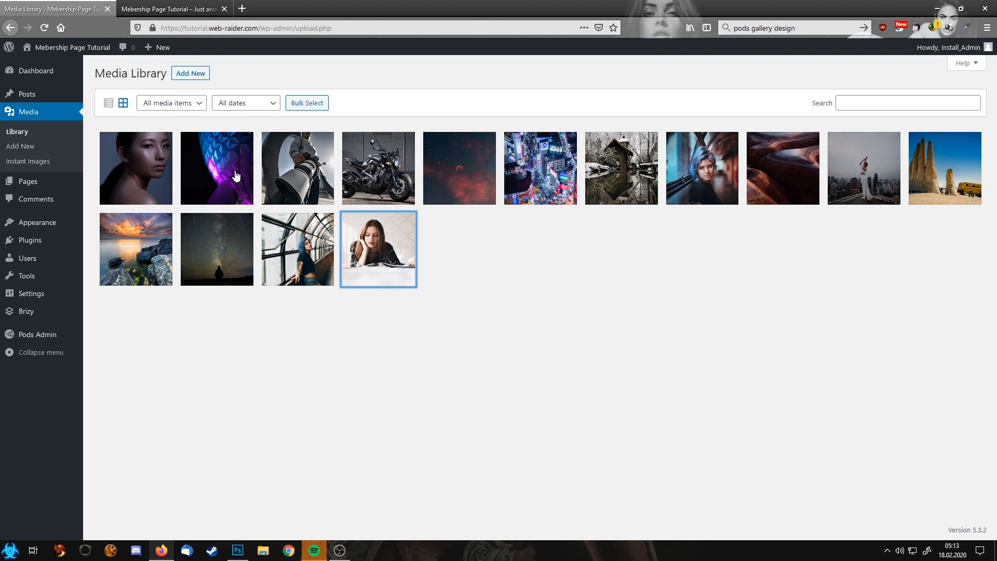
# Step: Publish a new page titled "home" and open it for editing with Brizy
pyautogui.click(37, 183)
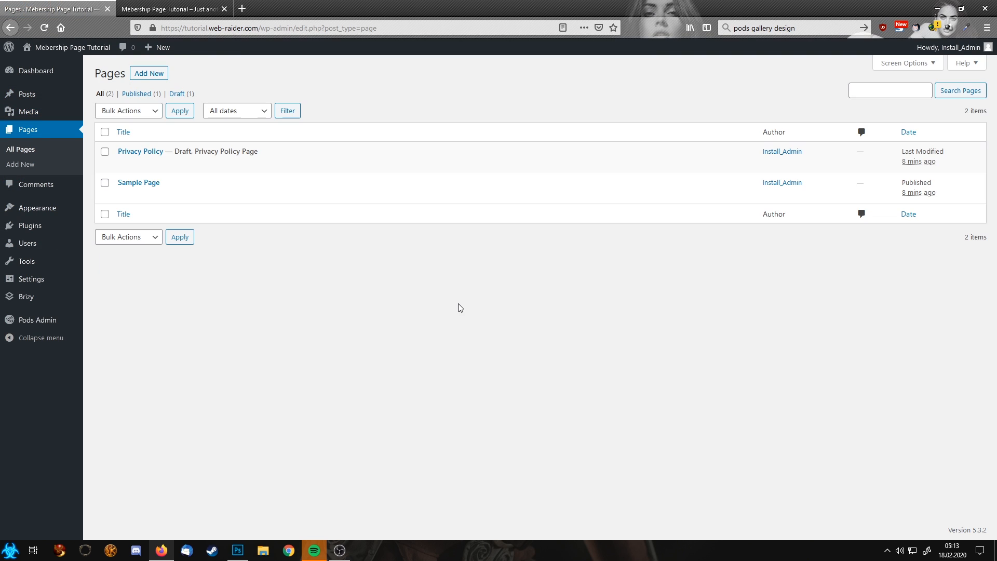
pyautogui.click(149, 73)
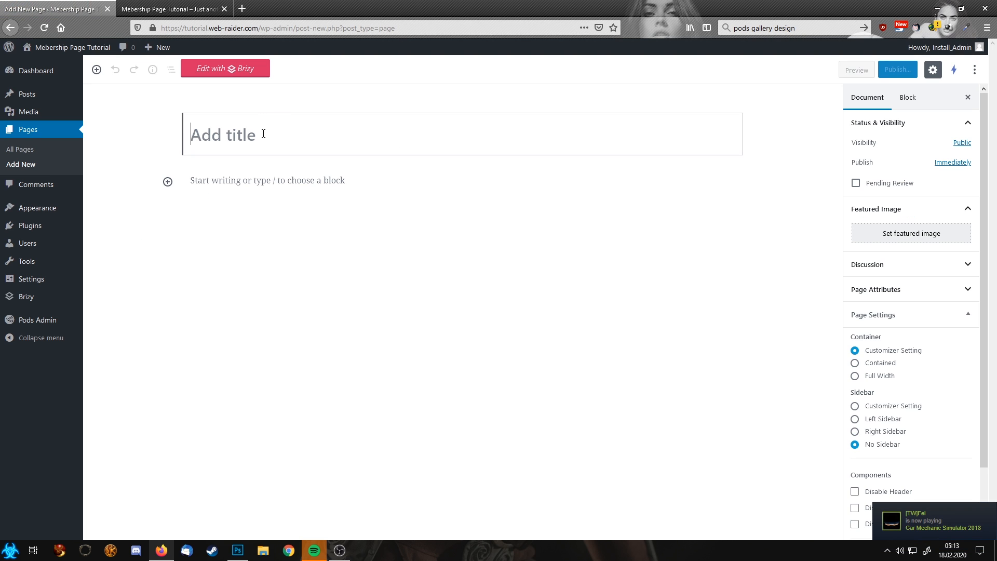
pyautogui.write('home')
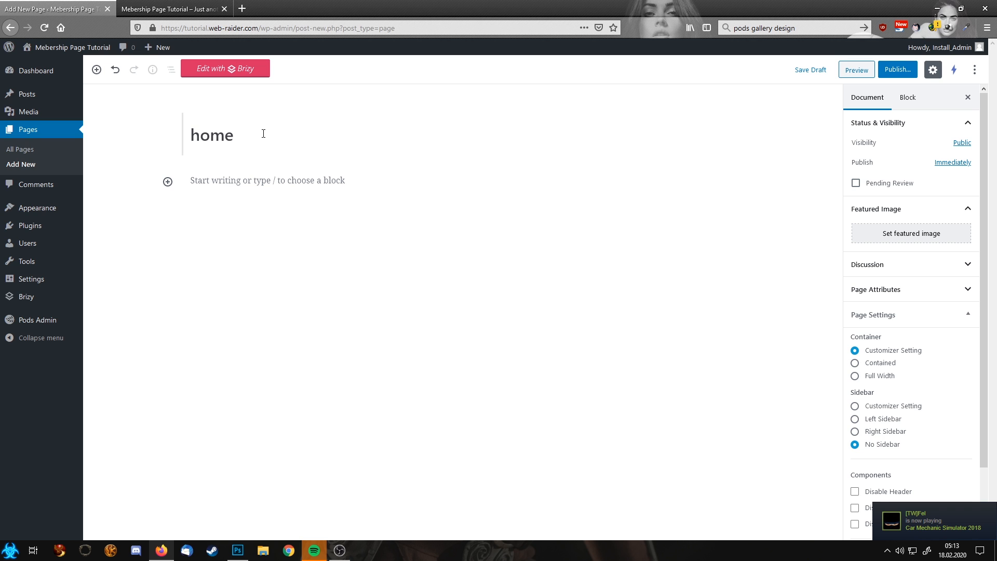
pyautogui.click(902, 73)
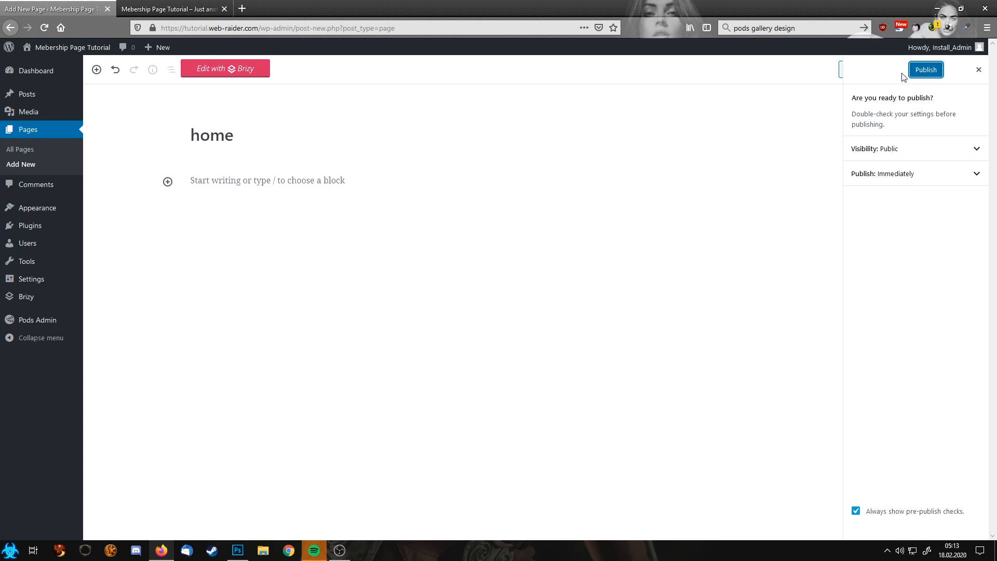
pyautogui.click(915, 73)
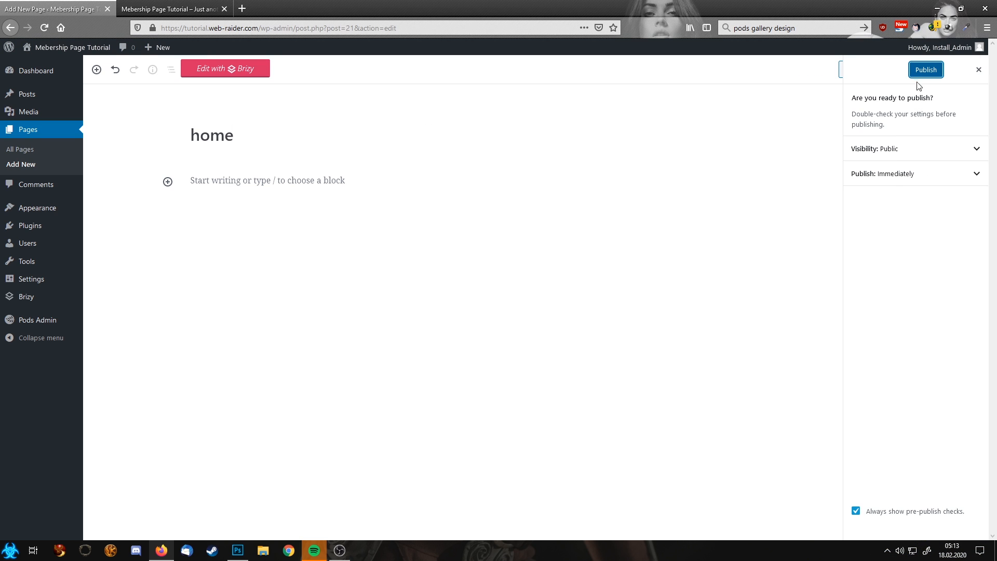
pyautogui.click(222, 79)
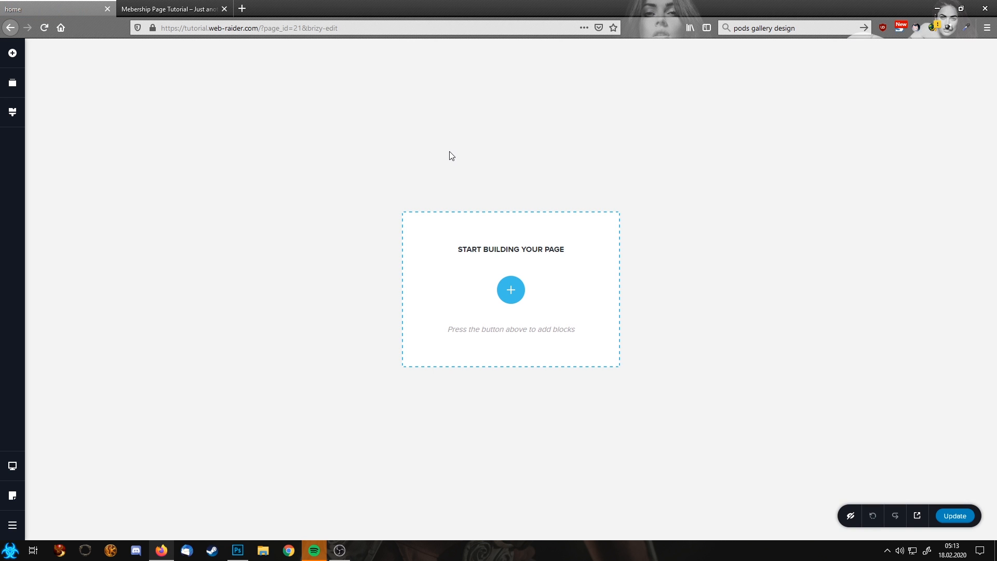
# Step: Add the light header block with the Company logo and Services, Portfolio and Contact menu, and make it global
pyautogui.click(511, 289)
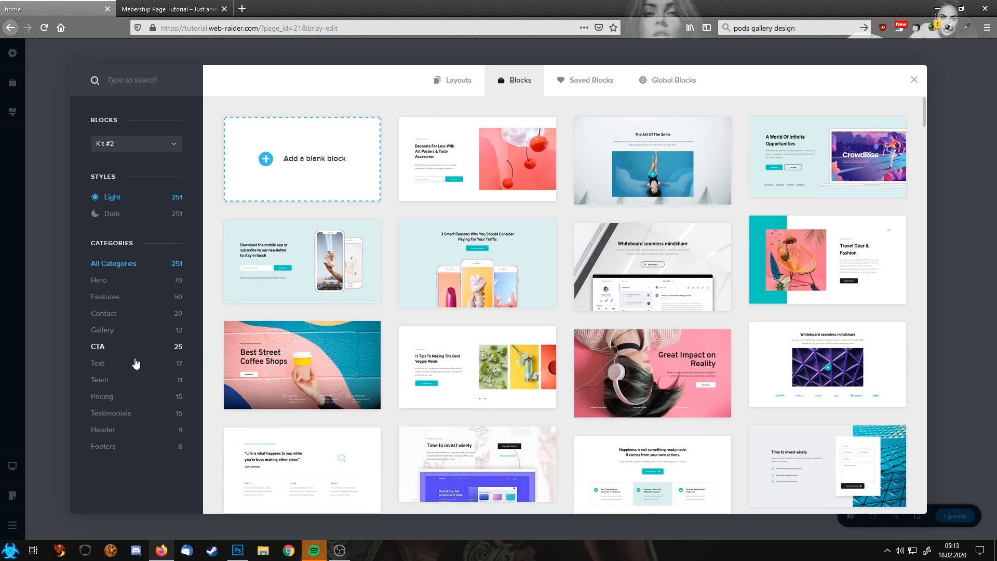
pyautogui.click(112, 432)
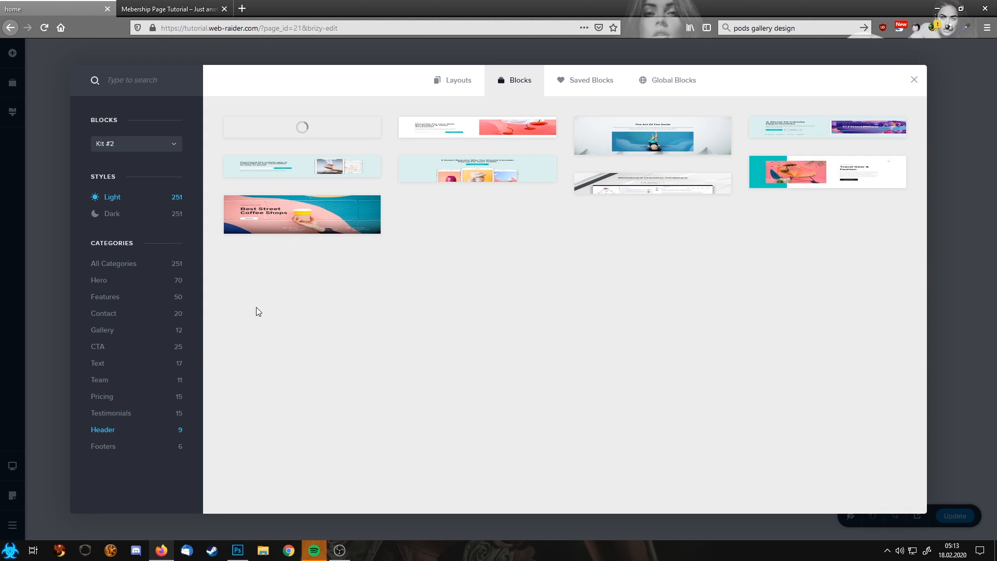
pyautogui.click(571, 81)
pyautogui.click(530, 82)
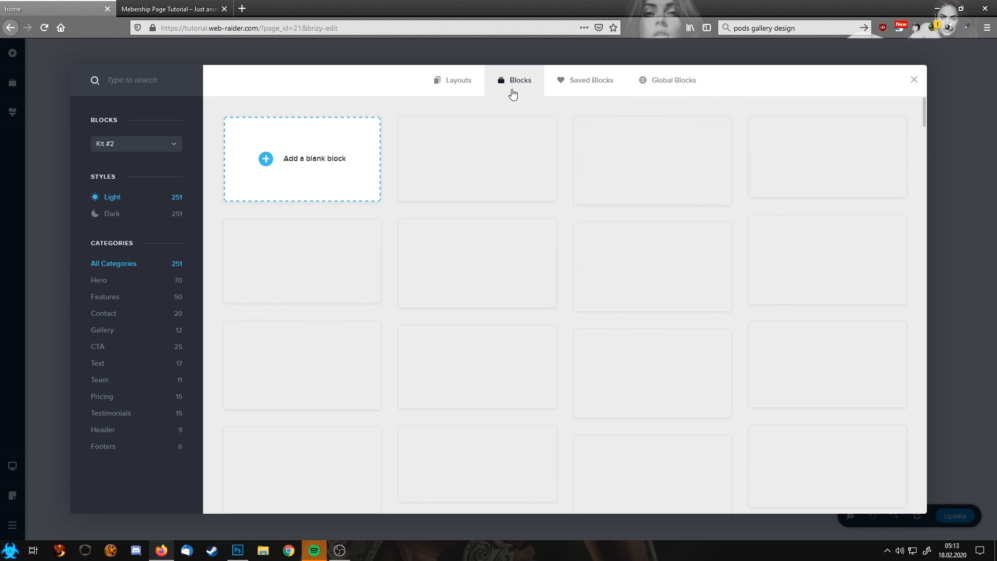
pyautogui.click(113, 431)
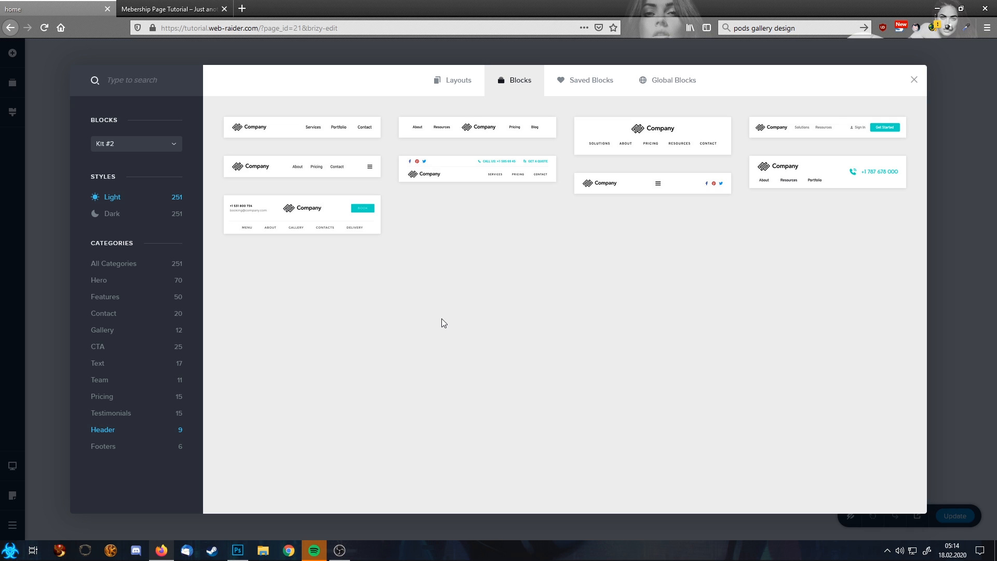
pyautogui.click(328, 133)
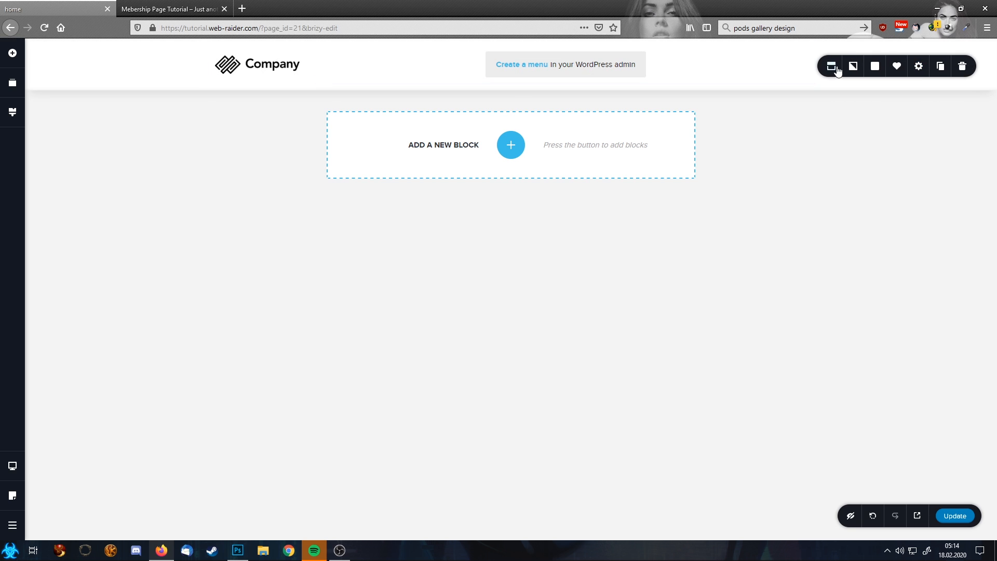
pyautogui.click(837, 70)
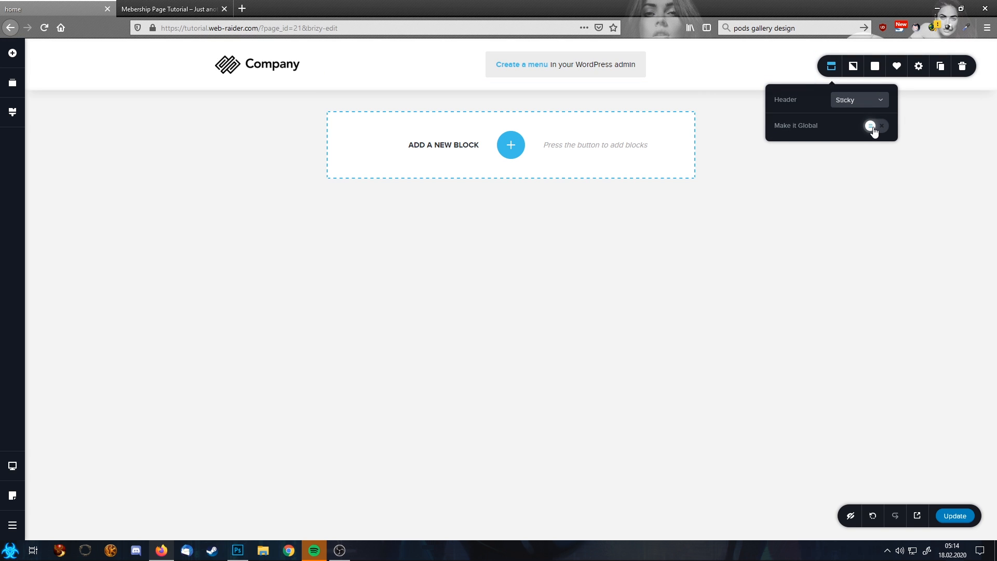
pyautogui.click(873, 127)
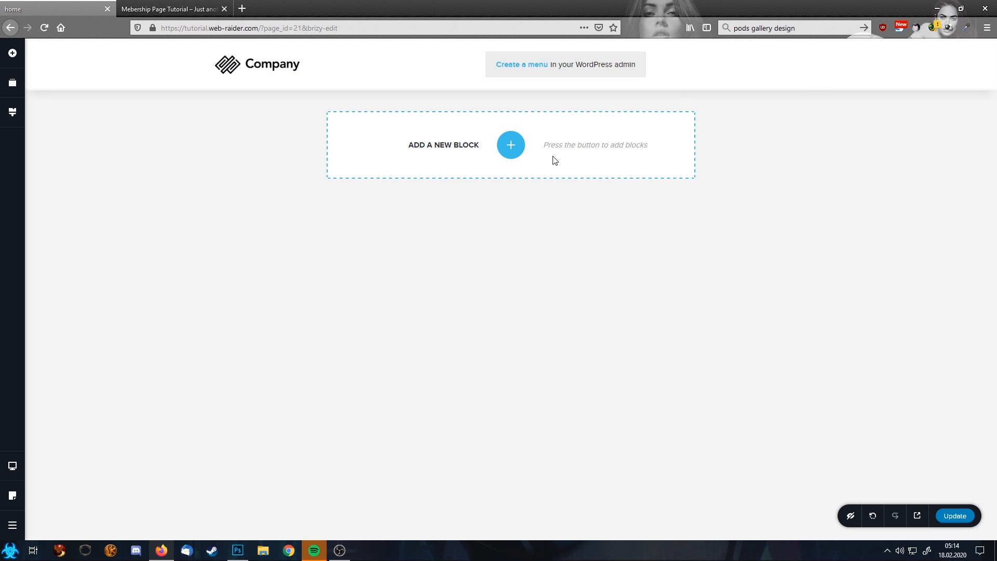
# Step: Add a blank block below the header and delete its two columns
pyautogui.click(516, 149)
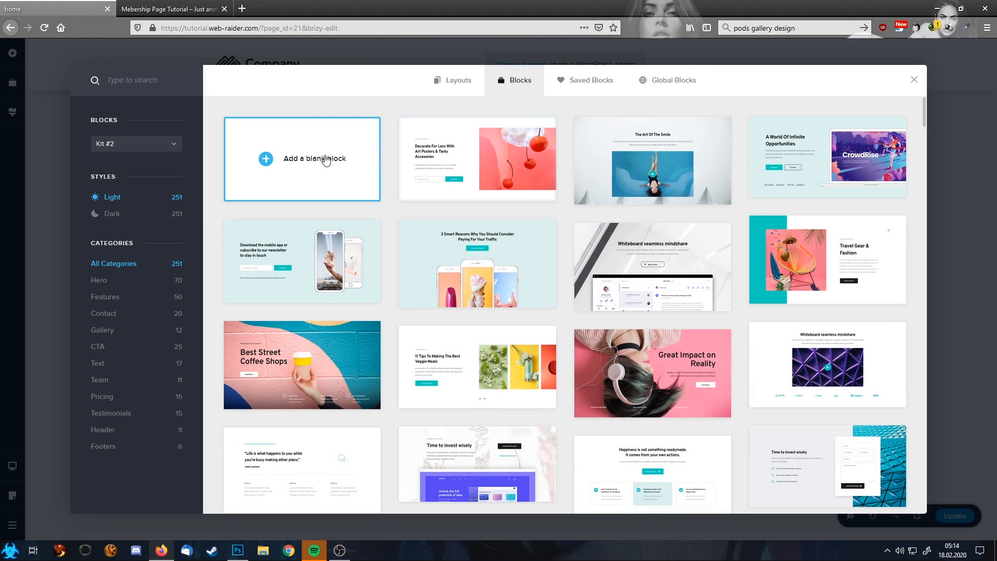
pyautogui.click(347, 162)
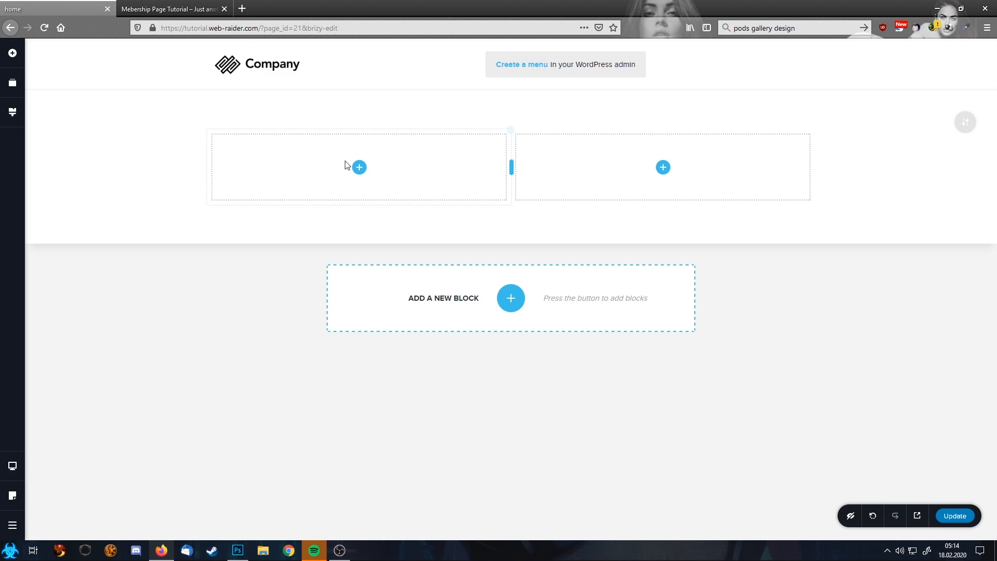
pyautogui.click(805, 134)
pyautogui.click(880, 103)
pyautogui.click(814, 130)
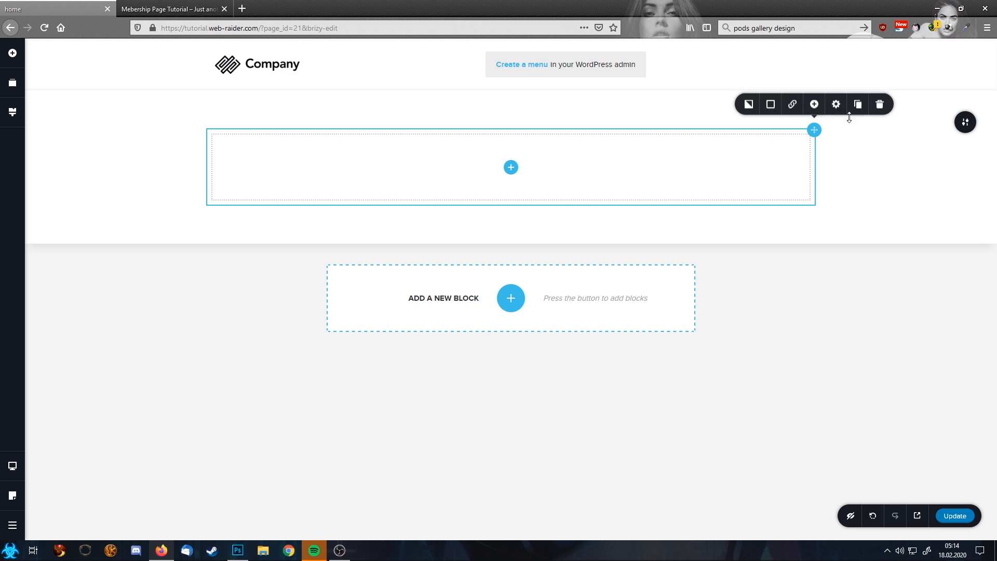
pyautogui.click(878, 108)
# Step: Set the blank block's background to the purple and blue geometric image 9bbldoarib0.jpg from the media library
pyautogui.moveTo(966, 122)
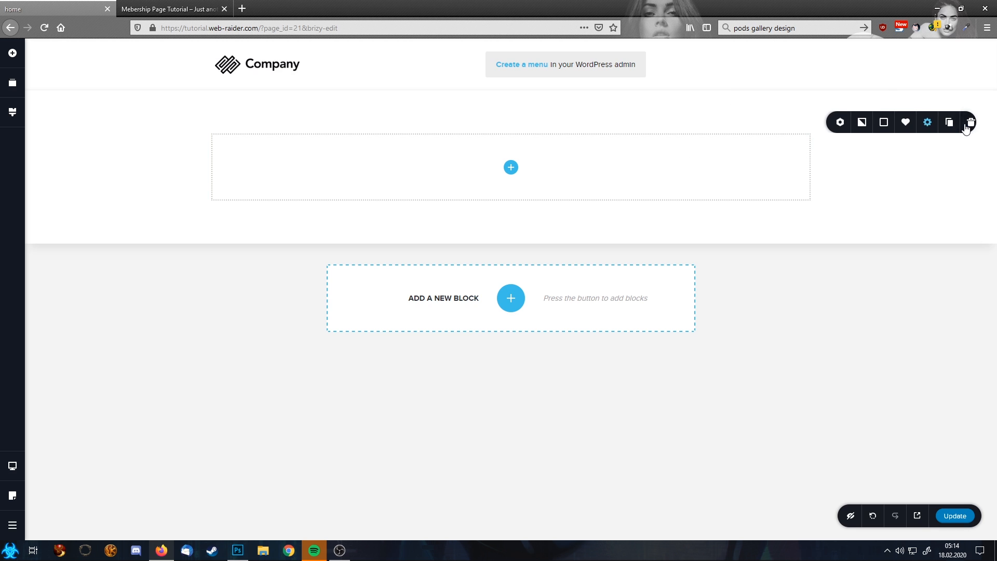
pyautogui.click(853, 123)
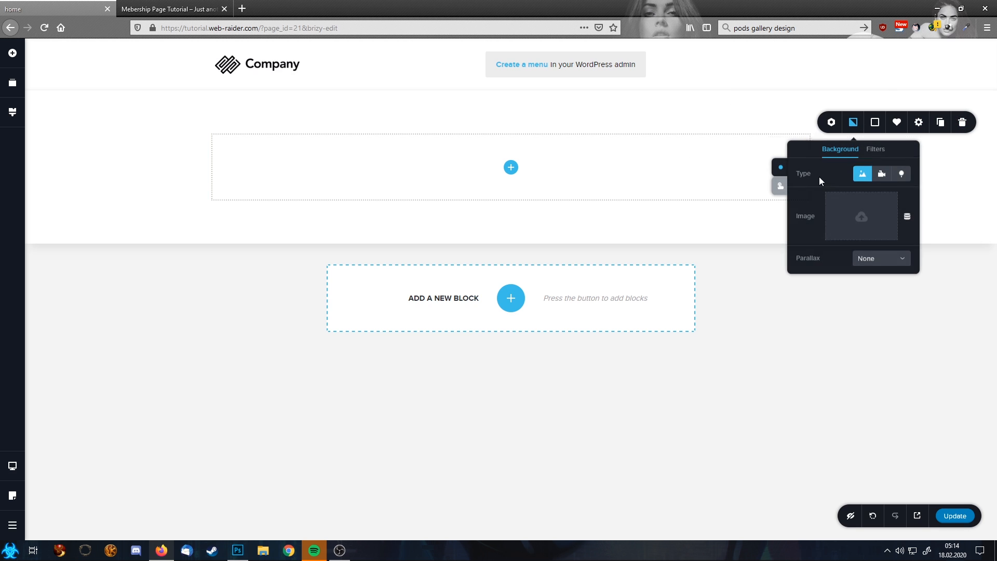
pyautogui.click(852, 213)
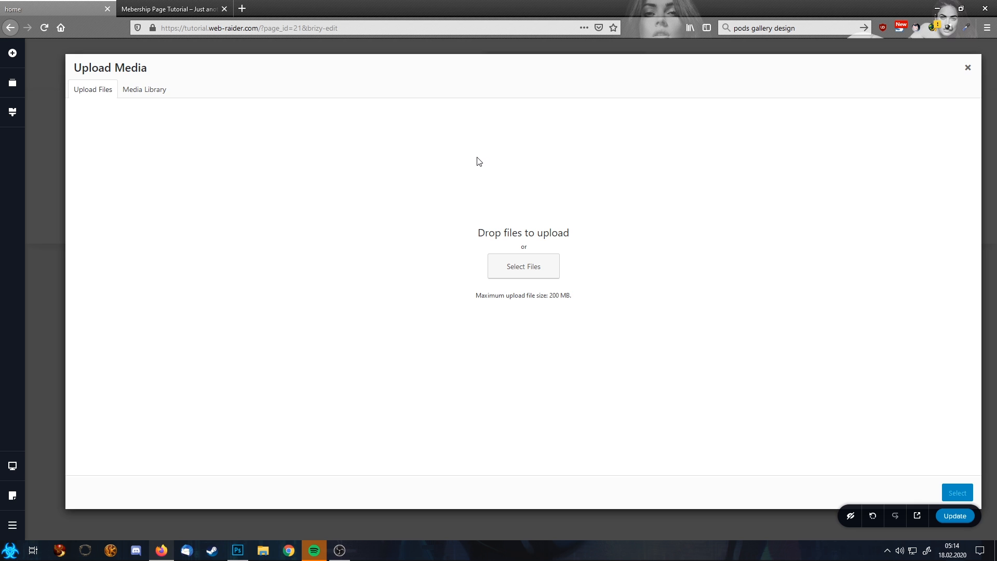
pyautogui.click(145, 90)
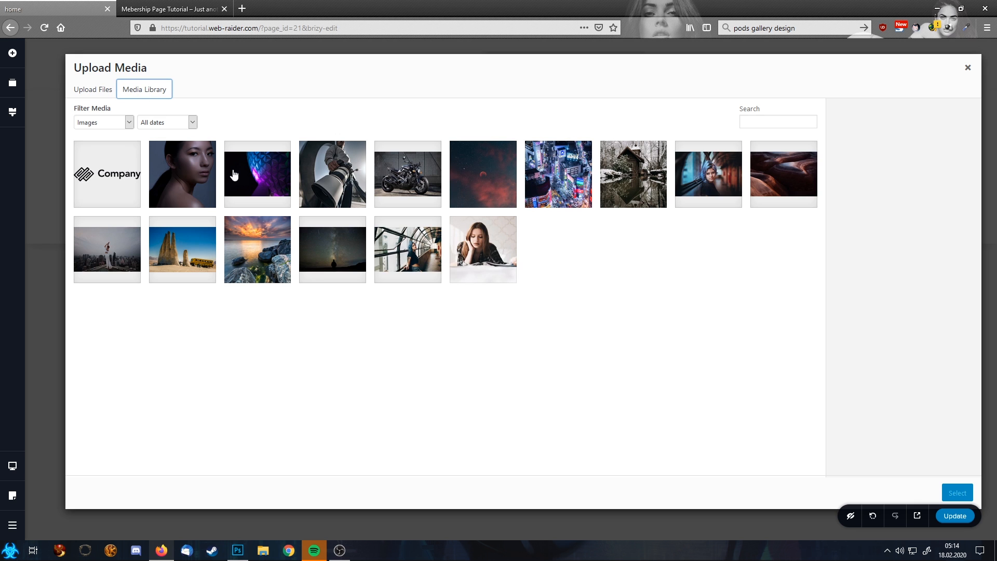
pyautogui.click(252, 180)
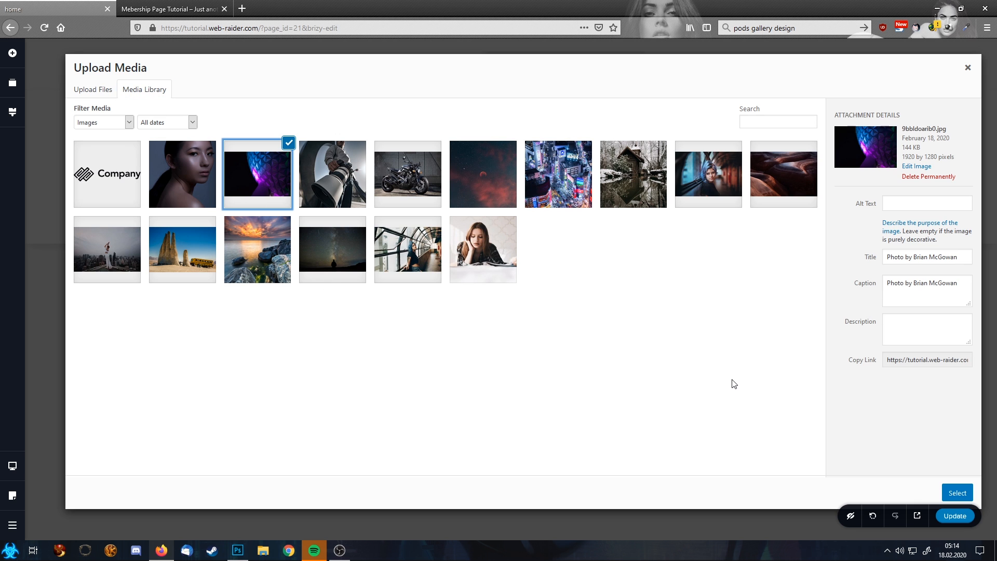
pyautogui.click(957, 492)
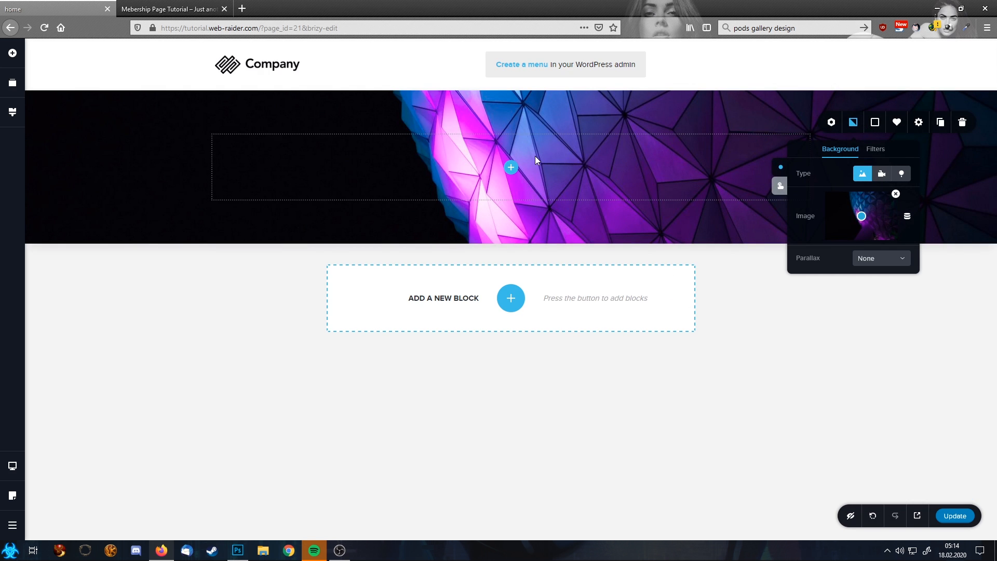
# Step: Add a text element to the hero block and replace its text with two lines, "Best images in the world" and "Exactly how you need them!"
pyautogui.click(12, 53)
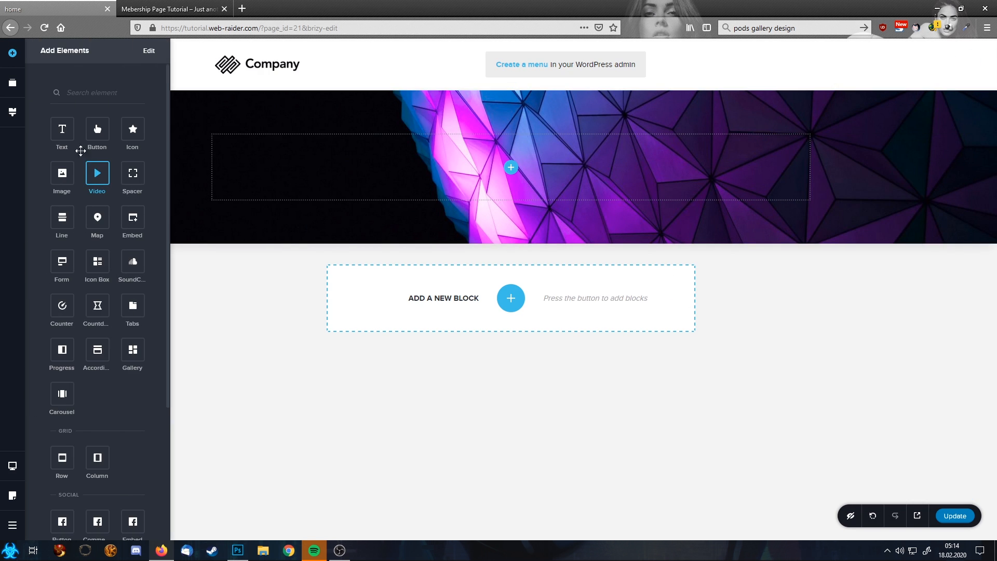
pyautogui.moveTo(63, 128); pyautogui.dragTo(522, 175)
pyautogui.click(456, 141)
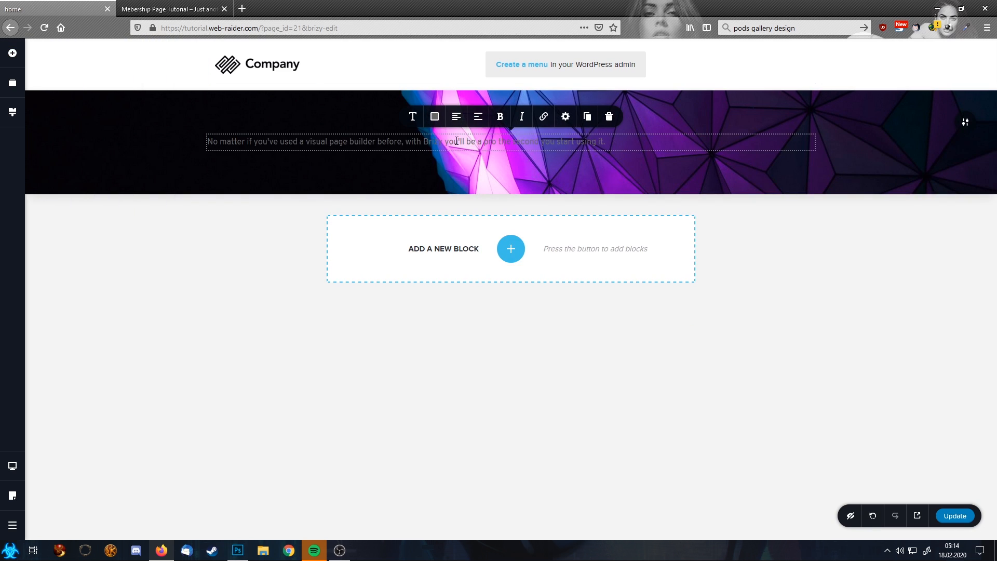
pyautogui.hotkey('ctrl', 'a')
pyautogui.press('BackSpace')
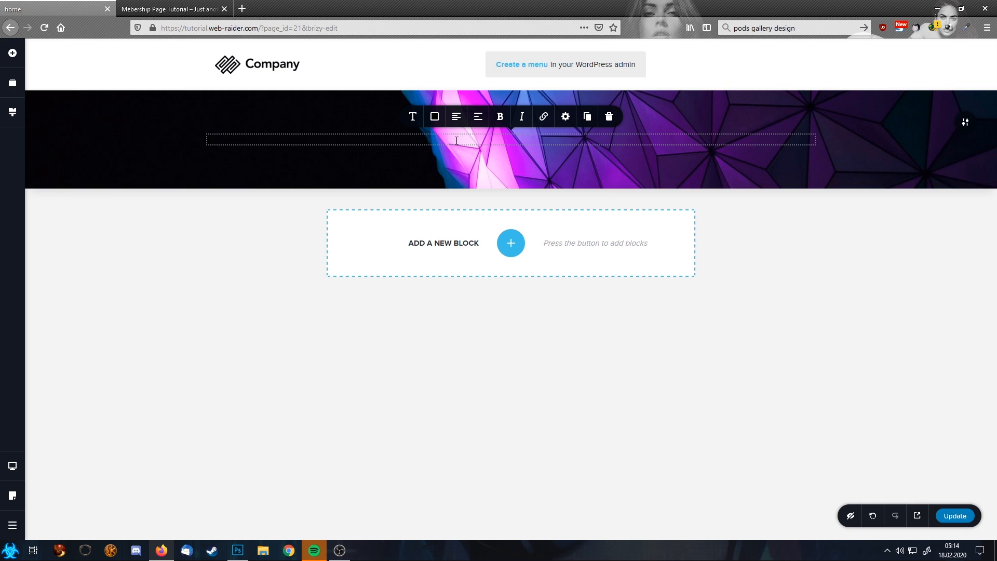
pyautogui.press('Return')
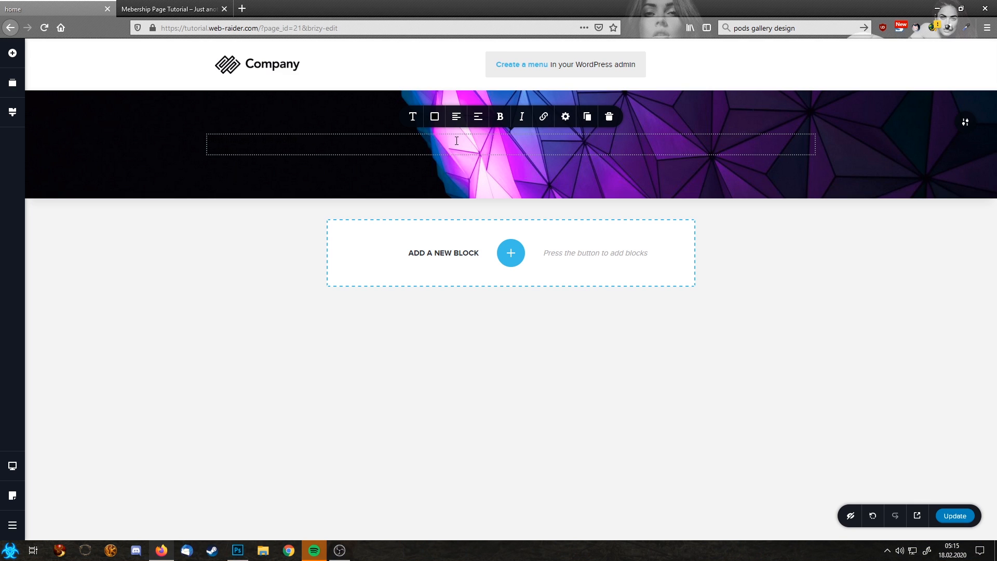
pyautogui.hotkey('ctrl', 'a')
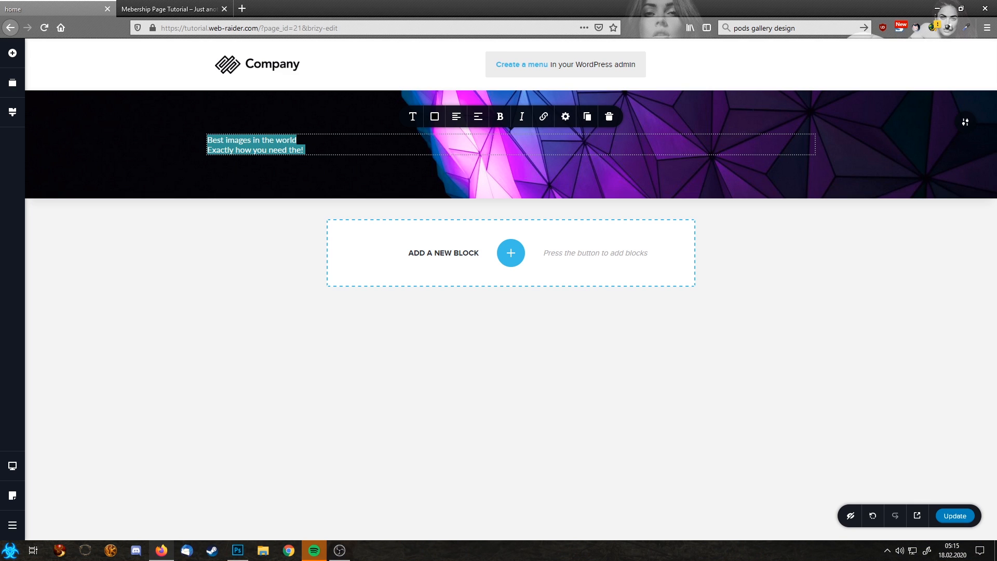
pyautogui.click(312, 154)
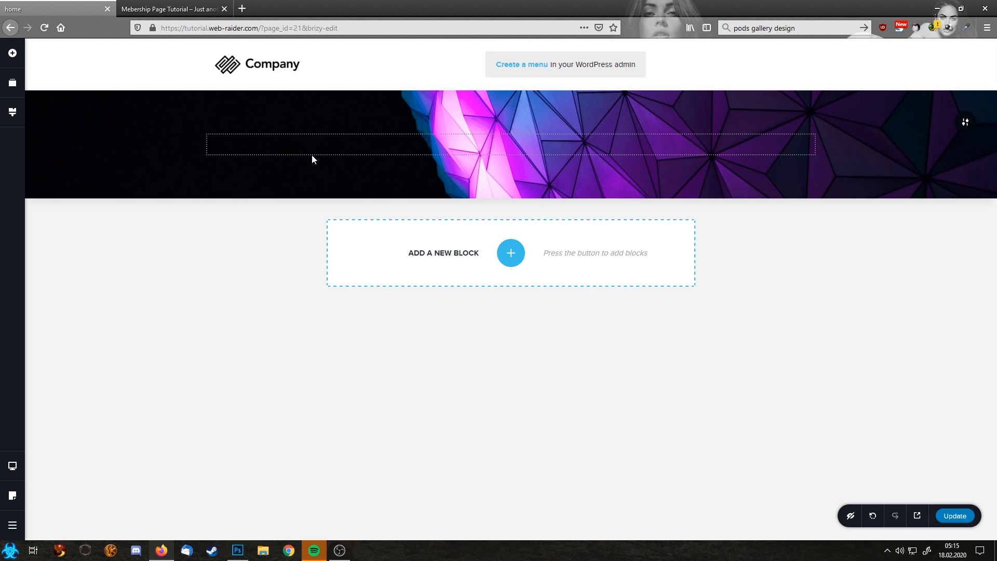
pyautogui.click(310, 152)
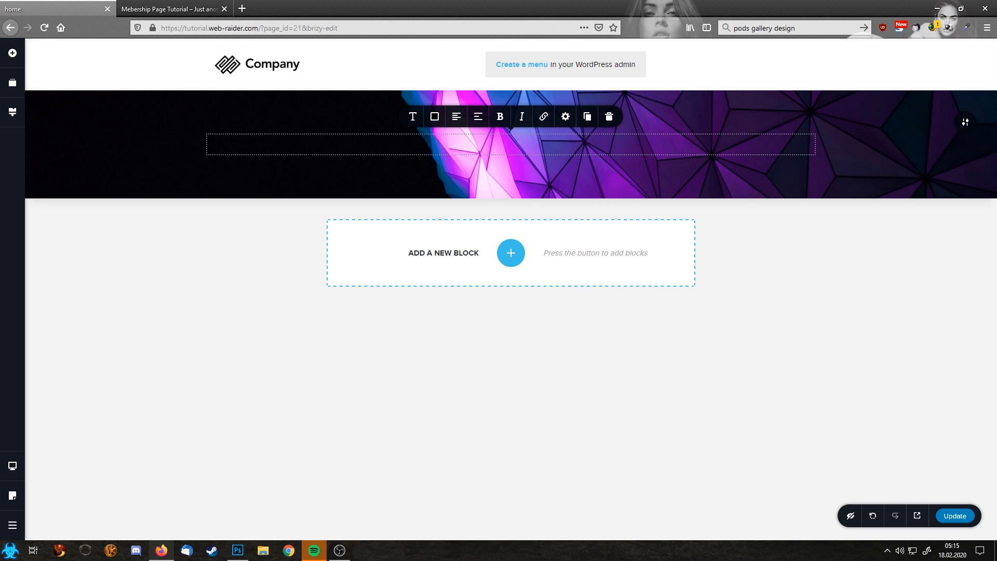
# Step: Colour the hero text white and correct the end of its second line to "them!"
pyautogui.hotkey('ctrl', 'a')
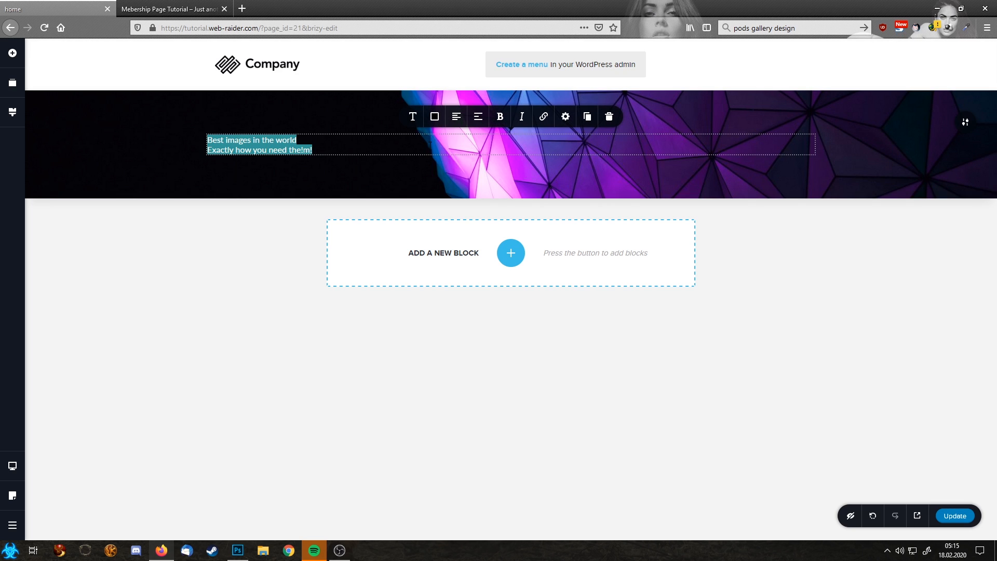
pyautogui.click(434, 119)
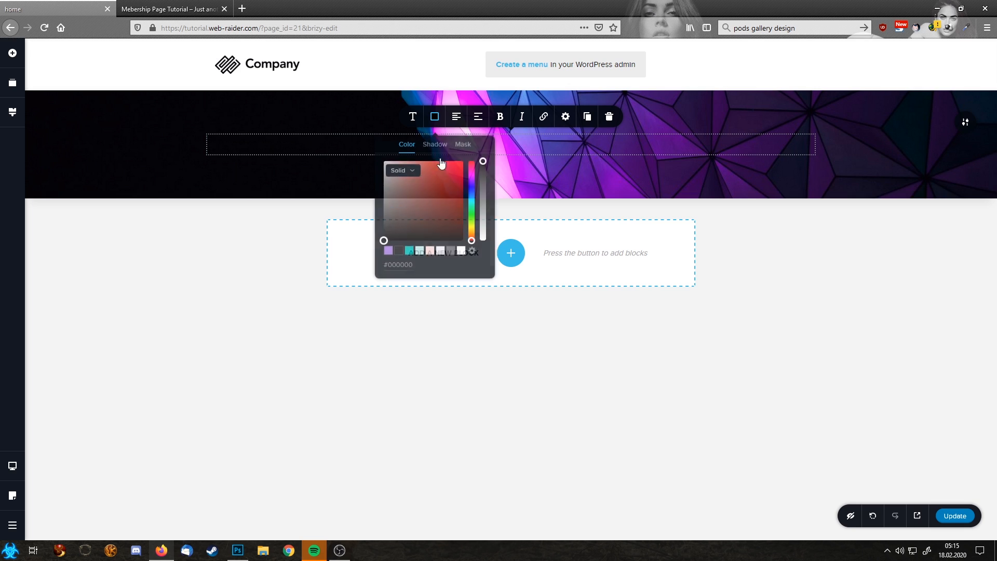
pyautogui.click(461, 251)
pyautogui.click(309, 150)
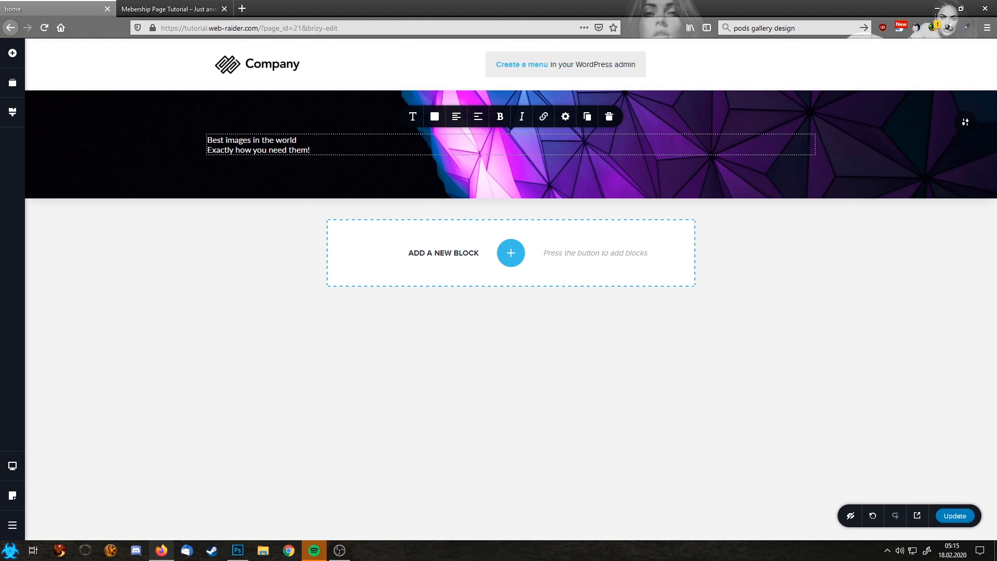
# Step: Apply the Heading 1 typography to the line "Best images in the world"
pyautogui.click(412, 117)
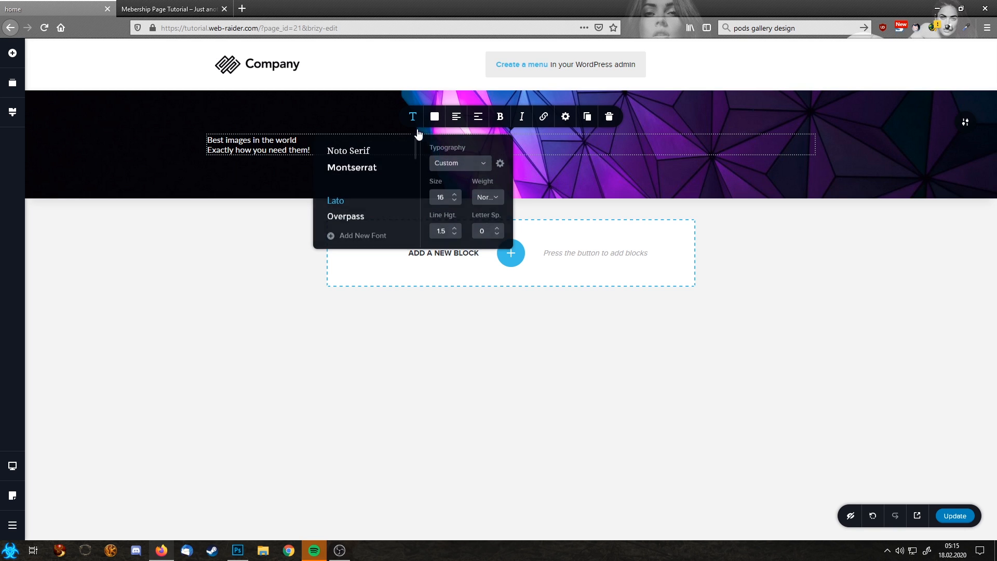
pyautogui.click(460, 164)
pyautogui.click(455, 243)
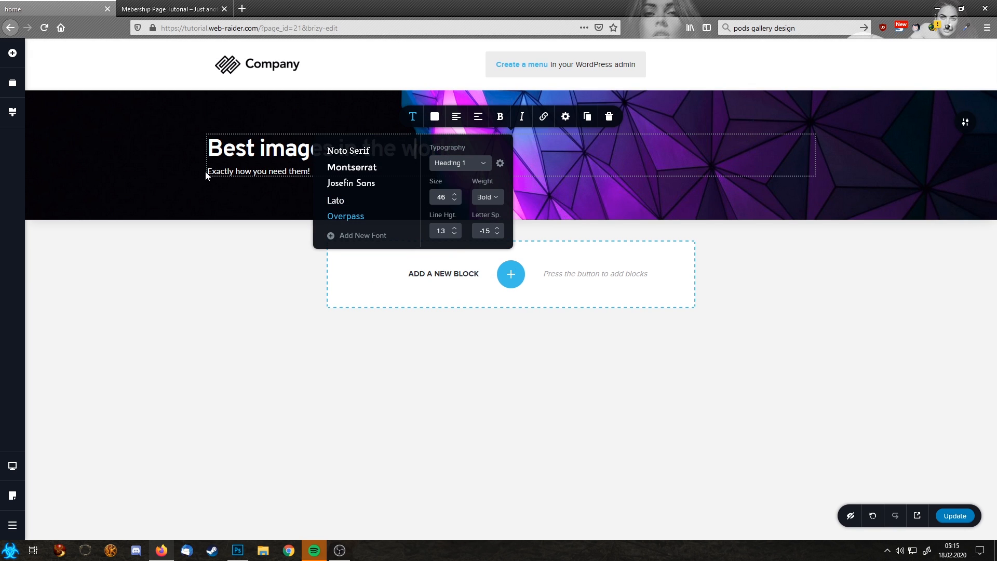
# Step: Apply the Heading 2 typography to the line "Exactly how you need them!"
pyautogui.click(239, 175)
pyautogui.click(411, 118)
pyautogui.click(458, 165)
pyautogui.click(454, 243)
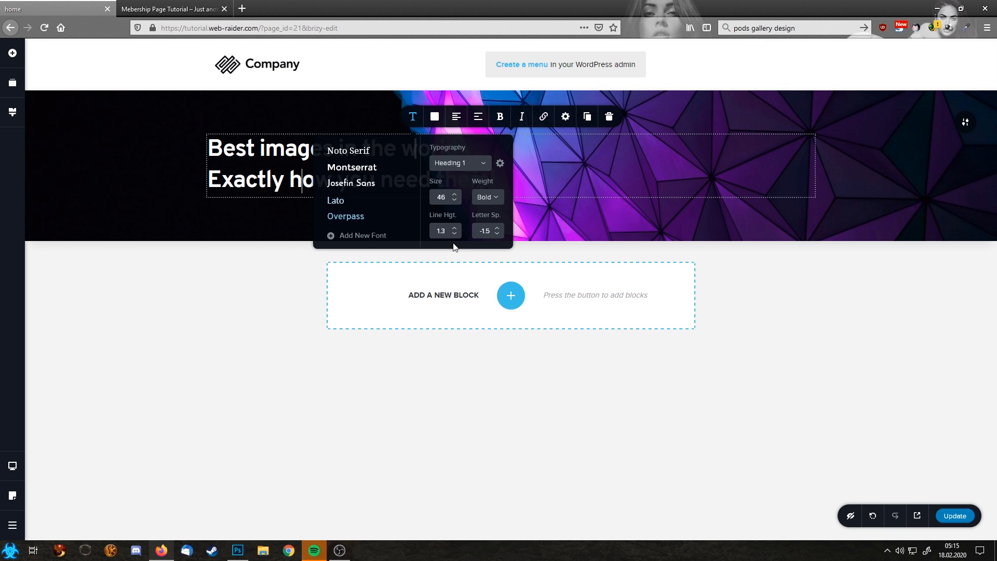
pyautogui.click(456, 165)
pyautogui.click(456, 236)
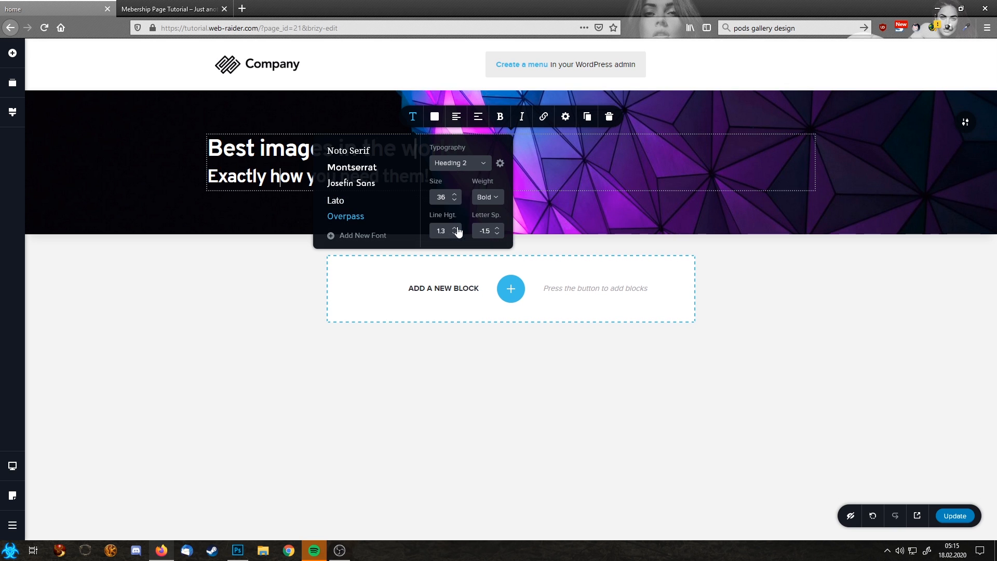
pyautogui.click(605, 166)
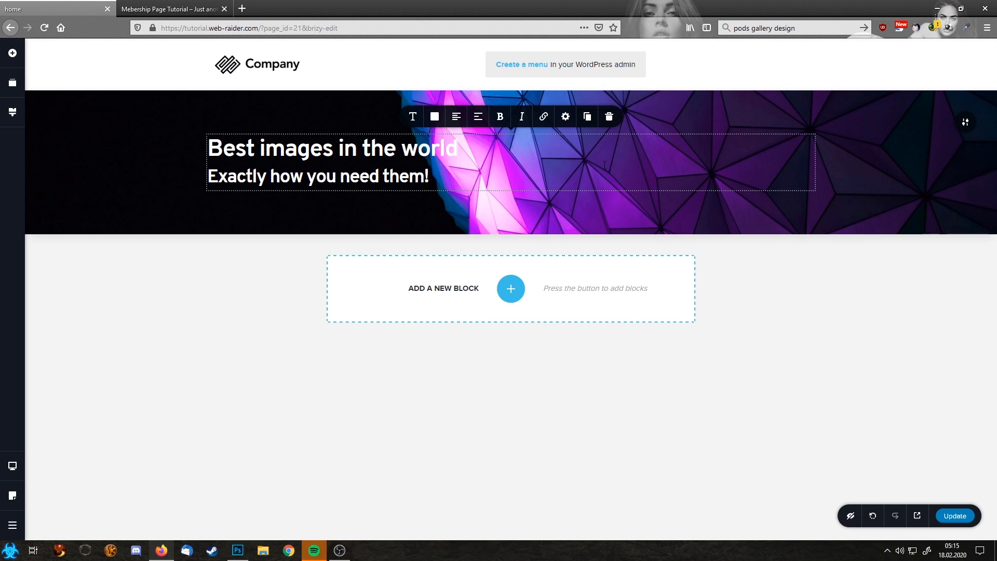
# Step: Increase the hero block's top padding to 200 px and extend its bottom padding by a similar amount
pyautogui.moveTo(355, 119); pyautogui.dragTo(363, 182)
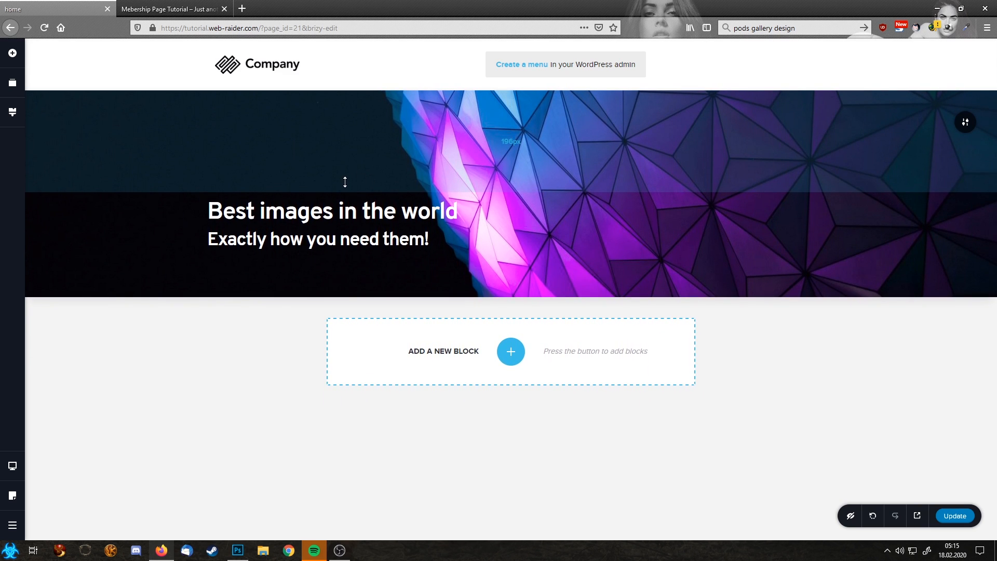
pyautogui.moveTo(344, 182); pyautogui.dragTo(330, 185)
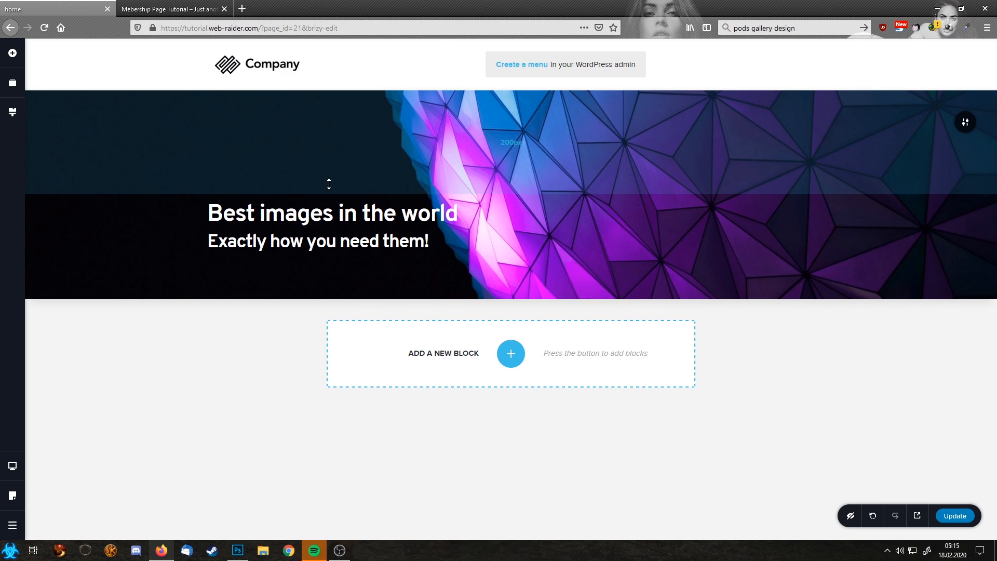
pyautogui.moveTo(485, 276); pyautogui.dragTo(458, 341)
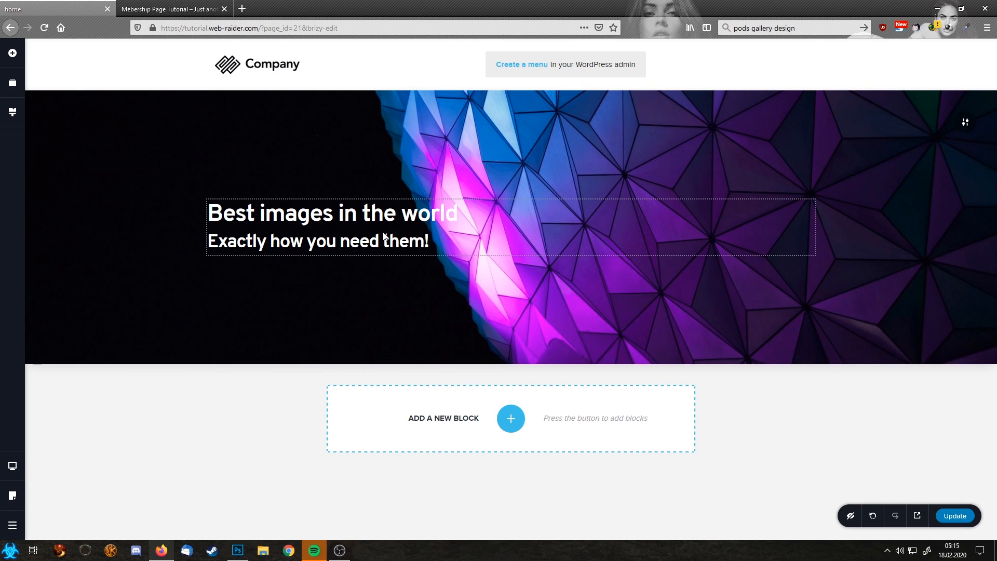
# Step: Turn the hero block into a slider
pyautogui.moveTo(963, 124)
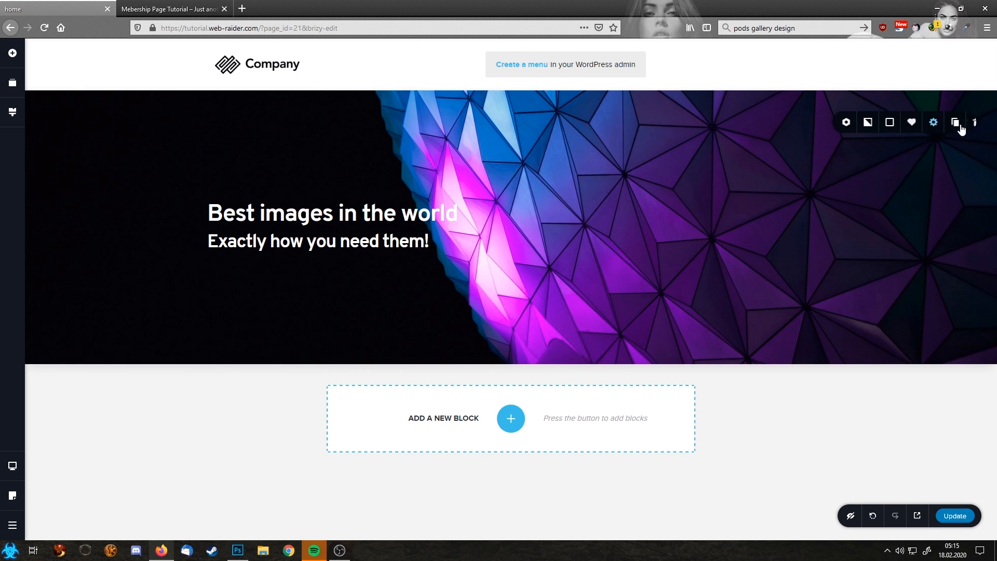
pyautogui.click(831, 125)
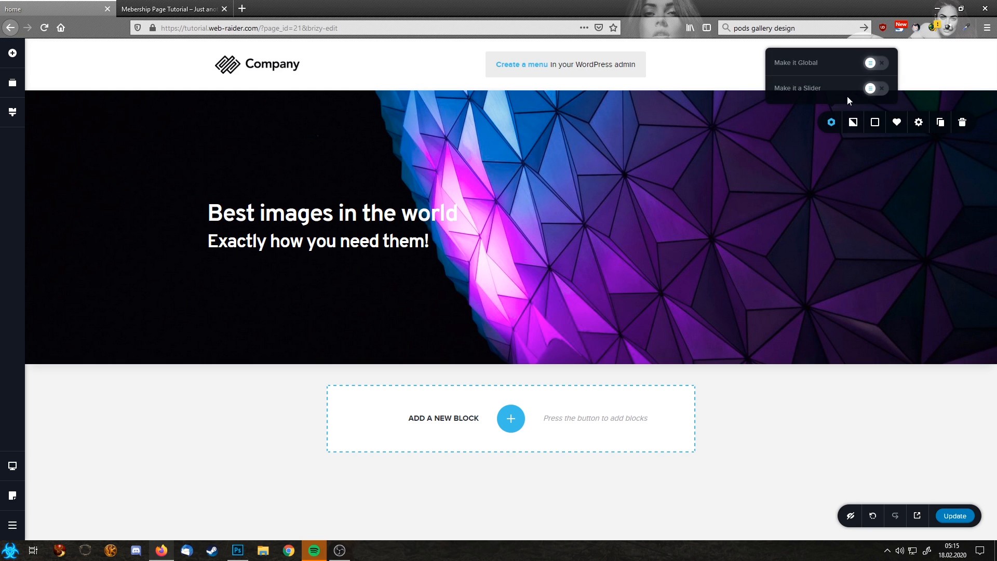
pyautogui.click(871, 89)
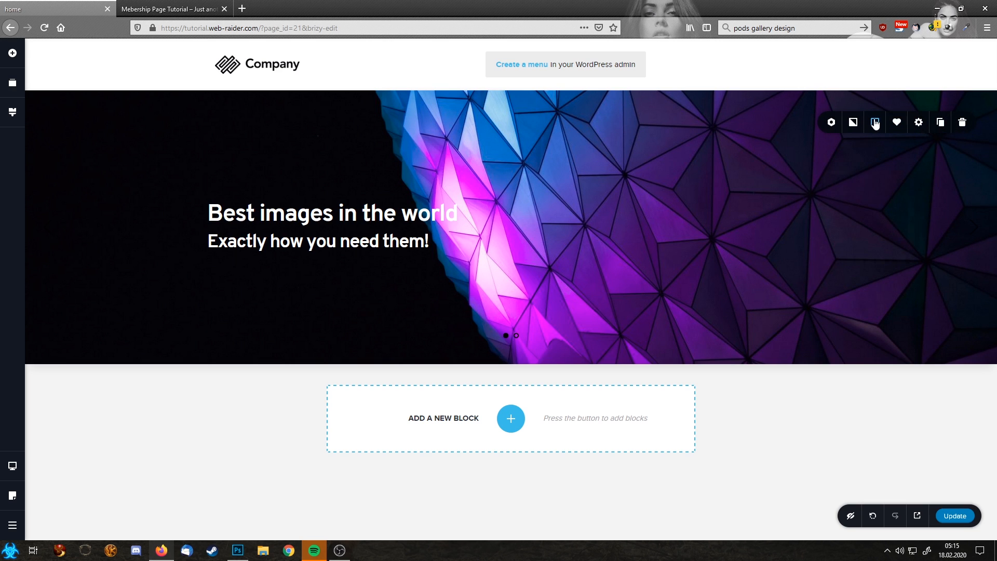
# Step: Set the slider's dots and arrows to the turquoise colour #05CAB6
pyautogui.click(875, 122)
pyautogui.click(894, 149)
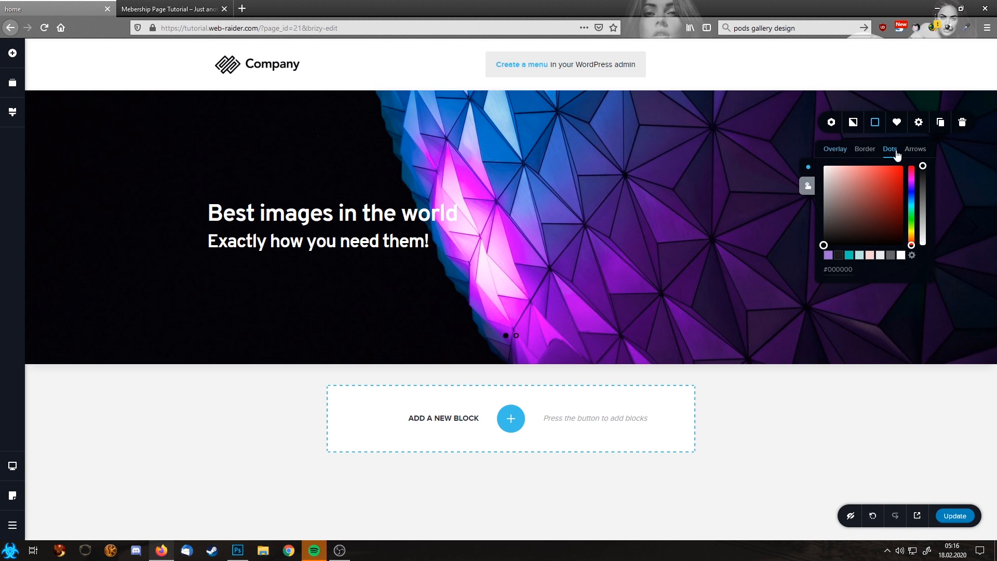
pyautogui.click(849, 256)
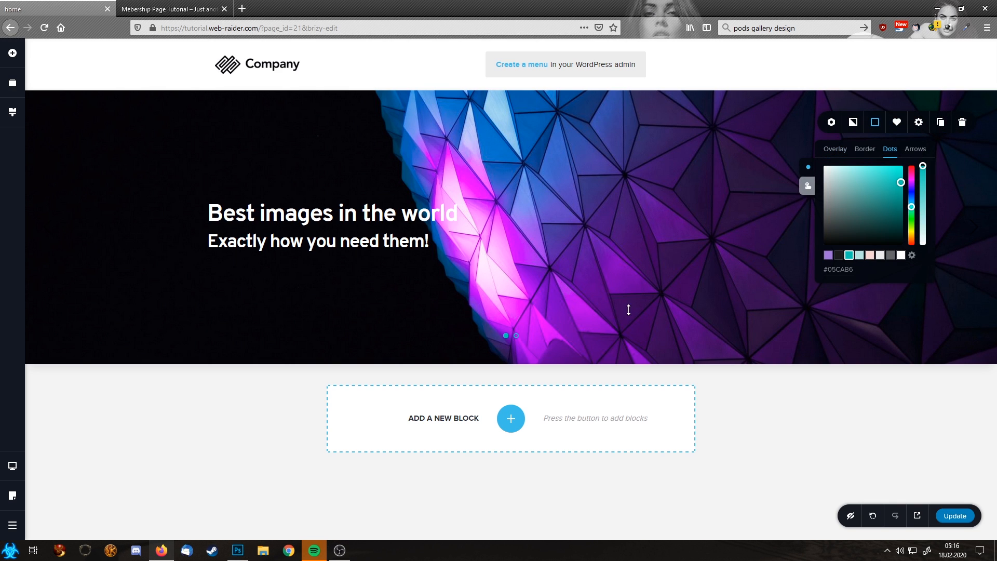
pyautogui.click(915, 149)
pyautogui.click(850, 255)
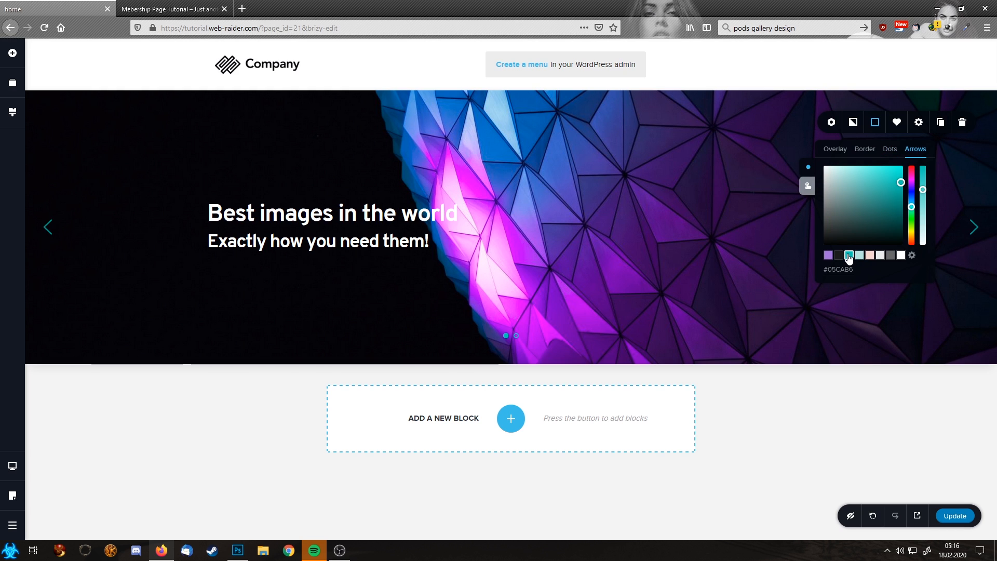
# Step: Replace the second slide's background with the motorcycle image ysmg1pjqqkk.jpg from the media library
pyautogui.click(975, 235)
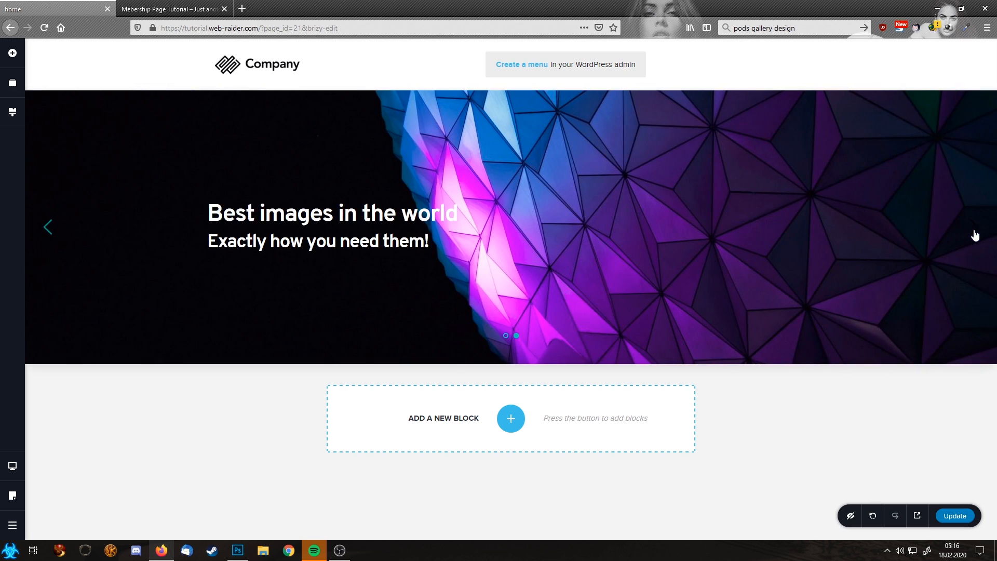
pyautogui.click(966, 125)
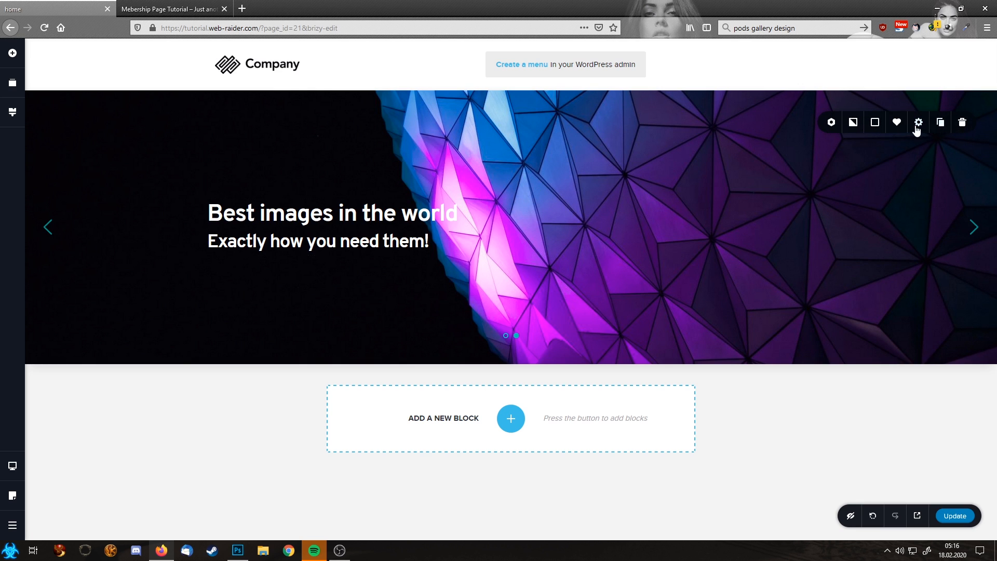
pyautogui.click(852, 123)
pyautogui.click(896, 194)
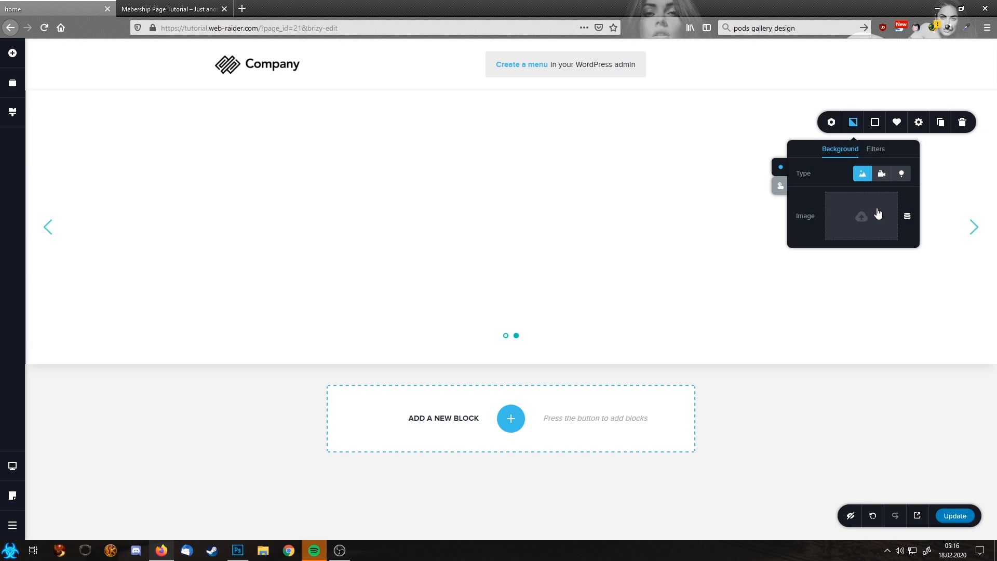
pyautogui.click(877, 215)
pyautogui.click(423, 174)
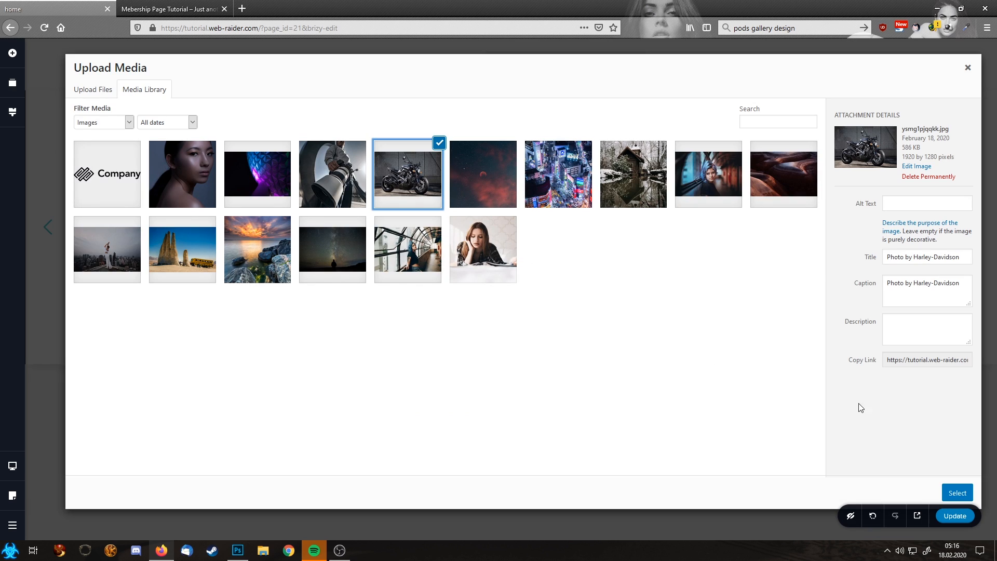
pyautogui.click(955, 491)
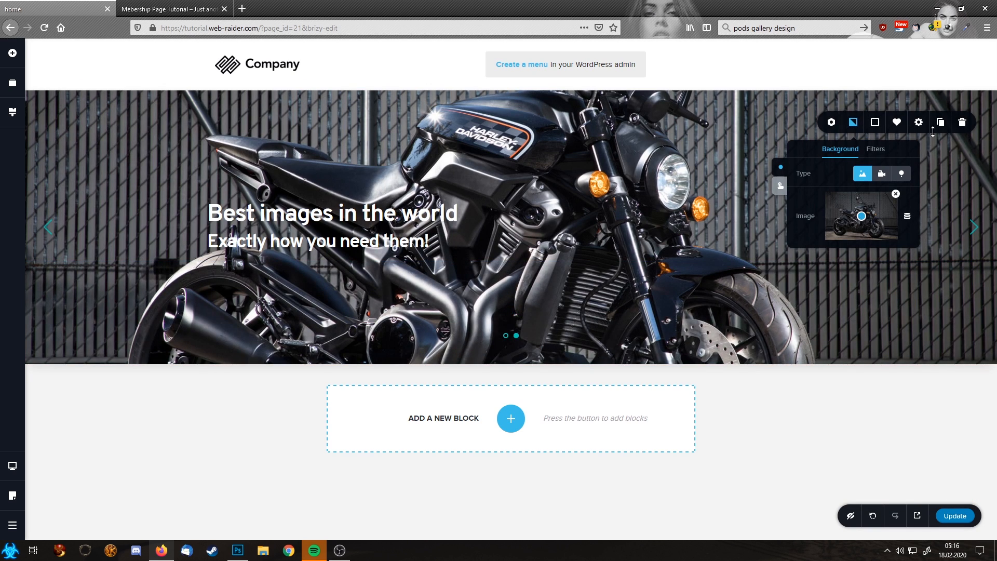
# Step: Duplicate the motorcycle slide and set the third slide's background to the starry night image wfvhxqltuby.jpg
pyautogui.click(942, 131)
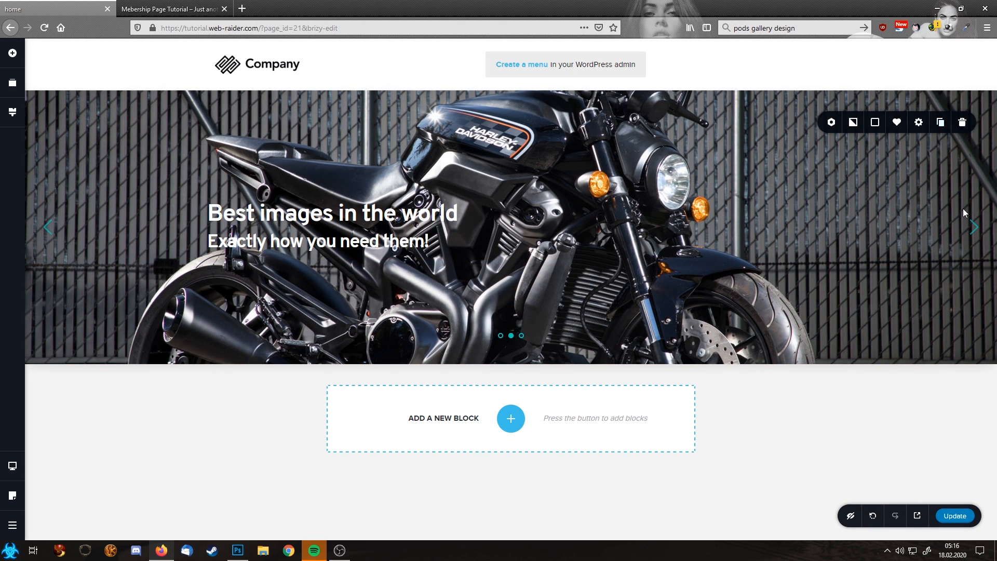
pyautogui.click(973, 228)
pyautogui.click(854, 130)
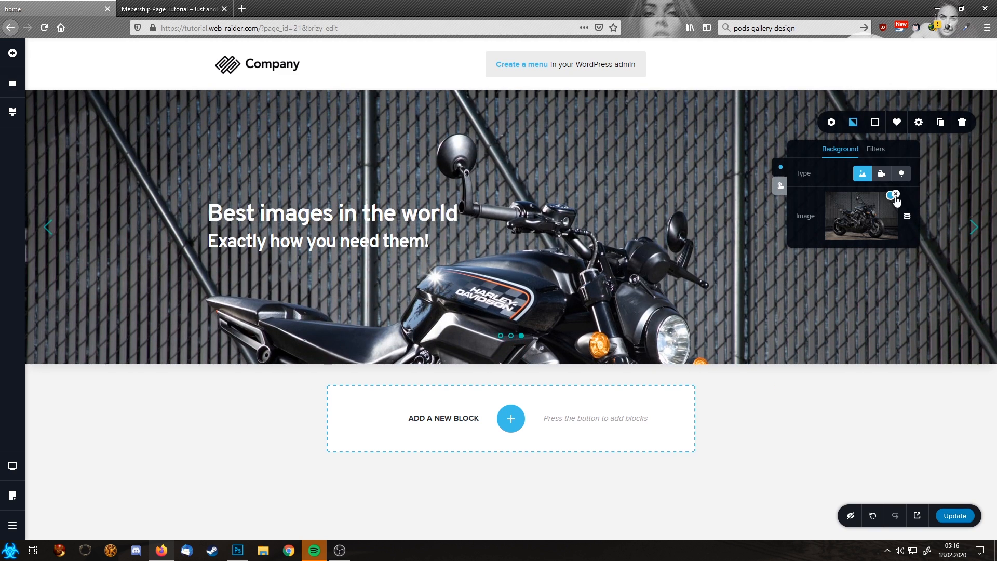
pyautogui.click(895, 195)
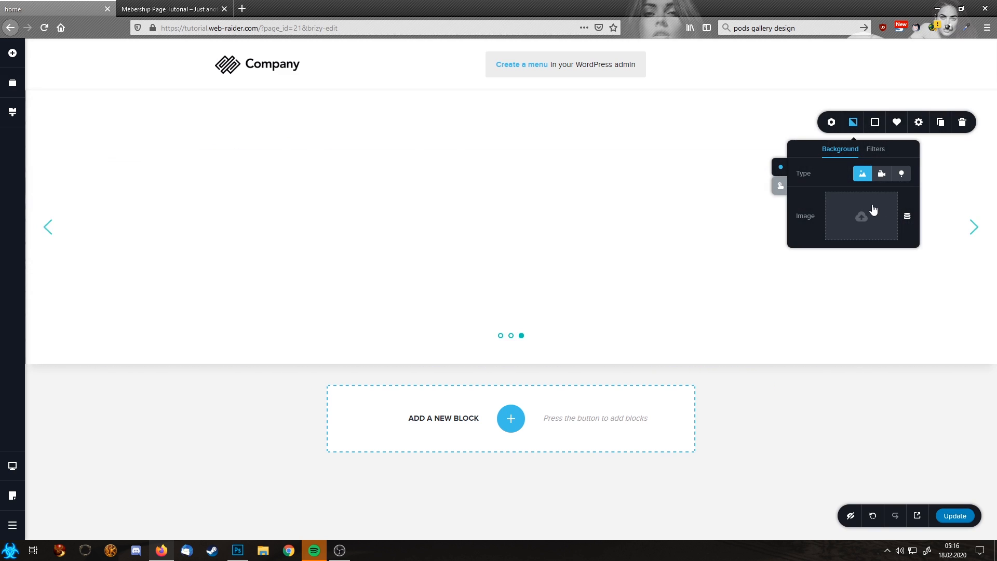
pyautogui.click(873, 210)
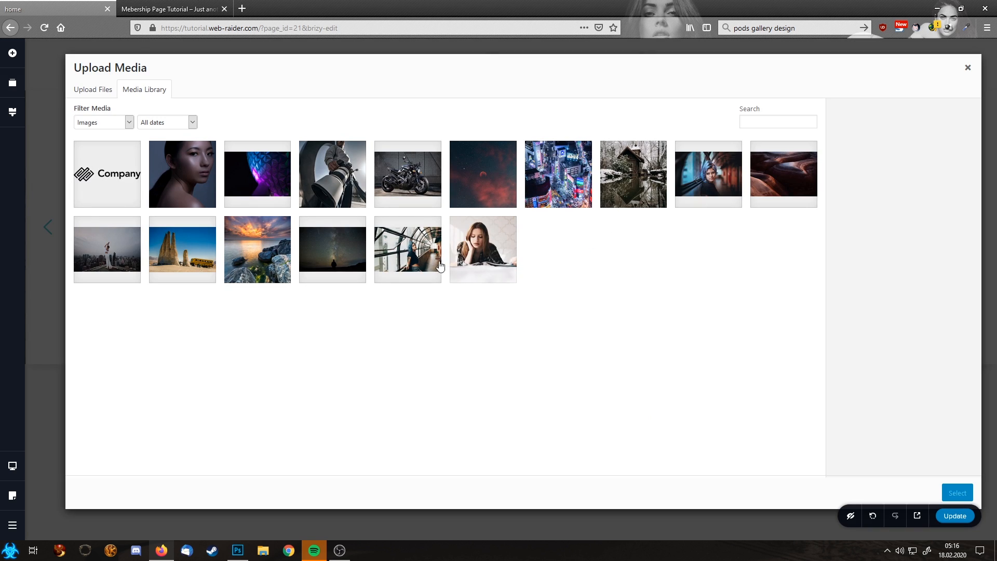
pyautogui.click(331, 254)
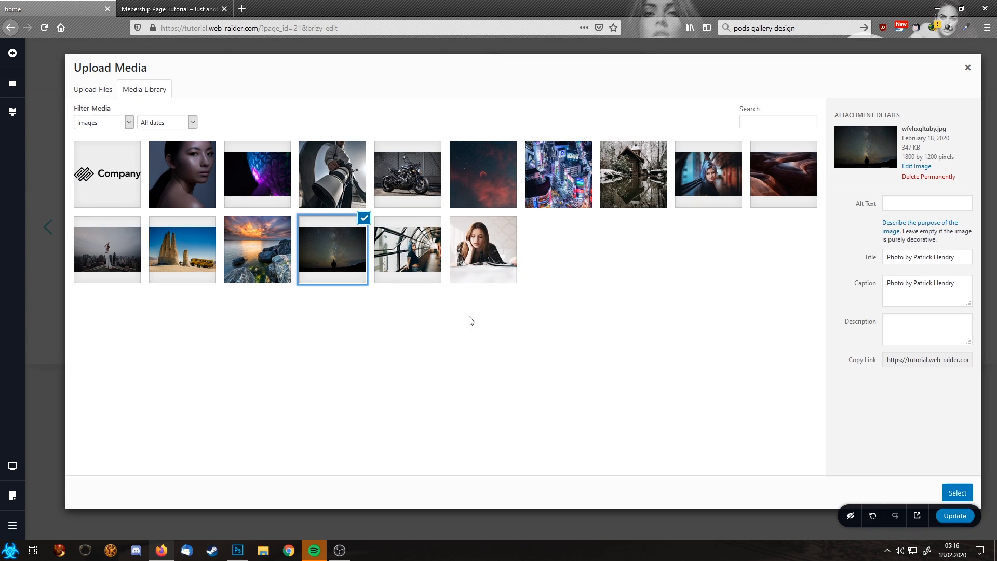
pyautogui.click(957, 493)
# Step: Duplicate the starry night slide and switch to the fourth slide of the hero slider
pyautogui.click(942, 132)
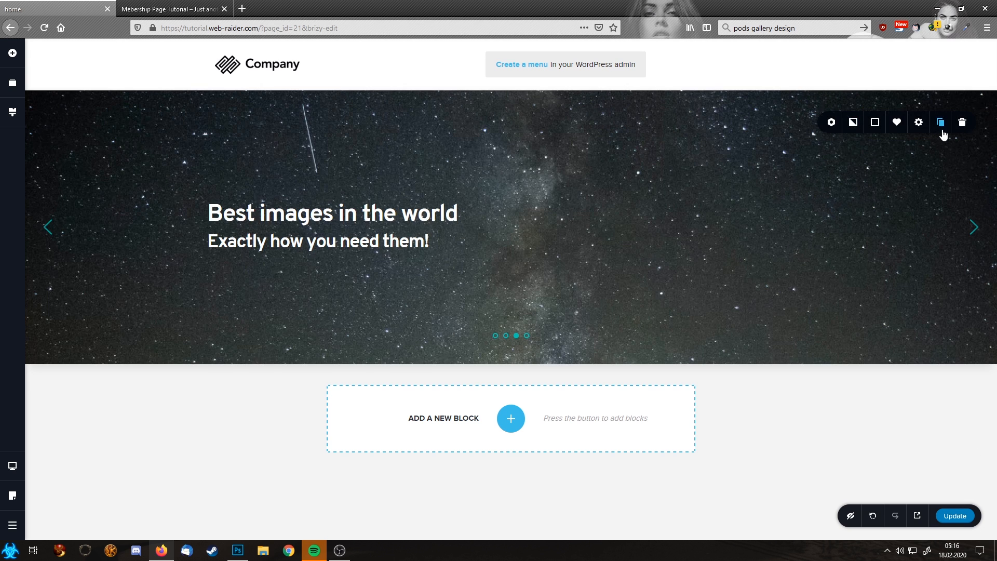
pyautogui.click(973, 227)
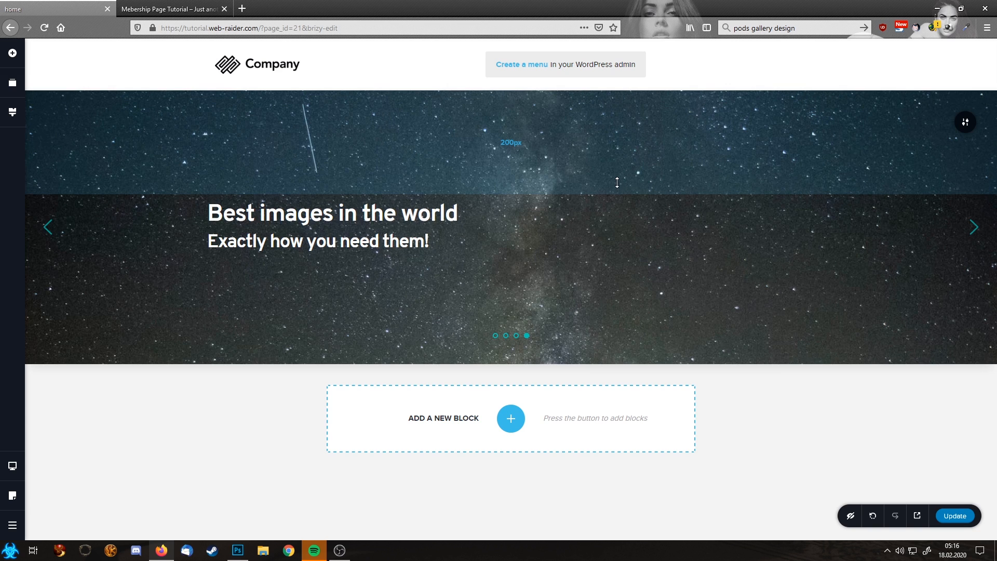
# Step: Search YouTube for "background desert", copy the link of the 10-hour Planet Earth II desert sounds video, and return to the page editor
pyautogui.click(242, 9)
pyautogui.click(280, 167)
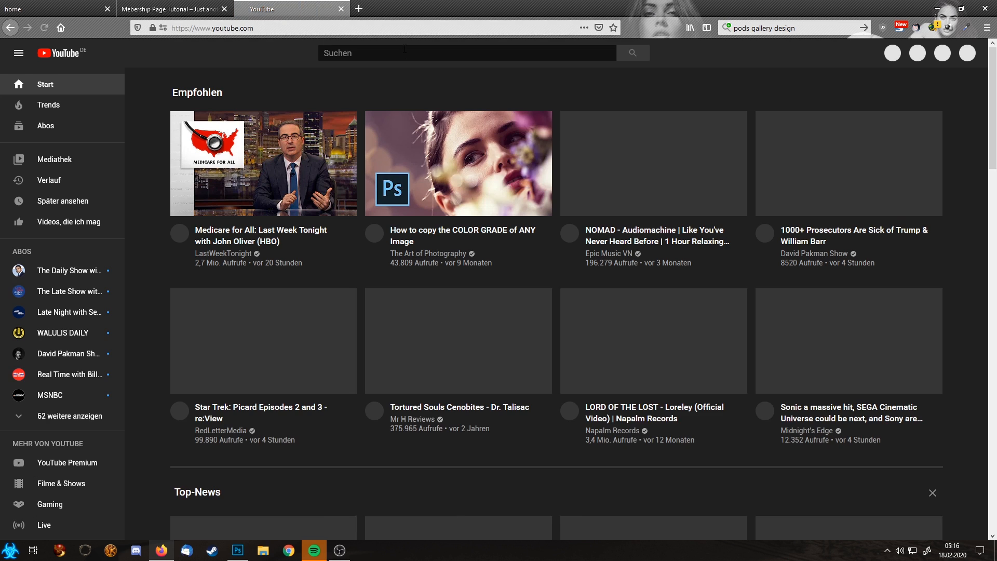
pyautogui.click(399, 53)
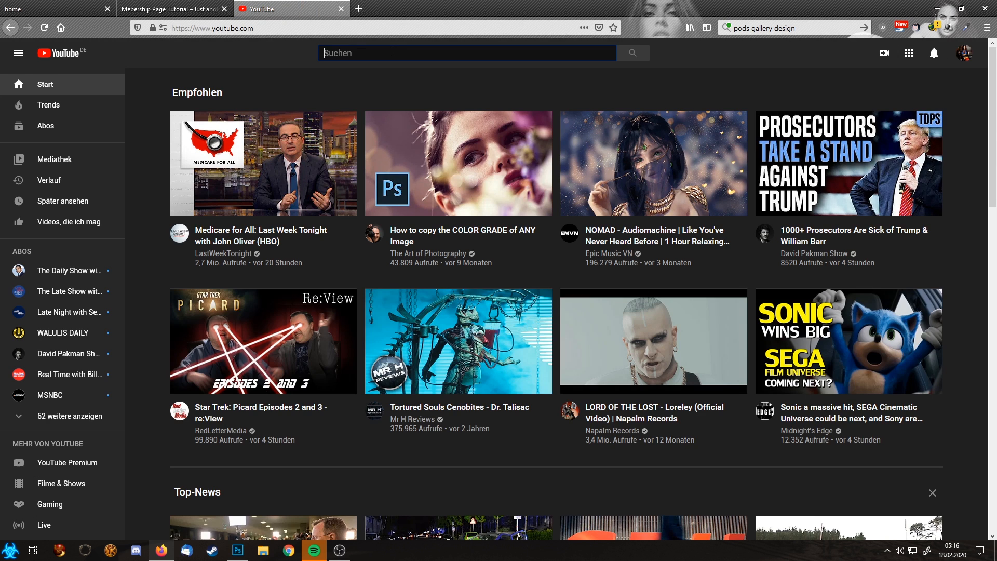
pyautogui.write('back')
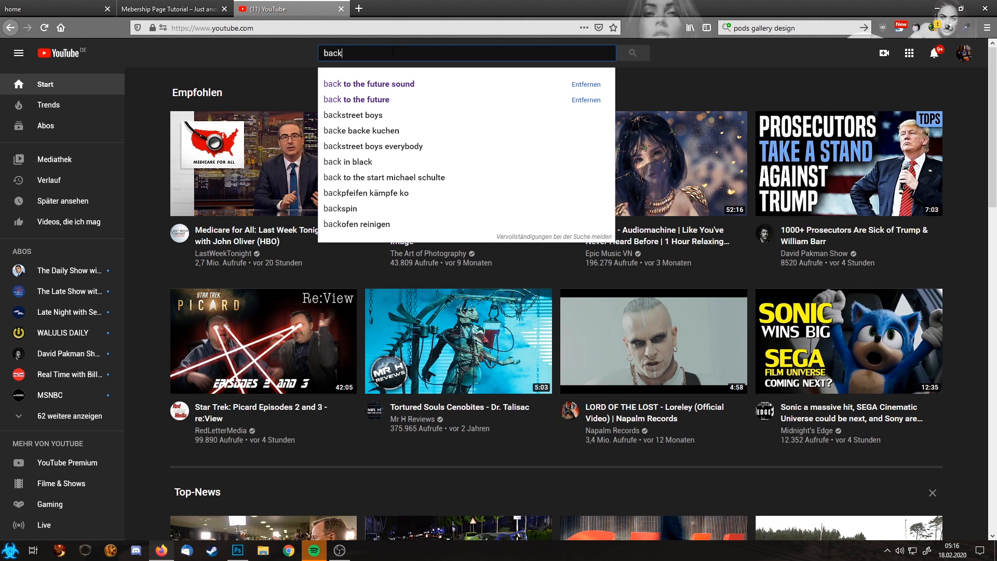
pyautogui.write('ground desert')
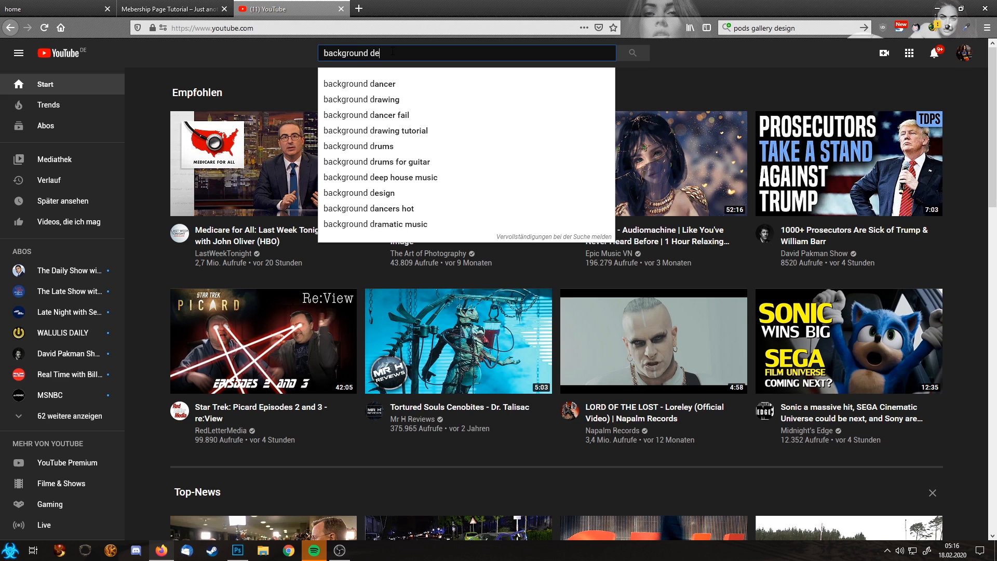
pyautogui.press('Return')
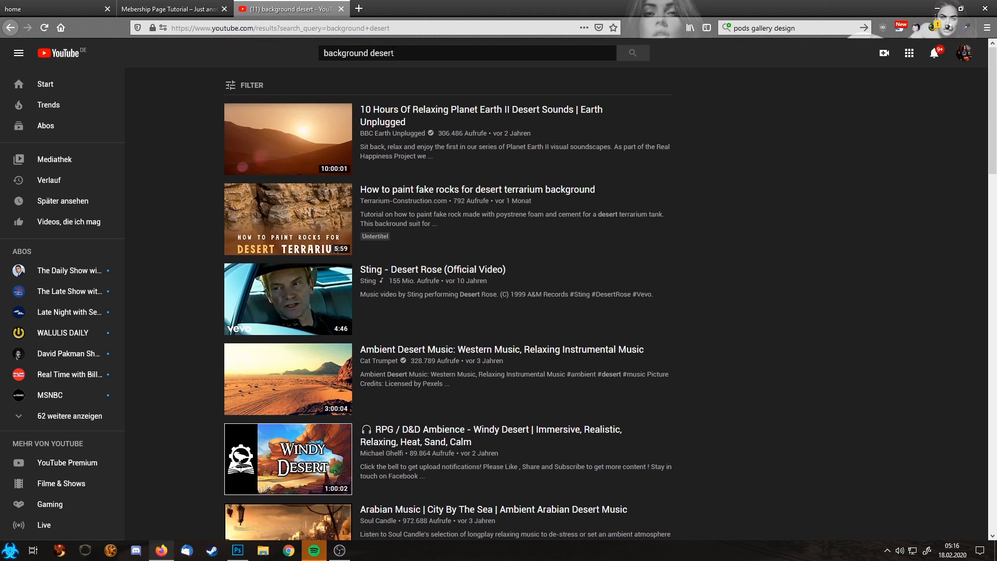
pyautogui.click(472, 115)
pyautogui.click(366, 31)
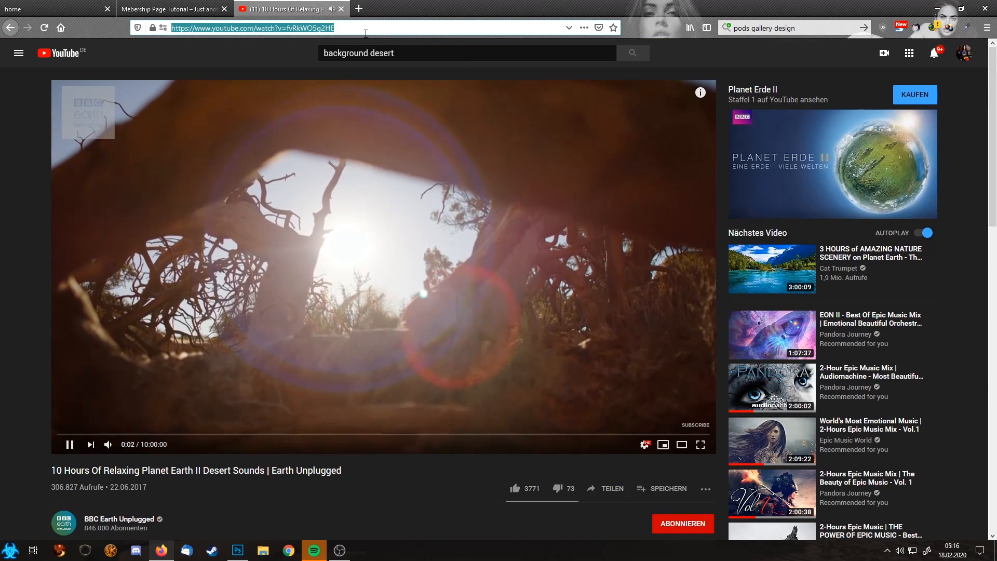
pyautogui.hotkey('ctrl', 'w')
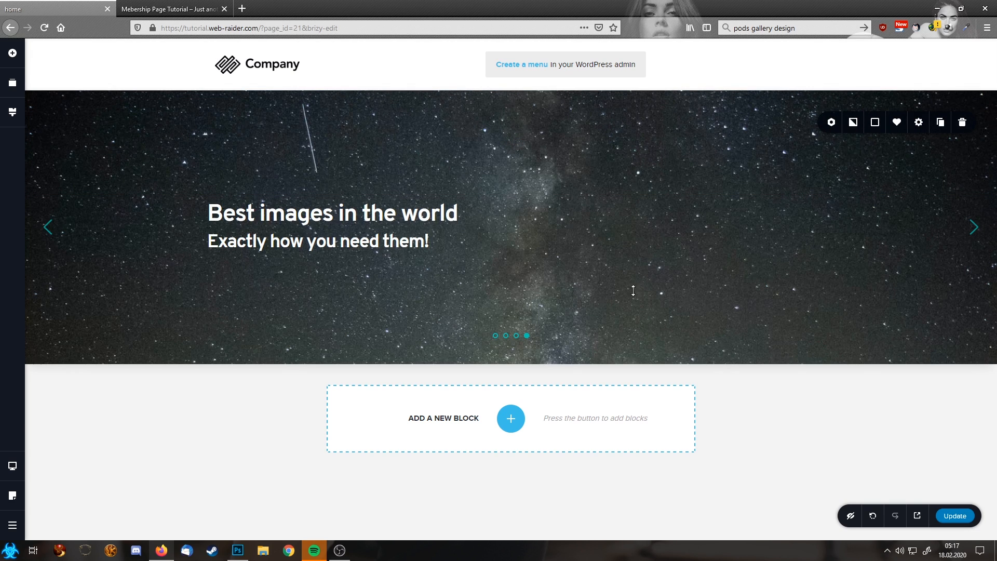
# Step: Change the fourth slide's background to video, using the copied YouTube link with looping enabled
pyautogui.click(852, 122)
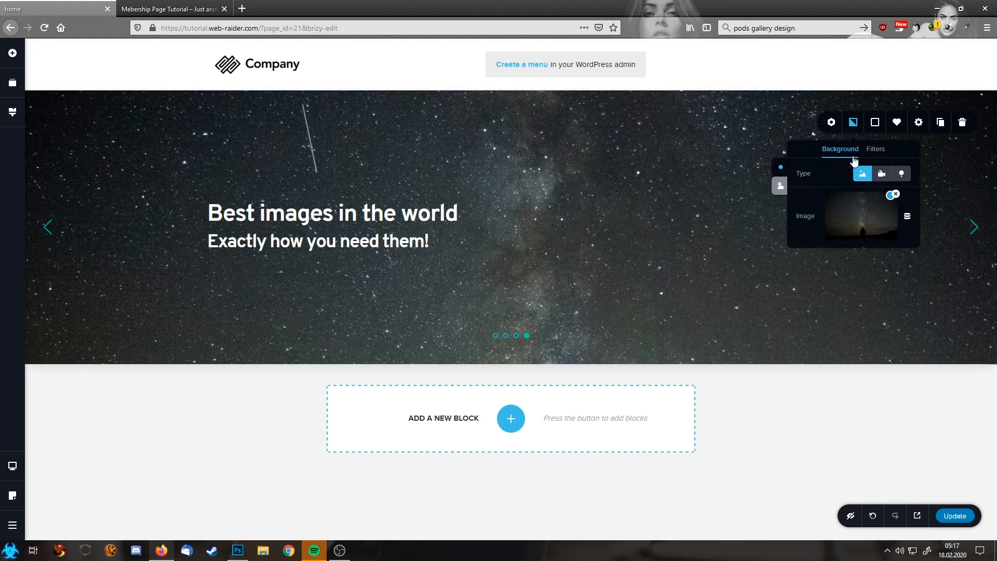
pyautogui.click(882, 175)
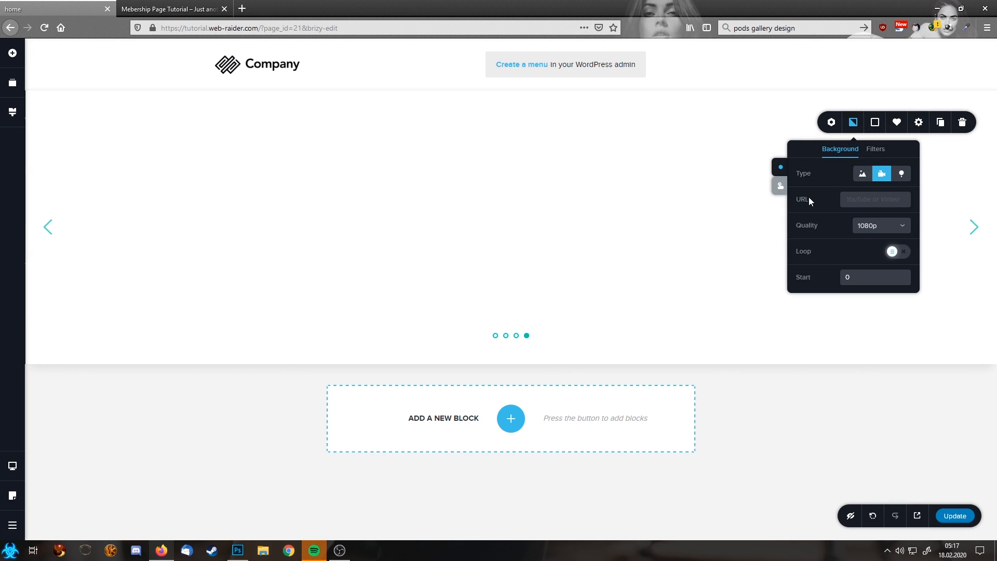
pyautogui.hotkey('ctrl', 'v')
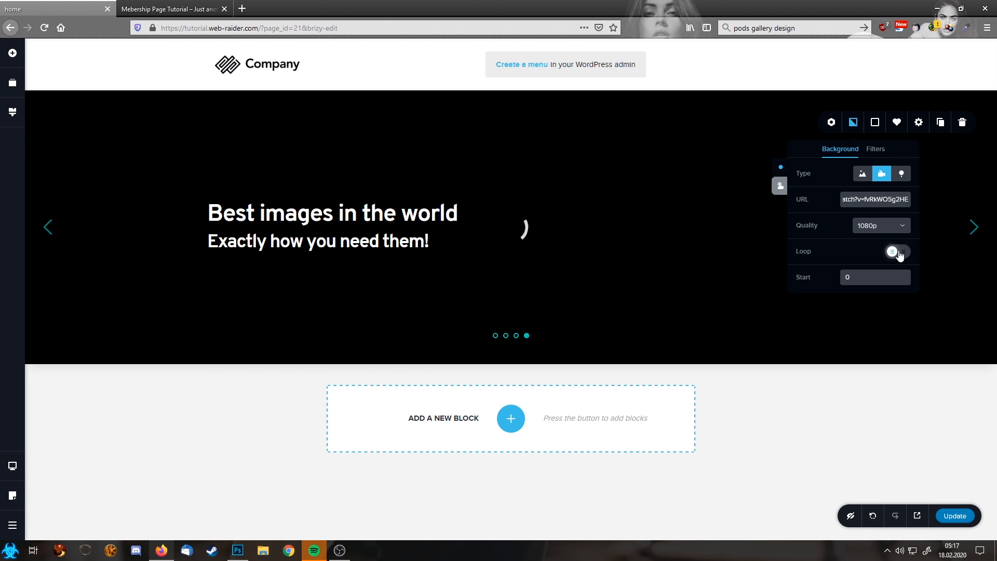
pyautogui.click(899, 253)
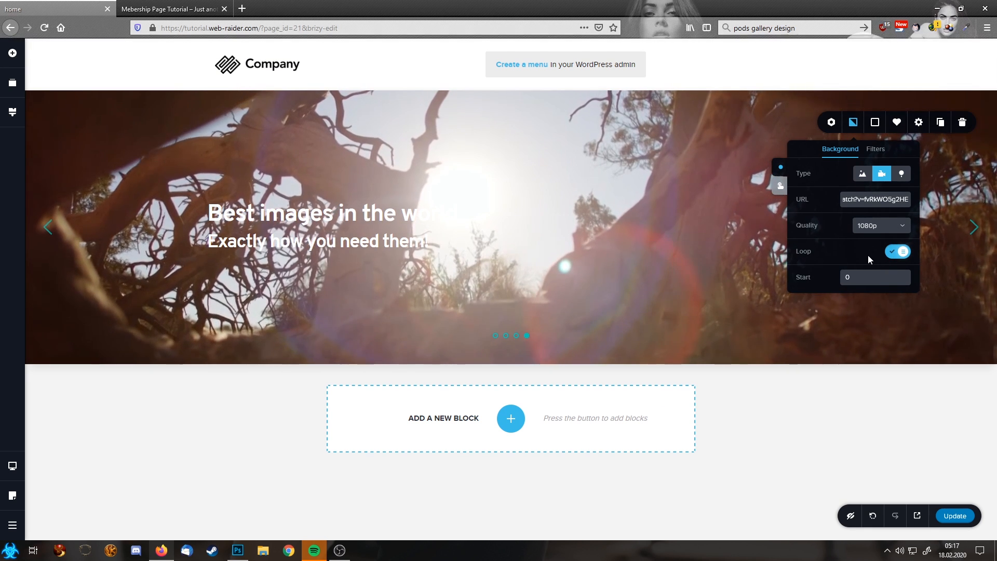
# Step: Return to the slider's first slide and enable auto play for the slider
pyautogui.click(974, 227)
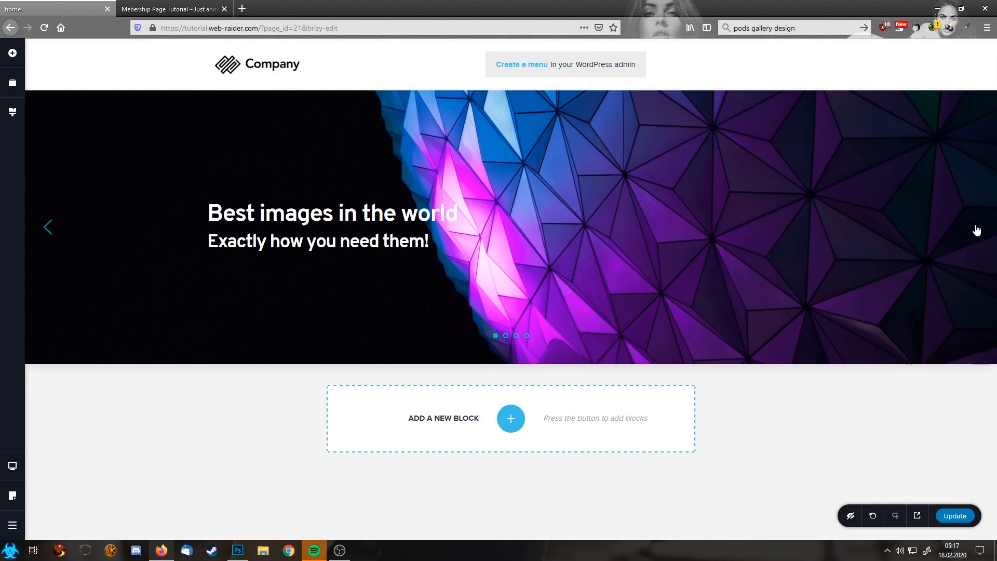
pyautogui.click(715, 230)
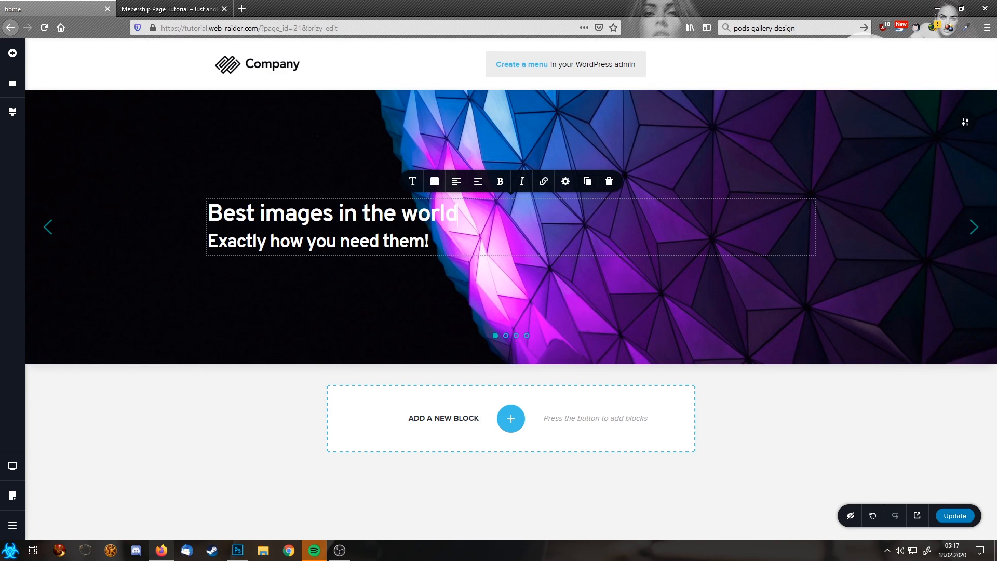
pyautogui.moveTo(727, 284)
pyautogui.click(965, 123)
pyautogui.click(831, 123)
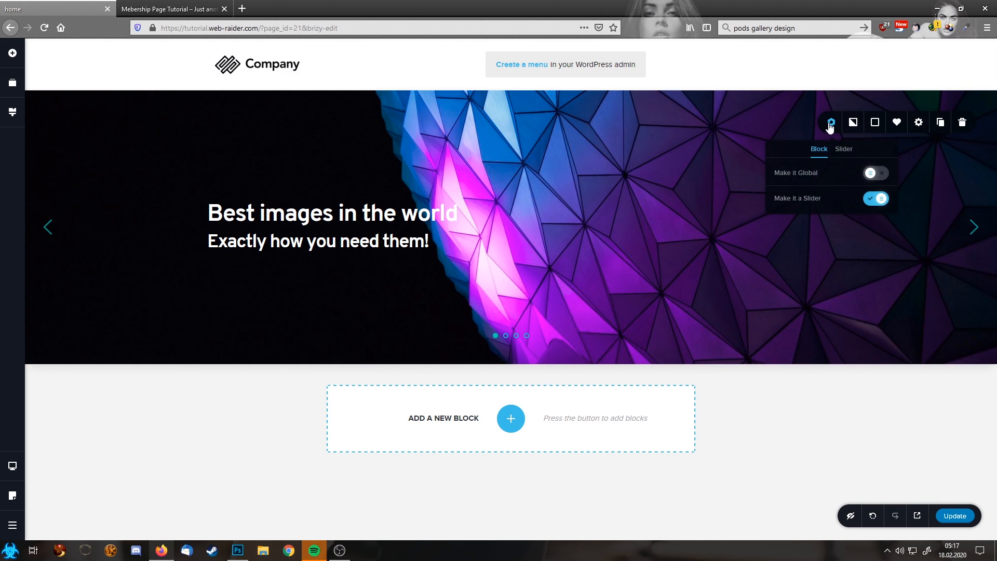
pyautogui.click(843, 149)
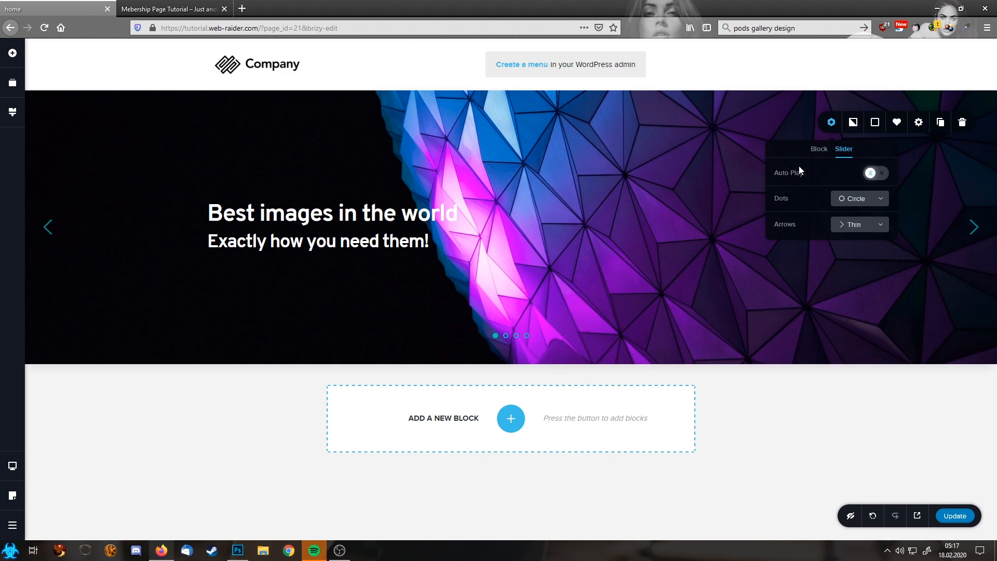
pyautogui.click(869, 173)
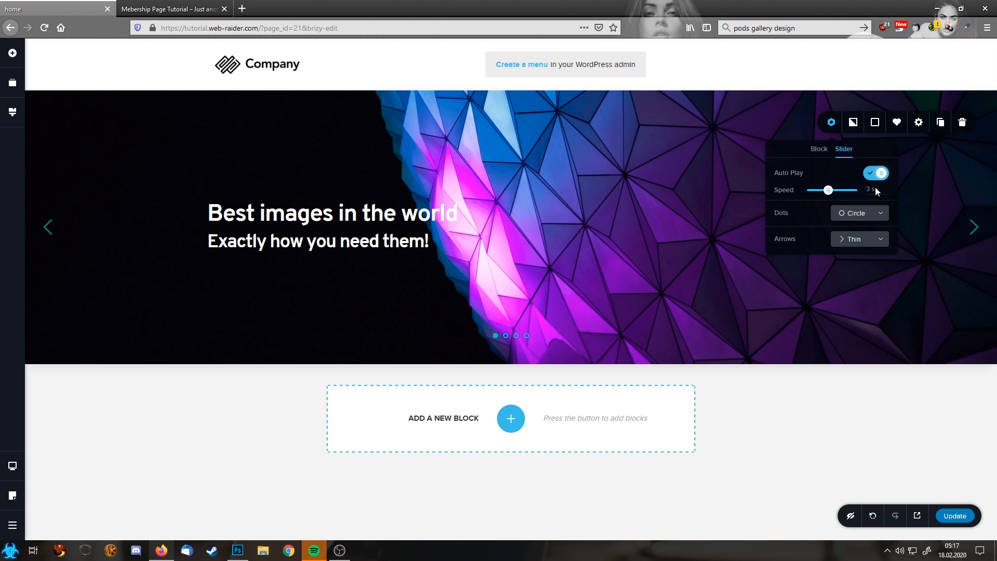
# Step: Set the slider's dots to the Diamond style and its arrows to the Round style
pyautogui.click(870, 216)
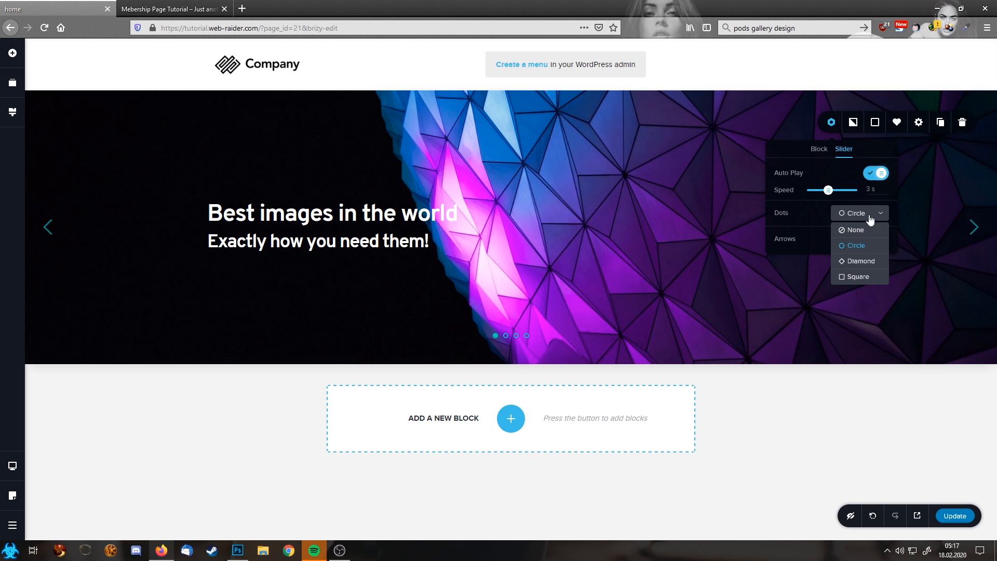
pyautogui.click(863, 262)
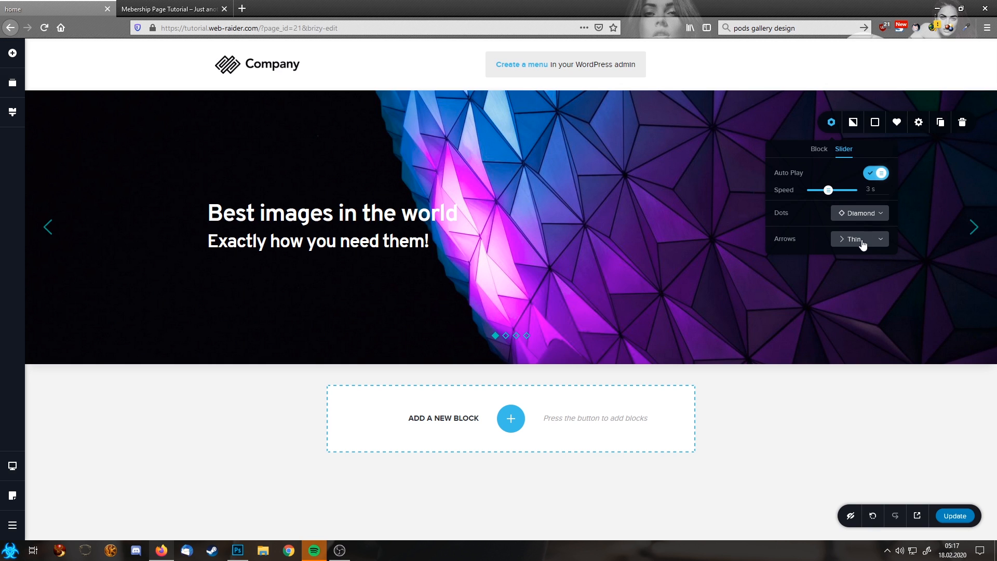
pyautogui.click(863, 244)
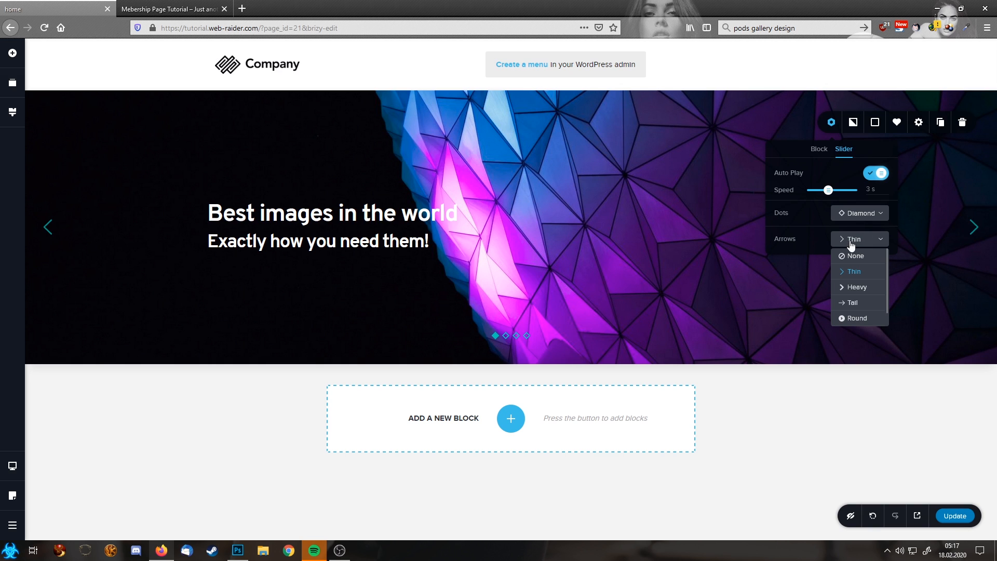
pyautogui.click(857, 318)
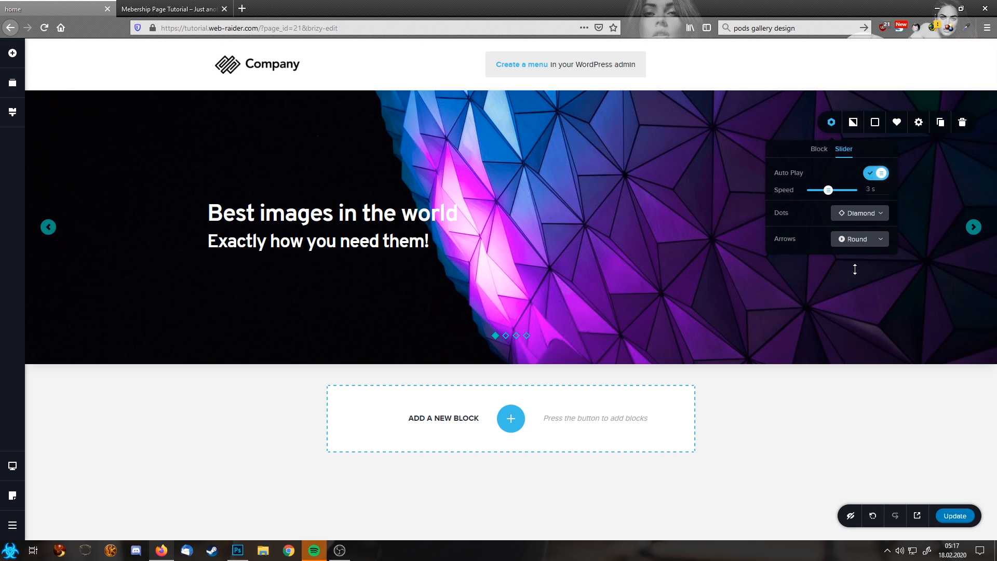
# Step: Set the hover colour of the slider's dots and arrows to the purple palette colour #A170D9
pyautogui.click(877, 124)
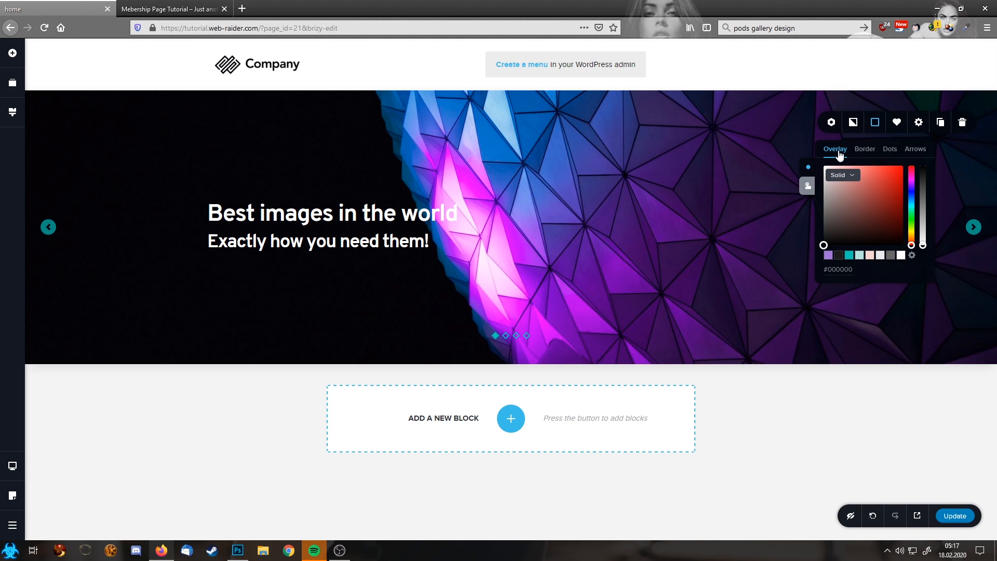
pyautogui.click(807, 188)
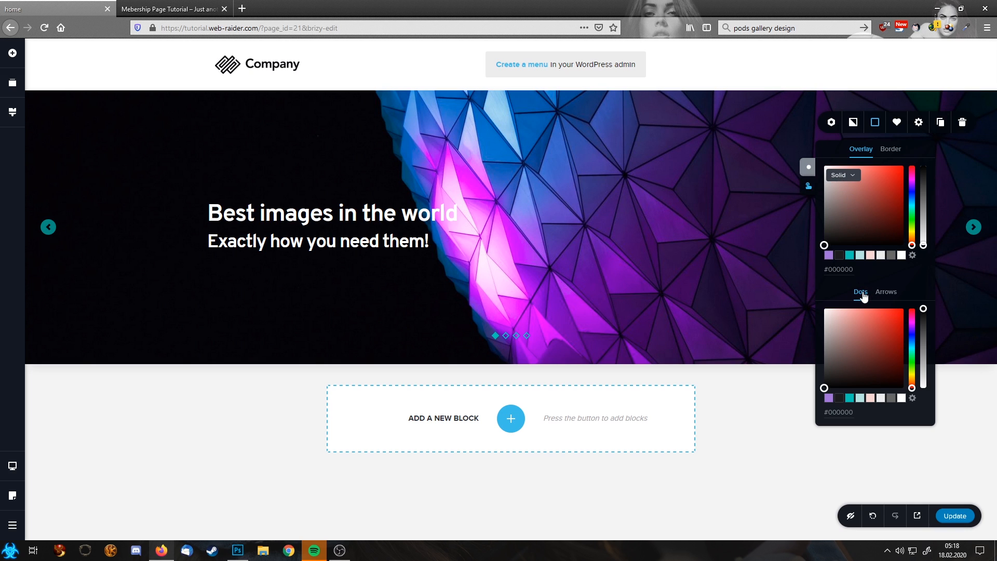
pyautogui.click(828, 398)
pyautogui.click(885, 291)
pyautogui.click(828, 398)
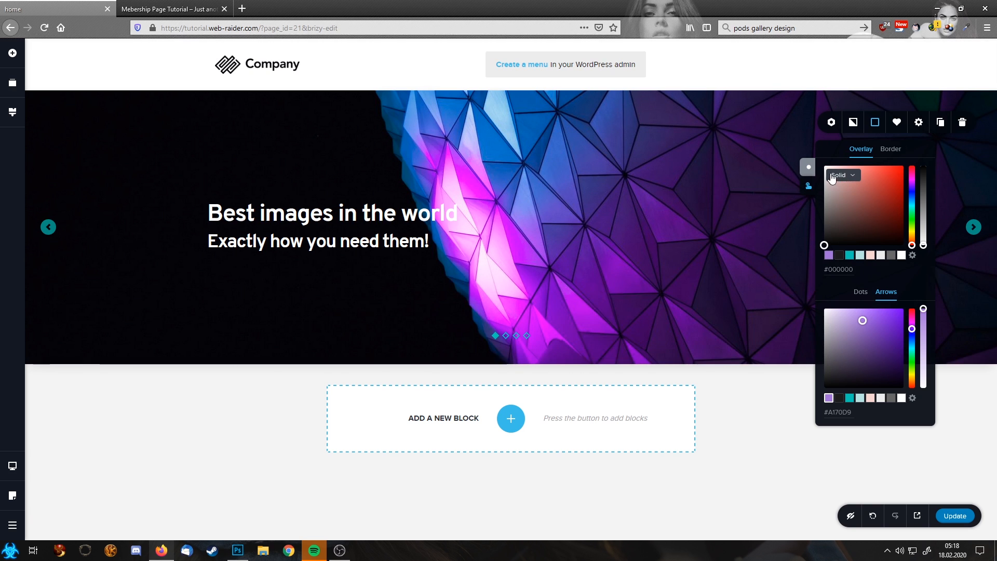
pyautogui.click(740, 183)
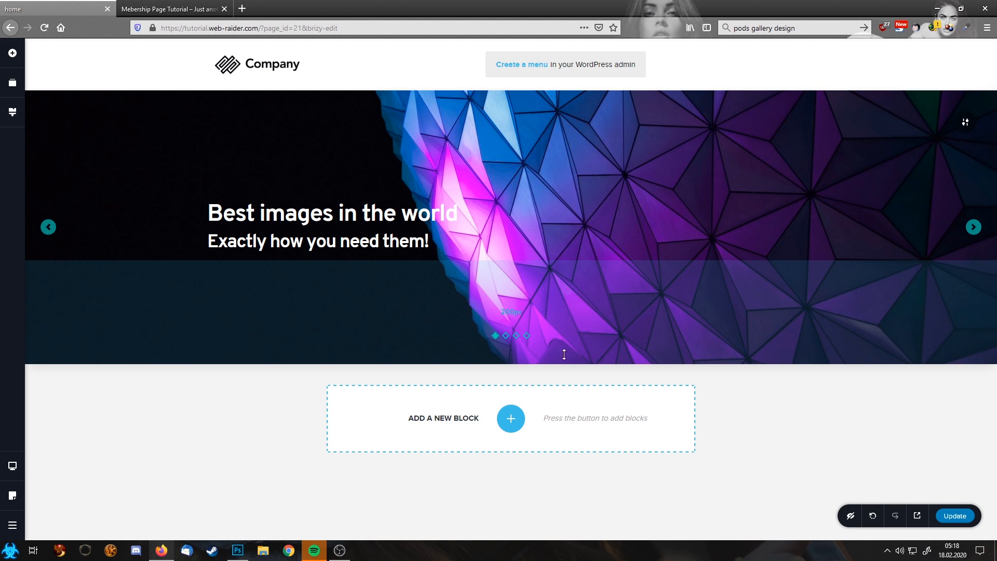
# Step: Import the Homepage layout of the Hitched wedding template below the hero slider and look over the added sections
pyautogui.click(511, 418)
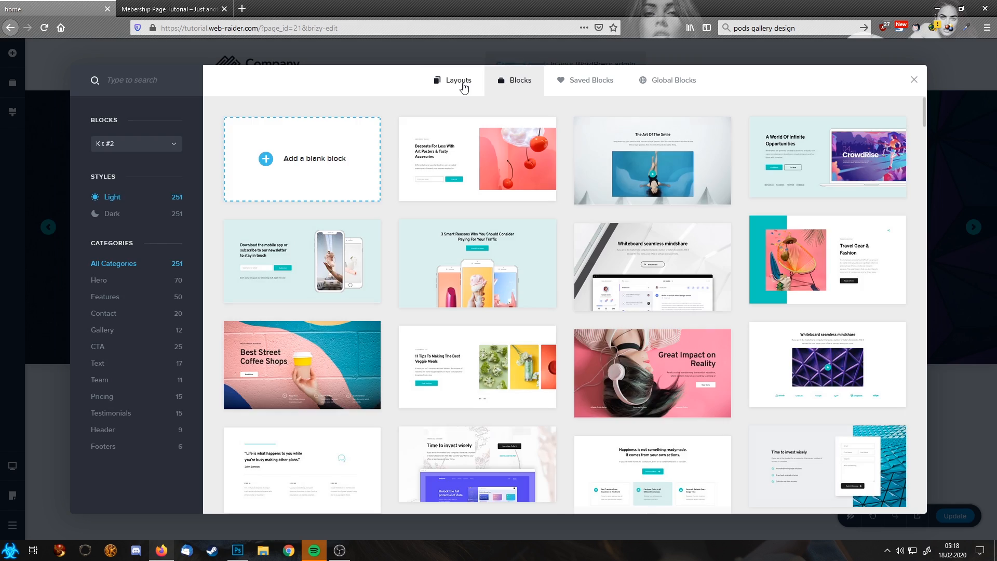
pyautogui.click(463, 84)
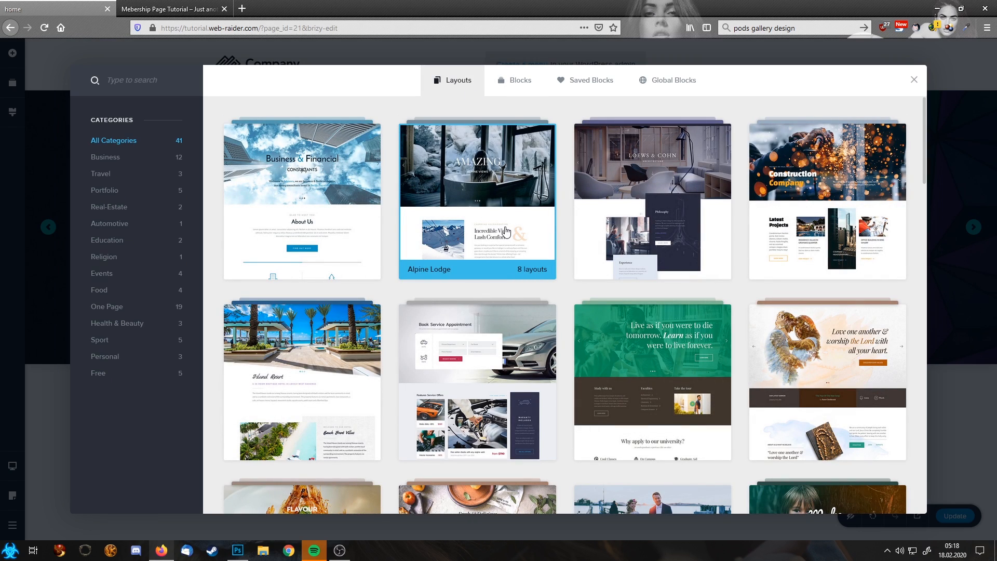
pyautogui.scroll(-2, 505, 230)
pyautogui.scroll(-5, 505, 230)
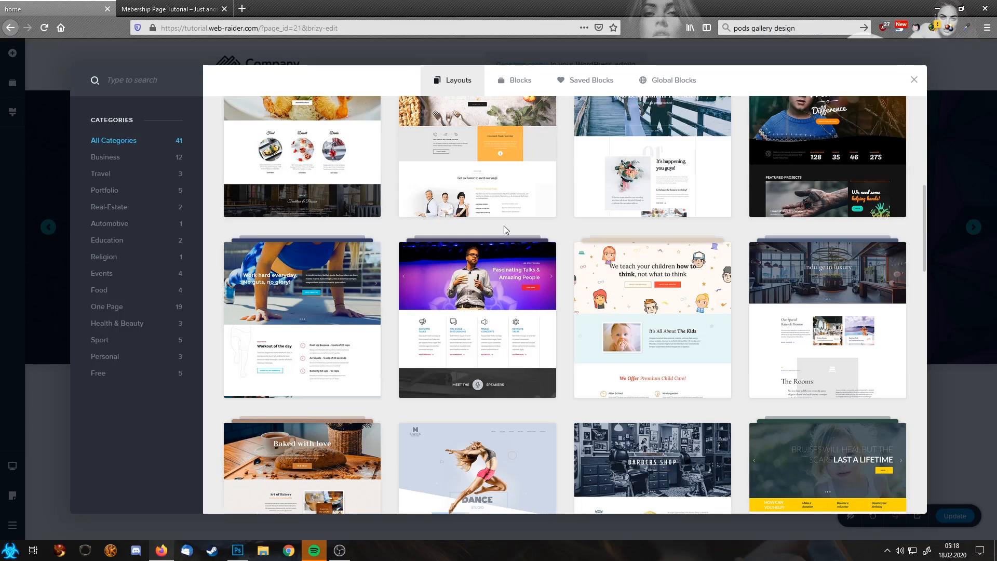
pyautogui.scroll(2, 504, 225)
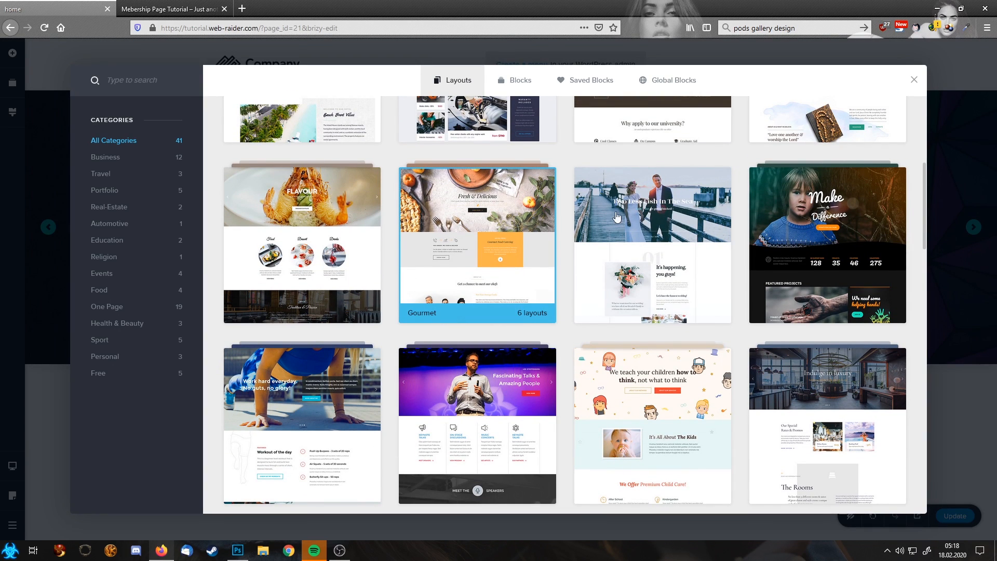
pyautogui.click(653, 209)
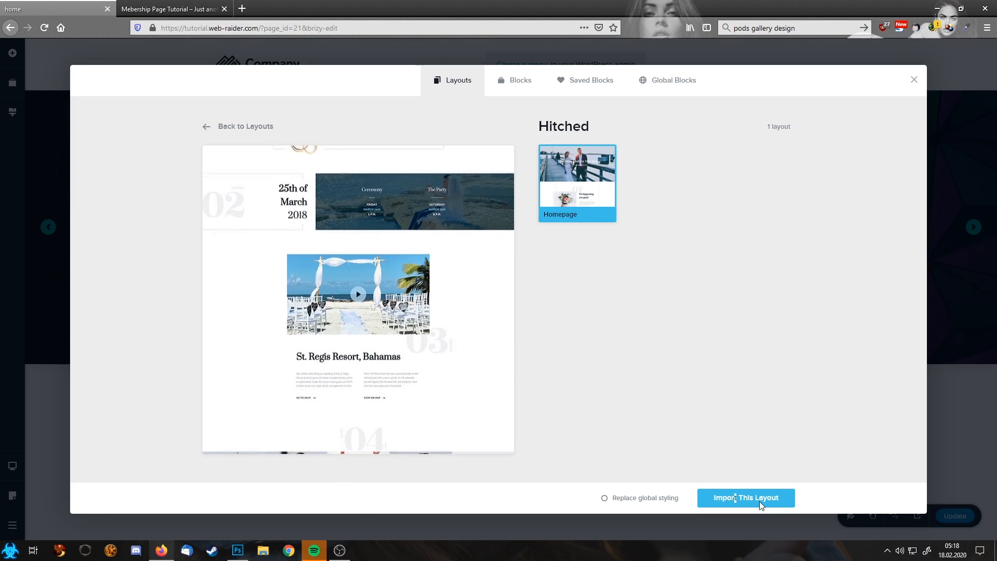
pyautogui.click(752, 500)
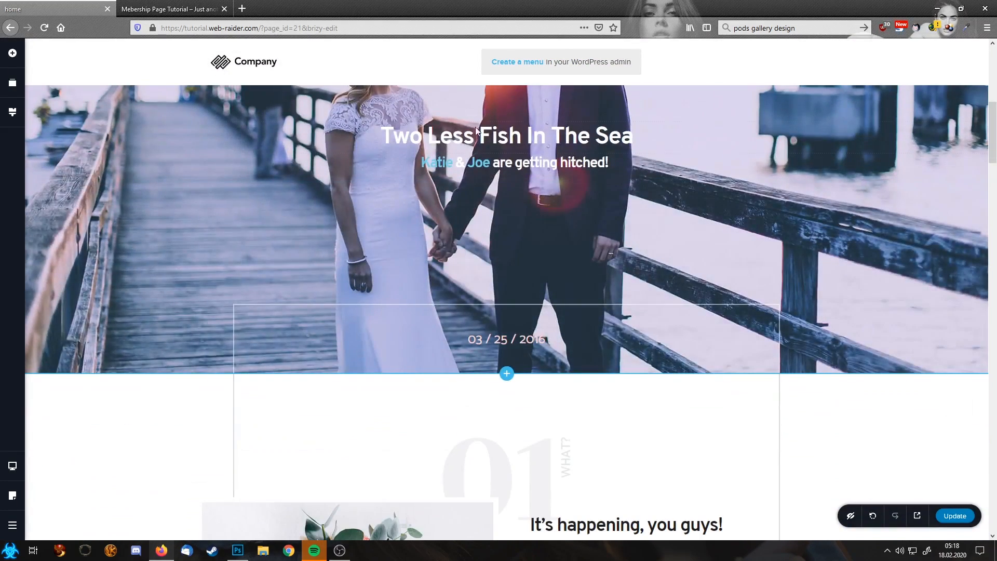
pyautogui.scroll(3, 571, 228)
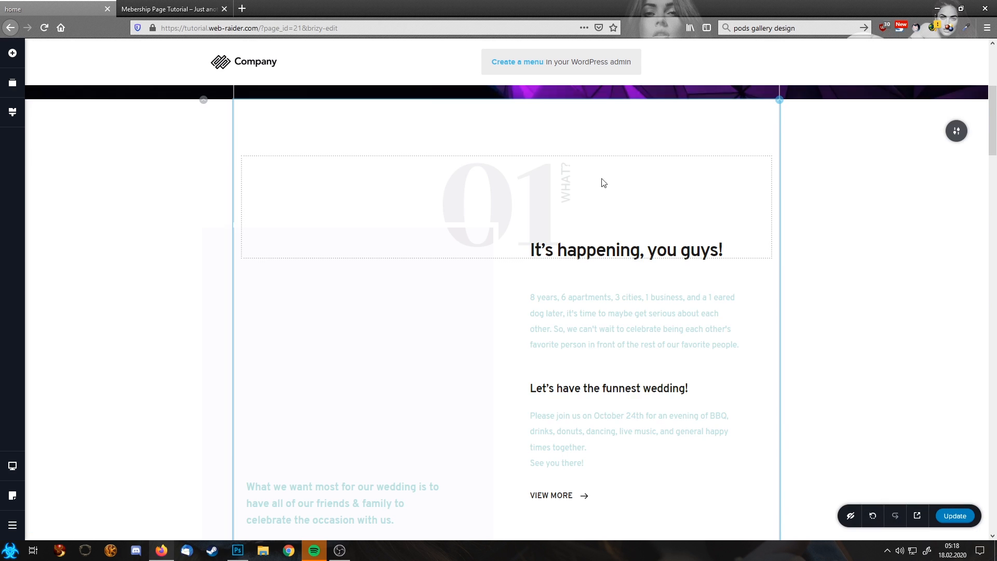
pyautogui.scroll(5, 750, 233)
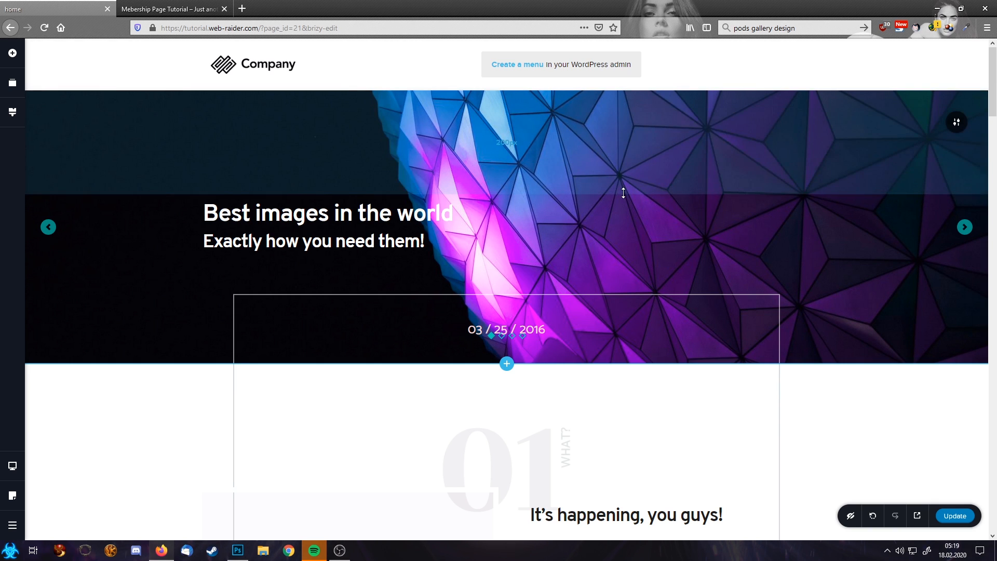
pyautogui.scroll(-6, 623, 193)
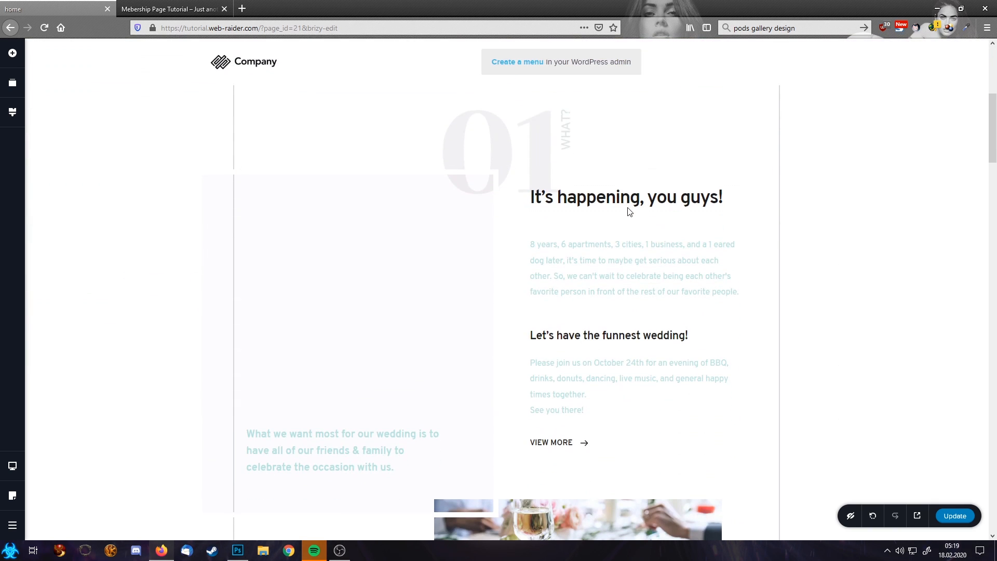
# Step: Delete the large "01 WHAT?" image above the "It's happening, you guys!" heading and look over the rest of the home page
pyautogui.click(545, 137)
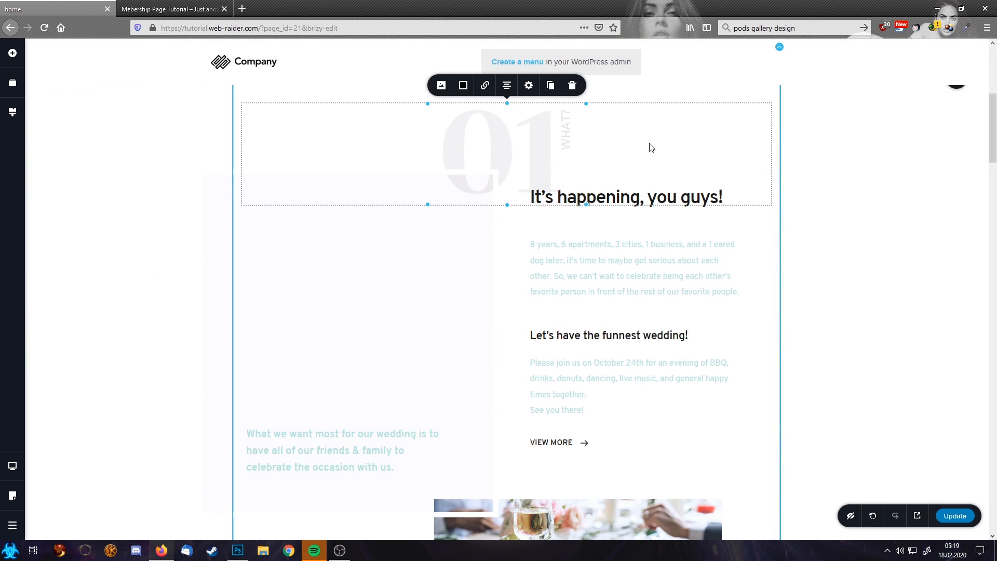
pyautogui.click(572, 88)
pyautogui.scroll(3, 697, 239)
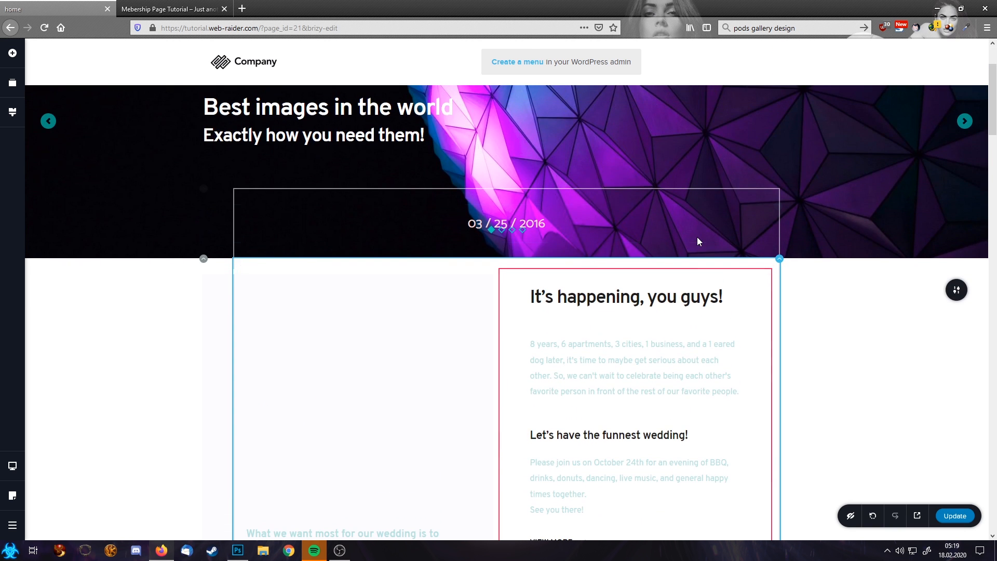
pyautogui.scroll(-15, 704, 246)
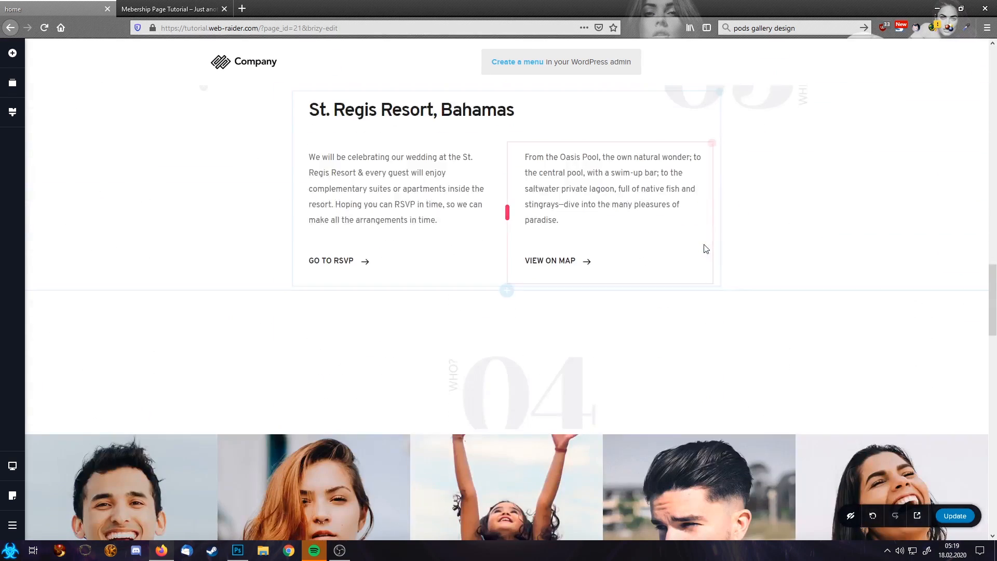
pyautogui.scroll(-5, 704, 244)
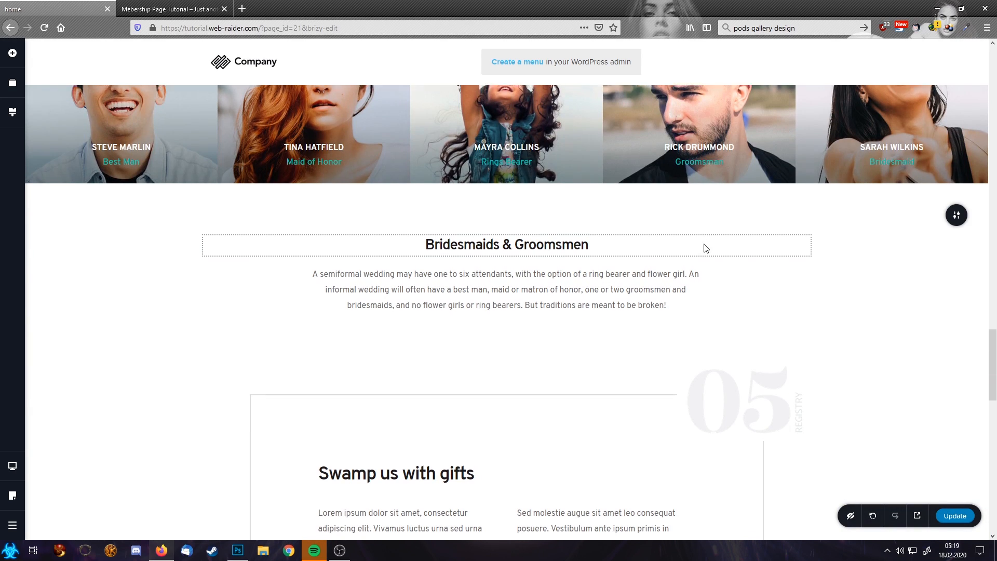
pyautogui.scroll(-1, 702, 248)
pyautogui.scroll(7, 701, 245)
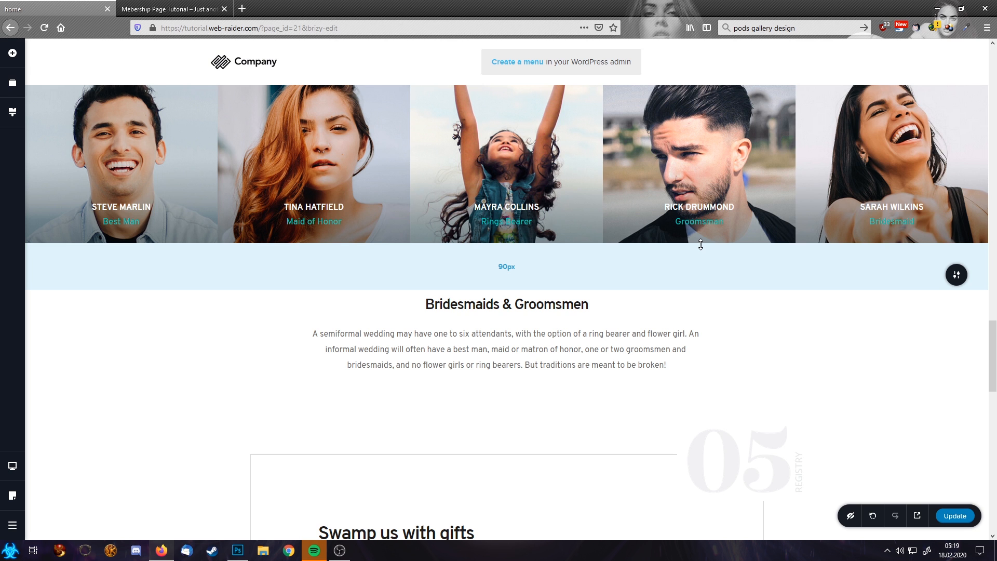
pyautogui.scroll(20, 701, 244)
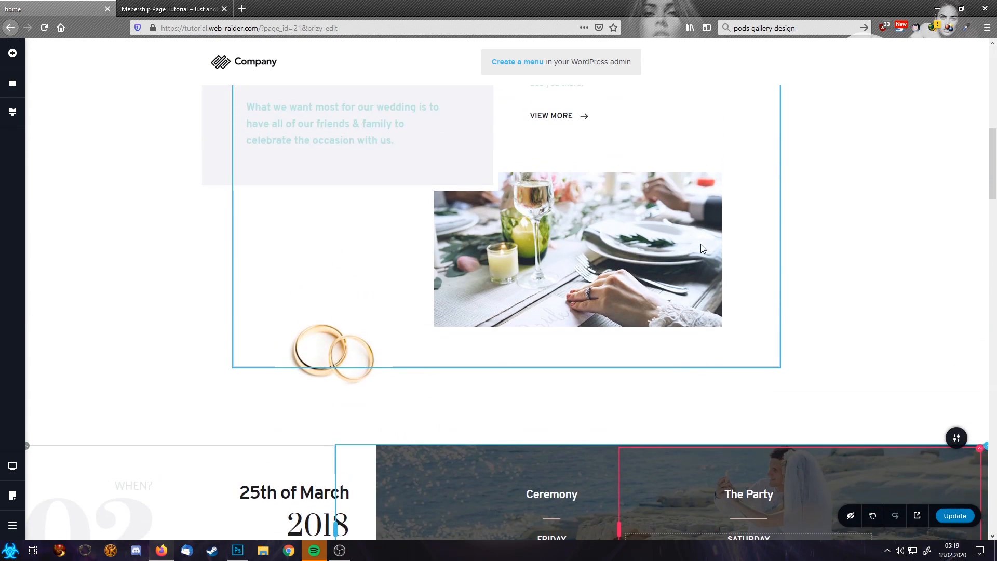
pyautogui.scroll(4, 701, 247)
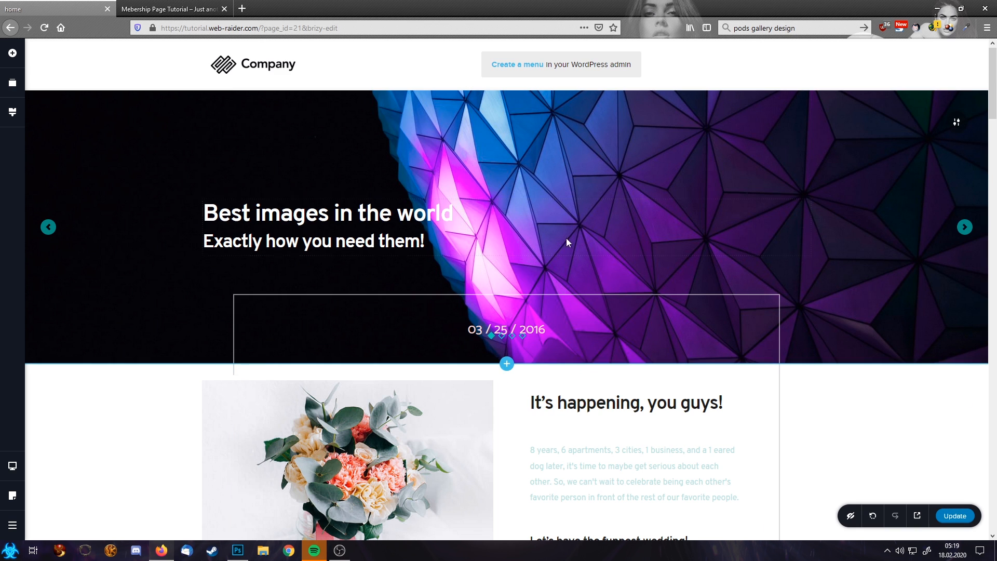
# Step: Leave the Brizy editor for the WordPress dashboard, then create and publish a new page titled "About me"
pyautogui.click(12, 524)
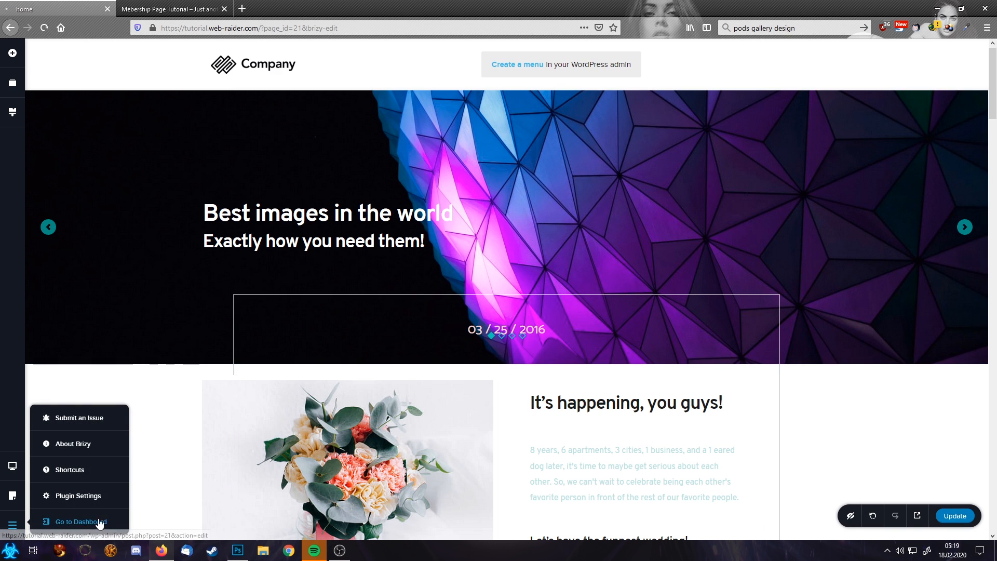
pyautogui.click(98, 521)
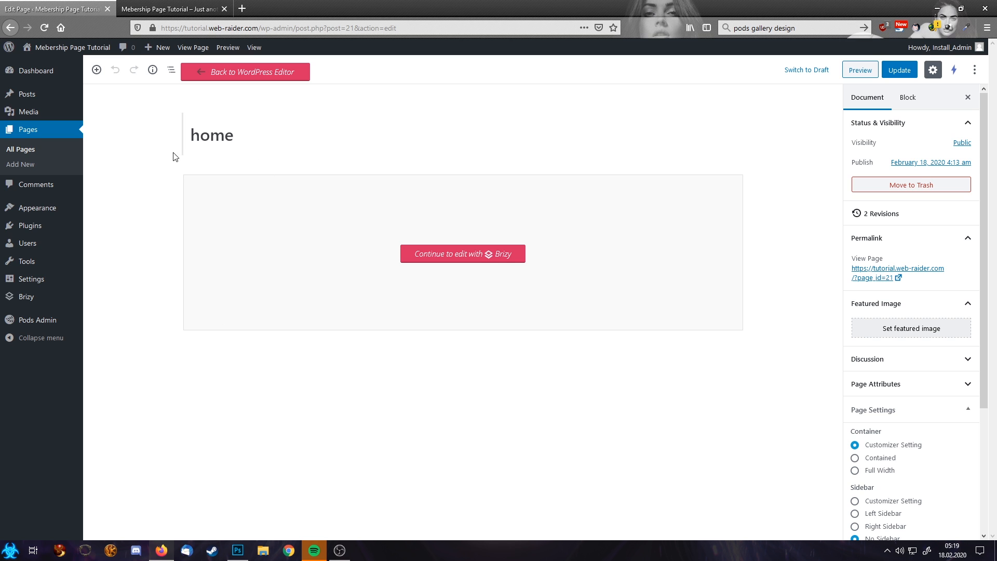
pyautogui.click(23, 150)
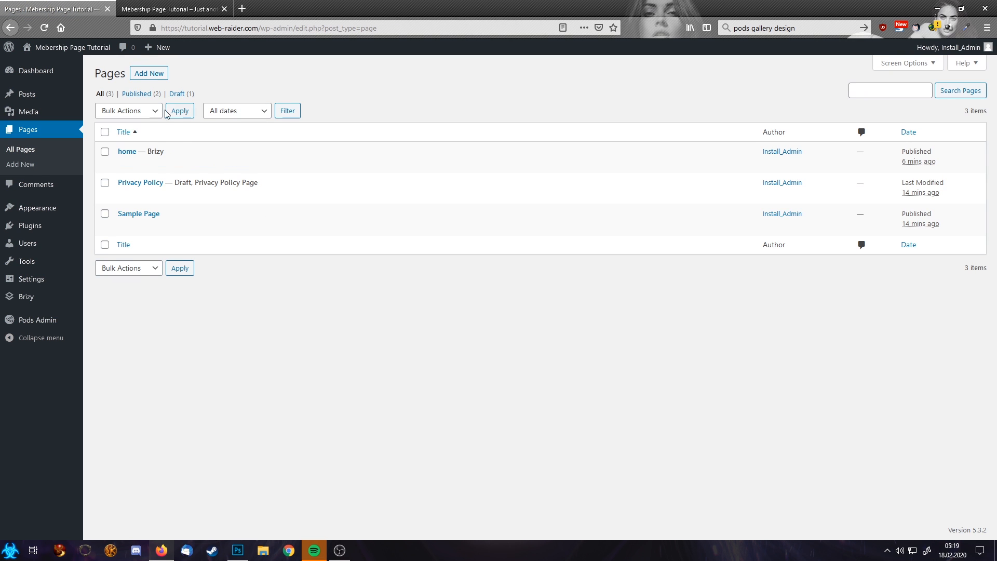
pyautogui.click(136, 75)
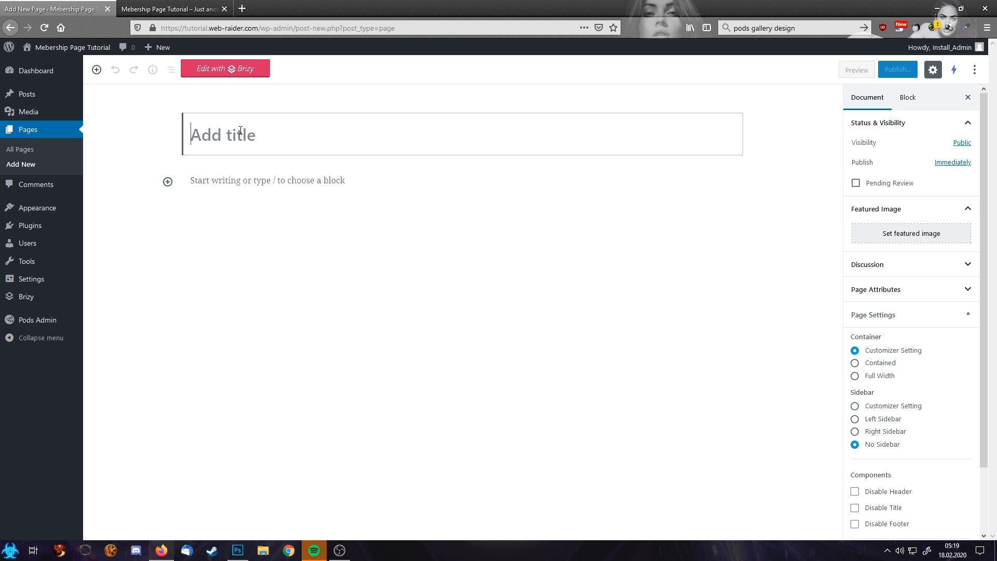
pyautogui.write('About me')
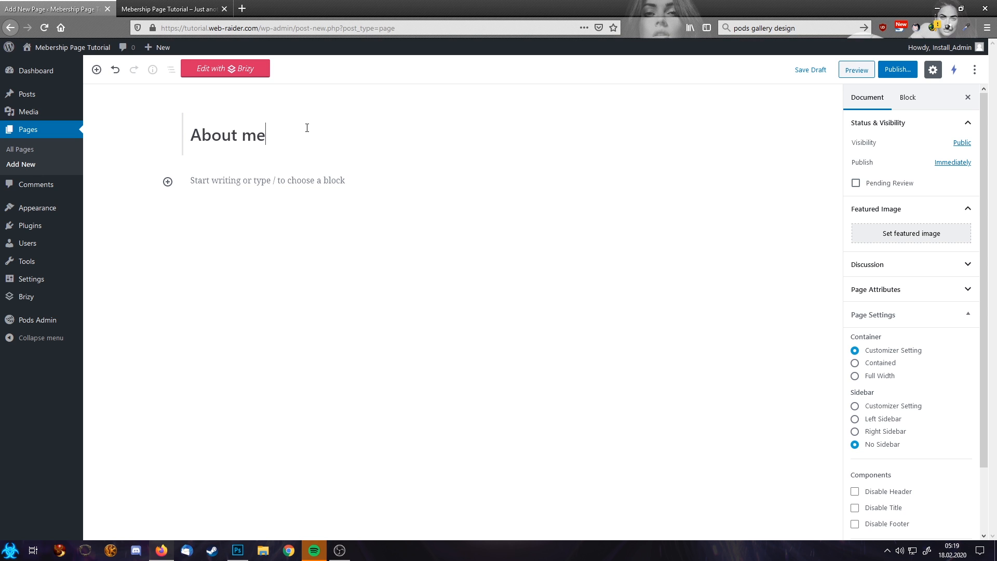
pyautogui.click(898, 69)
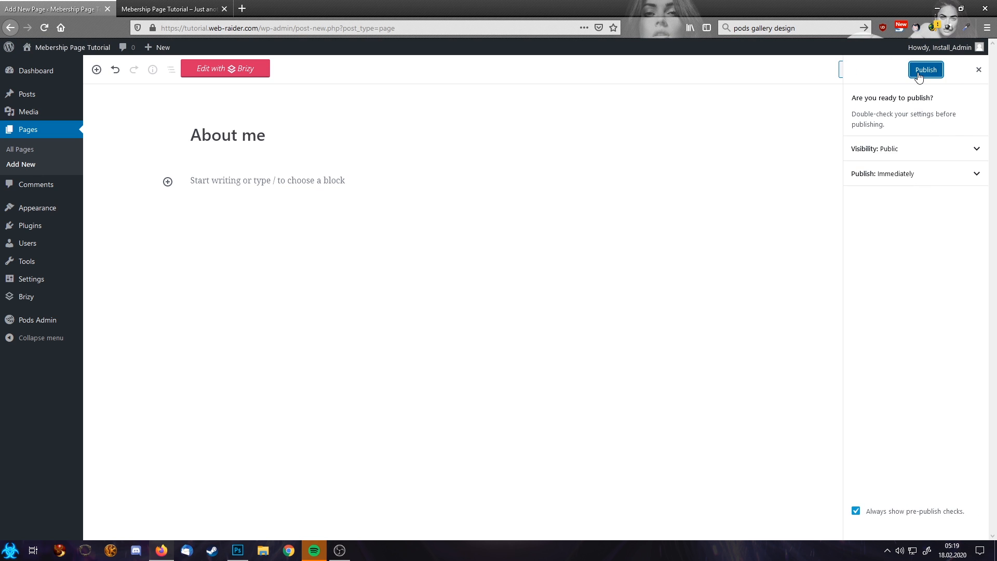
pyautogui.click(919, 73)
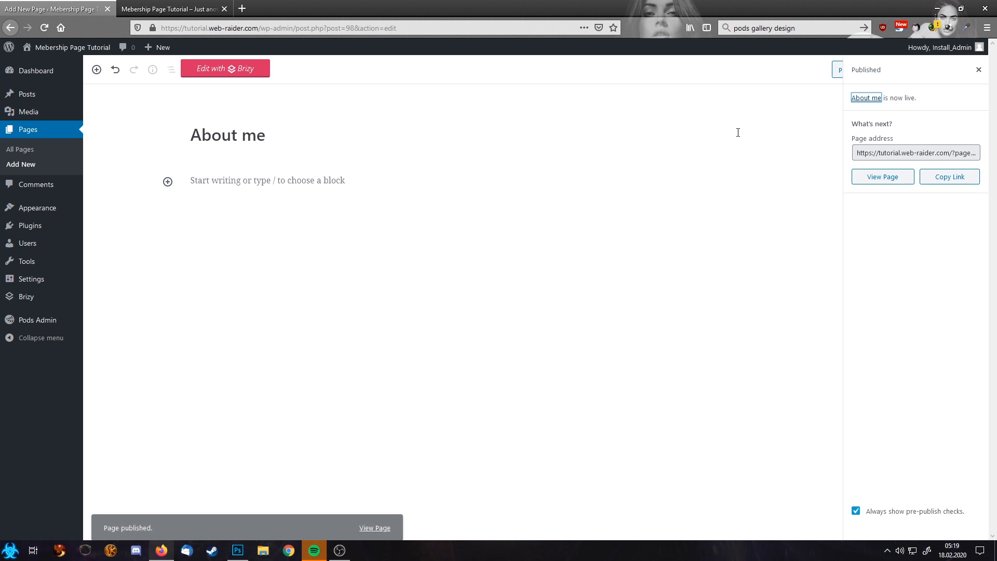
# Step: Open the About me page in the Brizy editor and insert the global header block
pyautogui.click(233, 72)
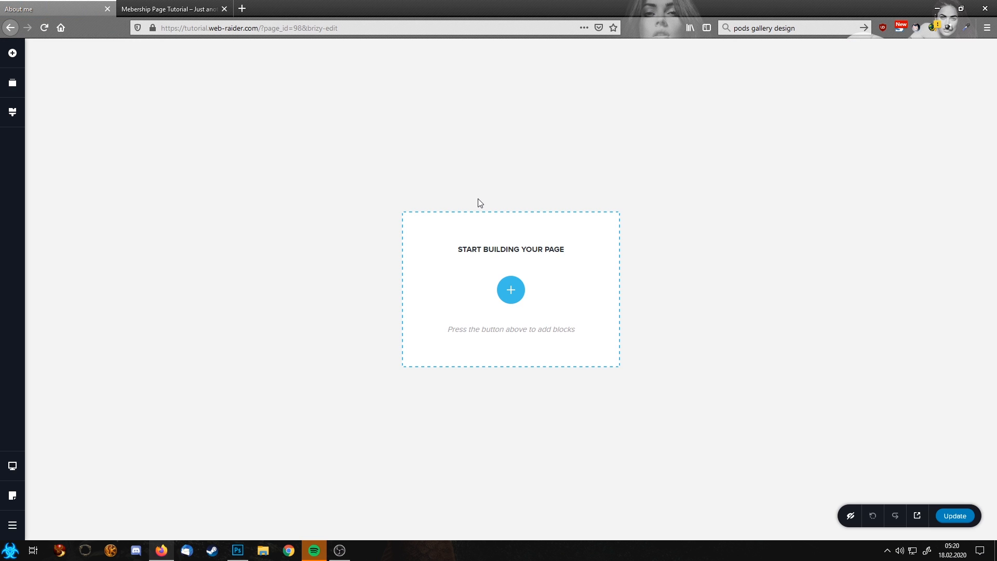
pyautogui.click(507, 283)
pyautogui.click(667, 83)
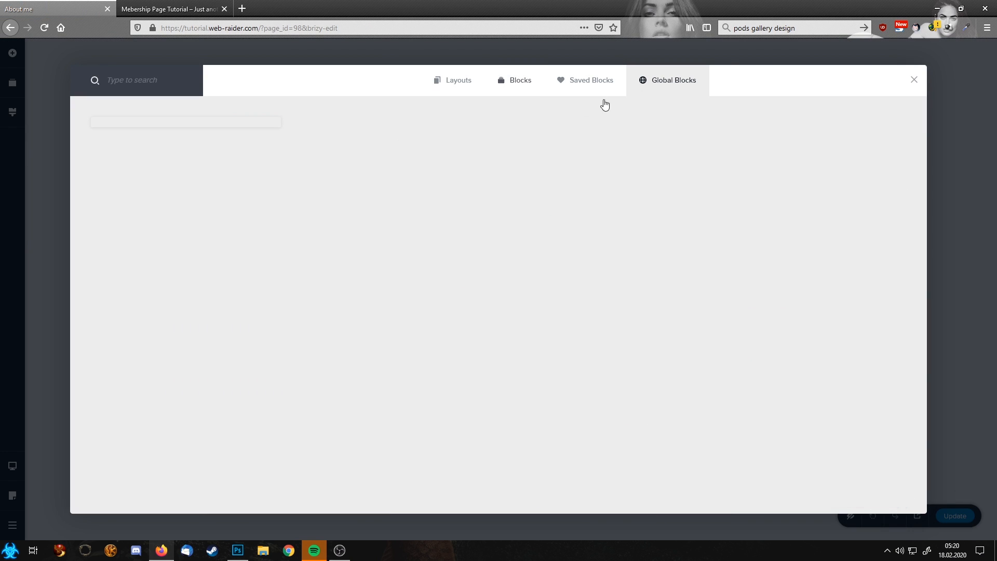
pyautogui.click(218, 125)
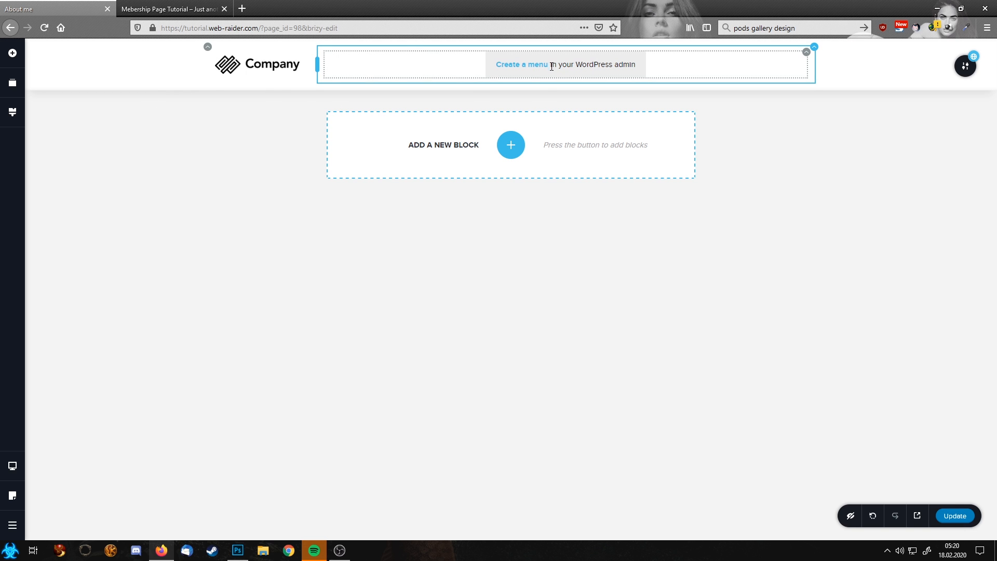
# Step: Import the Homepage layout of the Resume template below the About me page's header and look over the added sections
pyautogui.click(510, 144)
pyautogui.click(459, 82)
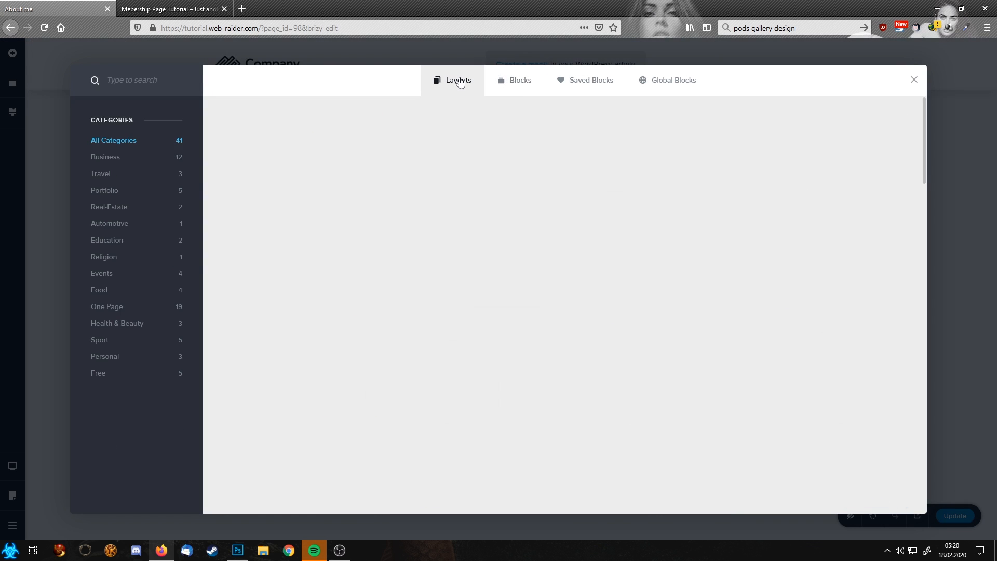
pyautogui.scroll(-10, 563, 270)
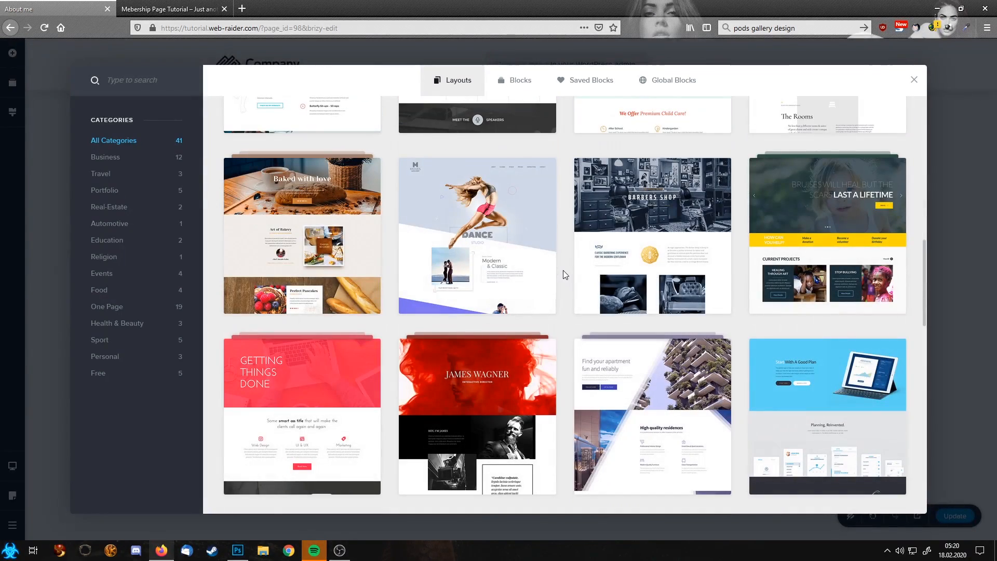
pyautogui.scroll(-5, 563, 270)
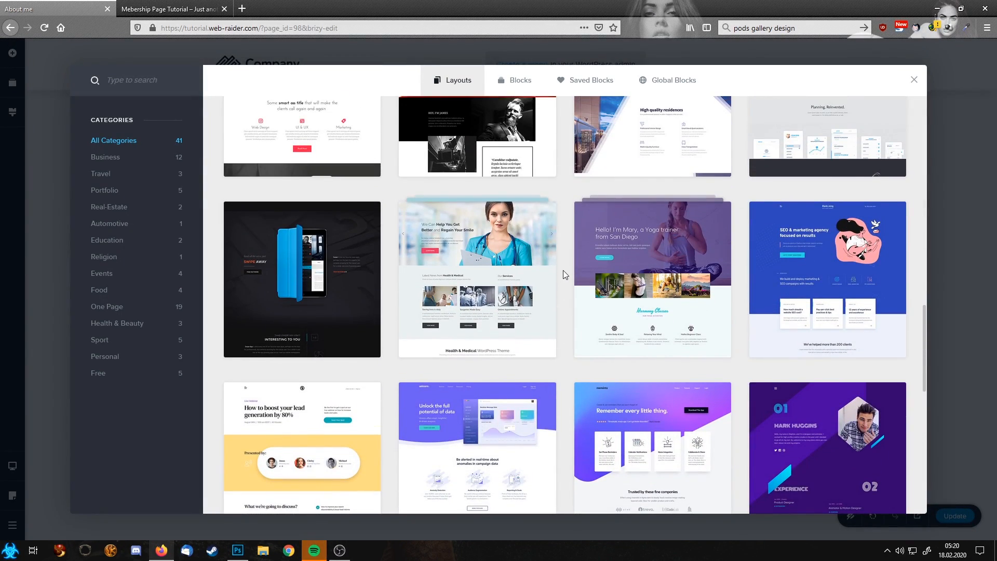
pyautogui.scroll(-4, 563, 270)
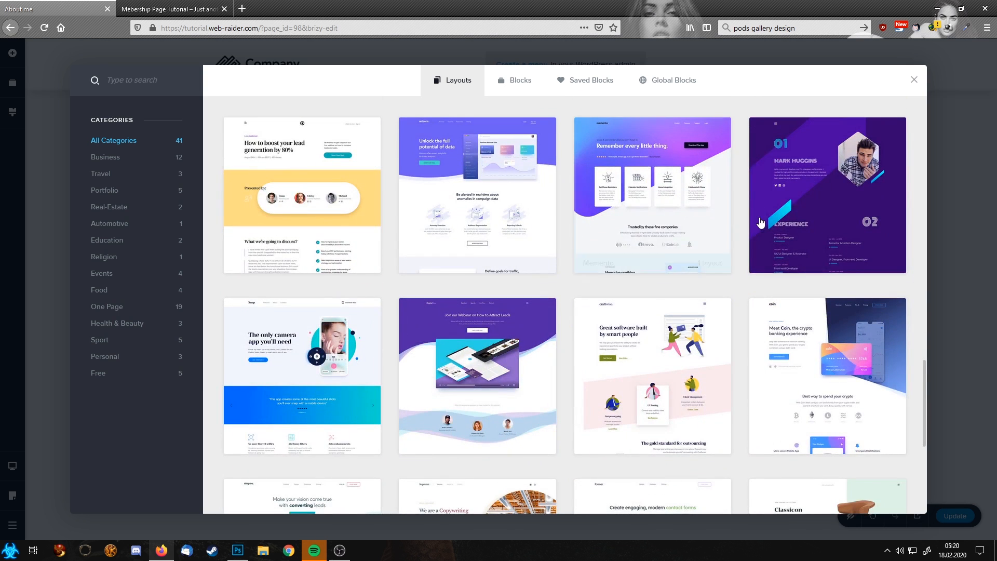
pyautogui.click(805, 213)
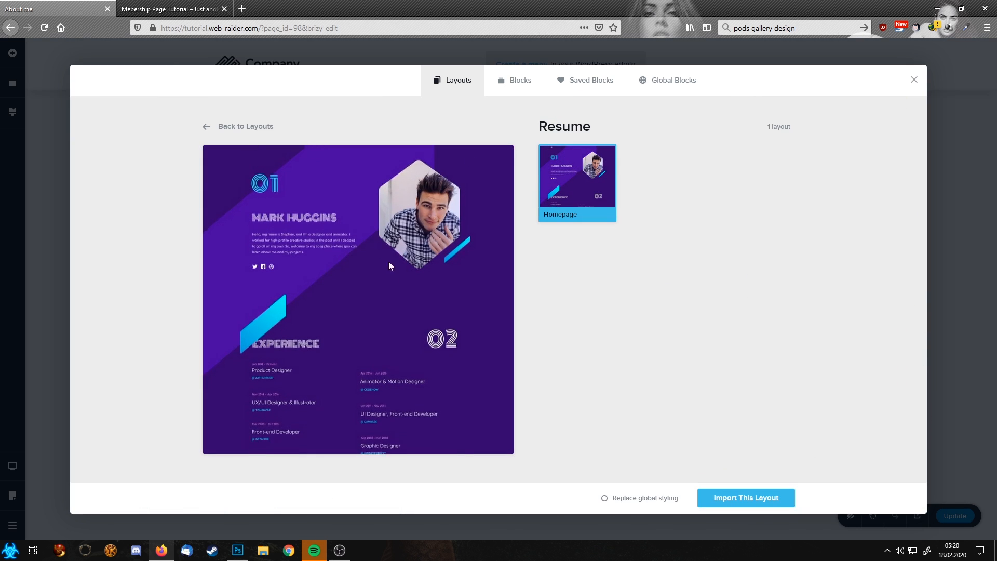
pyautogui.scroll(-3, 438, 276)
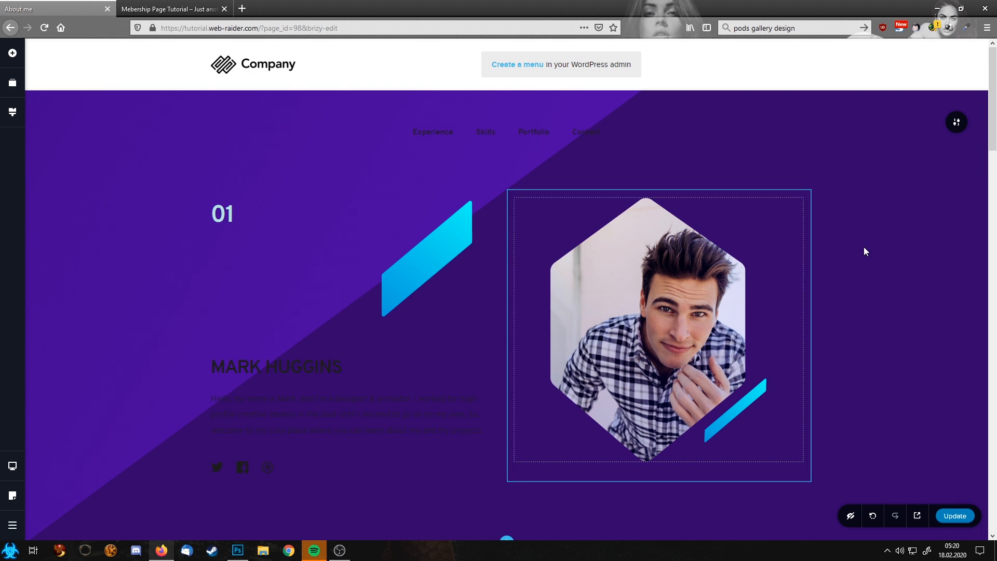
pyautogui.scroll(-15, 870, 254)
pyautogui.scroll(-10, 872, 257)
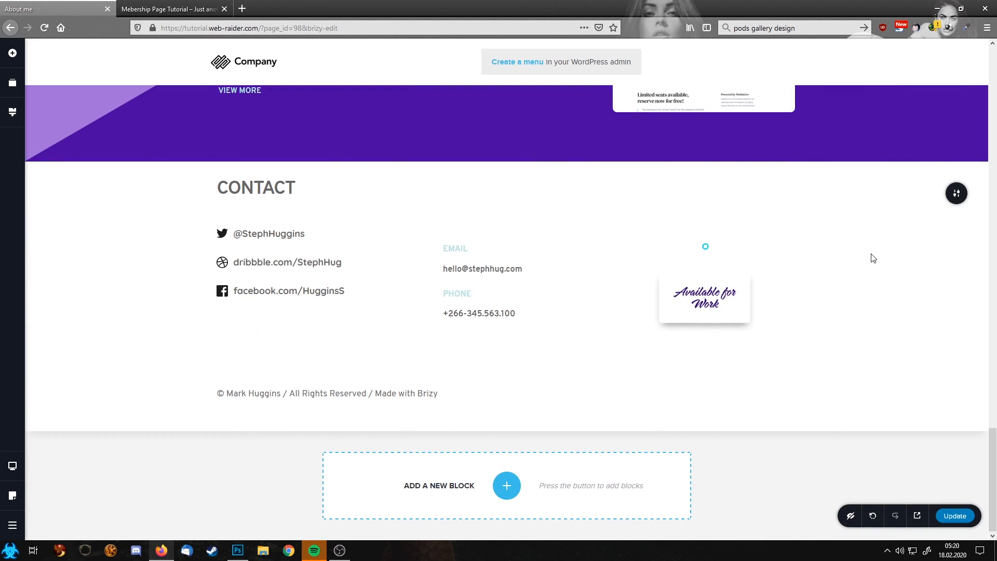
pyautogui.scroll(20, 873, 258)
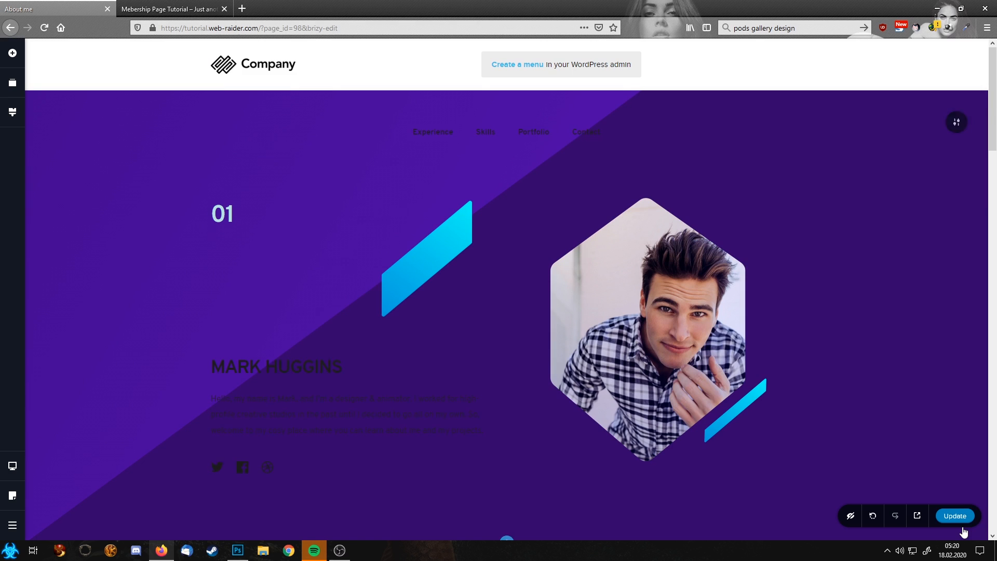
# Step: Save the About me page and return to its WordPress edit screen
pyautogui.click(958, 516)
pyautogui.click(22, 528)
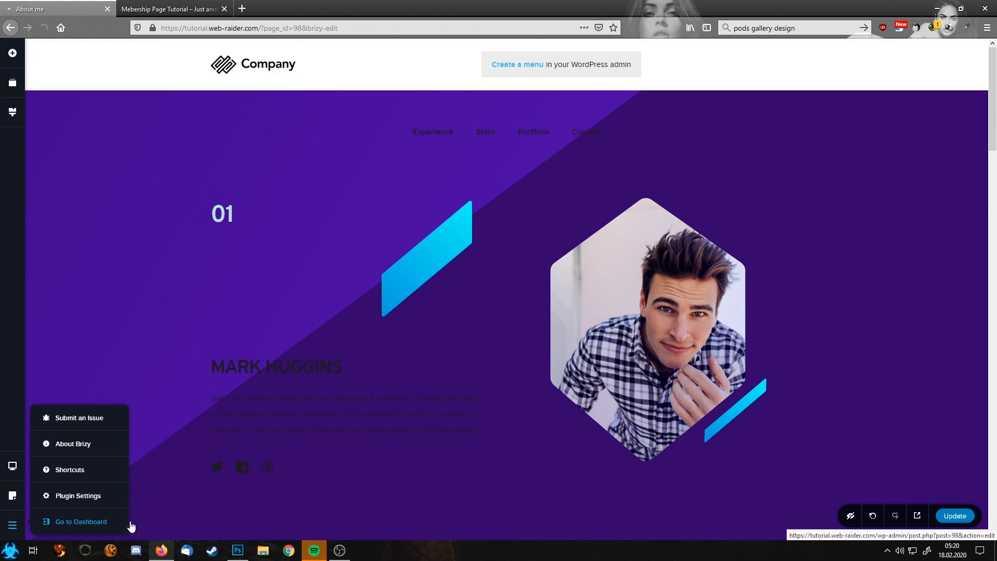
pyautogui.click(78, 521)
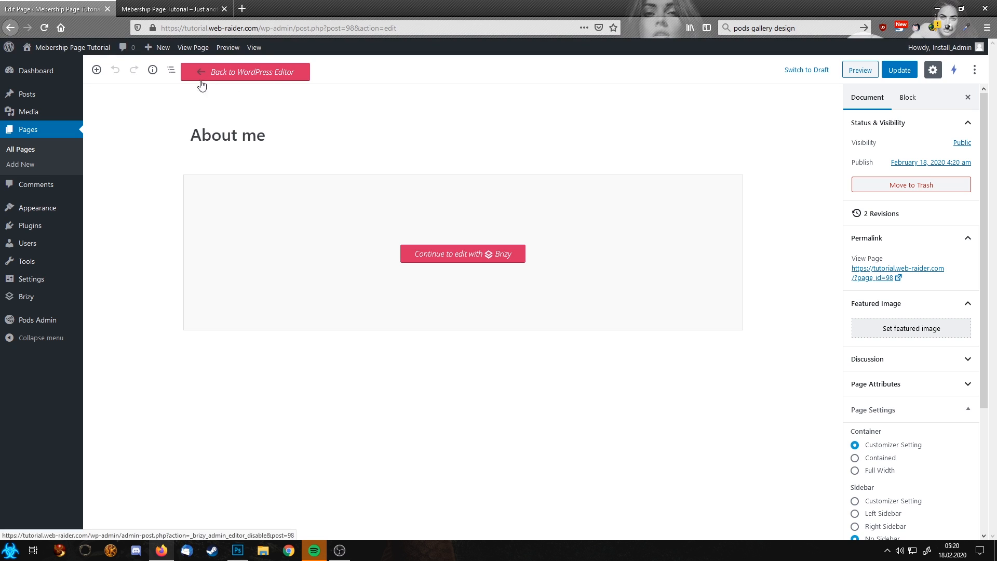
# Step: Create and publish a new page titled "Contact"
pyautogui.click(23, 164)
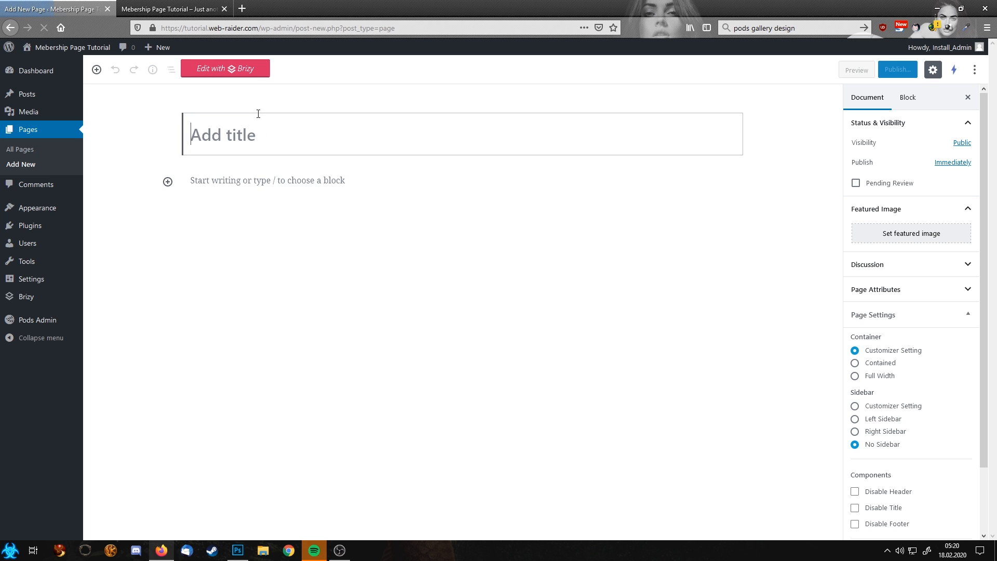
pyautogui.write('Contact')
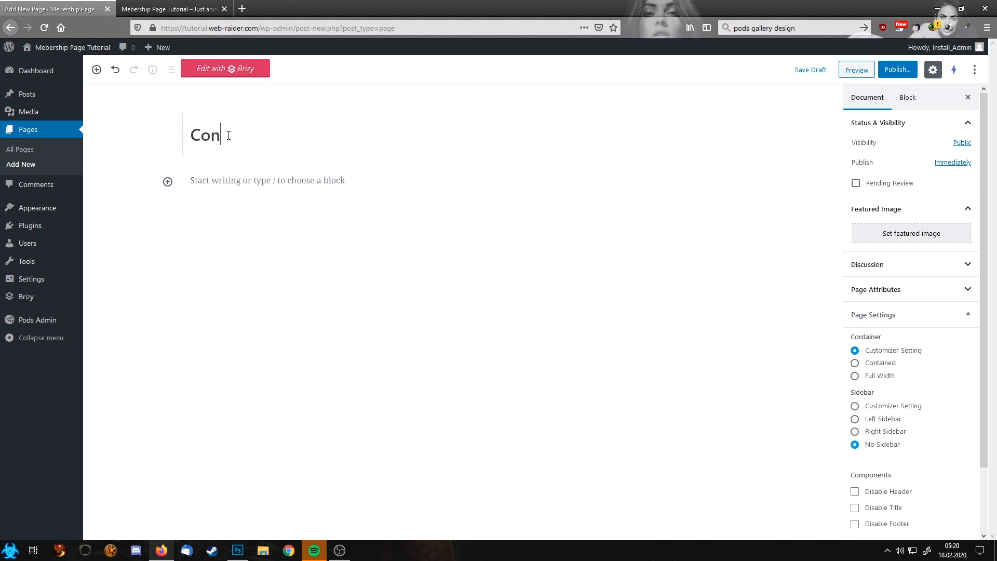
pyautogui.click(897, 70)
pyautogui.click(915, 70)
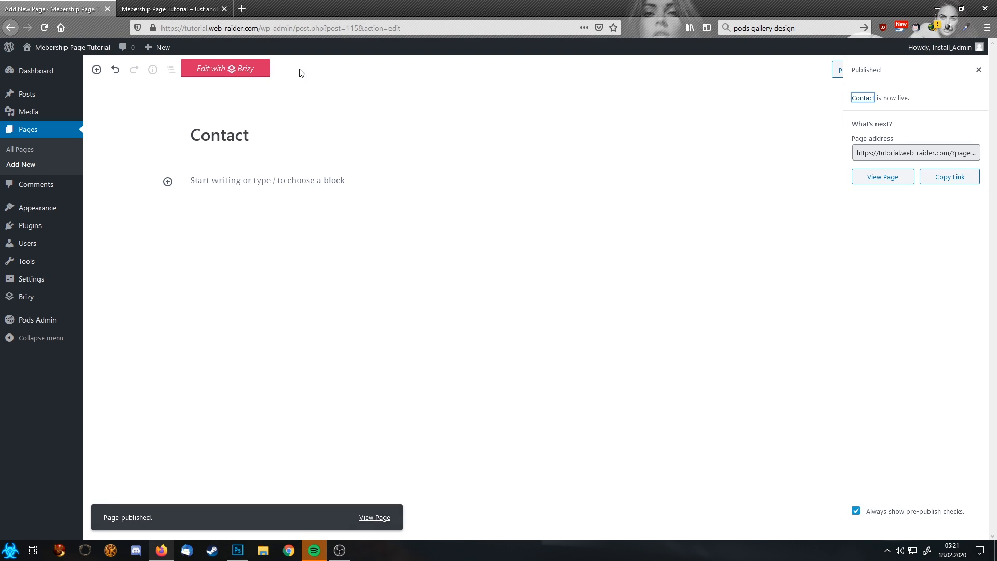
# Step: Open the Contact page in the Brizy editor and insert the global header block
pyautogui.click(232, 68)
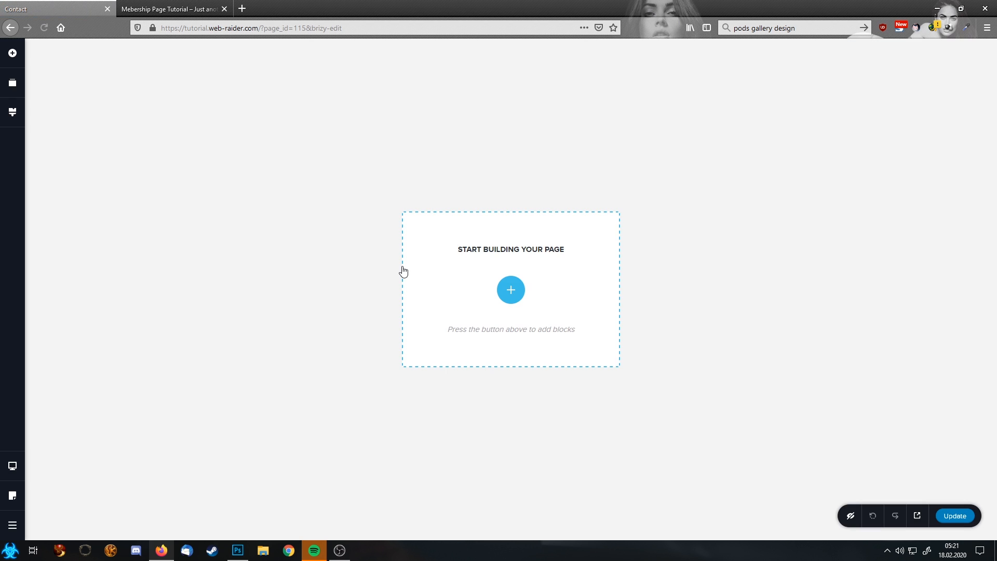
pyautogui.click(511, 290)
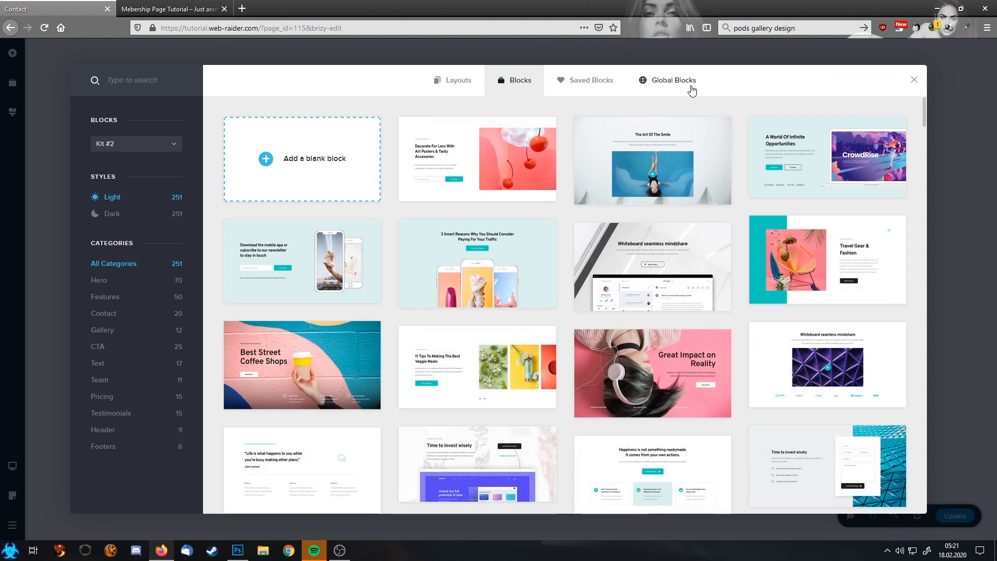
pyautogui.click(688, 87)
pyautogui.click(250, 125)
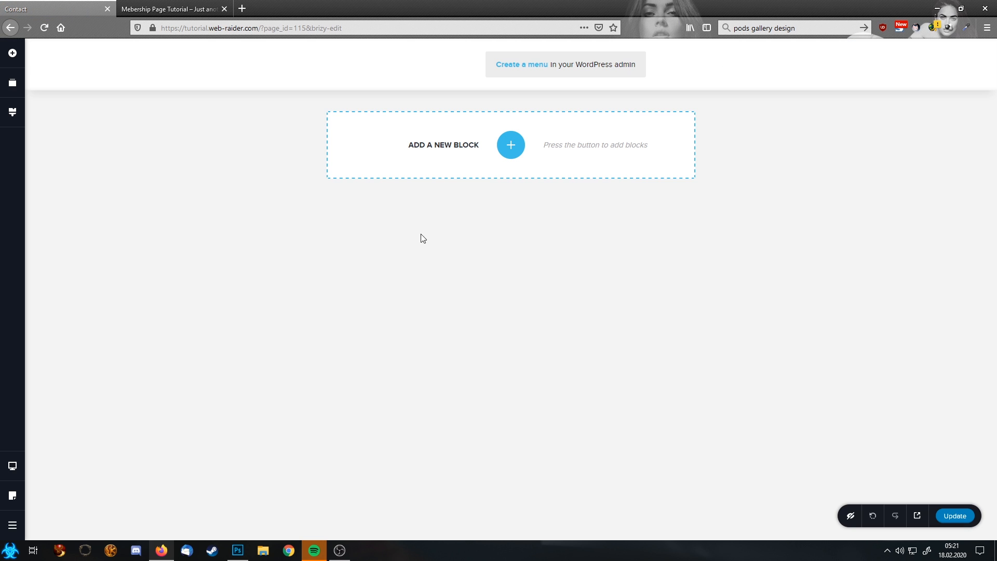
pyautogui.click(510, 145)
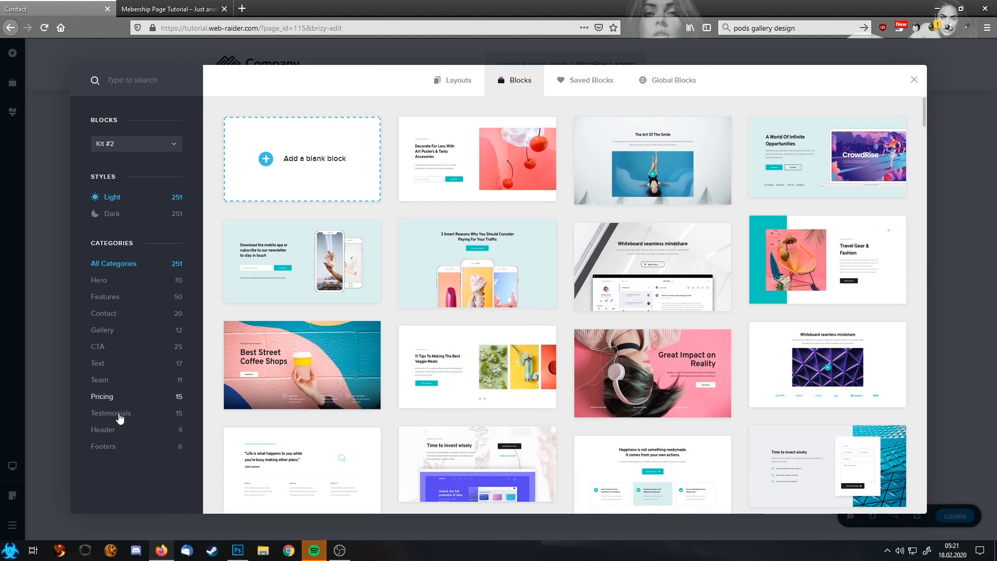
pyautogui.click(110, 313)
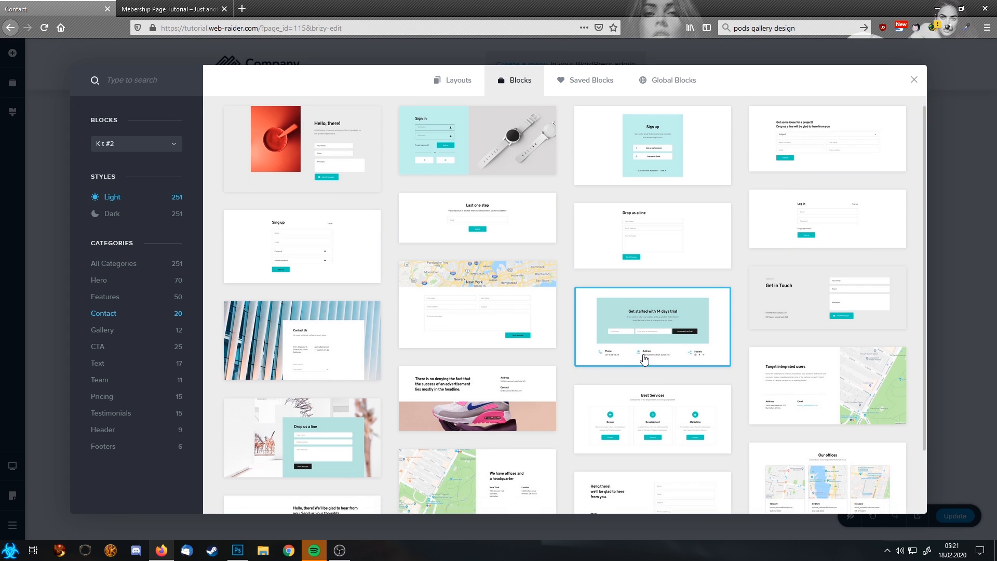
pyautogui.scroll(-2, 649, 348)
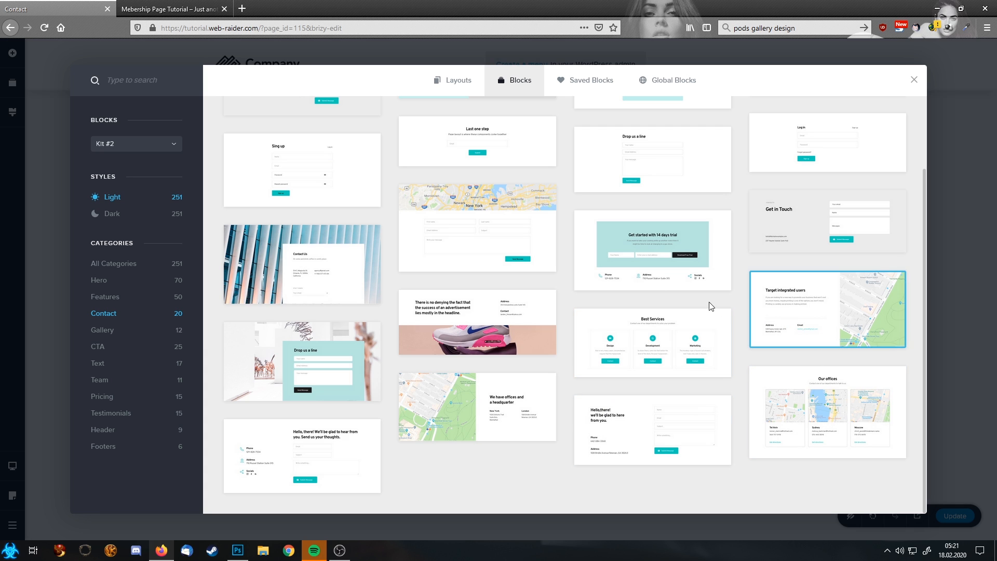
pyautogui.scroll(2, 675, 296)
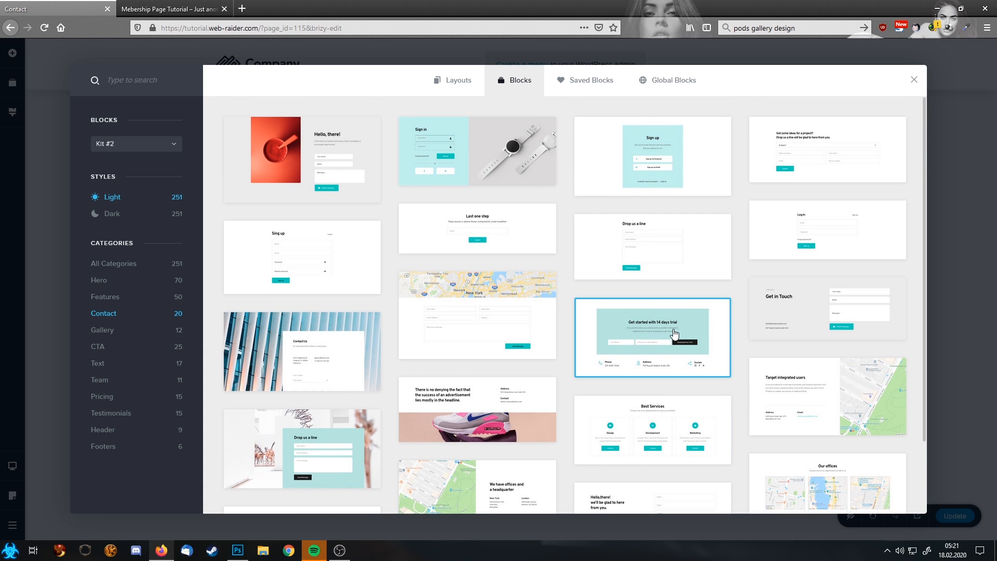
pyautogui.click(545, 162)
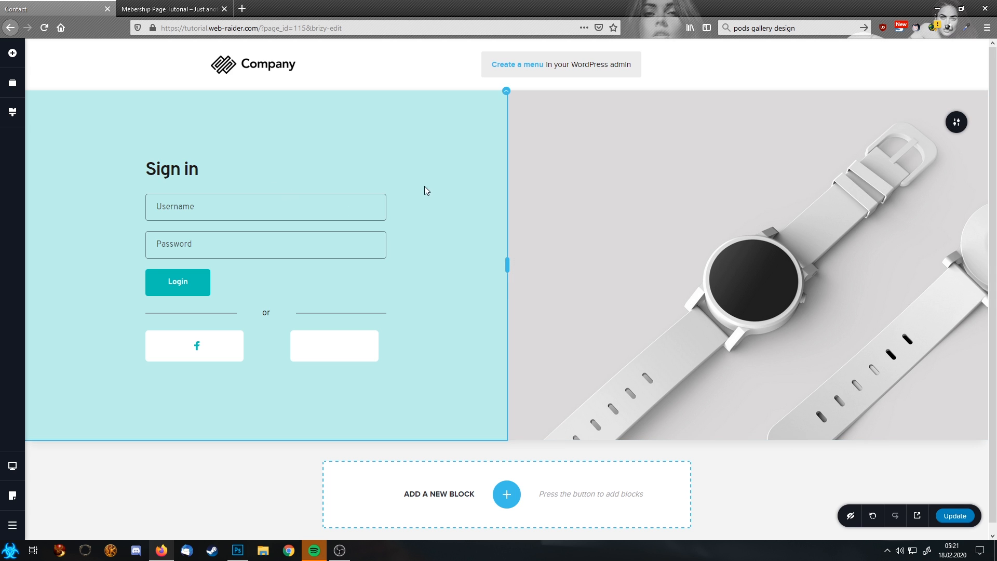
pyautogui.click(956, 122)
pyautogui.click(952, 121)
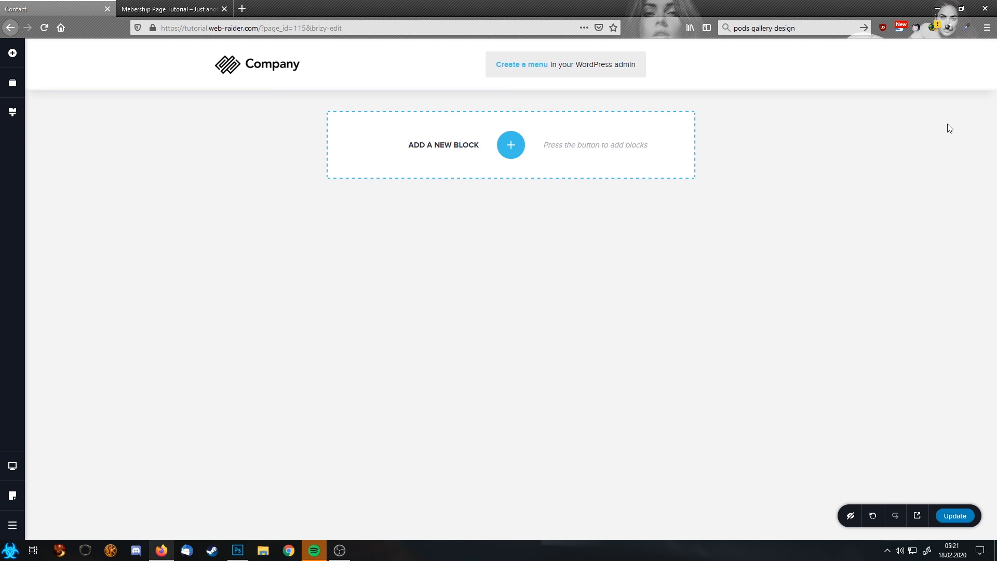
# Step: Insert the contact block with the New York map above a message form below the Contact page's header
pyautogui.click(511, 145)
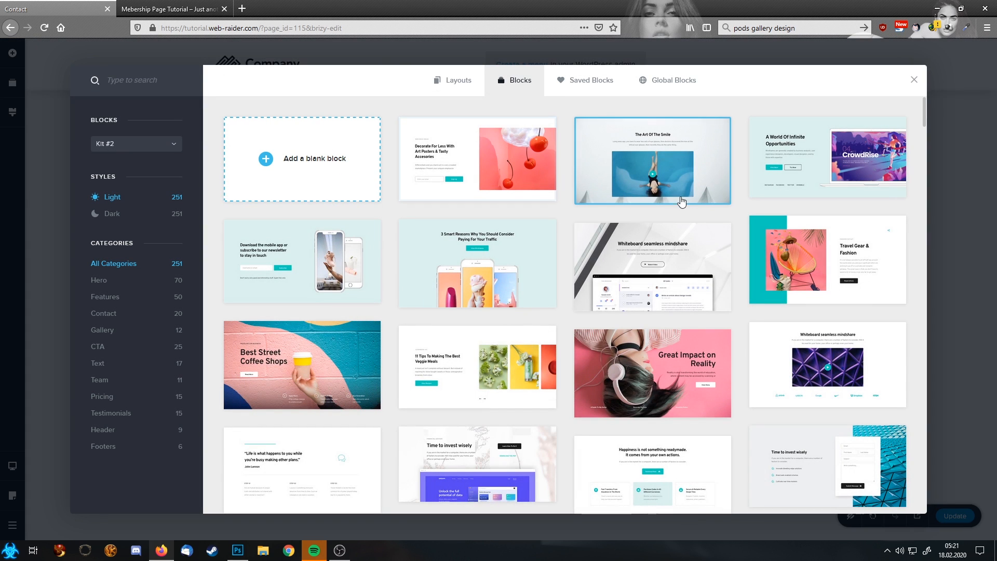
pyautogui.click(110, 315)
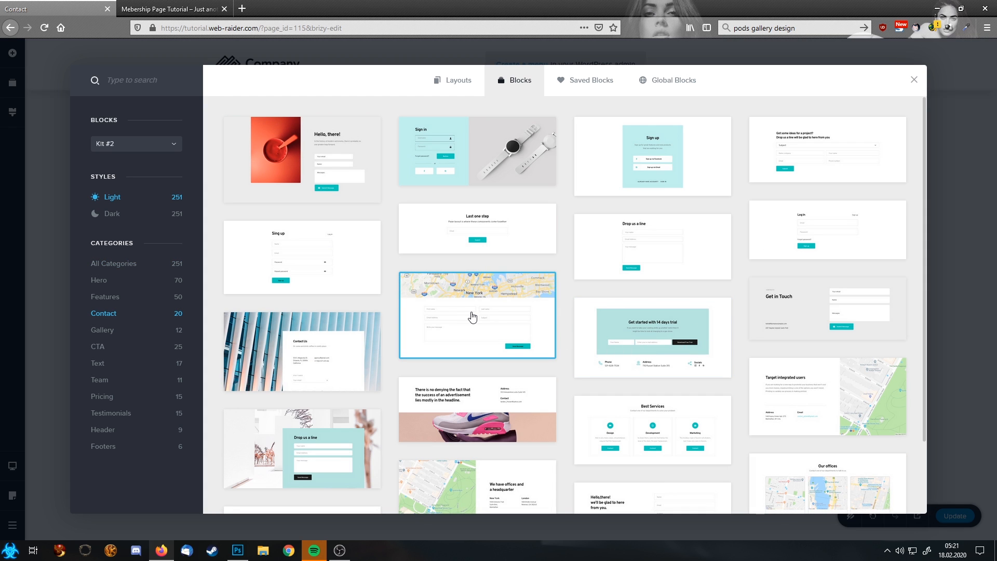
pyautogui.click(491, 337)
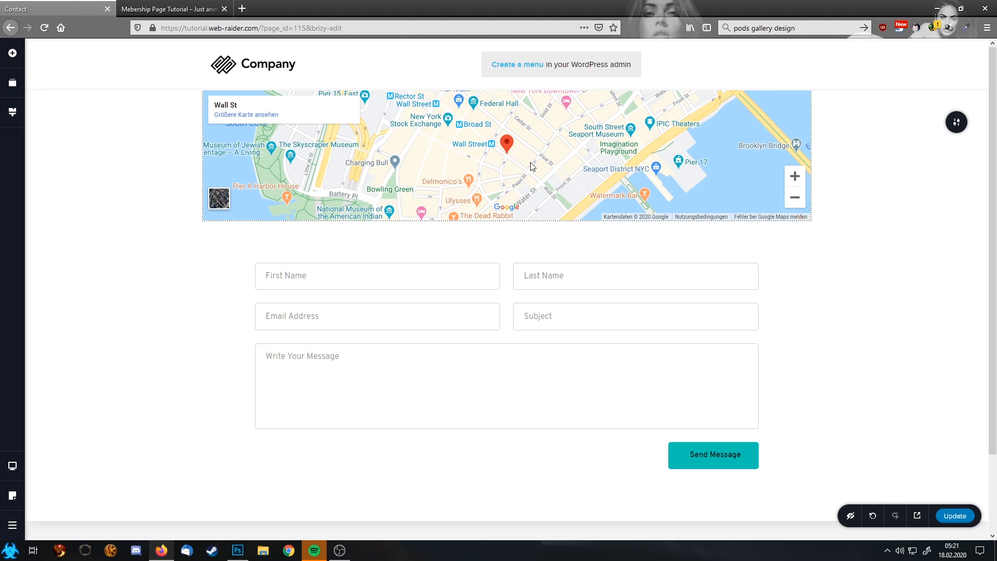
# Step: Save the Contact page and return to its WordPress edit screen
pyautogui.click(954, 515)
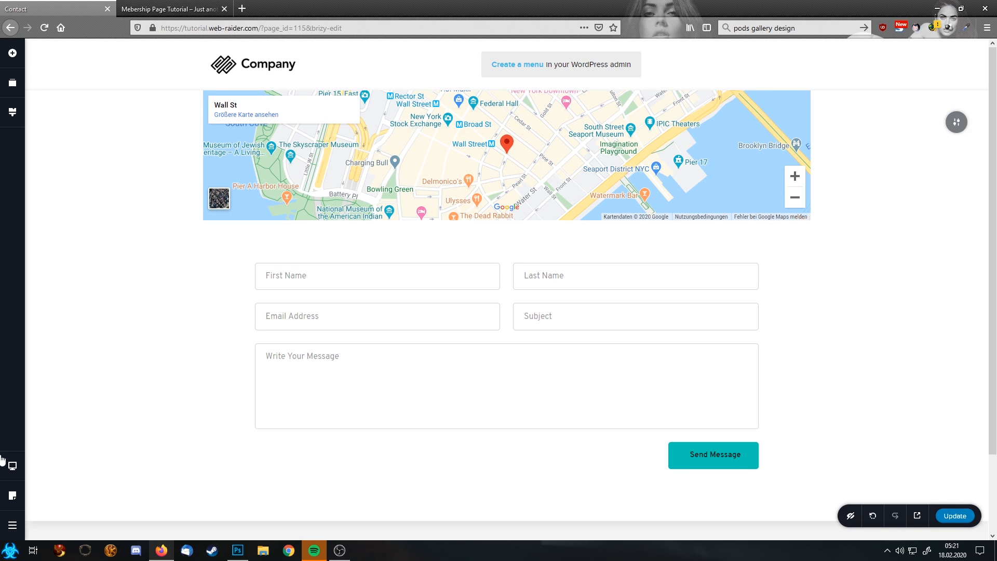
pyautogui.click(13, 525)
pyautogui.click(81, 522)
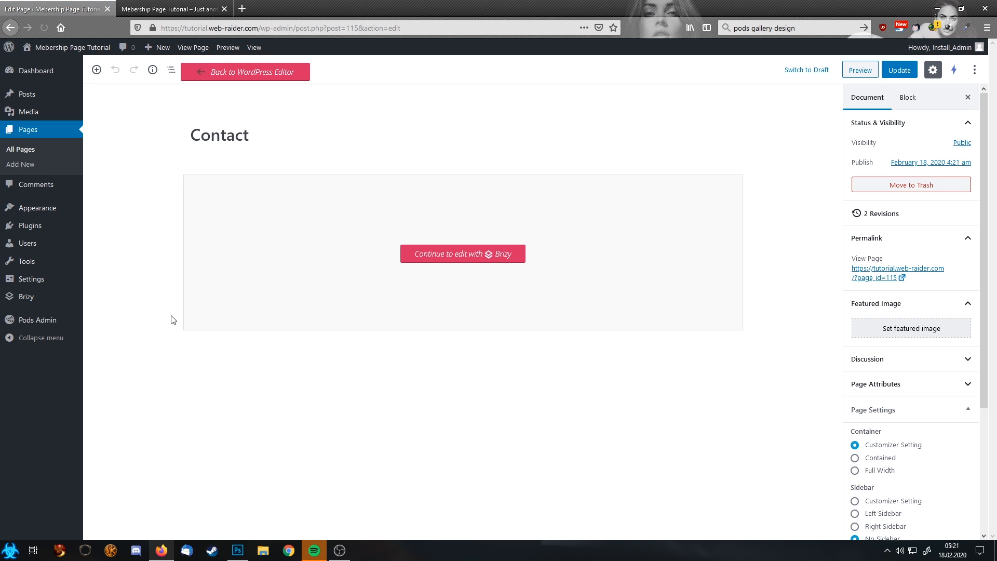
# Step: Create a new WordPress navigation menu named "Main"
pyautogui.moveTo(37, 209)
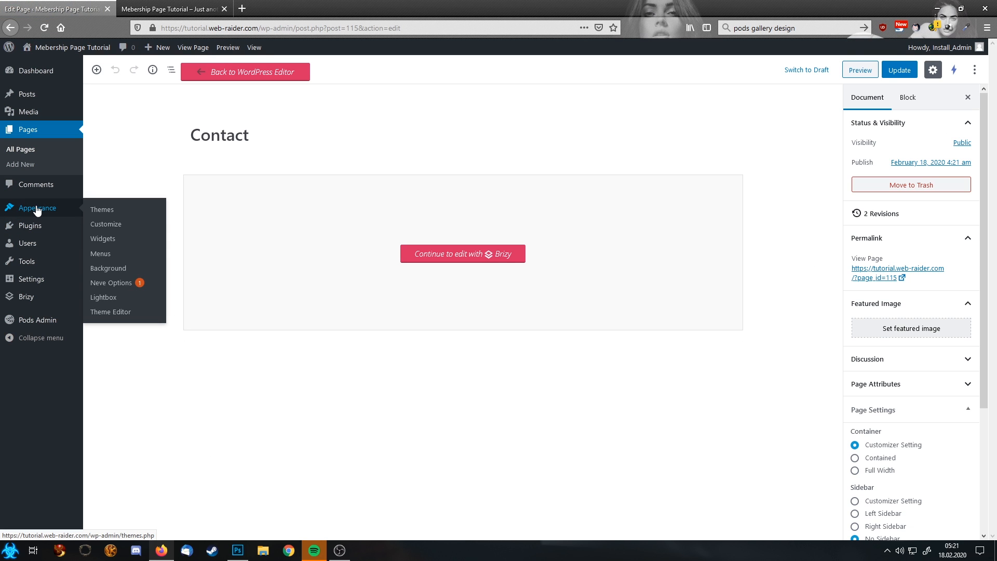
pyautogui.click(101, 254)
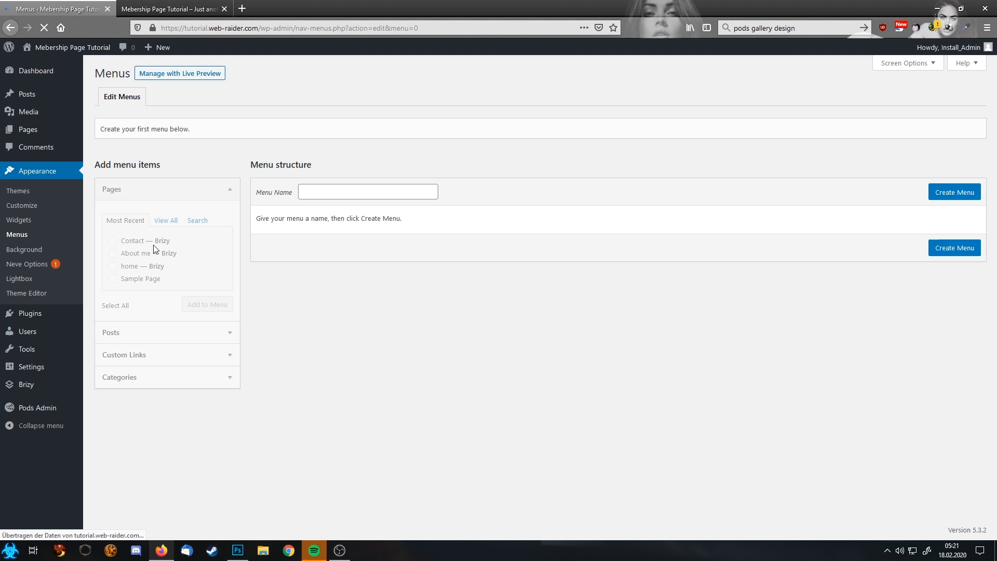
pyautogui.click(396, 191)
pyautogui.write('Main')
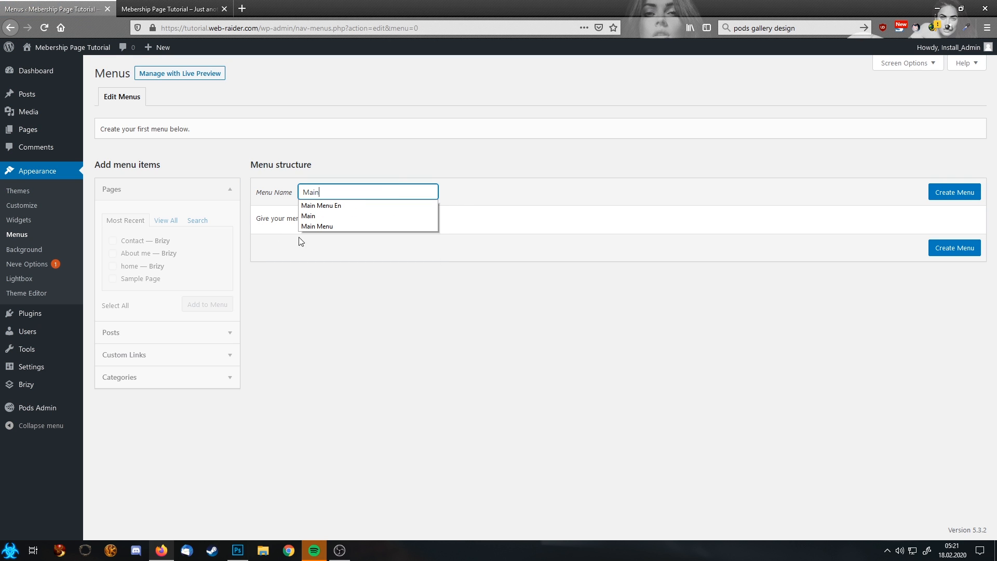
pyautogui.click(315, 215)
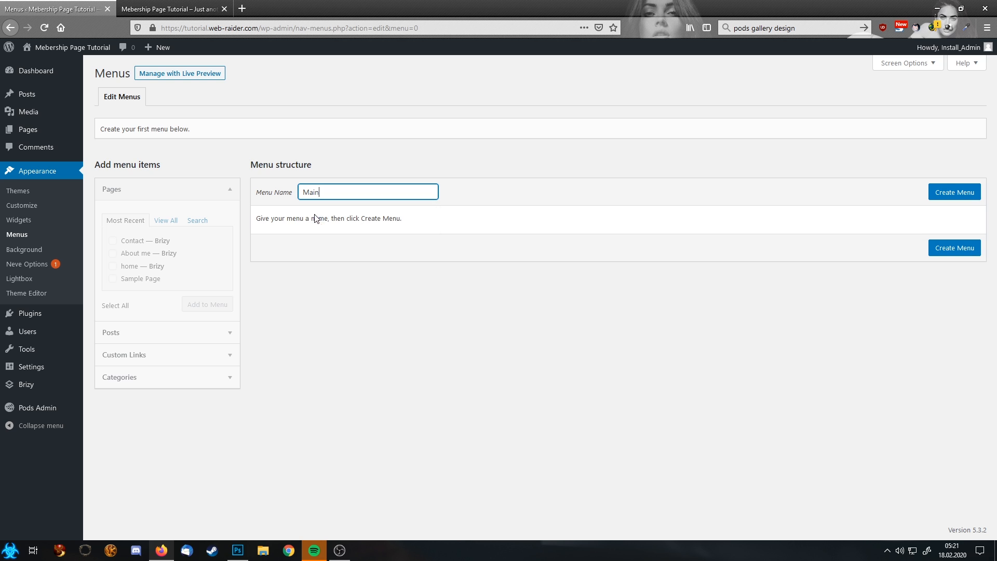
pyautogui.click(943, 197)
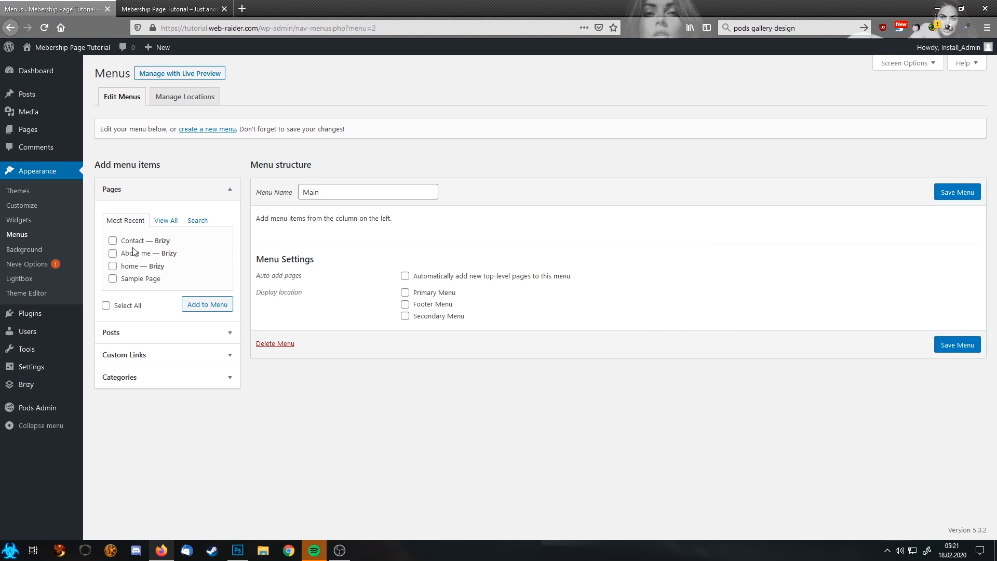
# Step: Add the home, About me and Contact pages to the Main menu and move home to the first position
pyautogui.click(130, 266)
pyautogui.click(131, 254)
pyautogui.click(131, 241)
pyautogui.click(207, 304)
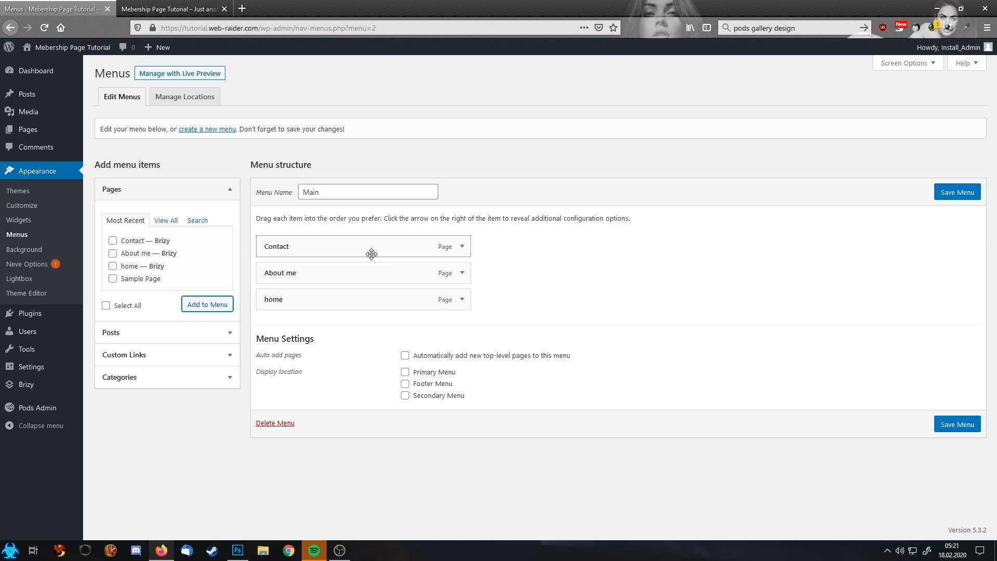
pyautogui.moveTo(274, 301); pyautogui.dragTo(297, 246)
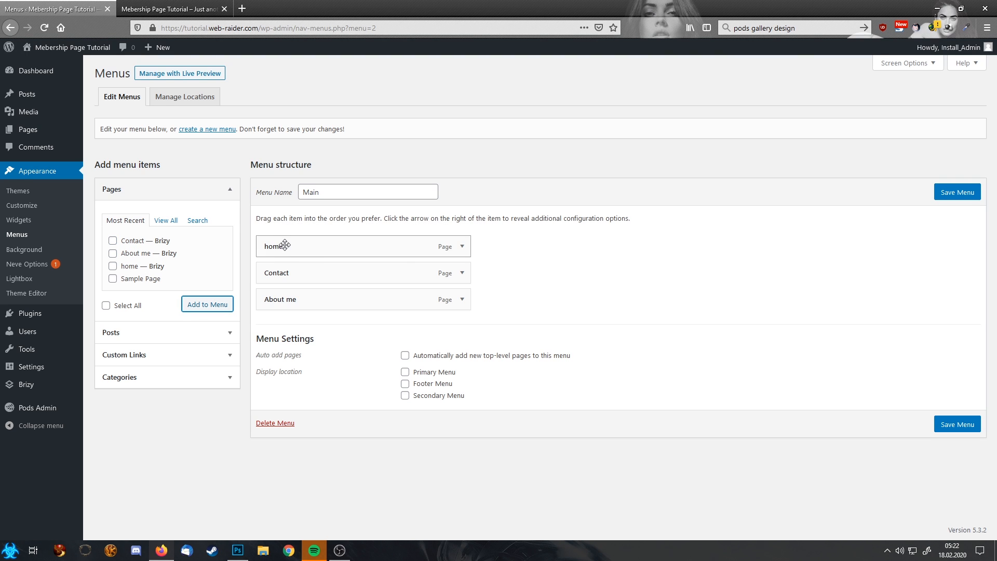
# Step: Change the home item's navigation label to "Home" and save the Main menu
pyautogui.click(463, 249)
pyautogui.click(263, 283)
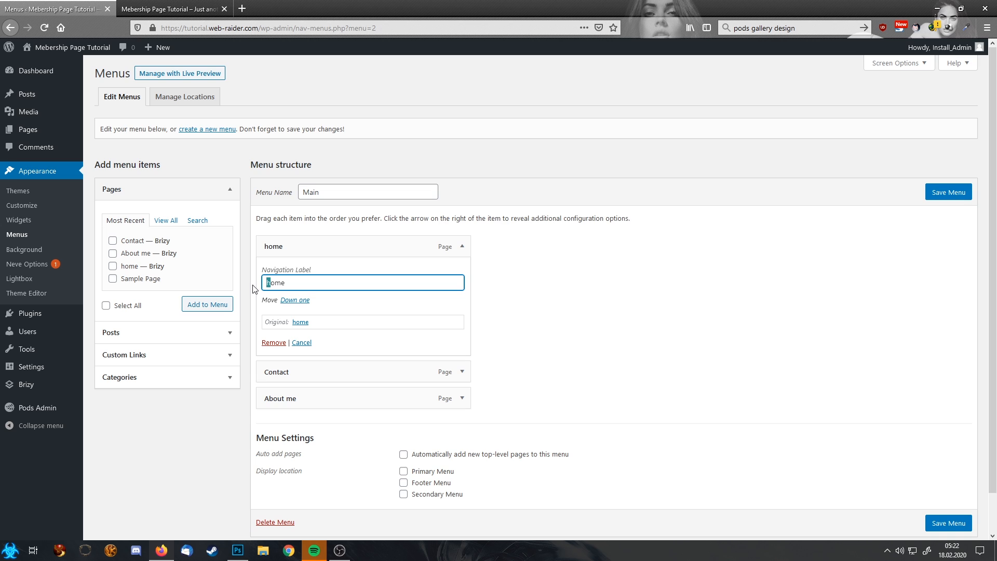
pyautogui.write('H')
pyautogui.click(462, 247)
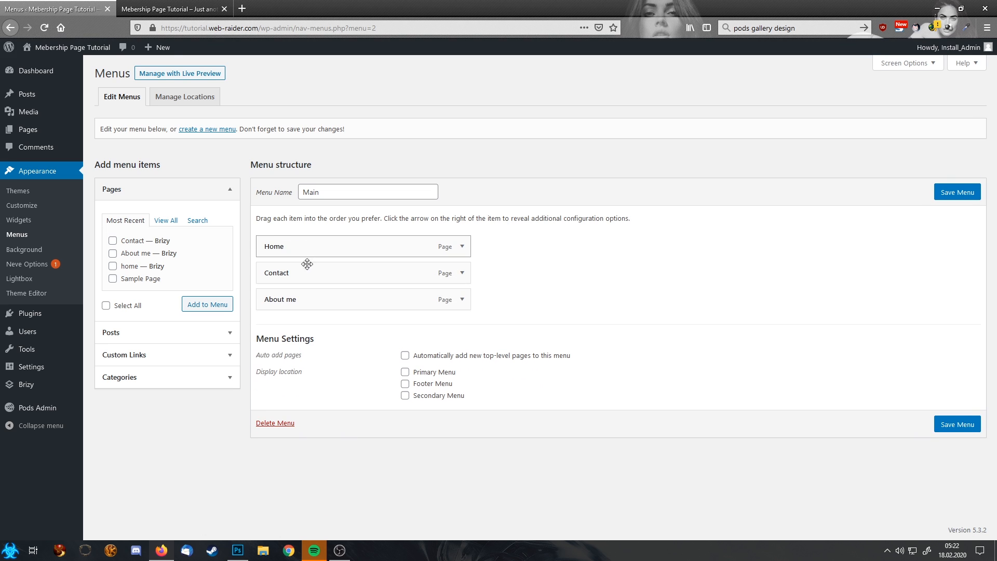
pyautogui.click(958, 425)
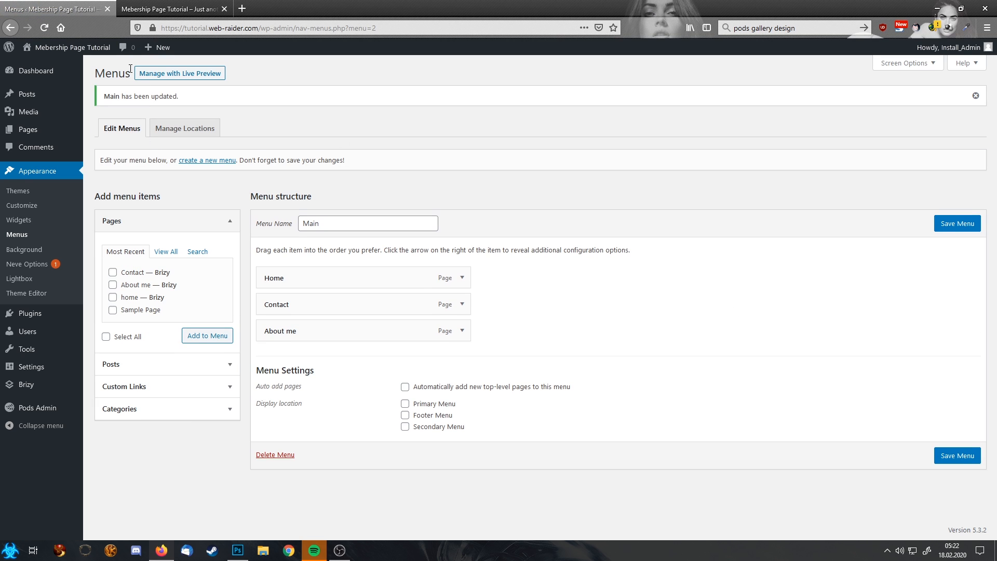
# Step: Open the home page from the page list in the Brizy editor
pyautogui.moveTo(49, 98)
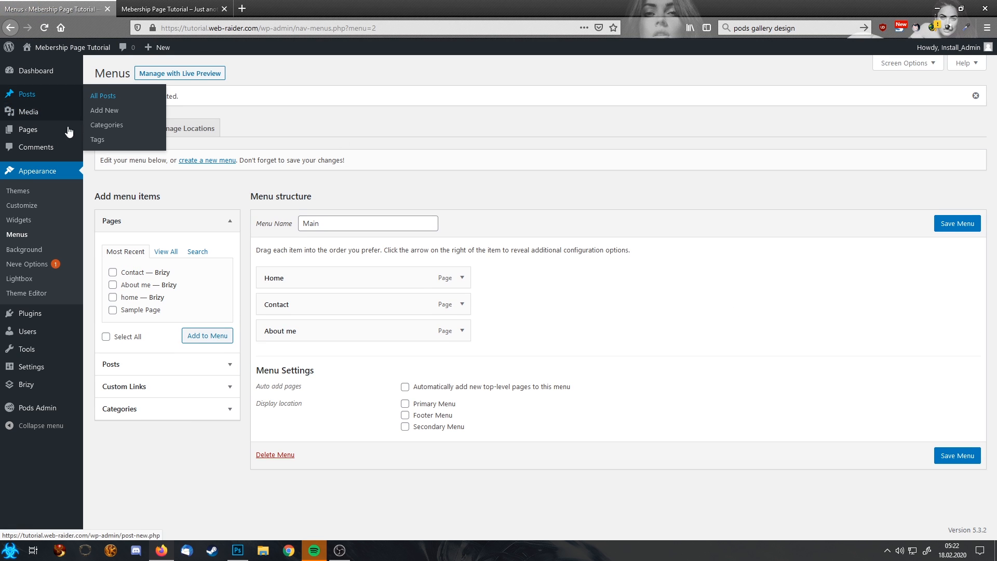
pyautogui.moveTo(32, 132)
pyautogui.click(114, 134)
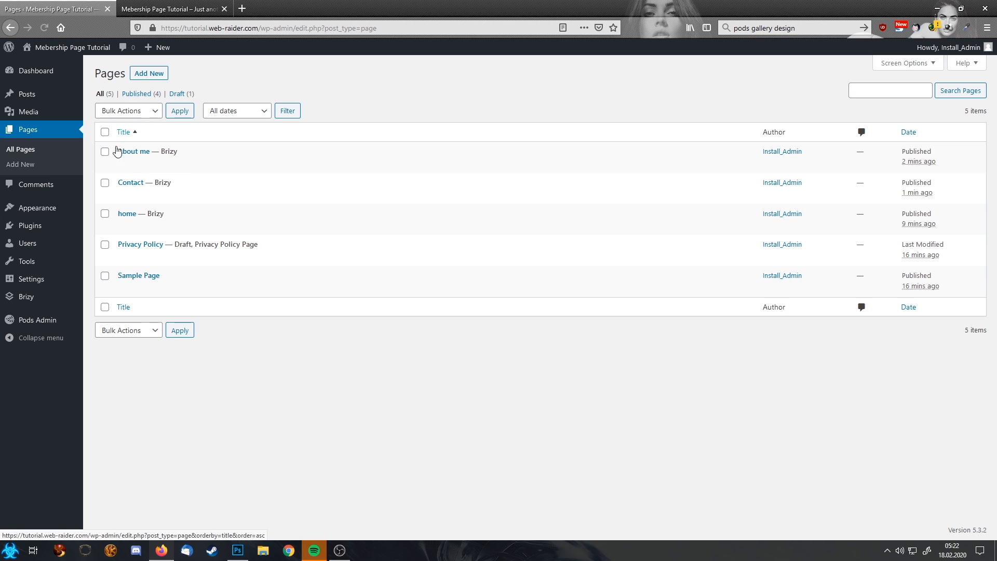
pyautogui.moveTo(125, 228)
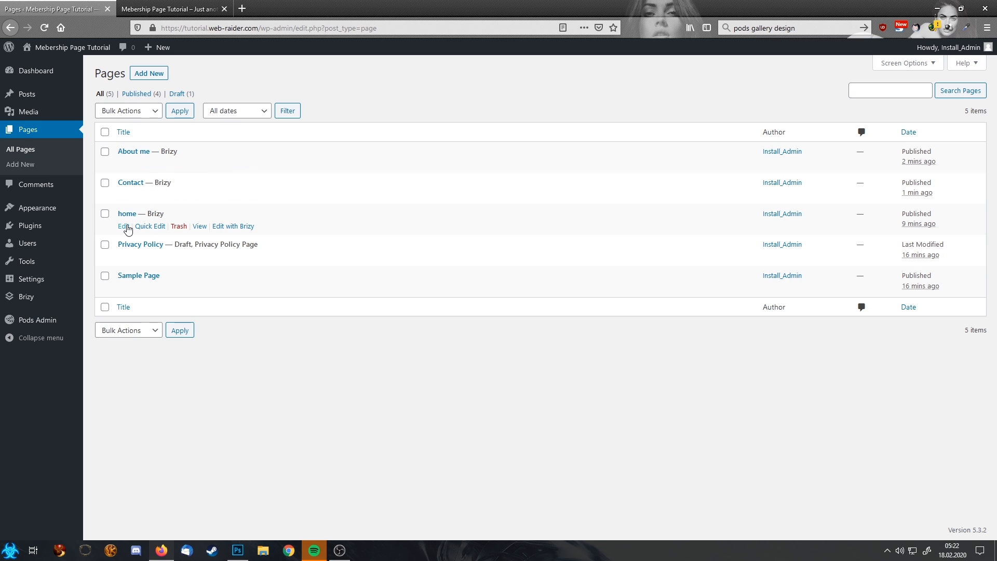
pyautogui.click(243, 226)
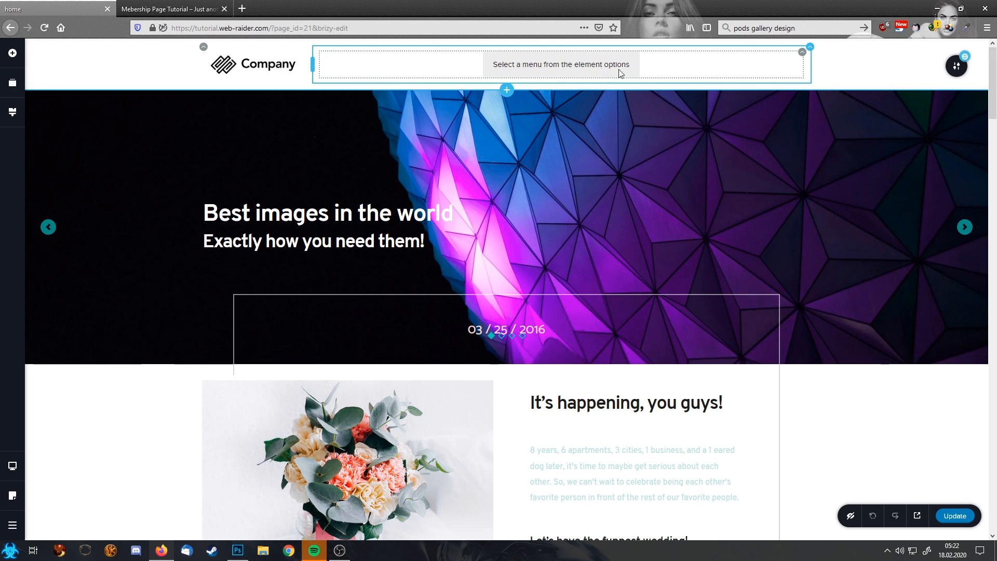
# Step: Assign the Main menu to the header's menu element and align its items to the center
pyautogui.click(767, 60)
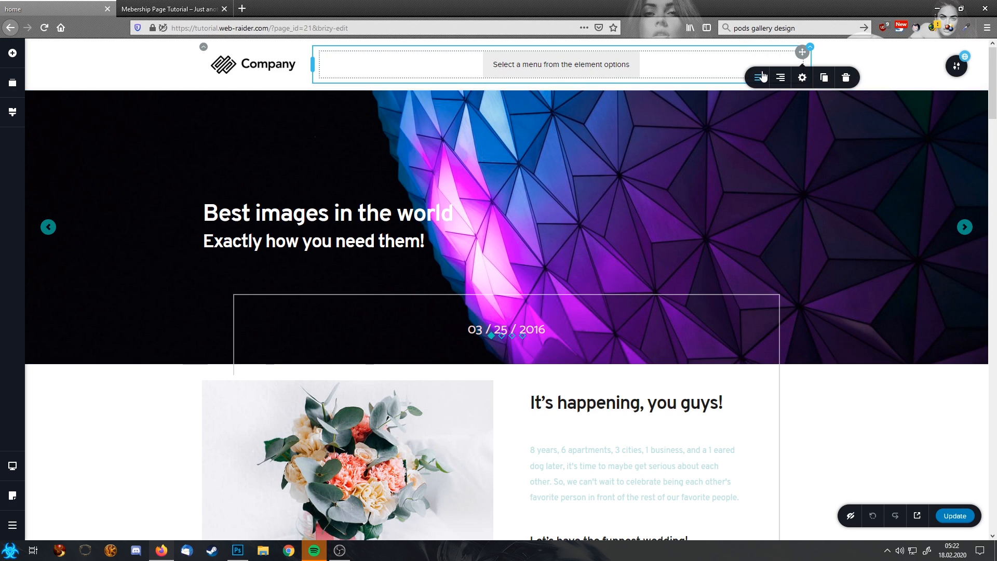
pyautogui.click(759, 78)
pyautogui.click(784, 111)
pyautogui.click(769, 145)
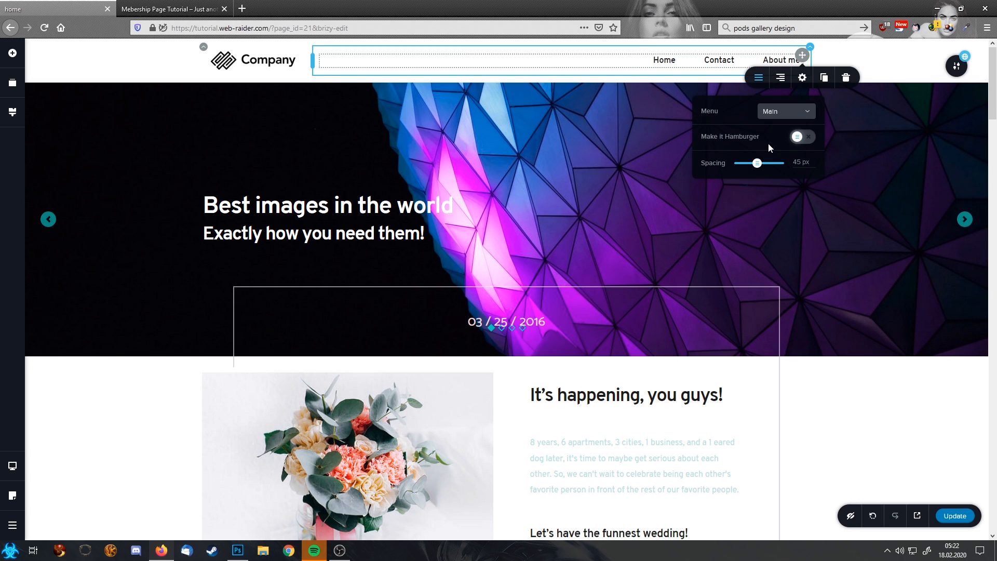
pyautogui.click(781, 78)
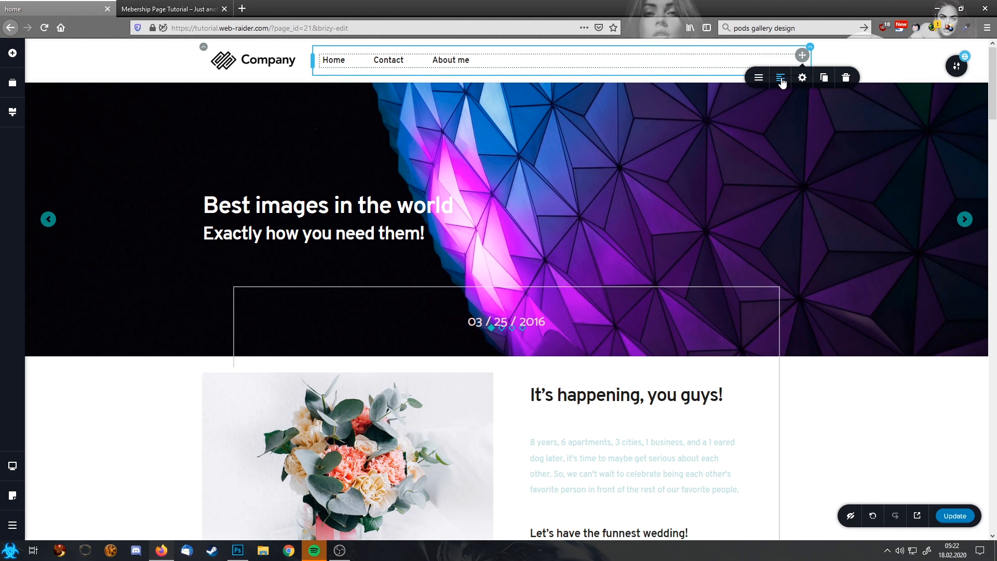
pyautogui.click(781, 78)
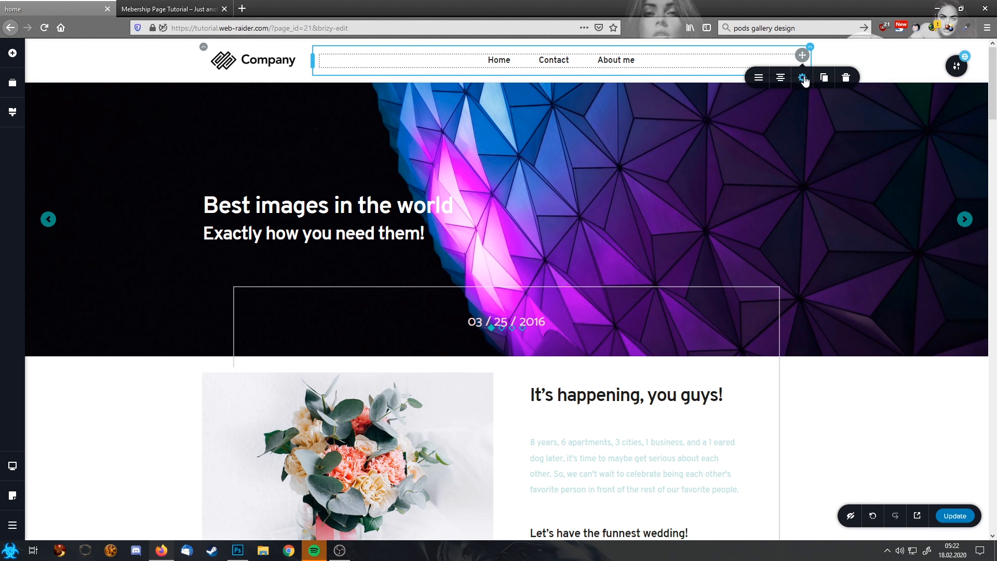
# Step: Set the header menu items' normal color to teal #05CAB6 and their hover color to purple #A170D9
pyautogui.click(621, 60)
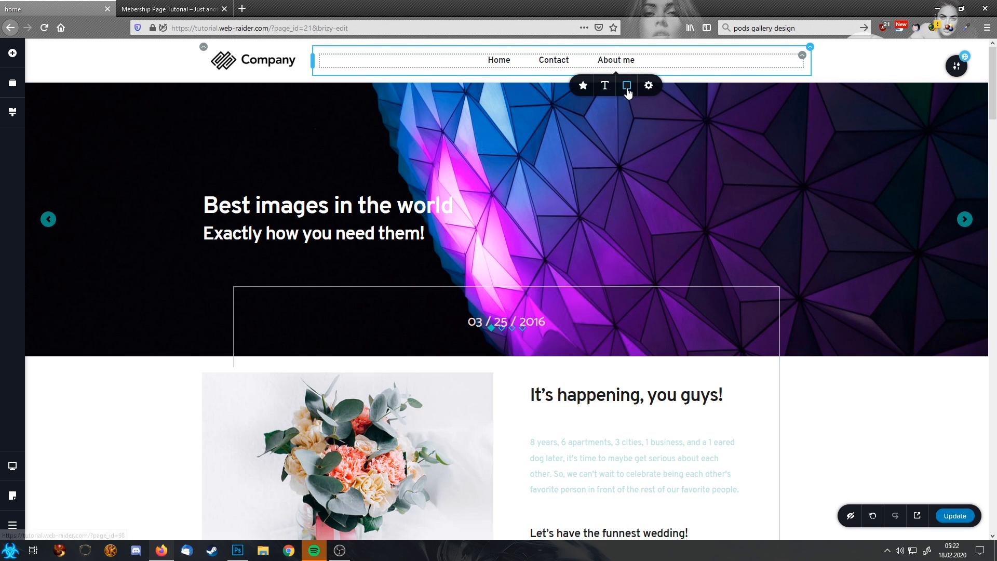
pyautogui.click(628, 90)
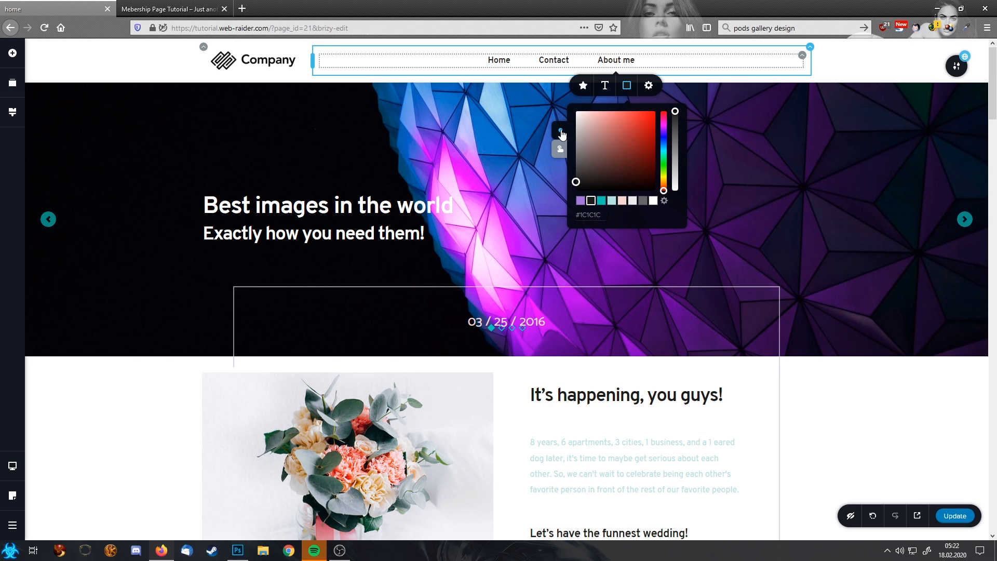
pyautogui.click(601, 200)
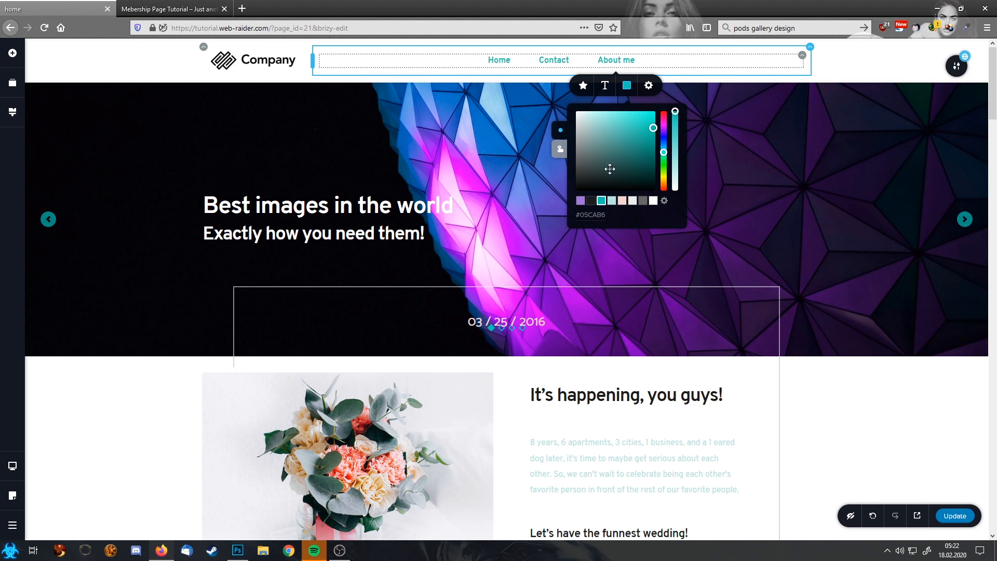
pyautogui.click(560, 152)
pyautogui.click(580, 201)
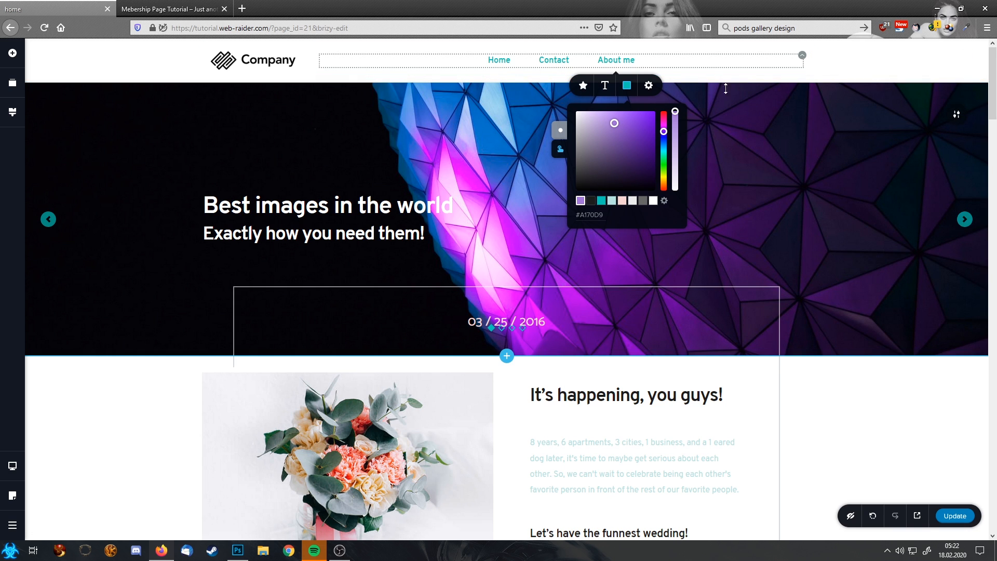
pyautogui.click(711, 78)
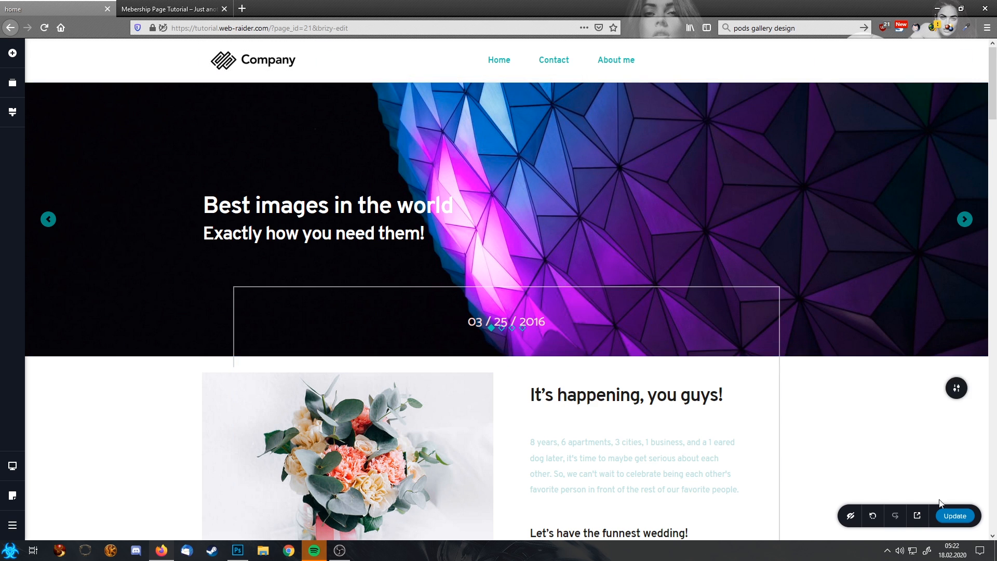
# Step: Save the home page and return to its WordPress edit screen
pyautogui.click(957, 515)
pyautogui.click(12, 524)
pyautogui.click(81, 521)
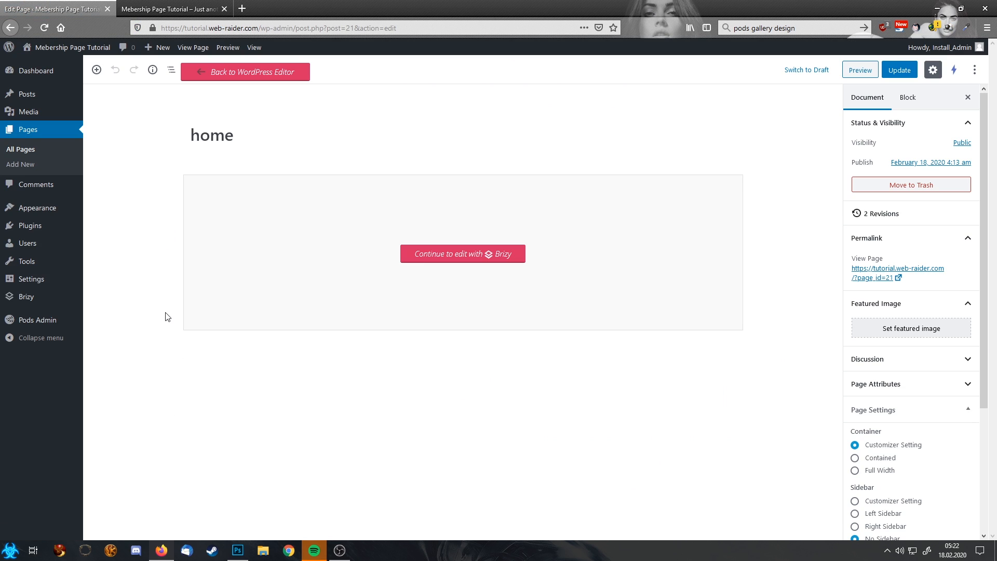
# Step: Create and save a new Pods custom post type with singular label Gallery and plural label Galleries
pyautogui.moveTo(41, 320)
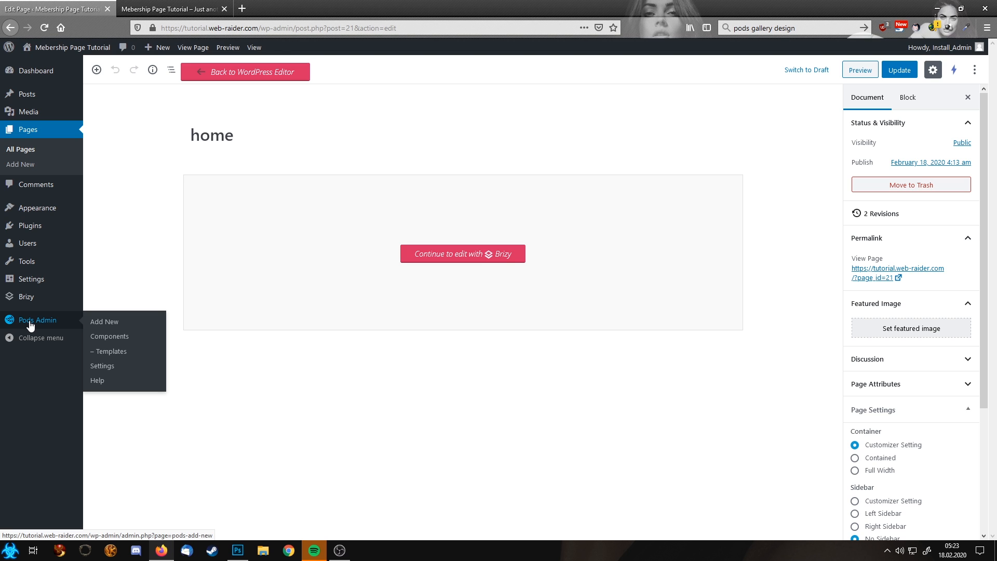
pyautogui.click(107, 327)
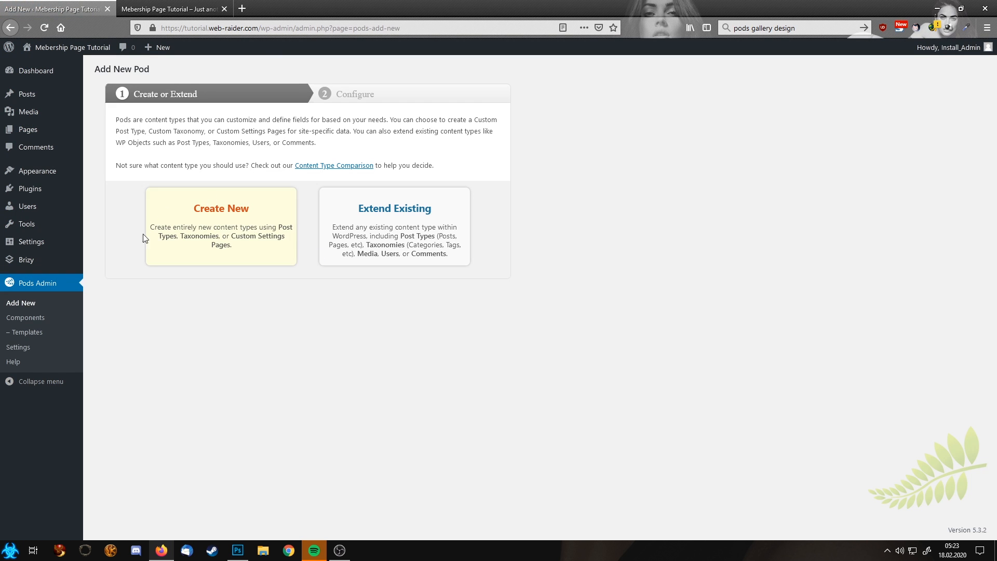
pyautogui.click(220, 237)
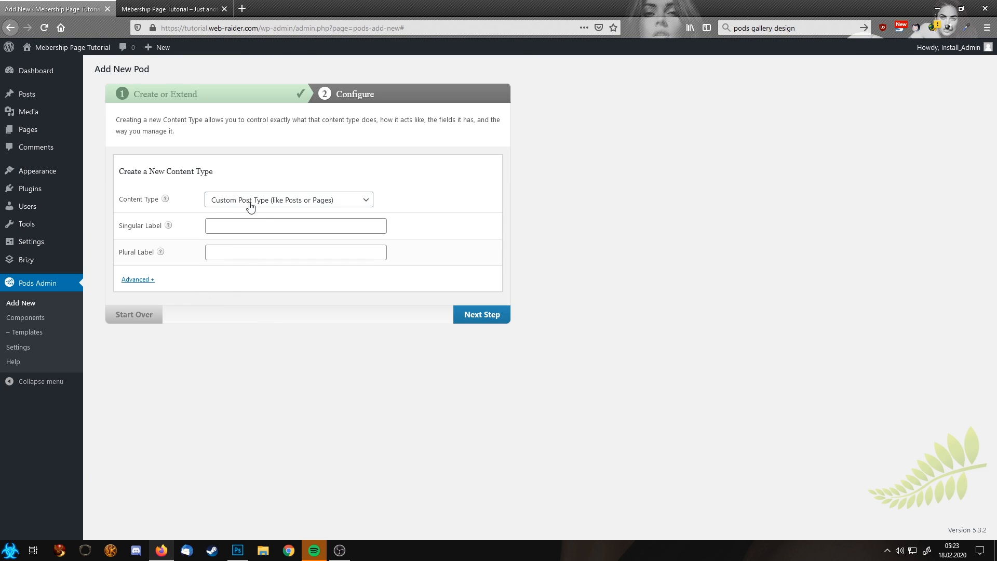
pyautogui.click(271, 228)
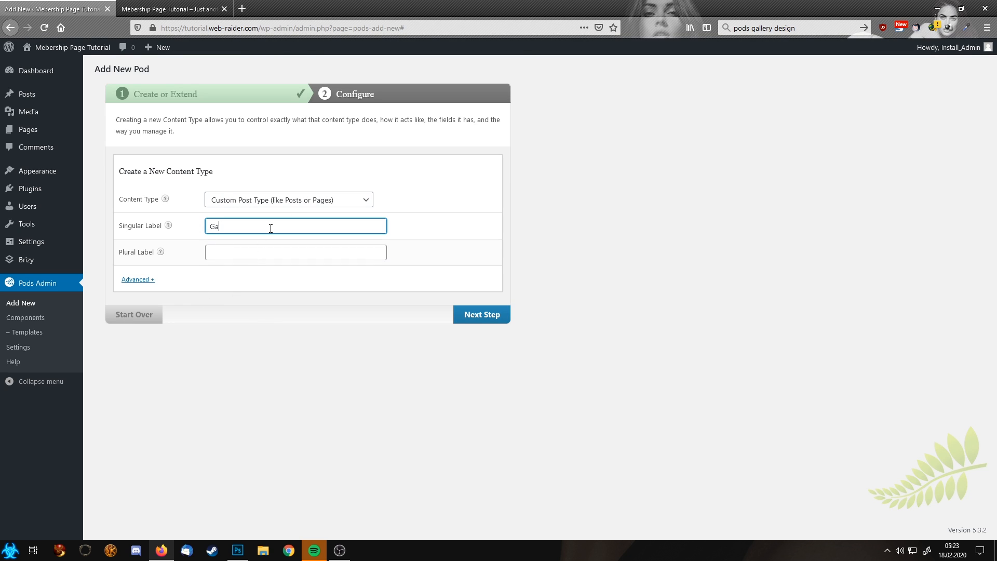
pyautogui.press('Tab')
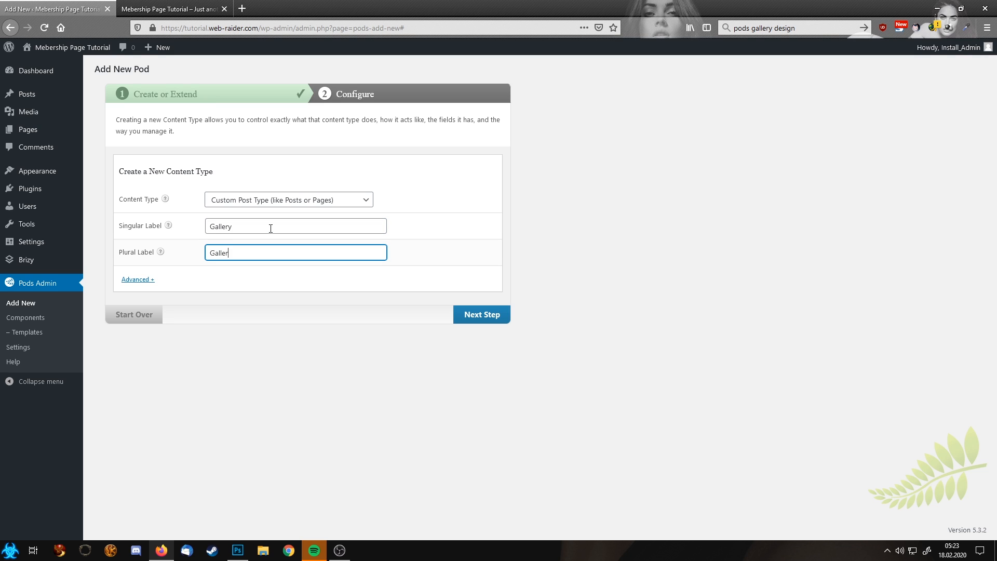
pyautogui.click(494, 319)
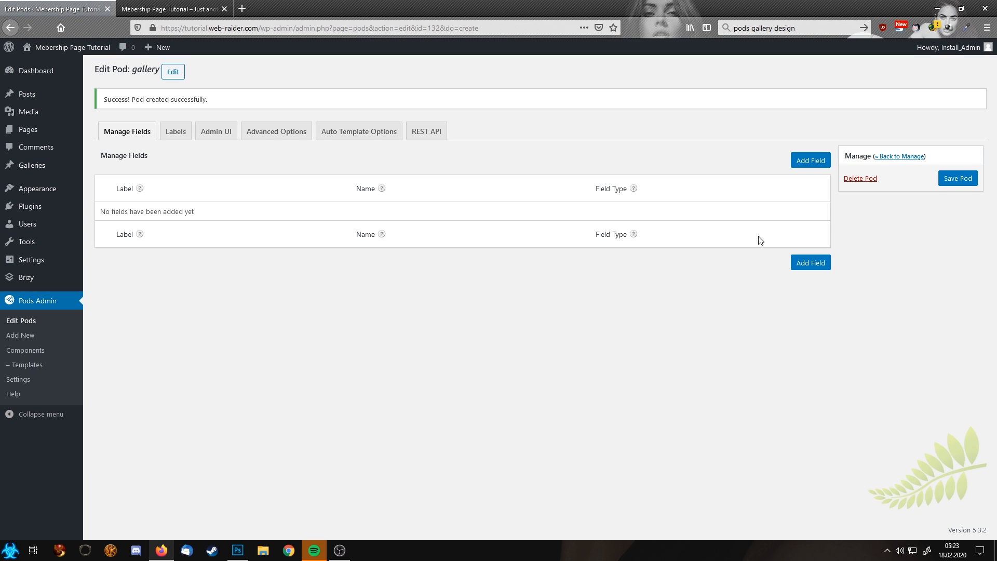
pyautogui.click(957, 180)
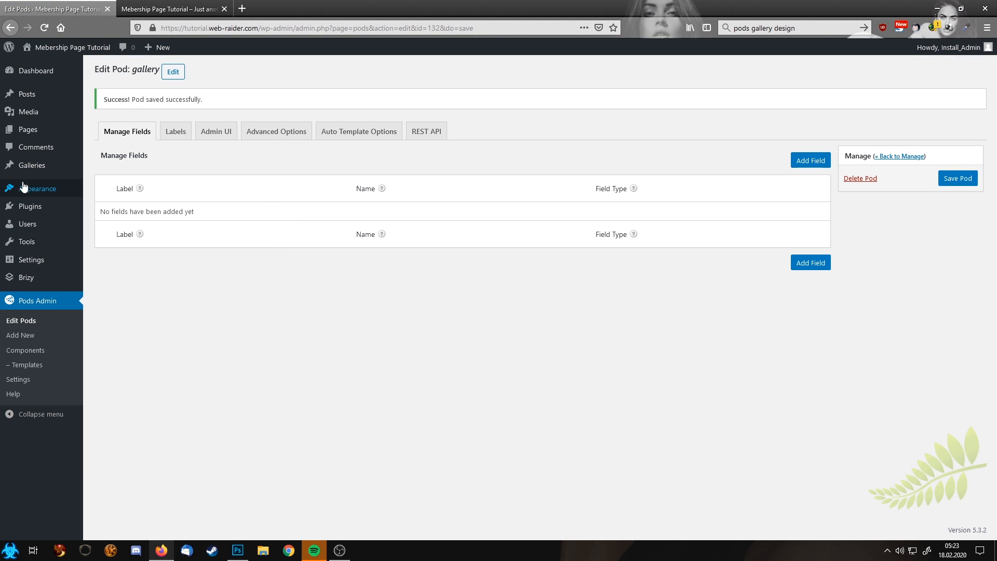
# Step: Open the advanced options of the gallery pod
pyautogui.moveTo(11, 170)
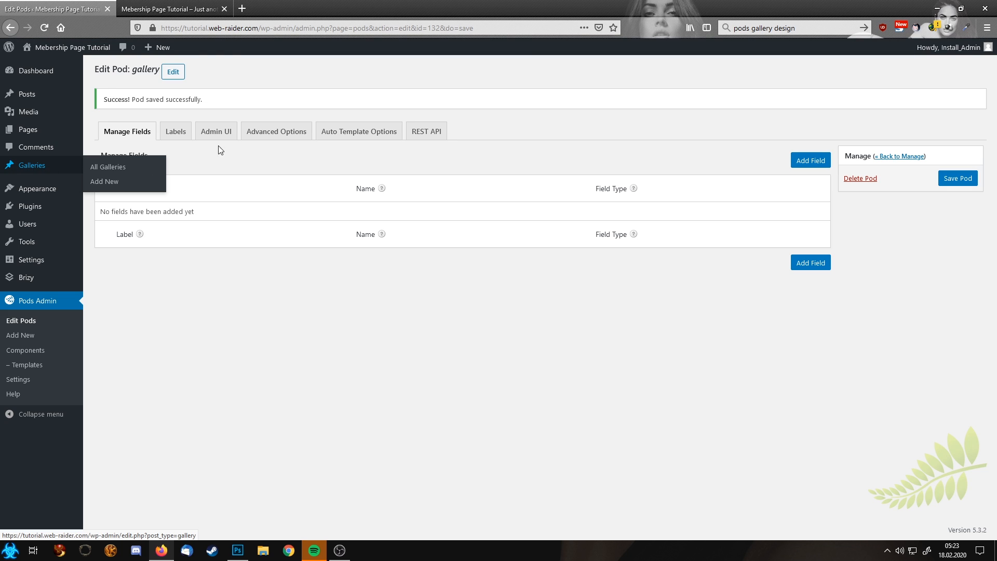
pyautogui.click(268, 136)
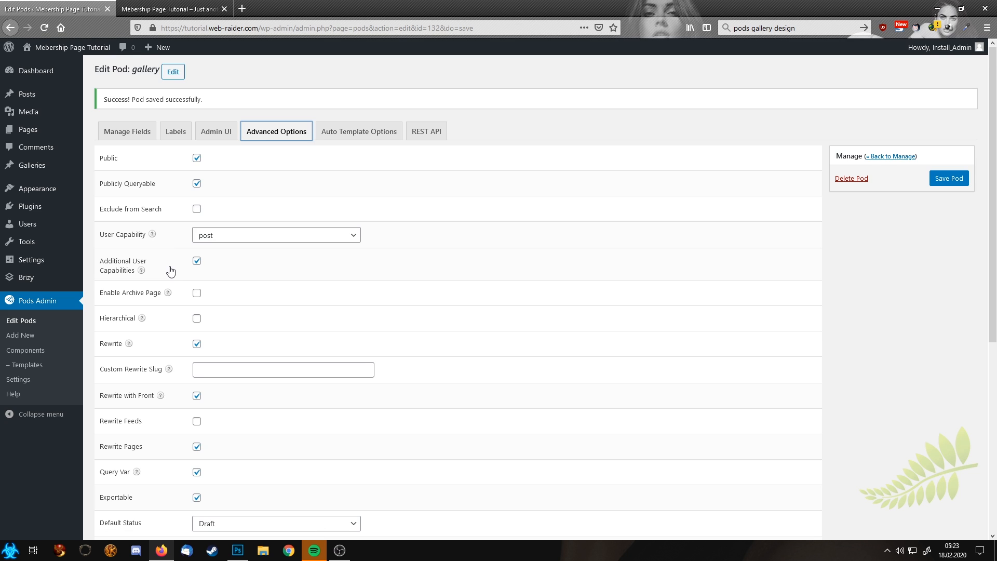
# Step: Open the Dashicons reference linked from the Menu Icon help in the gallery pod's Admin UI settings
pyautogui.click(216, 133)
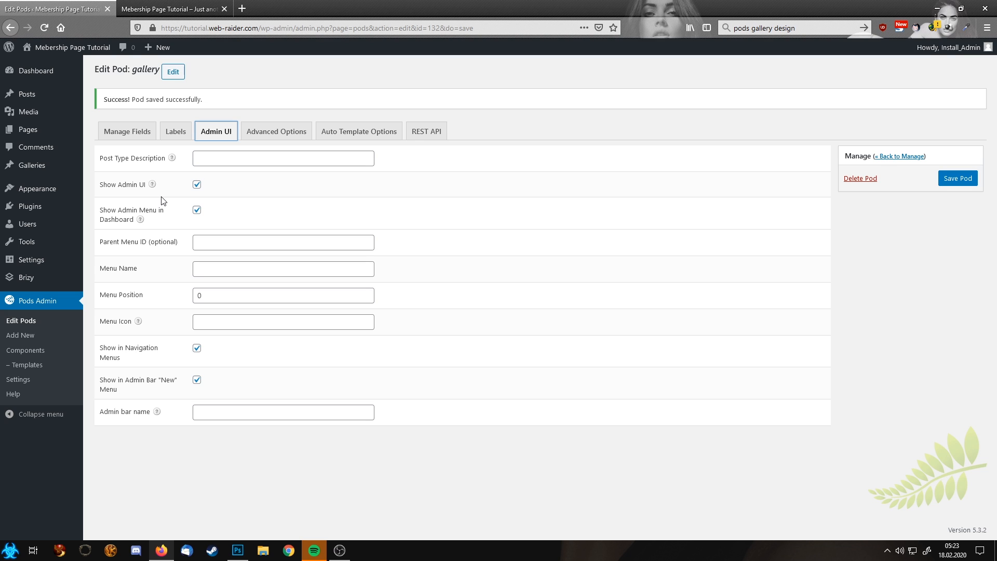
pyautogui.moveTo(138, 322)
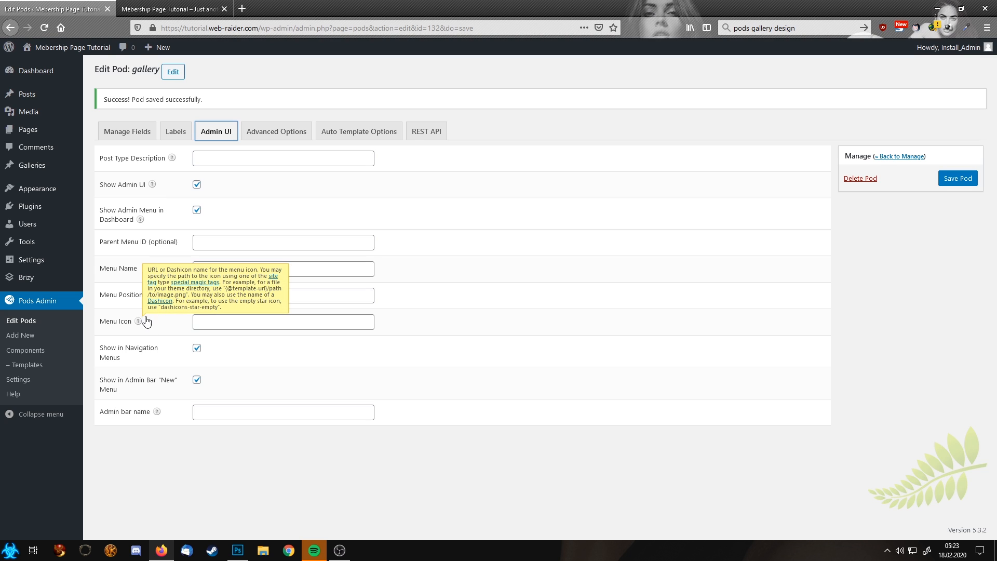
pyautogui.middleClick(160, 300)
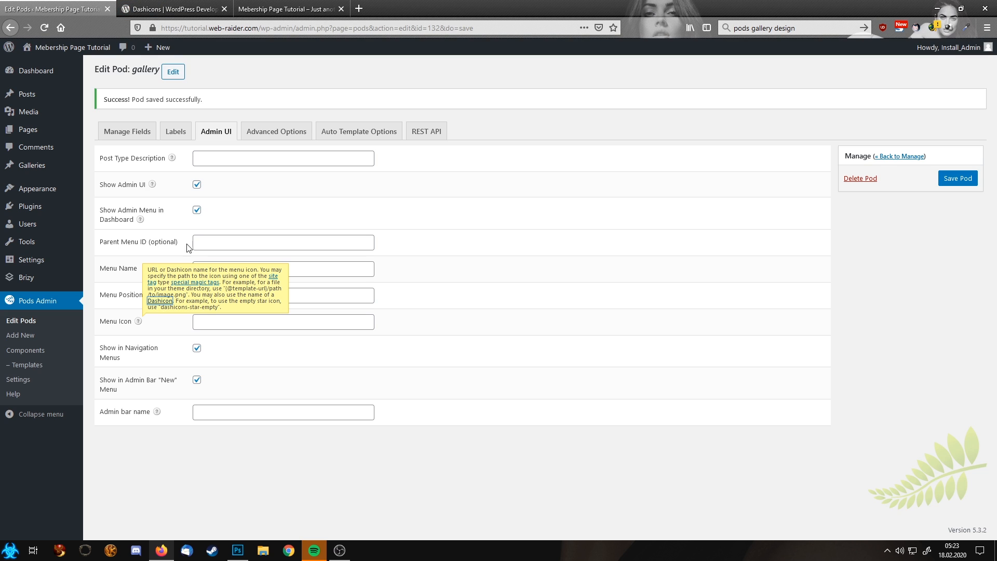
pyautogui.click(176, 8)
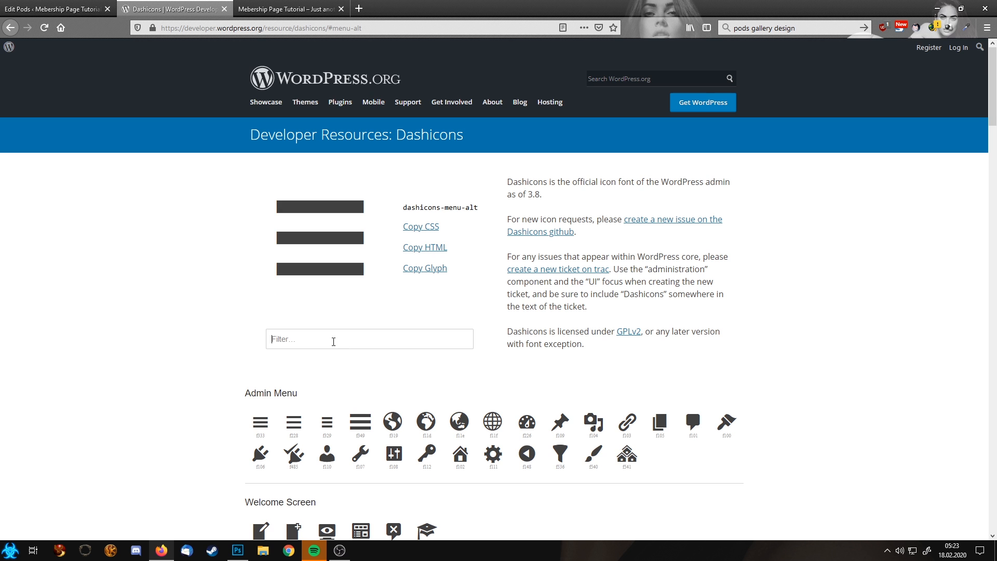
# Step: Choose the layout icon in the Misc section of the Dashicons list and copy its name, dashicons-layout
pyautogui.scroll(-10, 334, 342)
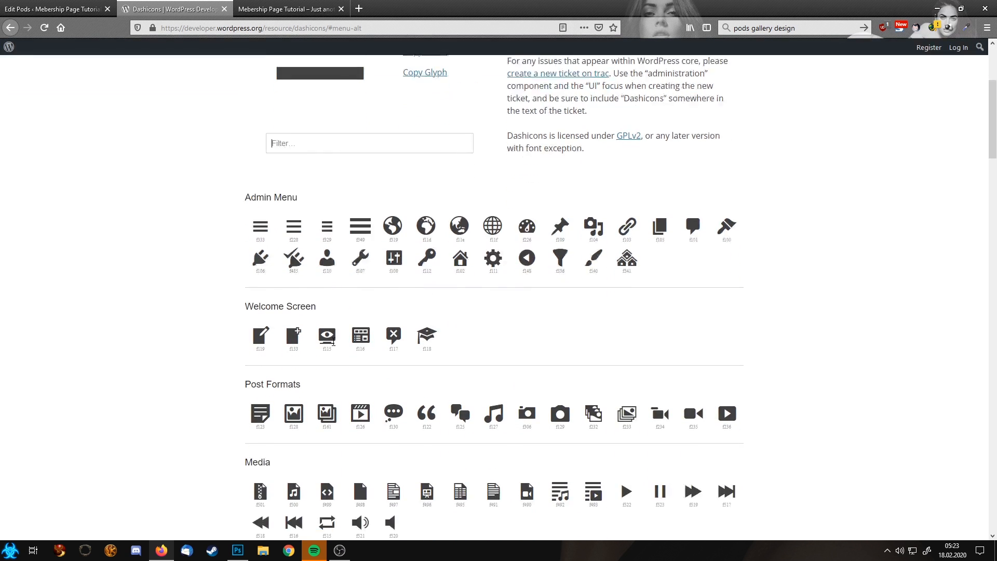
pyautogui.scroll(-6, 339, 347)
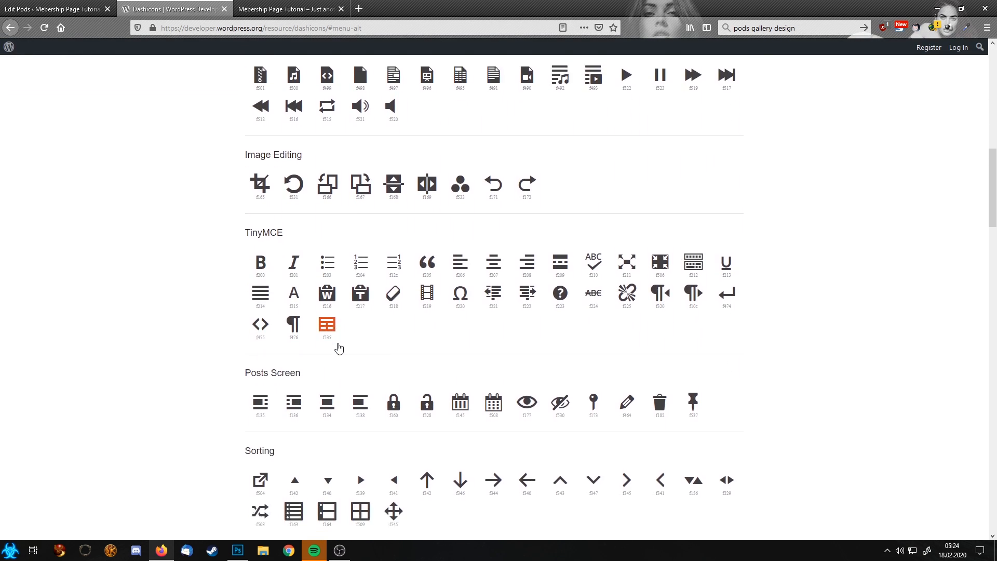
pyautogui.scroll(-4, 339, 346)
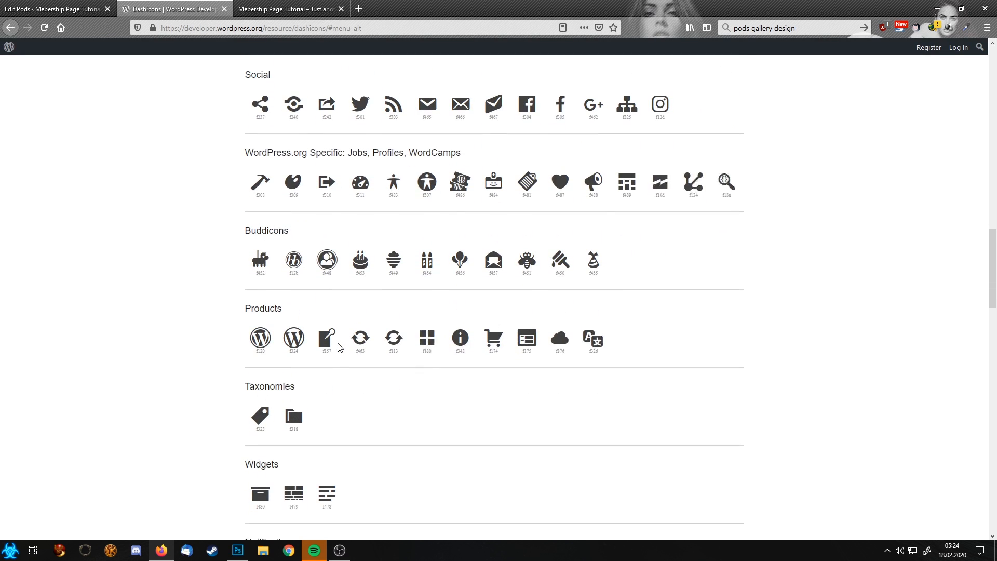
pyautogui.scroll(-4, 339, 347)
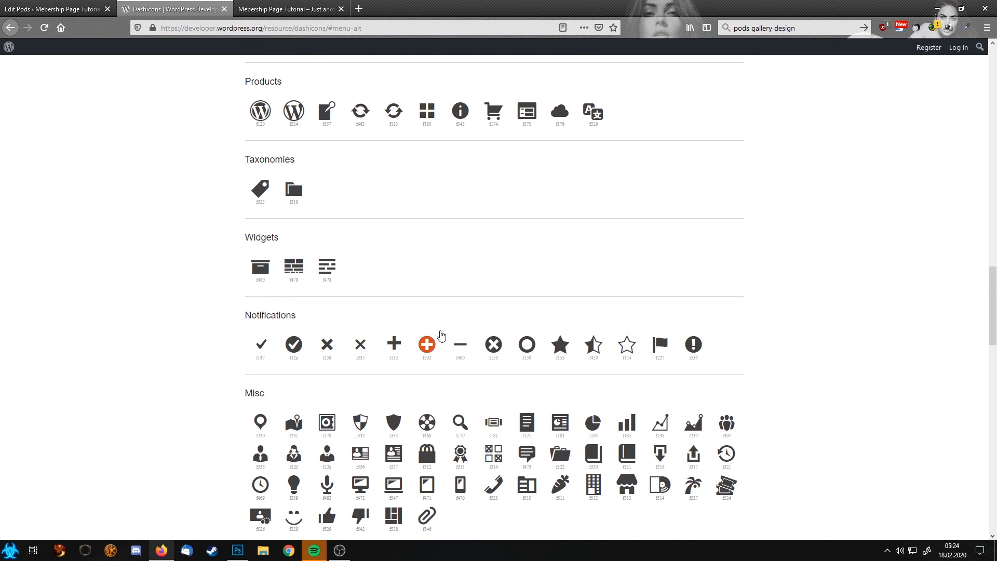
pyautogui.scroll(-3, 438, 337)
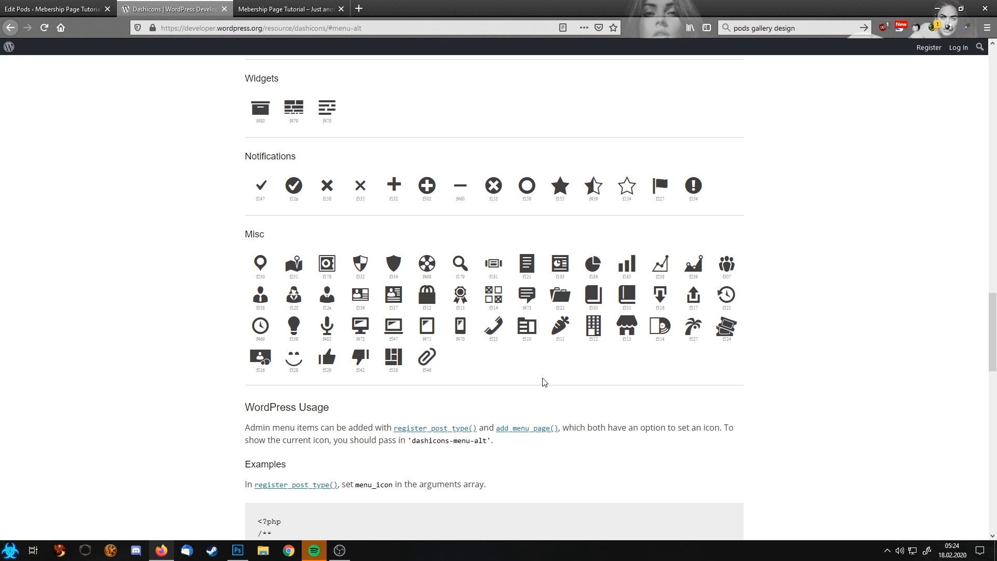
pyautogui.click(393, 358)
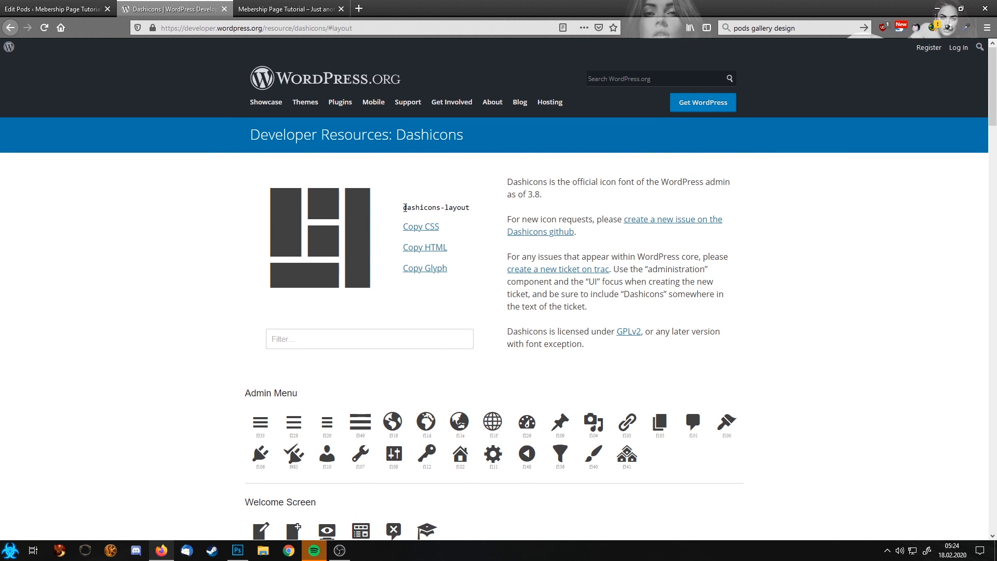
pyautogui.moveTo(405, 209); pyautogui.dragTo(475, 210)
pyautogui.hotkey('ctrl', 'c')
# Step: Set the gallery pod's menu icon to dashicons-layout and save the pod
pyautogui.click(59, 5)
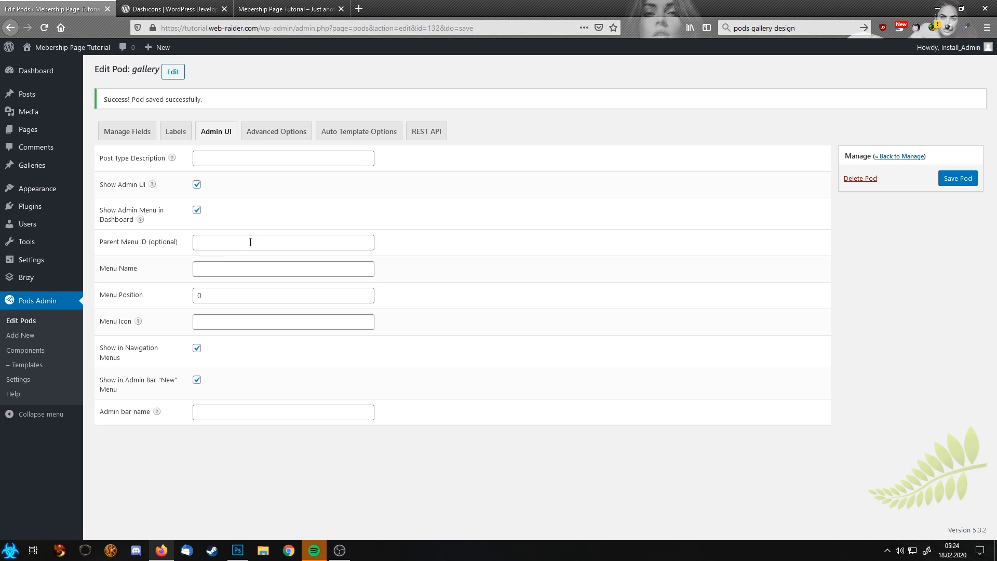
pyautogui.click(206, 320)
pyautogui.hotkey('ctrl', 'v')
pyautogui.click(957, 178)
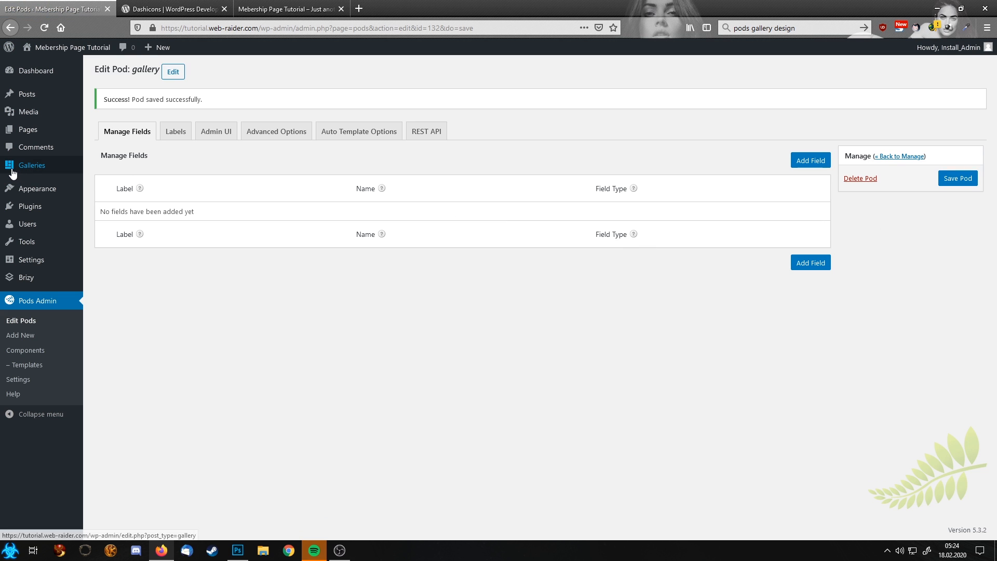
# Step: Set the gallery pod's menu position to 1 in its Admin UI settings and save the pod
pyautogui.moveTo(11, 170)
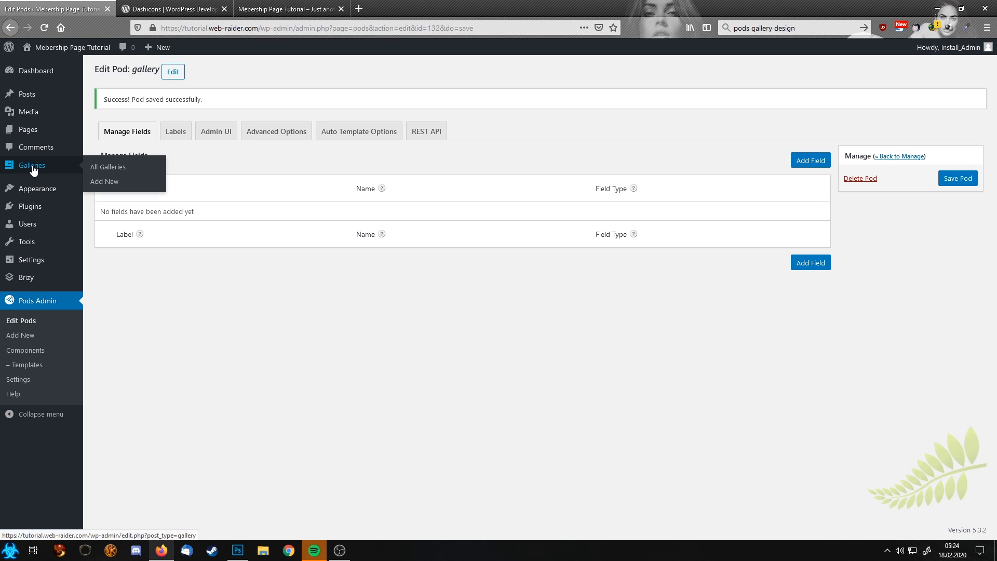
pyautogui.click(217, 135)
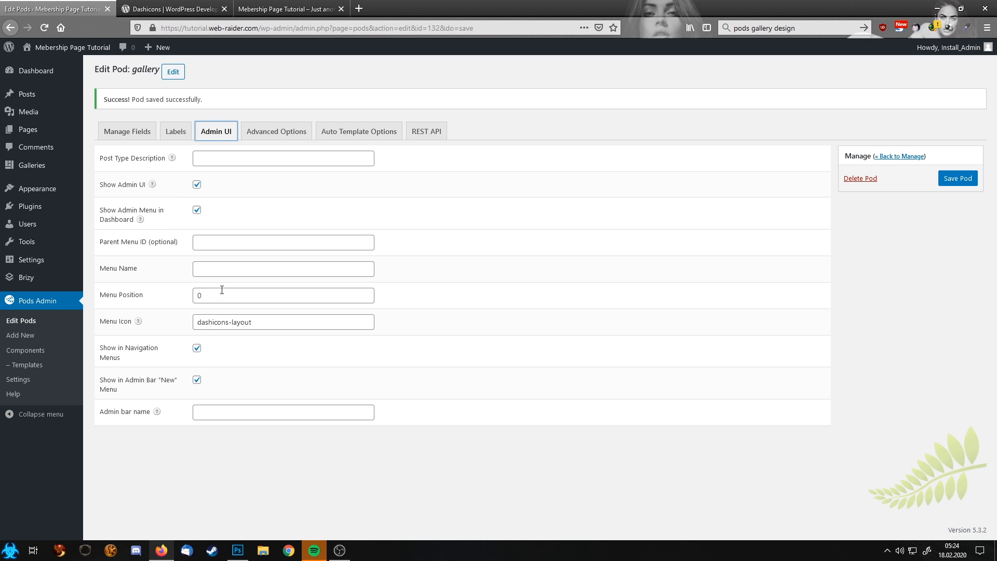
pyautogui.click(167, 293)
pyautogui.write('1')
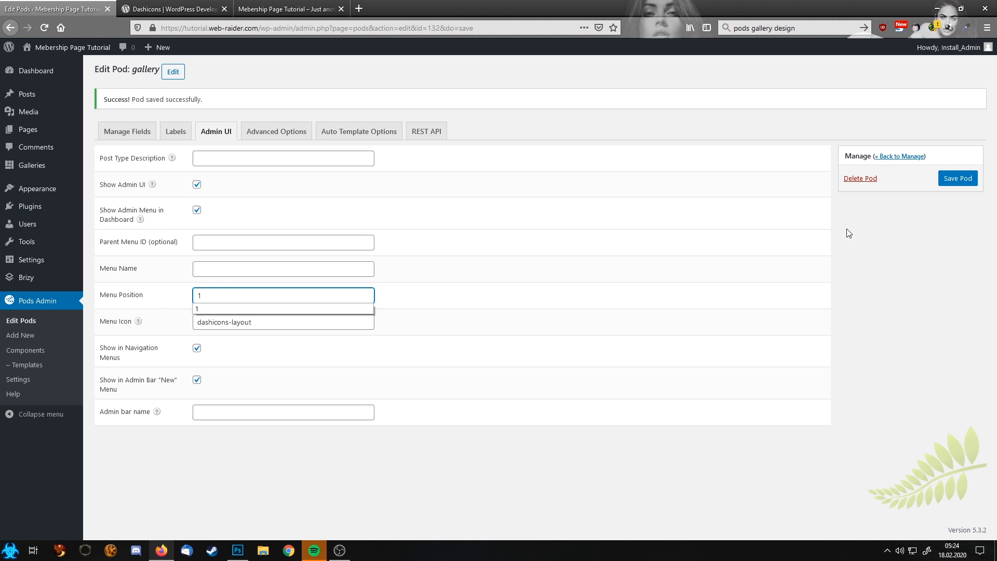
pyautogui.click(957, 178)
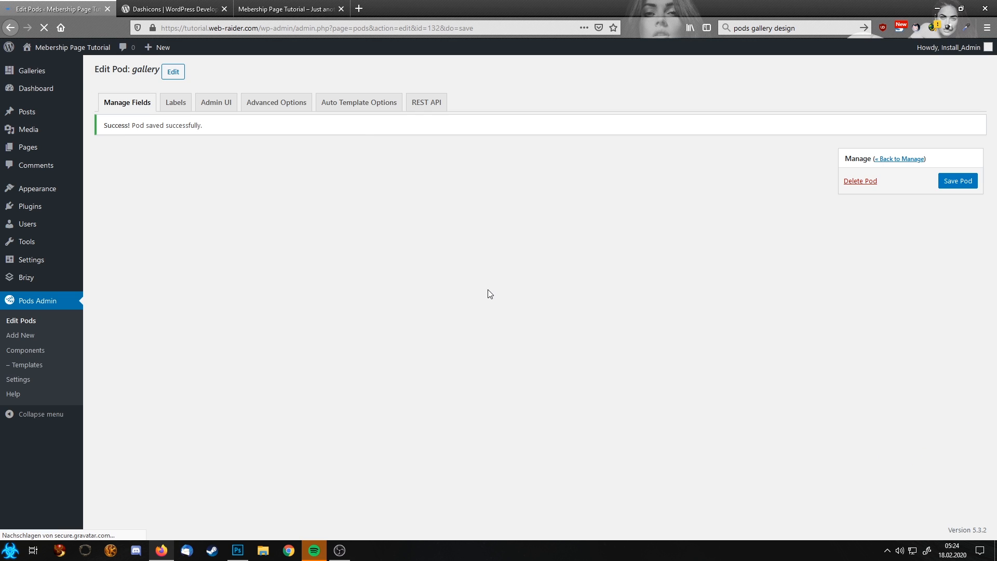
# Step: Add a new field to the gallery pod labelled "Phopor Gallery" with the field type File / Image / Video
pyautogui.moveTo(22, 77)
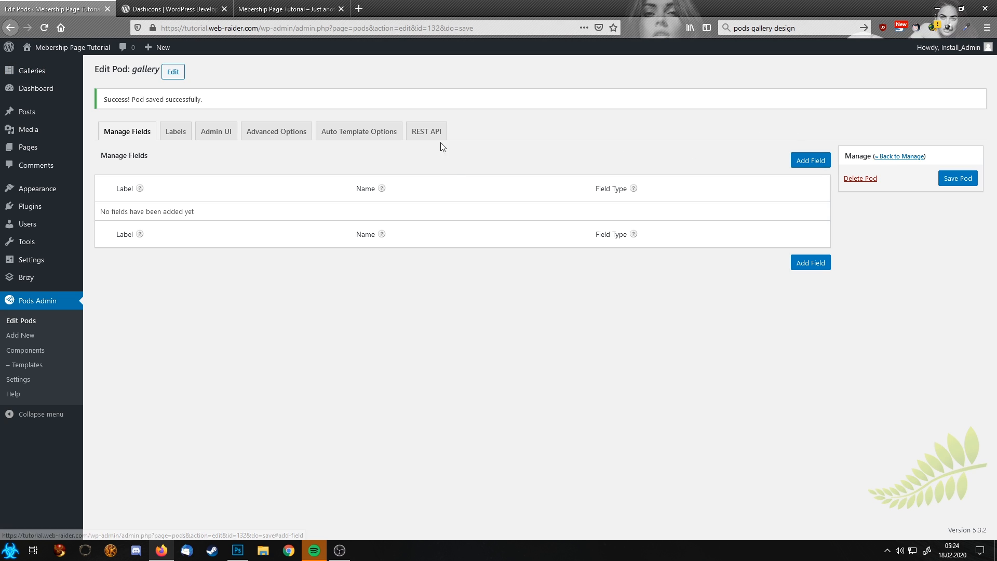
pyautogui.click(806, 160)
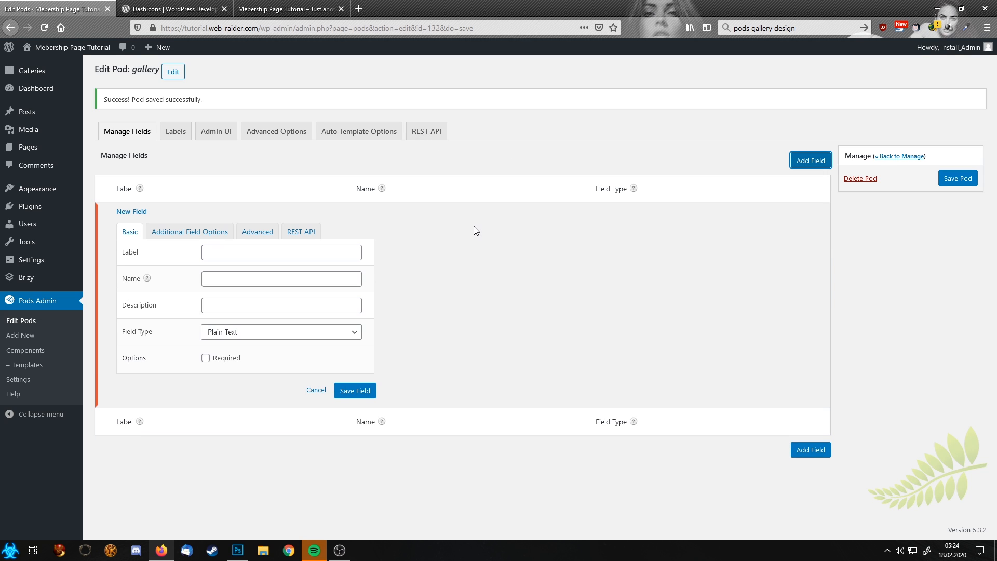
pyautogui.click(241, 251)
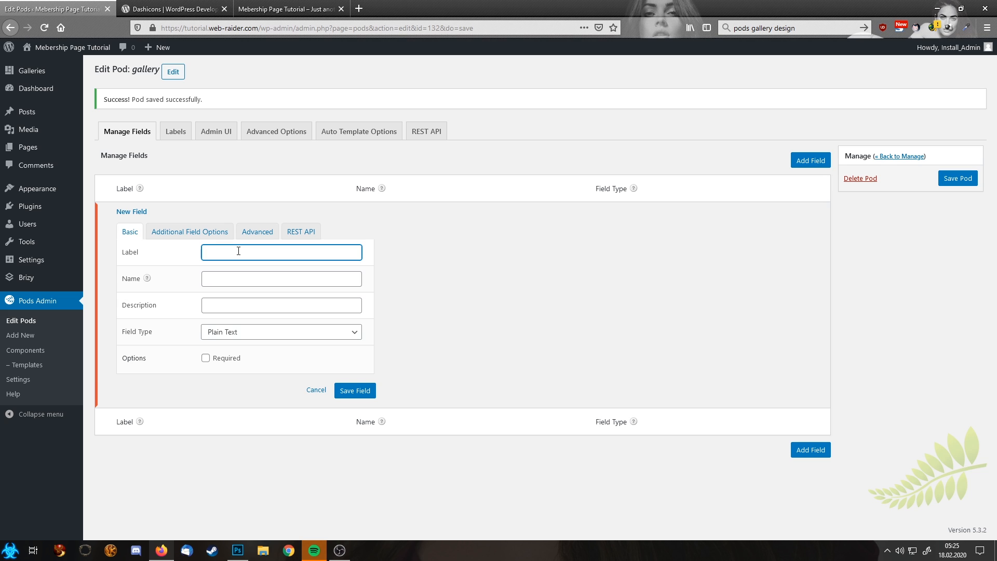
pyautogui.write('P')
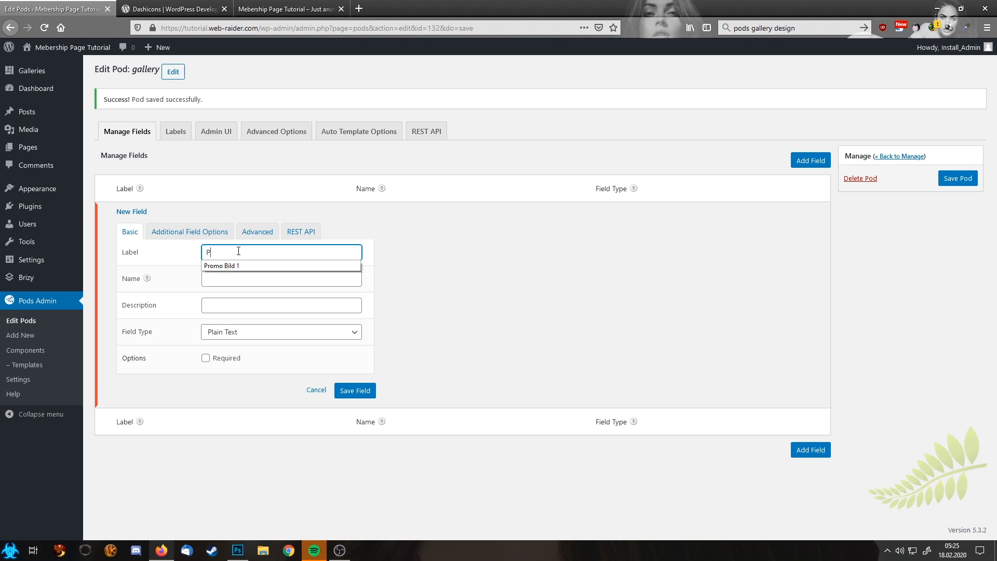
pyautogui.write('hopor')
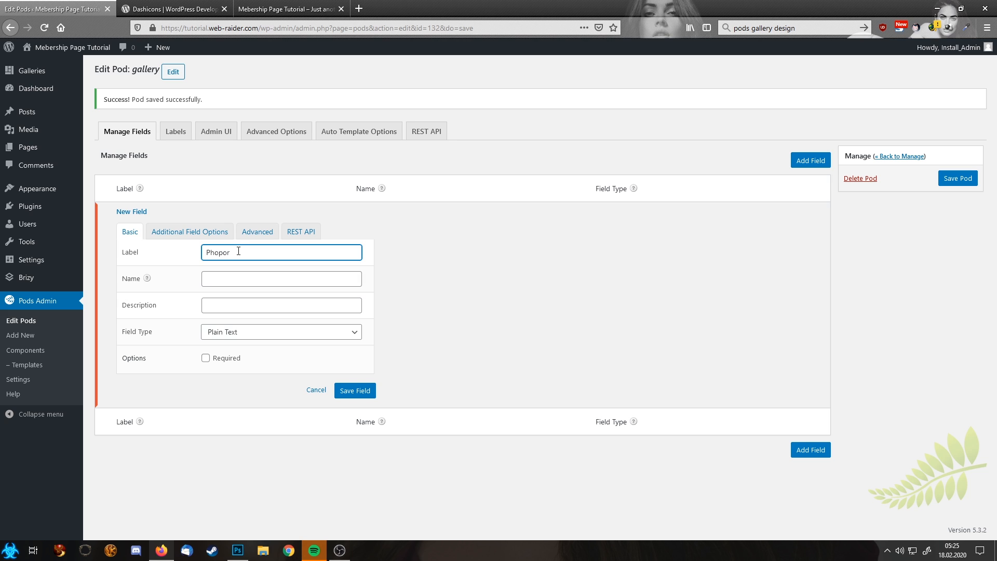
pyautogui.write('Gallery')
pyautogui.click(272, 278)
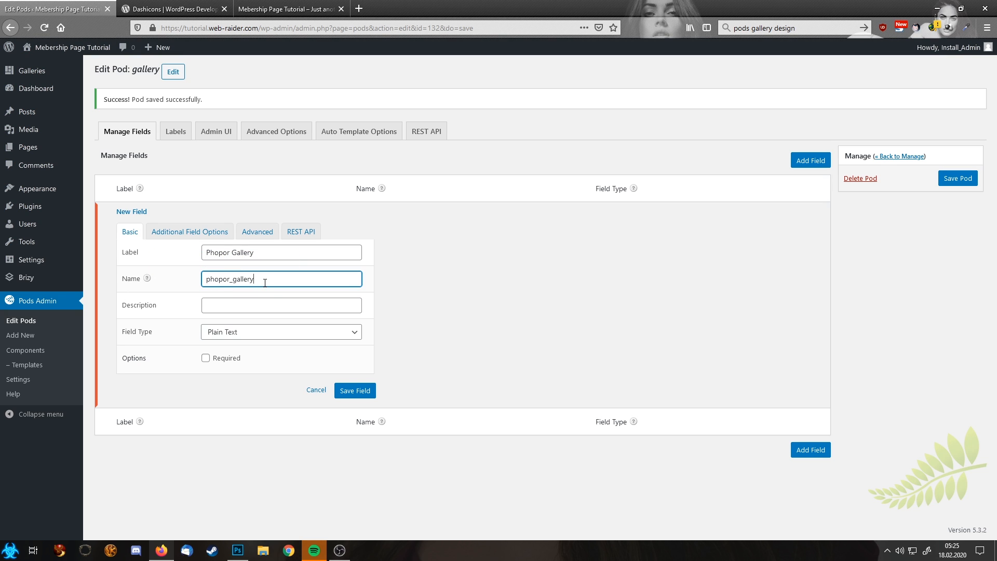
pyautogui.click(263, 333)
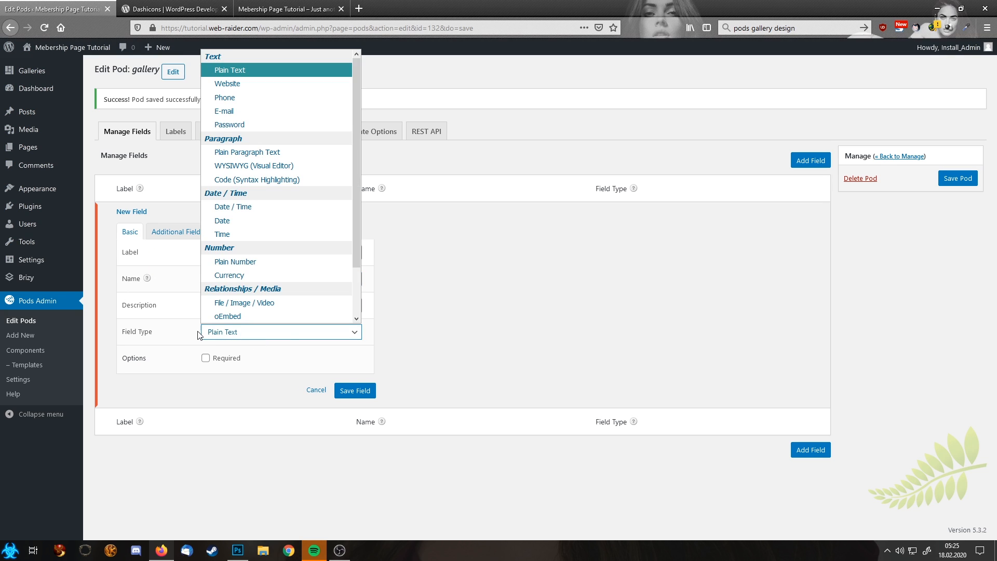
pyautogui.click(249, 305)
# Step: Set the new field's upload limit to Multiple Files, keeping Upload and/or Select (Media Library) as the file uploader
pyautogui.click(182, 234)
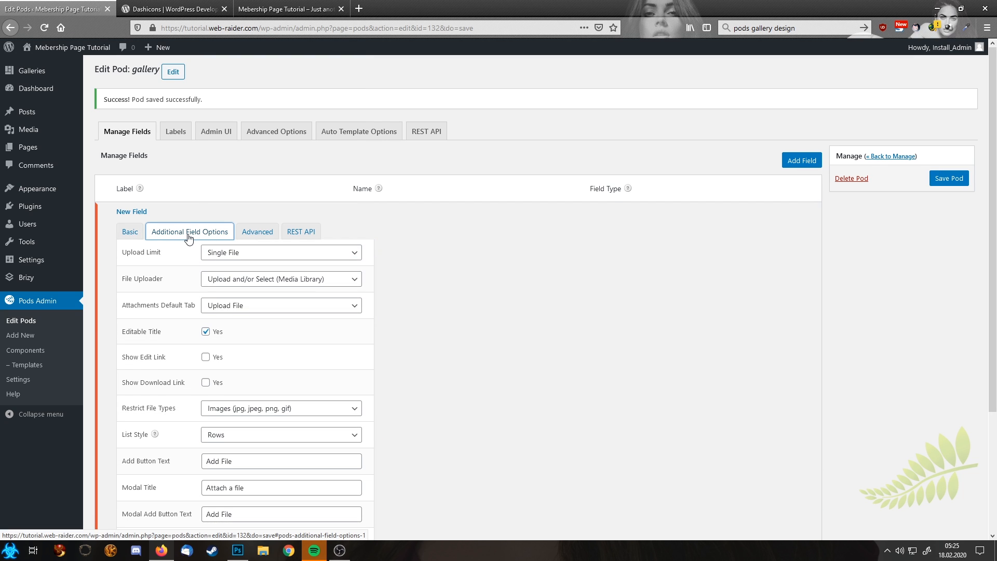
pyautogui.click(246, 255)
pyautogui.click(219, 281)
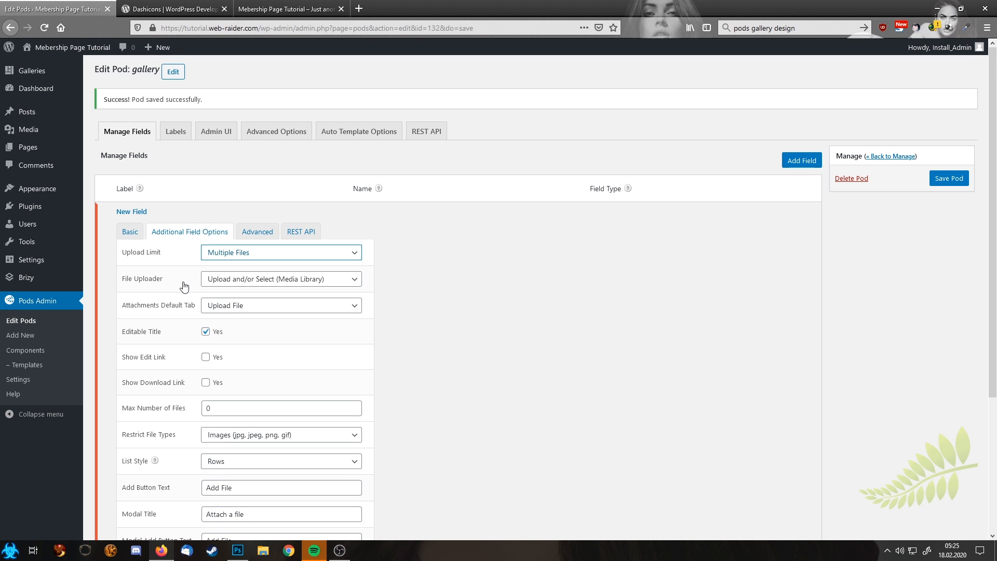
pyautogui.click(272, 284)
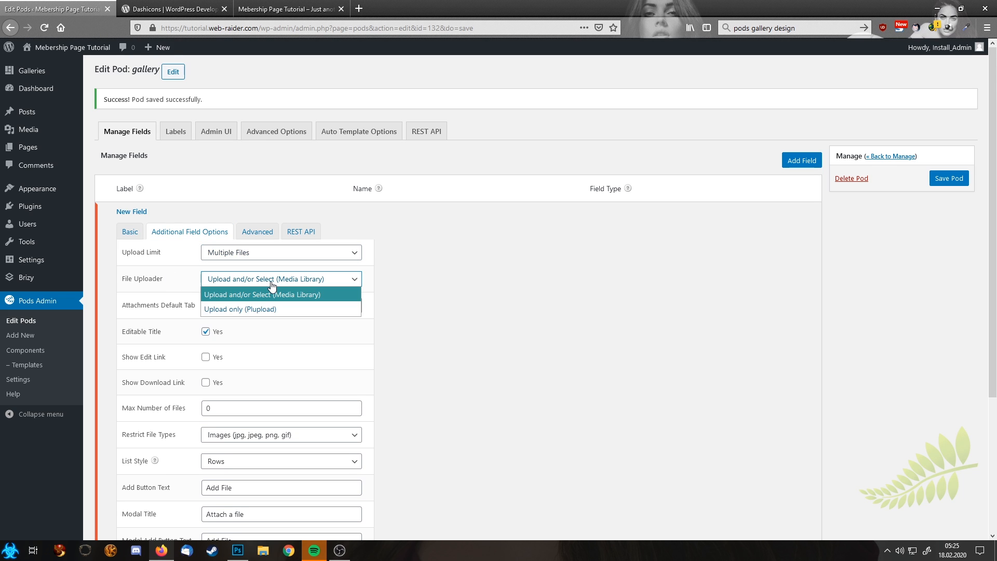
pyautogui.click(272, 285)
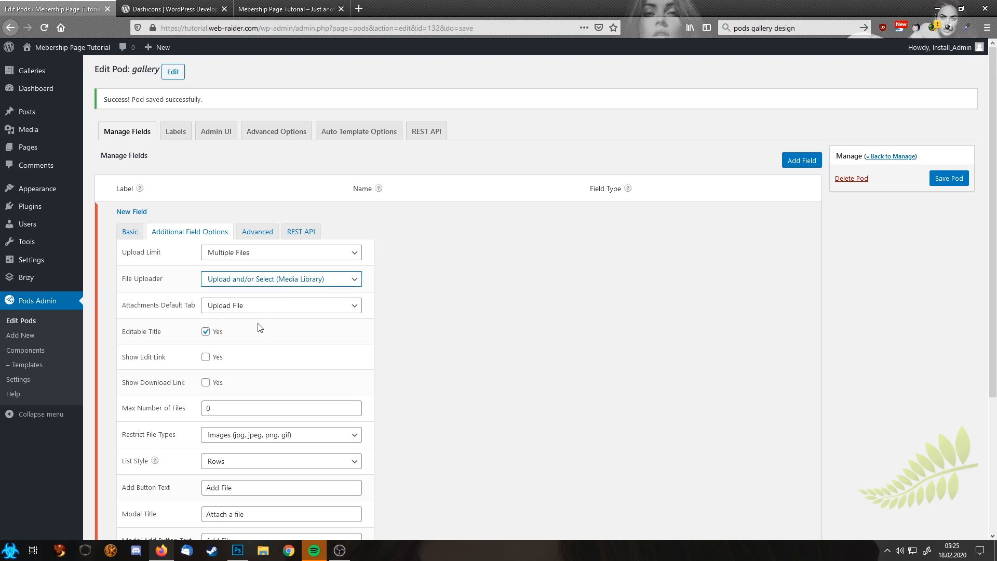
# Step: Enable output as a WP Gallery for the new field and set its gallery image links to Media File
pyautogui.scroll(-2, 260, 327)
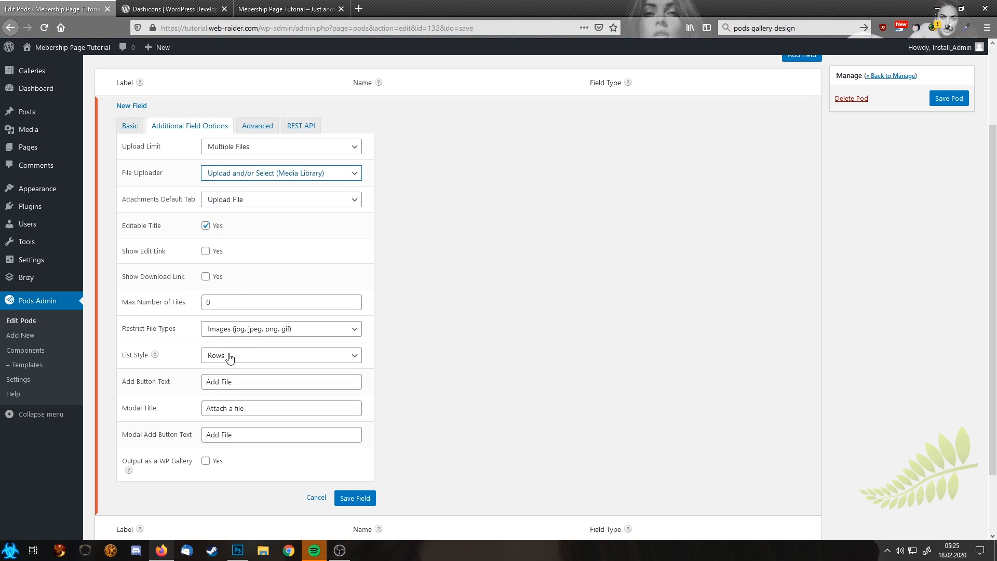
pyautogui.scroll(-2, 251, 364)
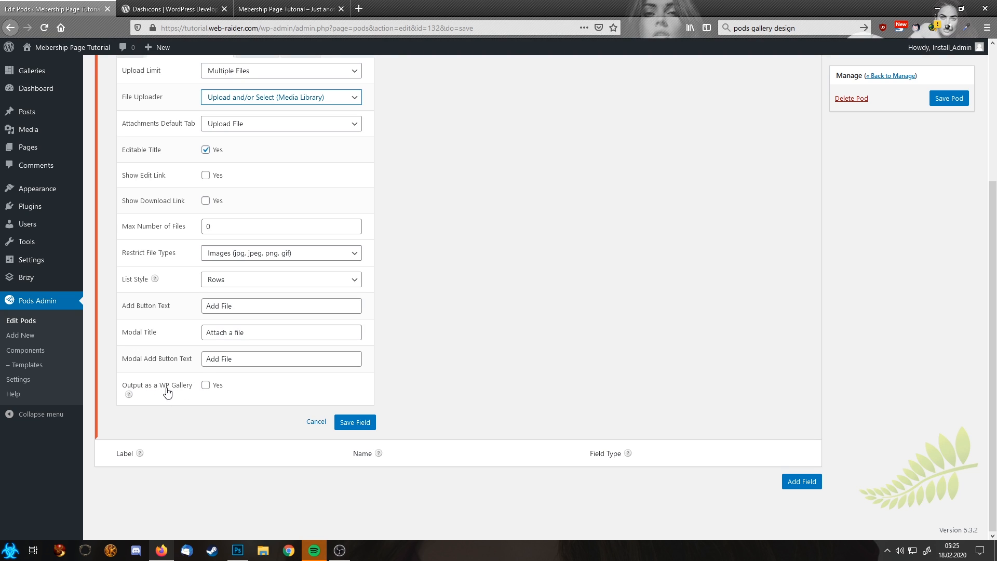
pyautogui.click(206, 385)
pyautogui.scroll(-3, 244, 377)
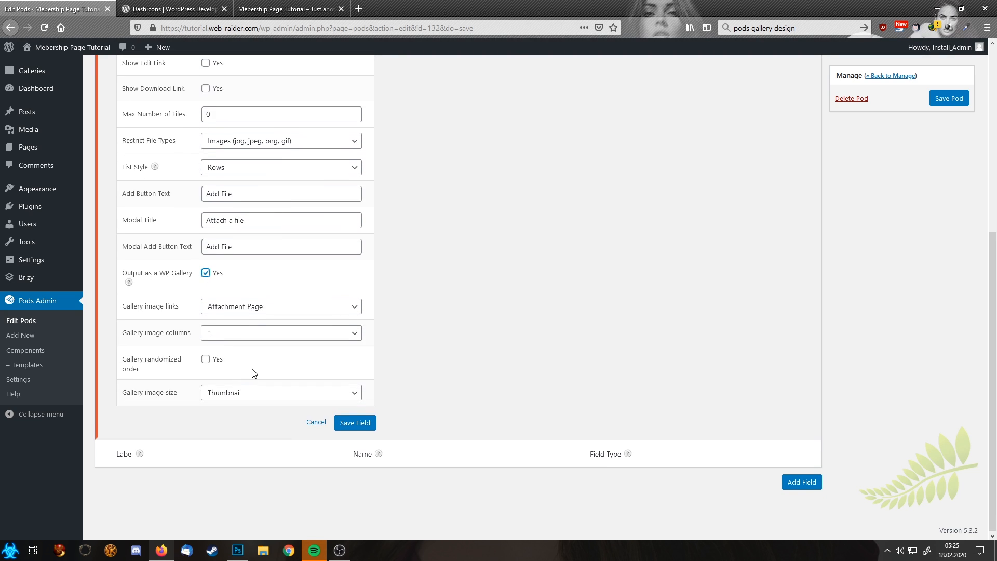
pyautogui.click(264, 311)
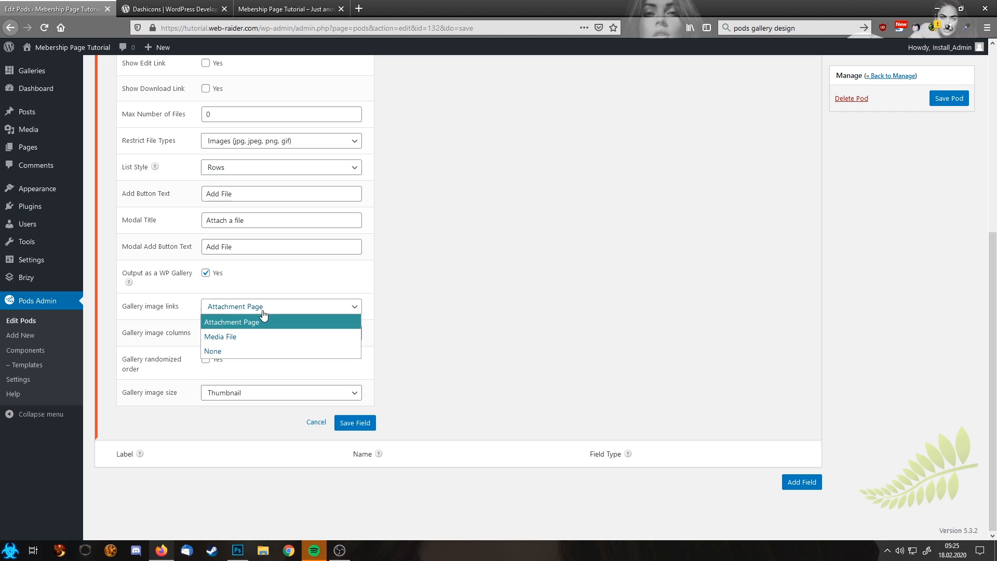
pyautogui.click(242, 342)
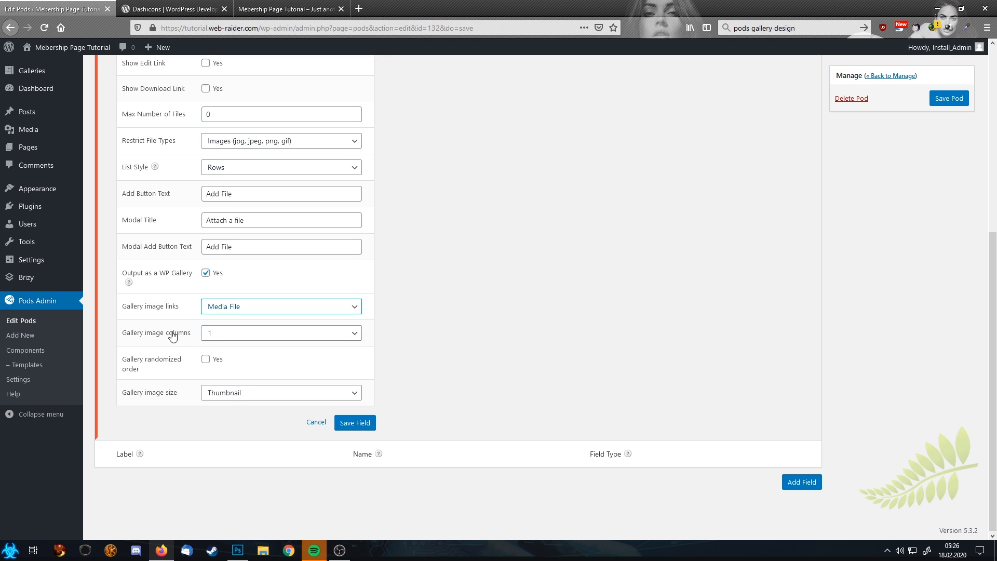
# Step: Set the Phopor Gallery field's gallery image columns to 3 and its gallery image size to Medium
pyautogui.click(233, 336)
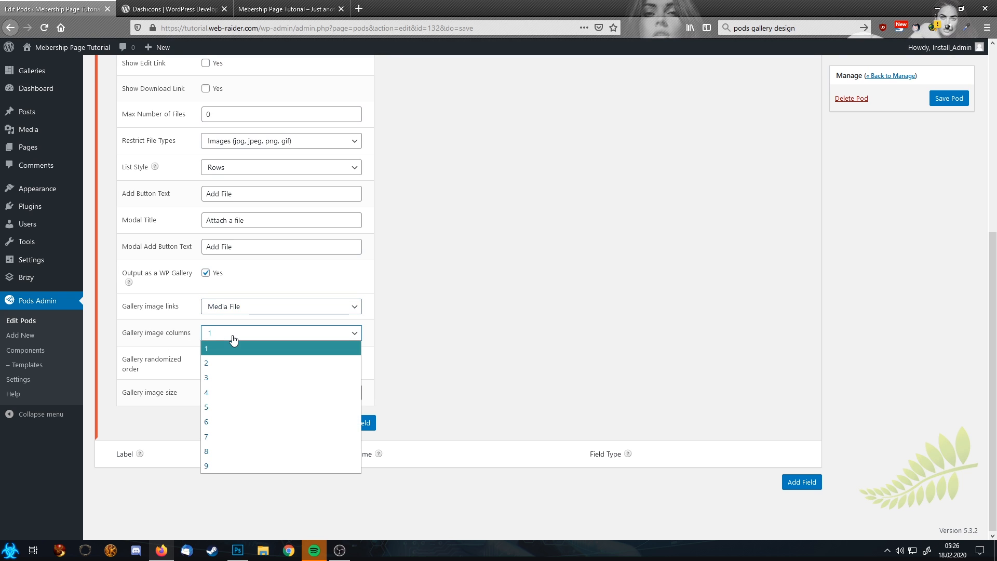
pyautogui.click(222, 381)
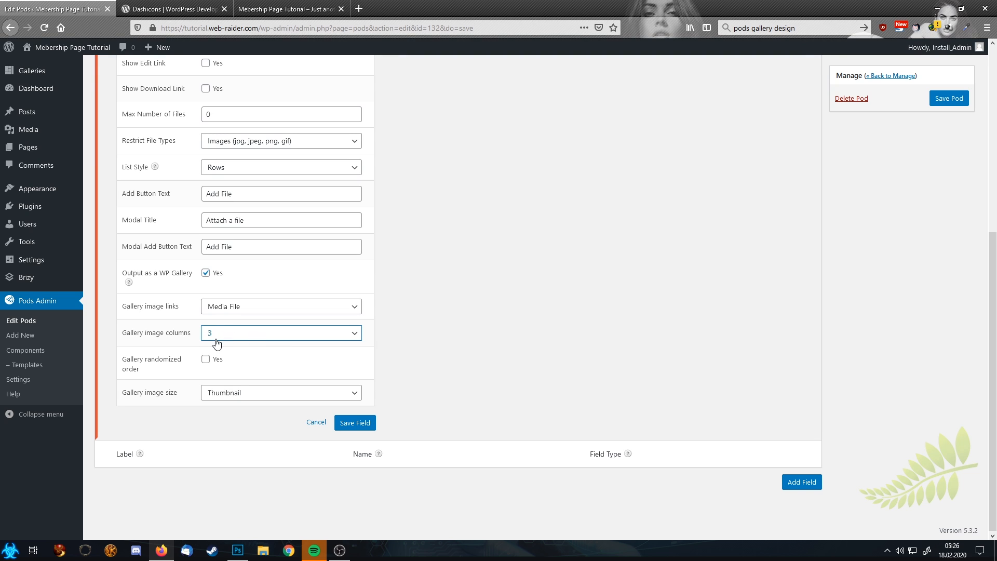
pyautogui.click(239, 397)
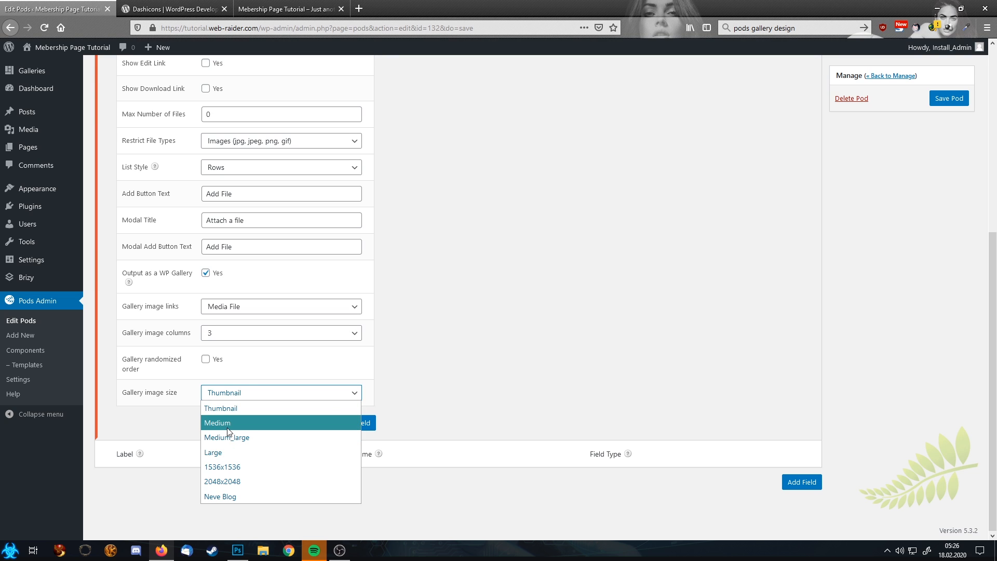
pyautogui.click(228, 427)
pyautogui.click(245, 397)
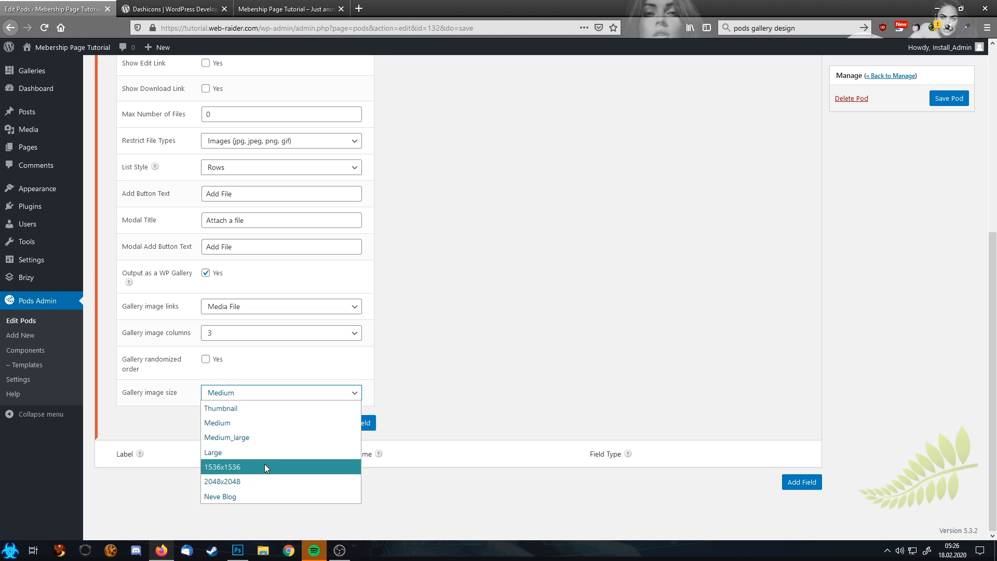
# Step: Enable randomized gallery order for the Phopor Gallery field and save the field
pyautogui.click(263, 369)
pyautogui.click(183, 372)
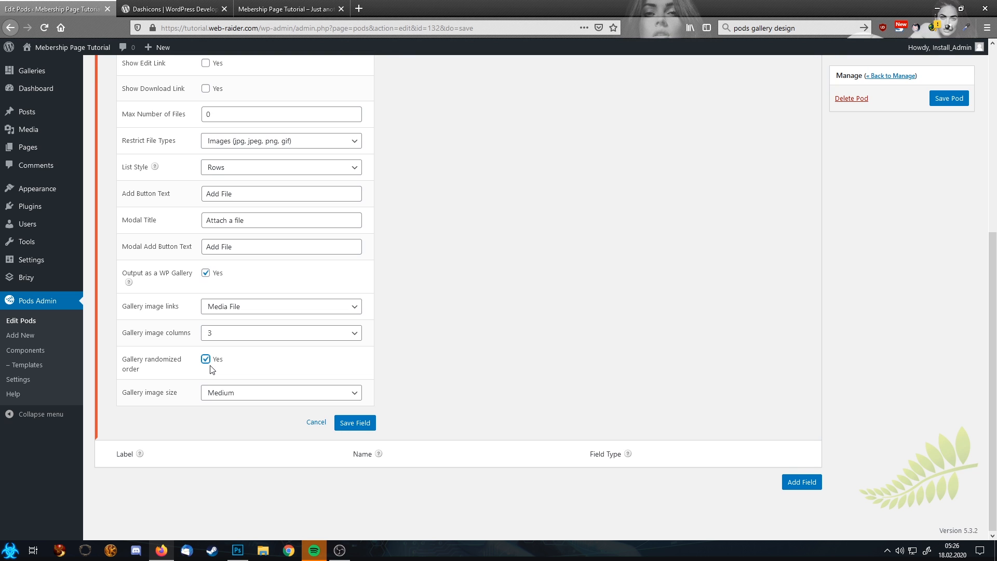
pyautogui.click(349, 423)
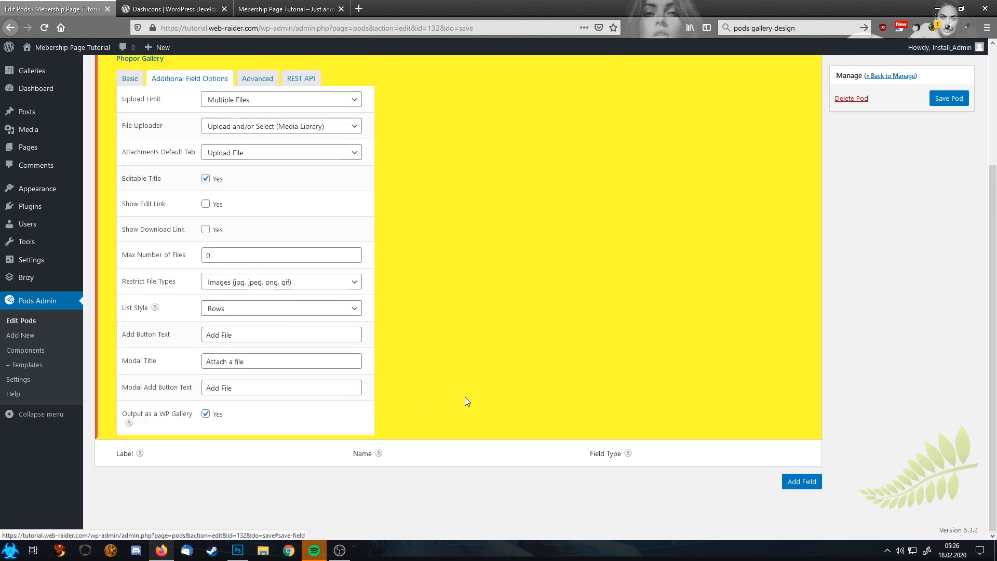
# Step: Check the Phopor Gallery field's name in its basic settings, then update the field and save the pod
pyautogui.click(124, 225)
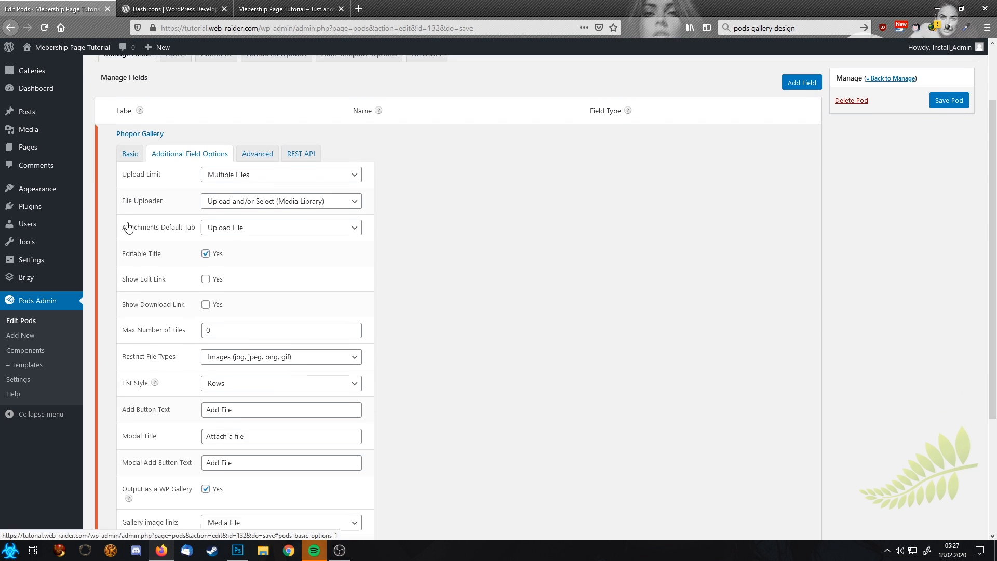
pyautogui.click(130, 91)
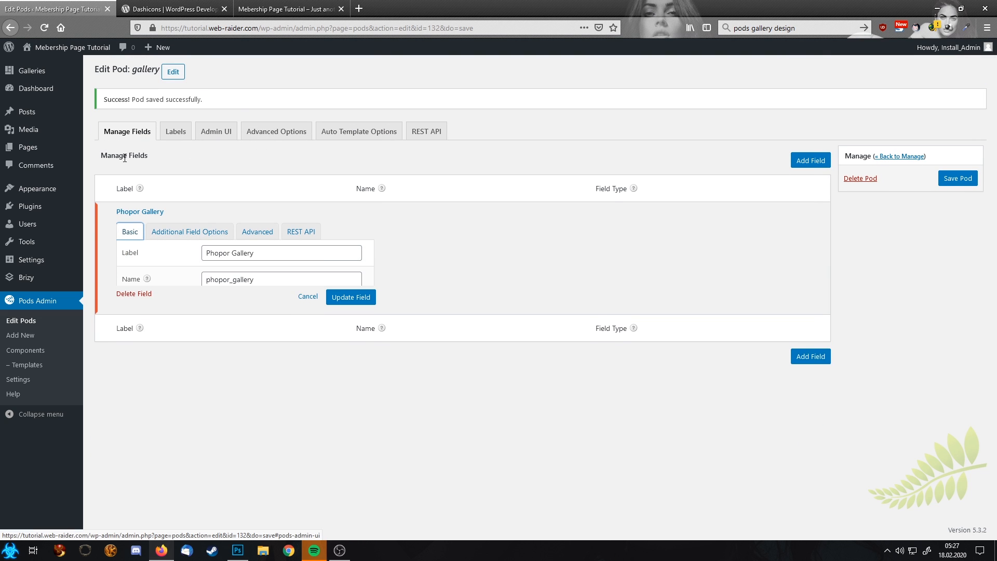
pyautogui.doubleClick(283, 274)
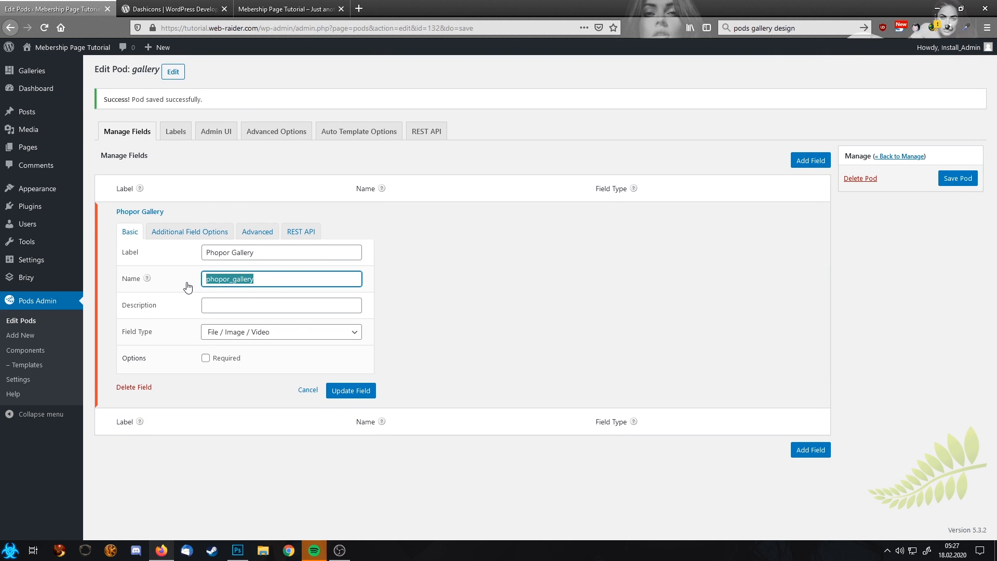
pyautogui.click(405, 283)
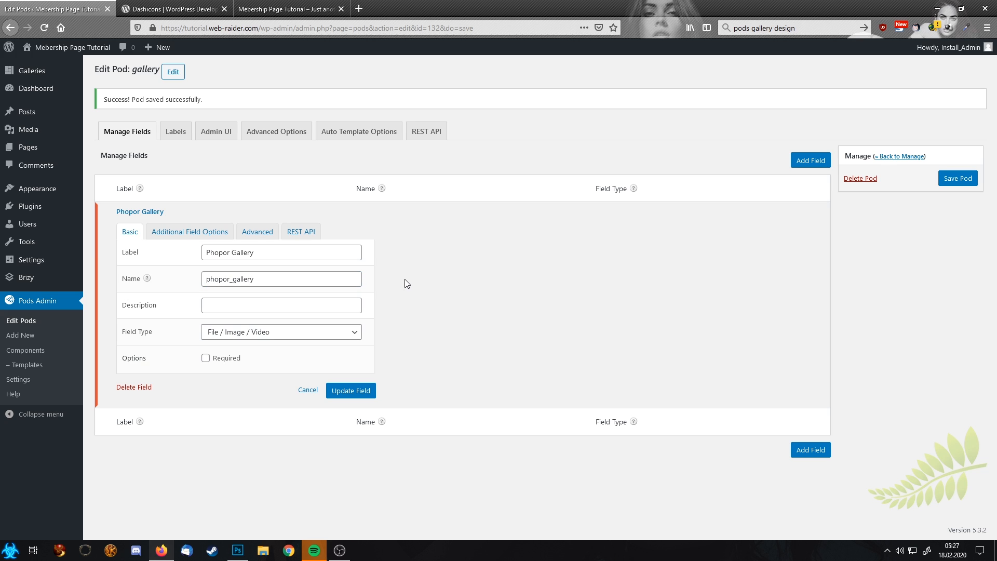
pyautogui.click(364, 392)
pyautogui.click(957, 182)
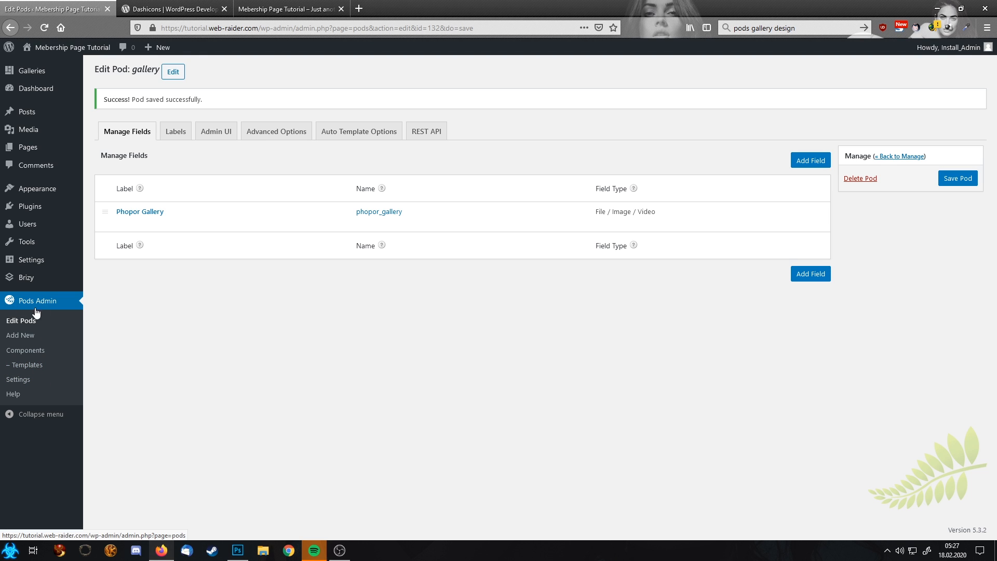
pyautogui.click(27, 365)
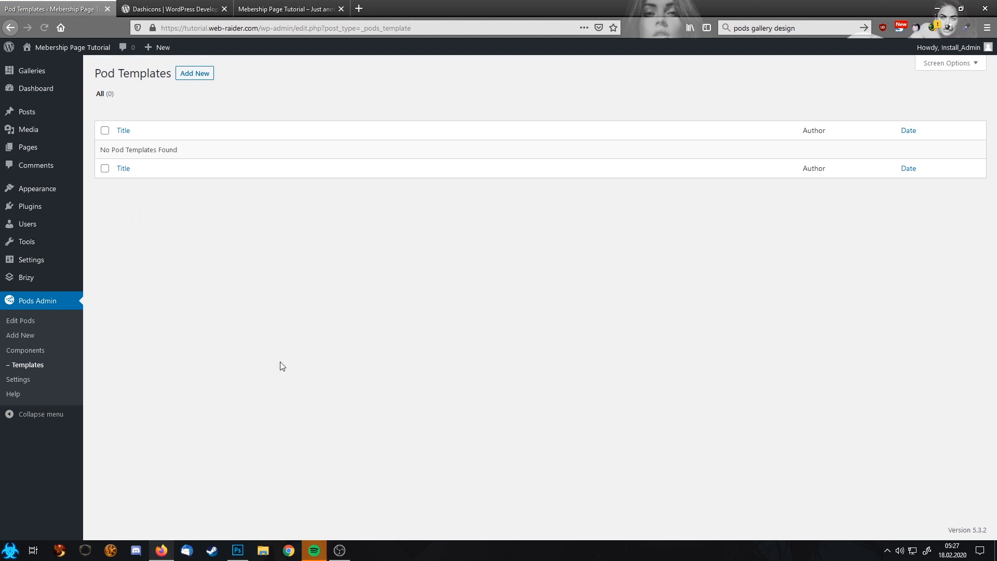
pyautogui.click(199, 75)
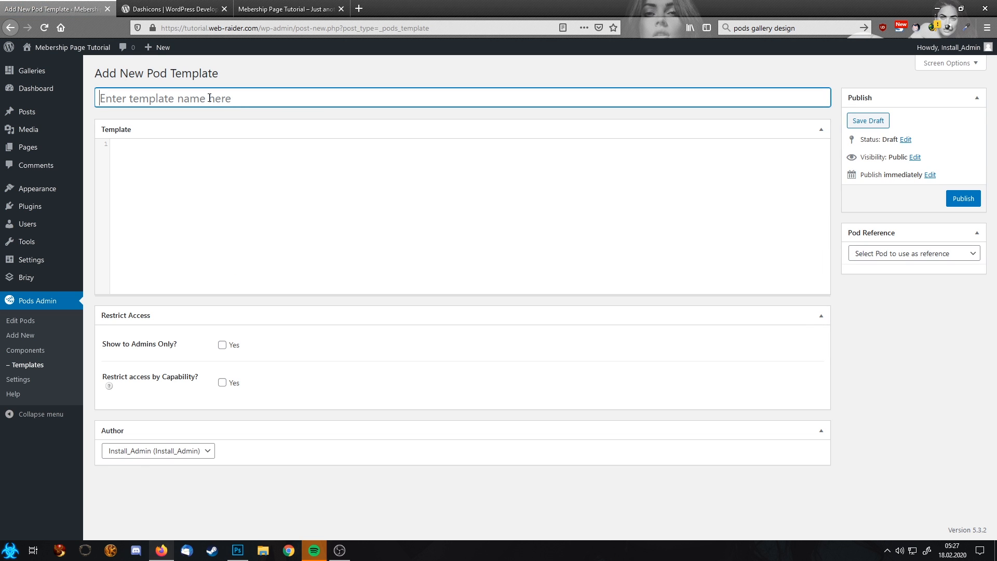
pyautogui.write('Gallery')
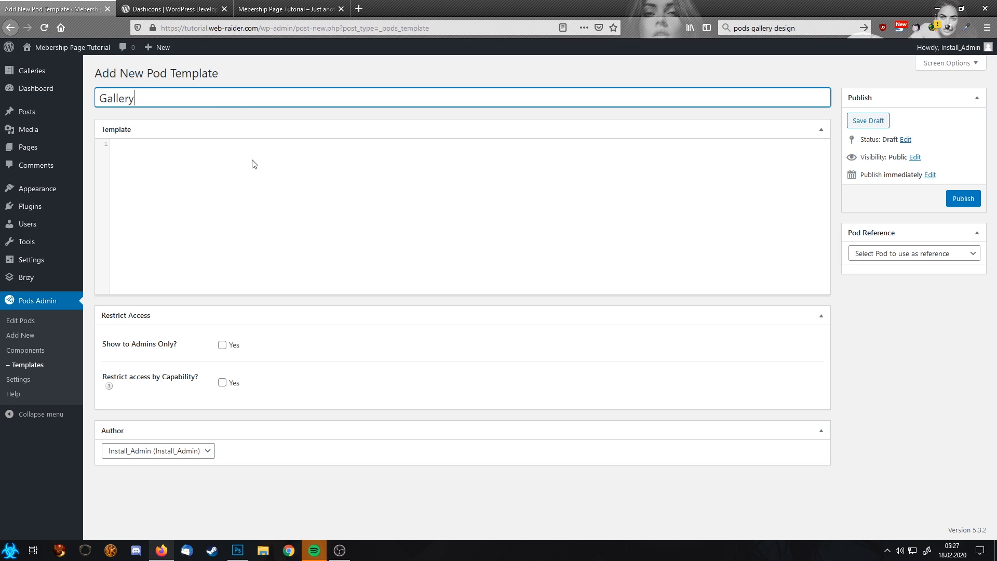
pyautogui.click(241, 191)
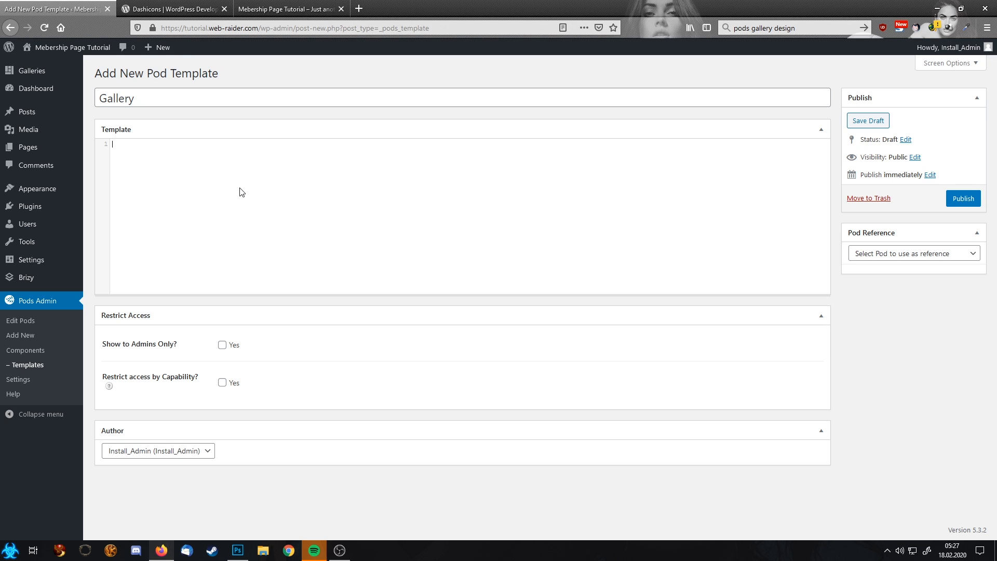
pyautogui.write('{@phopor_gallery}')
pyautogui.click(963, 201)
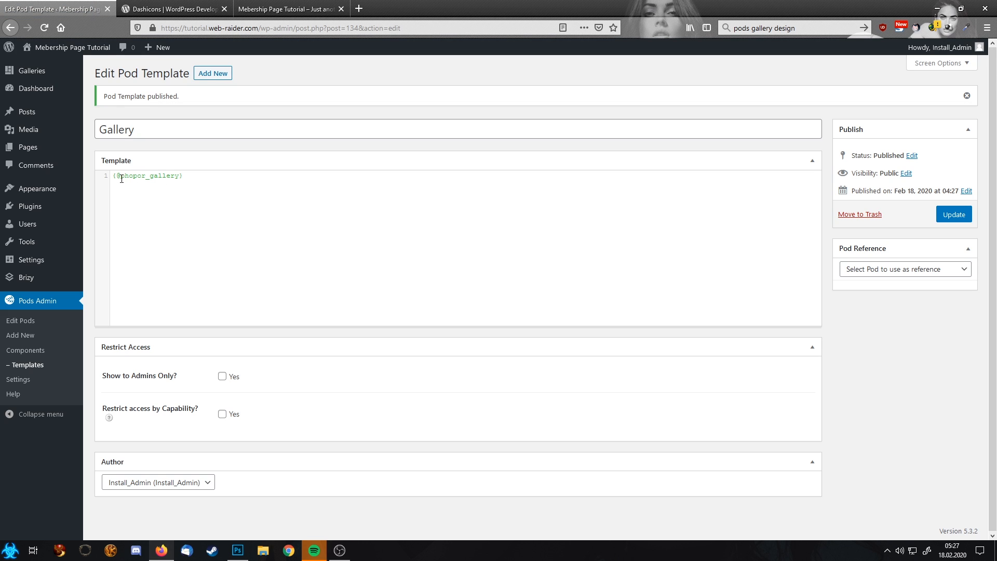
# Step: Rename the pod template to "phopor_gallery" and update it
pyautogui.moveTo(121, 178); pyautogui.dragTo(150, 177)
pyautogui.hotkey('ctrl', 'c')
pyautogui.moveTo(99, 129); pyautogui.dragTo(107, 129)
pyautogui.hotkey('ctrl', 'v')
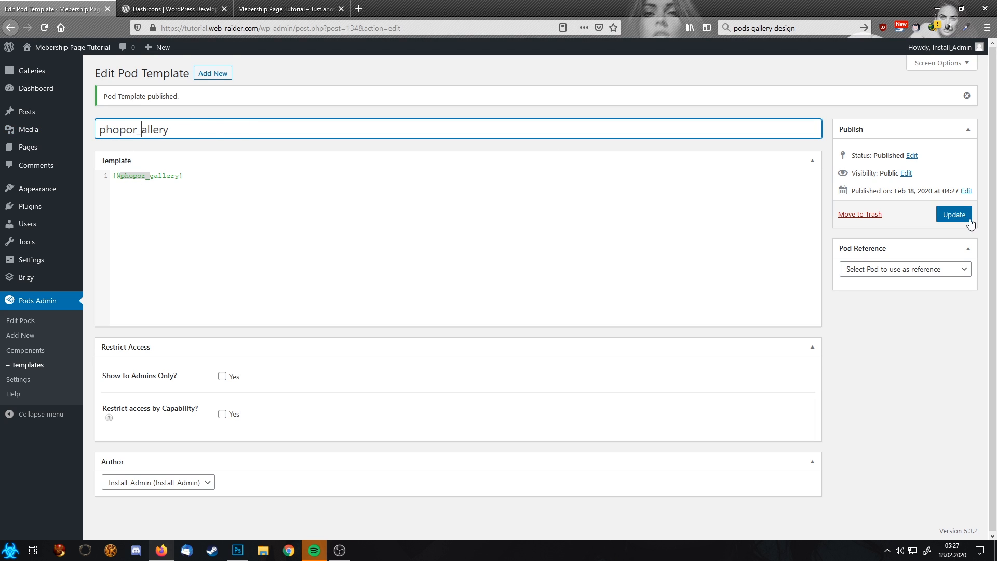
pyautogui.doubleClick(142, 130)
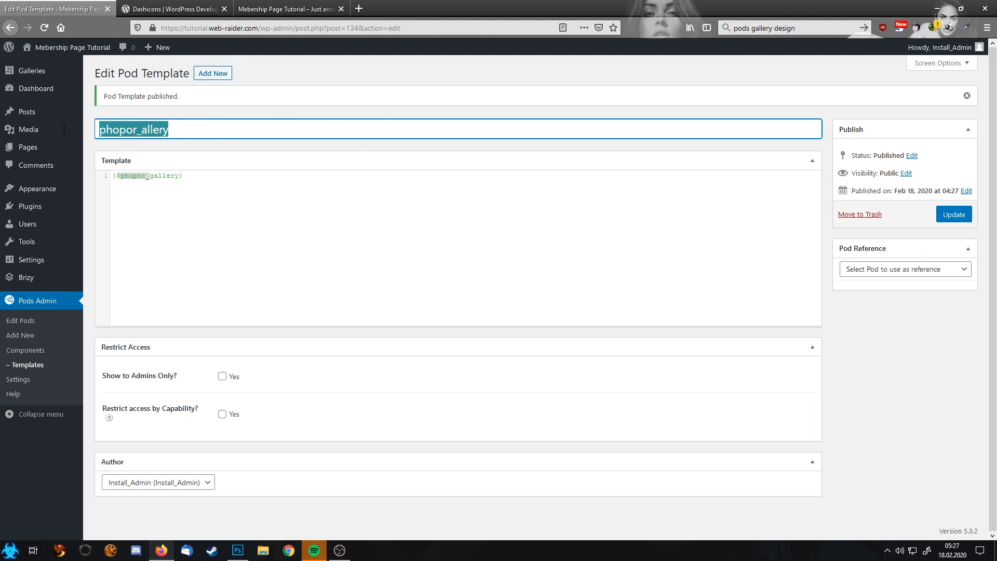
pyautogui.click(141, 130)
pyautogui.write('g')
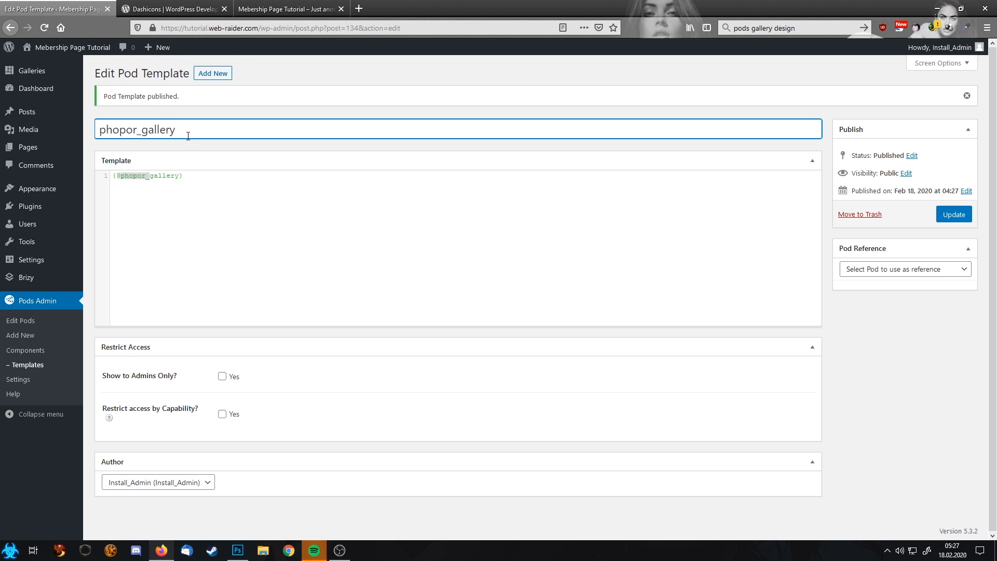
pyautogui.click(950, 214)
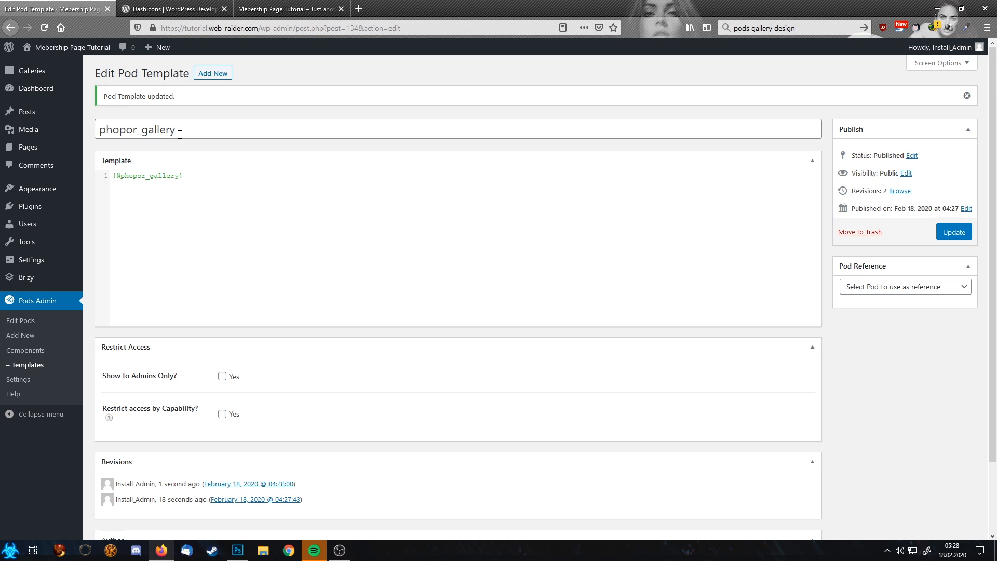
pyautogui.doubleClick(189, 130)
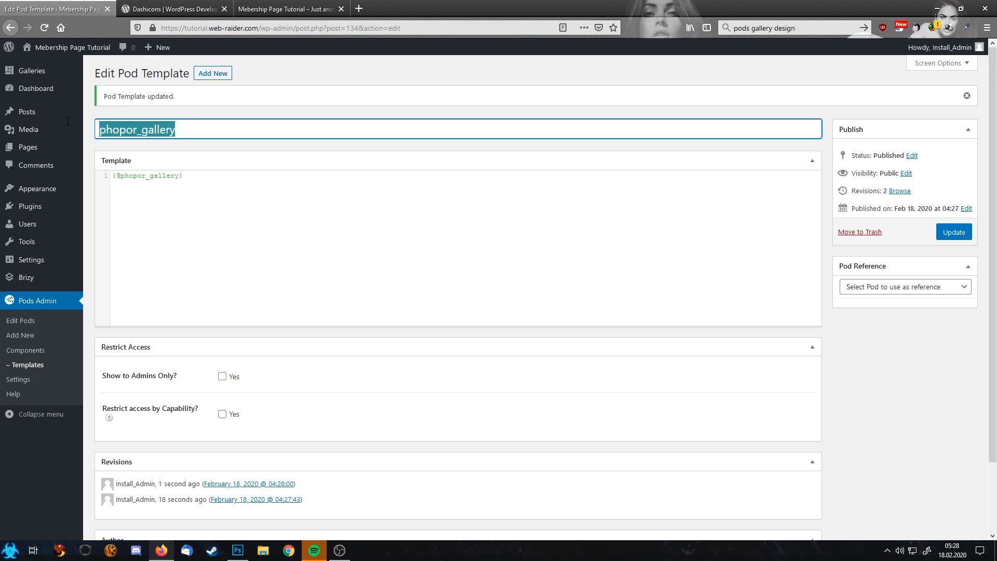
pyautogui.moveTo(64, 126)
pyautogui.click(304, 234)
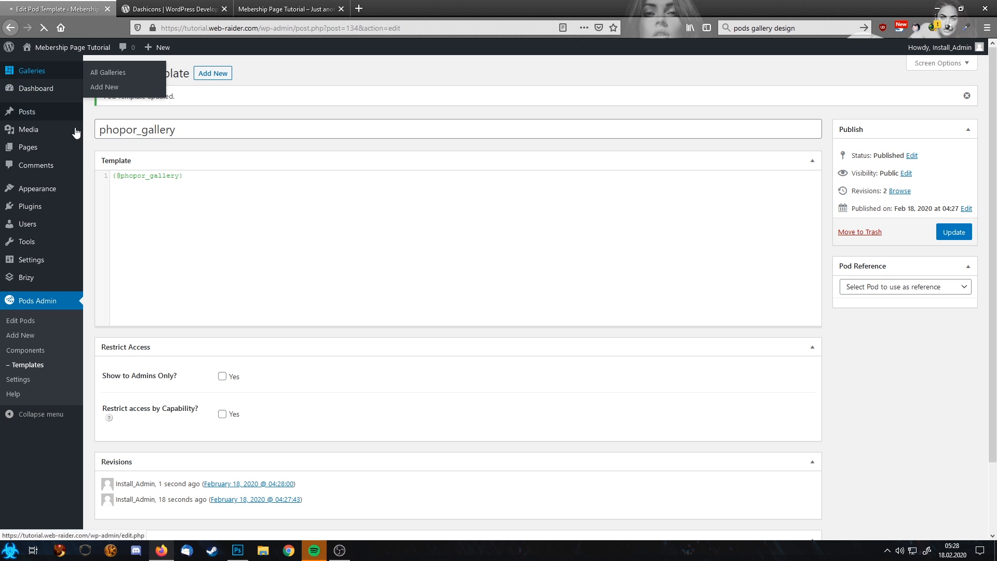
# Step: Start a new gallery entry titled "Test gallery"
pyautogui.click(32, 70)
pyautogui.click(155, 78)
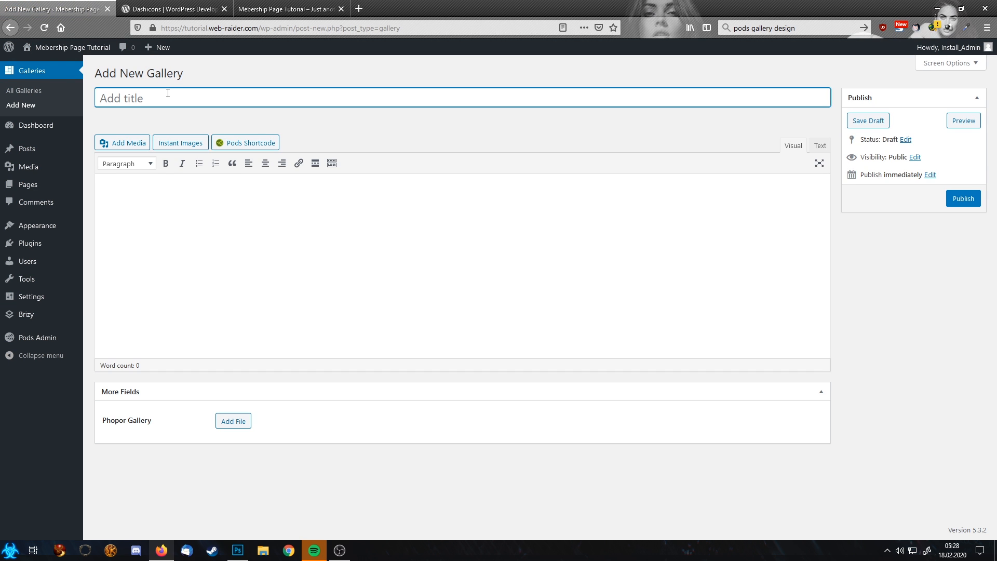
pyautogui.write('Test gallery')
pyautogui.click(245, 258)
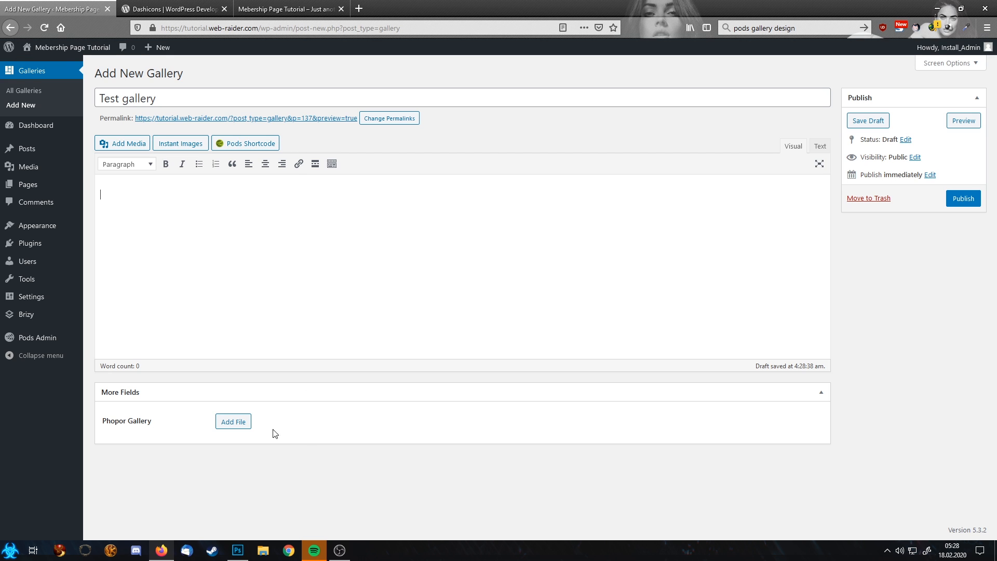
# Step: Attach the media library images from the dark portrait 93fboaoxmi.jpg through the last image to the Phopor Gallery field
pyautogui.click(233, 421)
pyautogui.click(104, 90)
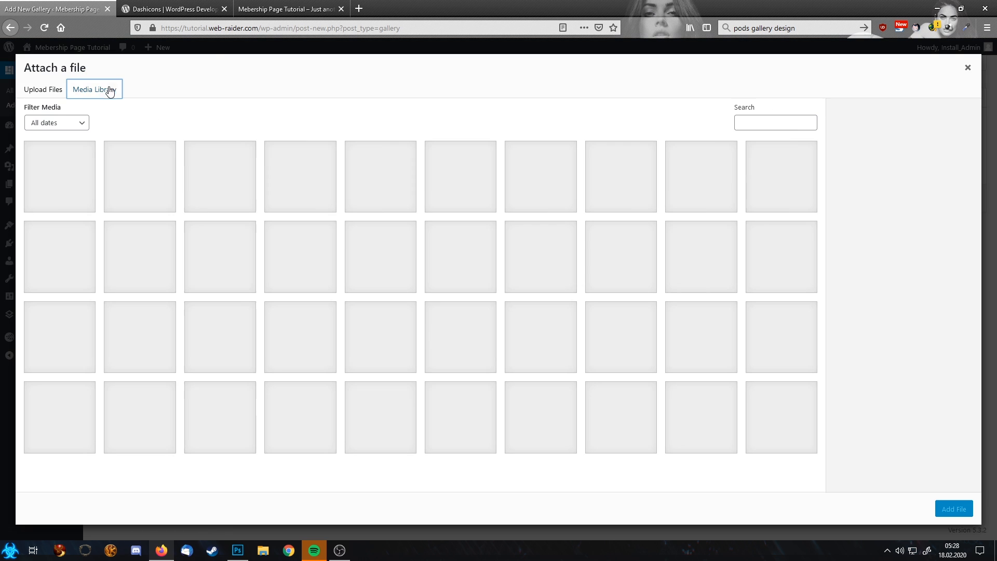
pyautogui.scroll(-3, 248, 331)
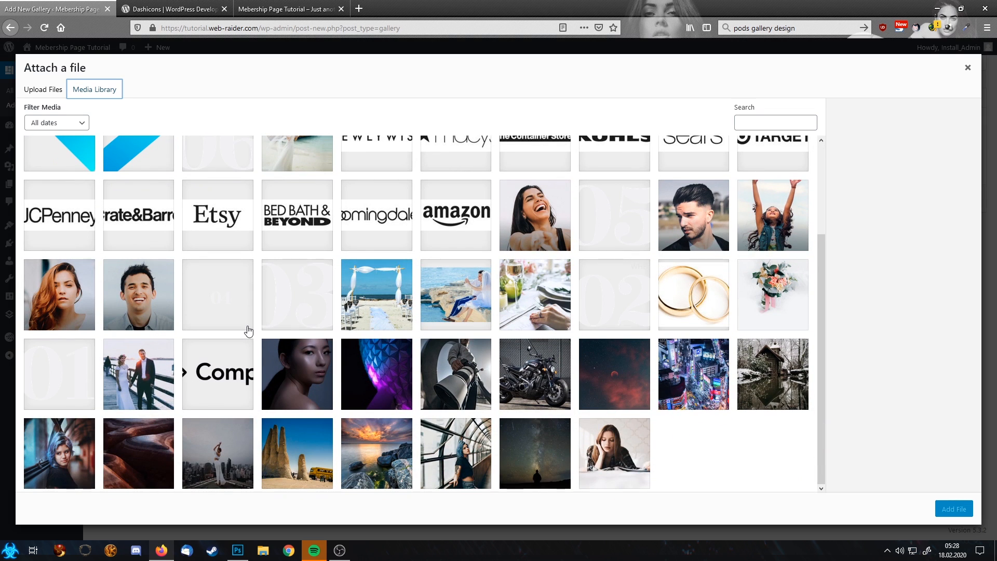
pyautogui.click(307, 379)
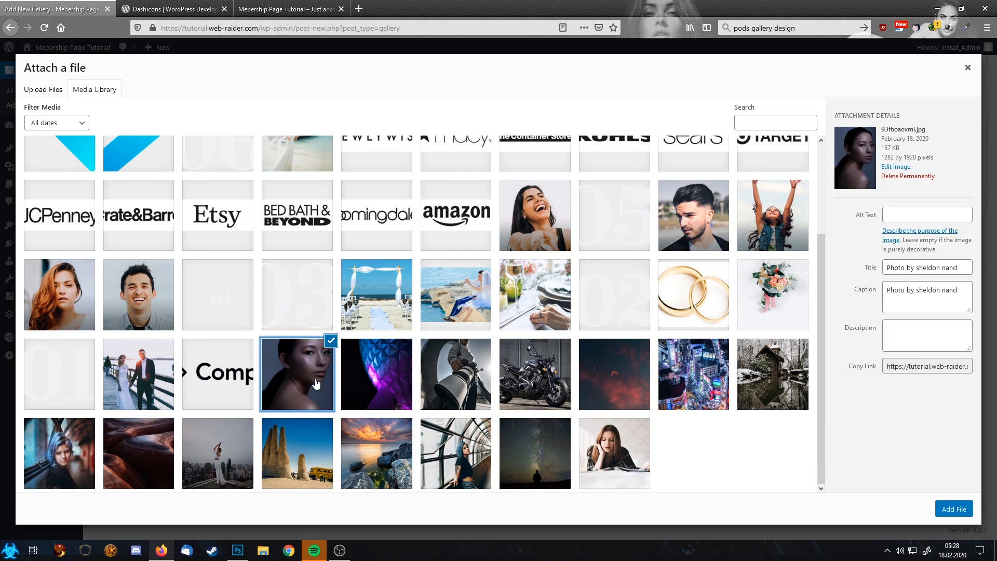
pyautogui.keyDown('shift'); pyautogui.click(614, 449); pyautogui.keyUp('shift')
pyautogui.click(953, 509)
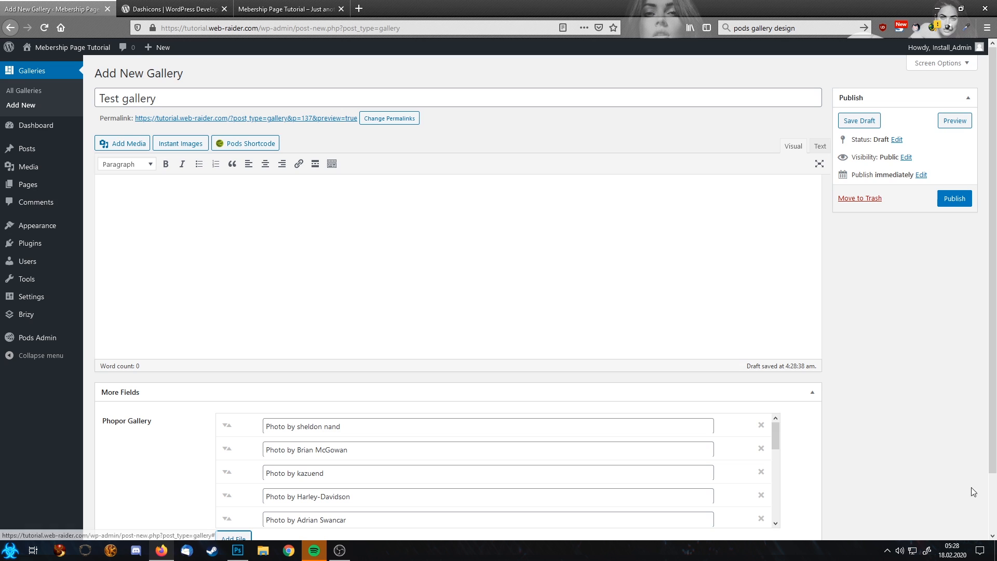
# Step: Look over the images attached to the Phopor Gallery field and publish the Test gallery entry
pyautogui.scroll(-2, 568, 366)
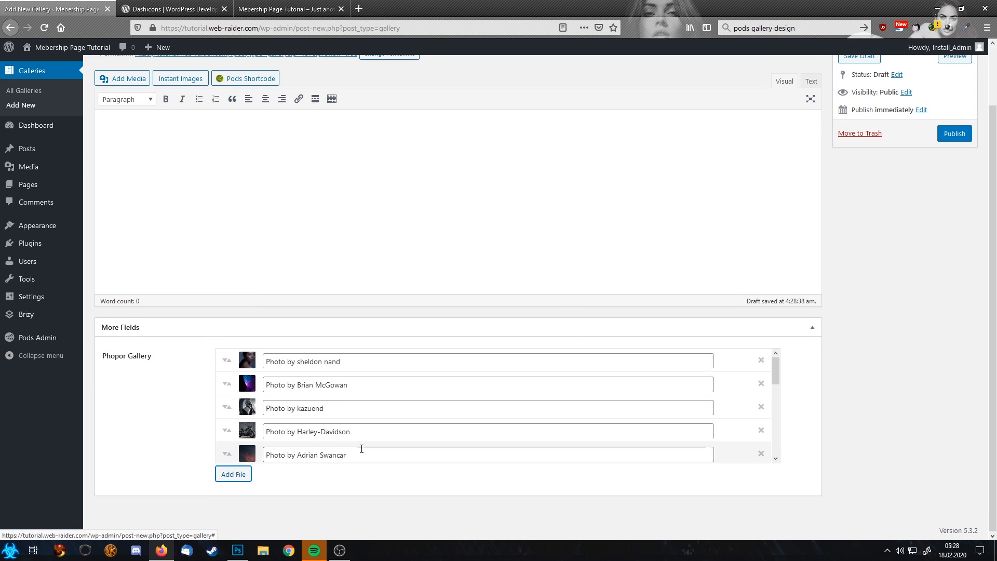
pyautogui.scroll(-3, 454, 414)
pyautogui.scroll(3, 457, 412)
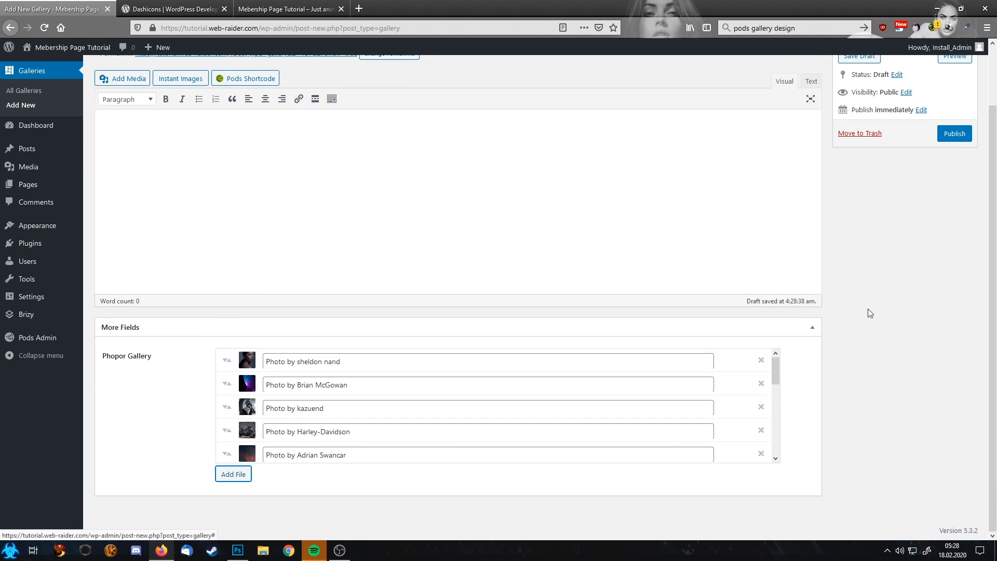
pyautogui.scroll(2, 888, 314)
pyautogui.click(954, 200)
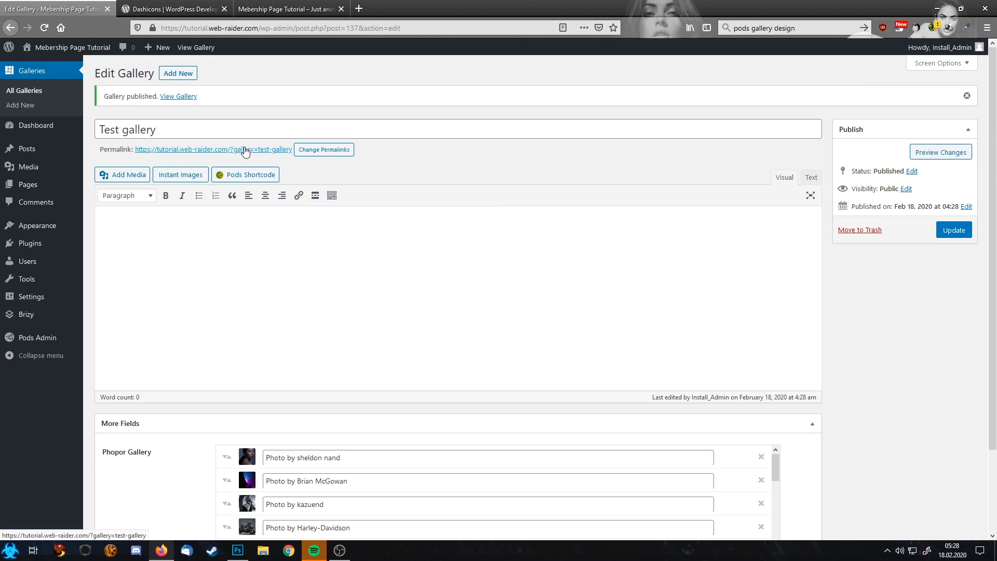
# Step: Change the site's permalink structure to Post name and save the permalink settings
pyautogui.moveTo(37, 300)
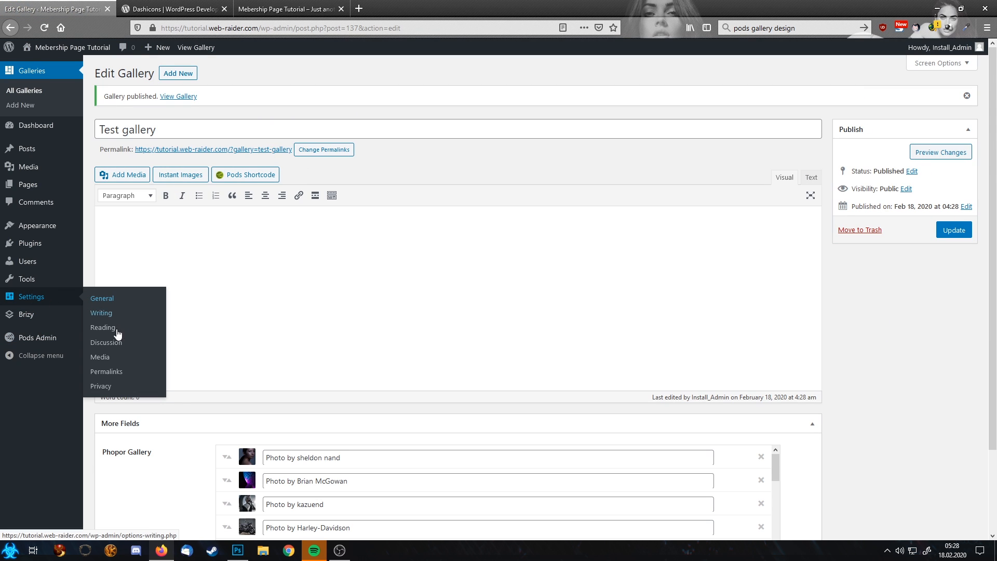
pyautogui.click(106, 371)
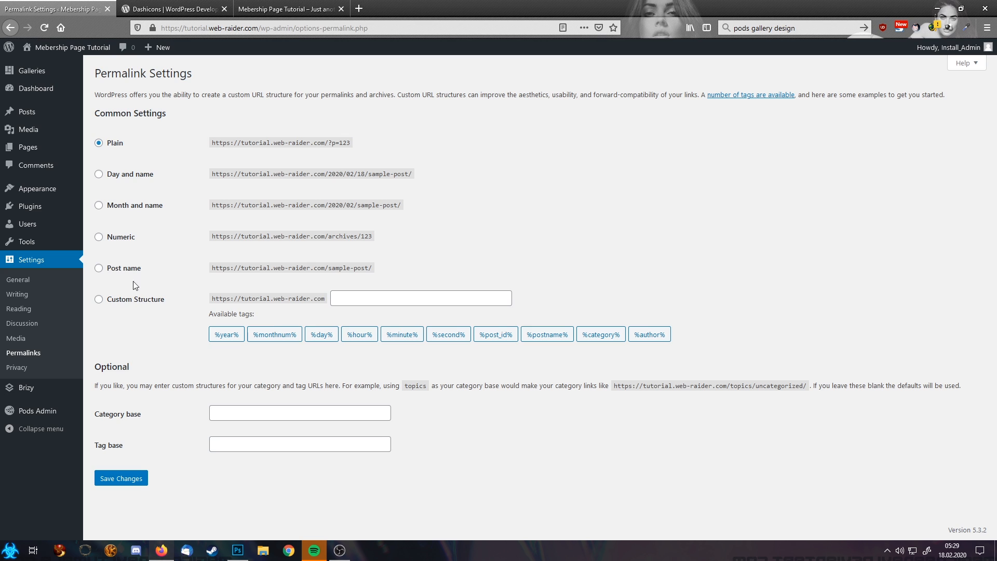
pyautogui.click(111, 269)
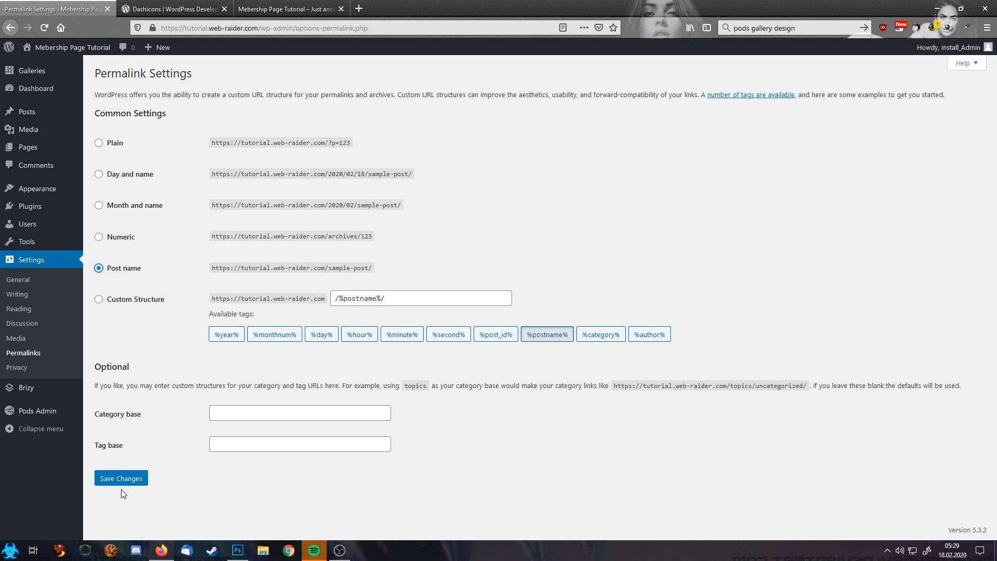
pyautogui.click(133, 477)
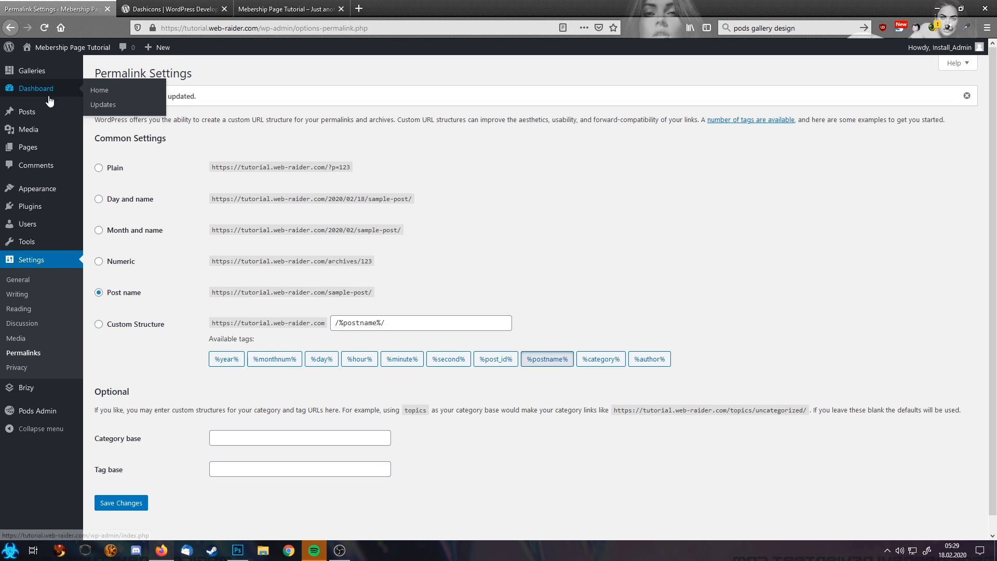
# Step: View the published Test gallery page in a new tab, and return to the galleries list
pyautogui.click(31, 71)
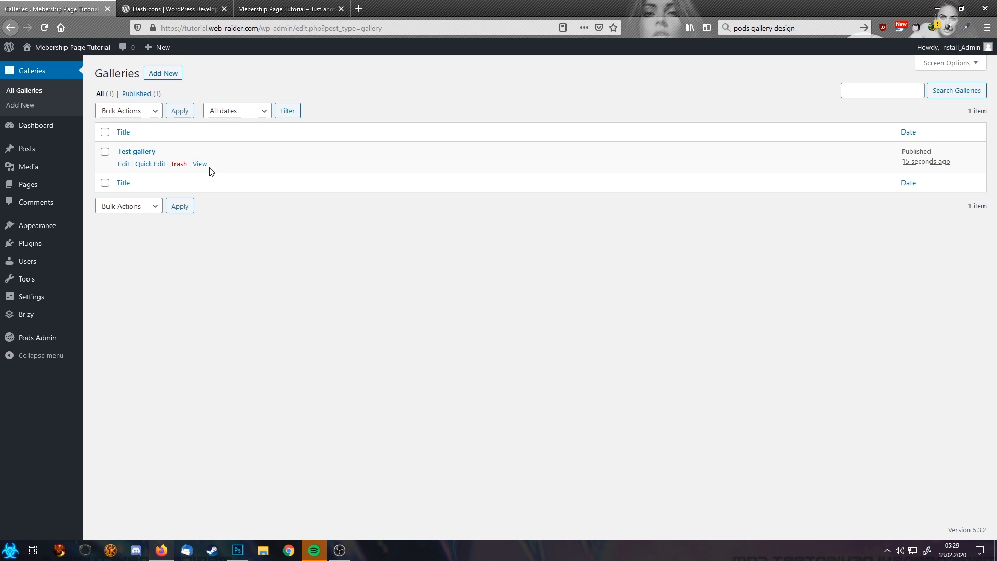
pyautogui.middleClick(200, 164)
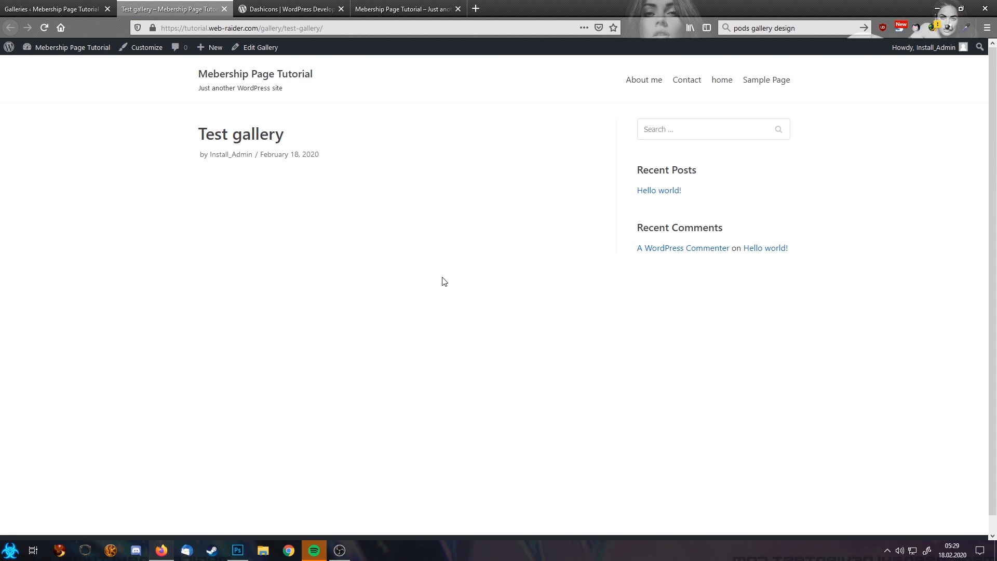
pyautogui.scroll(-2, 444, 282)
pyautogui.scroll(2, 444, 281)
pyautogui.click(71, 7)
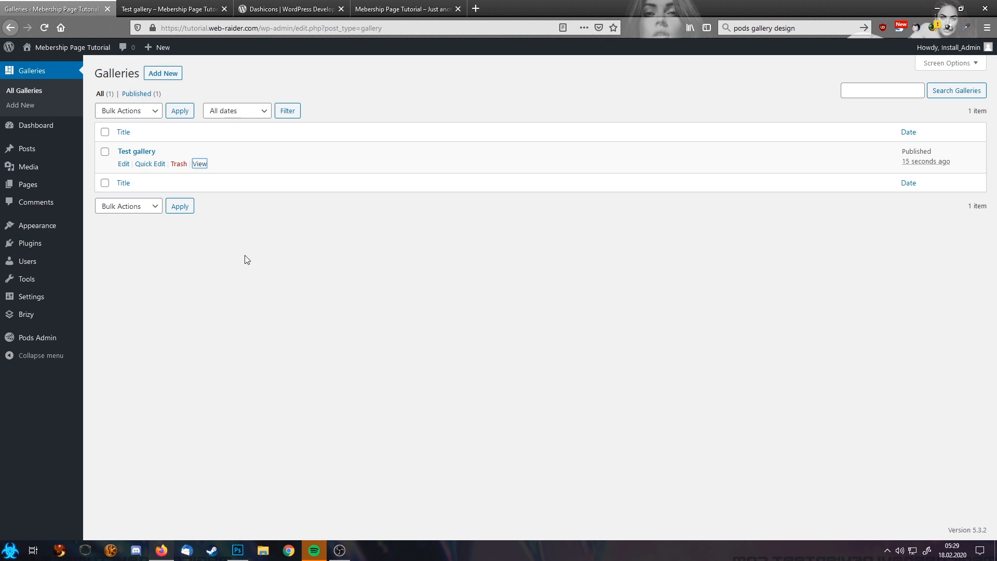
# Step: Check the list of pod templates and go back to the galleries list
pyautogui.moveTo(44, 340)
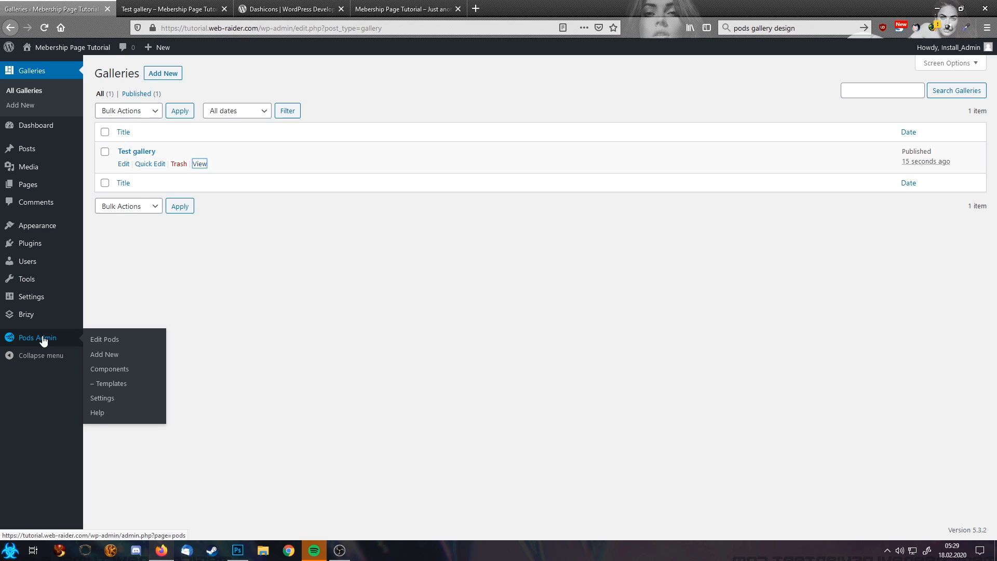
pyautogui.click(112, 385)
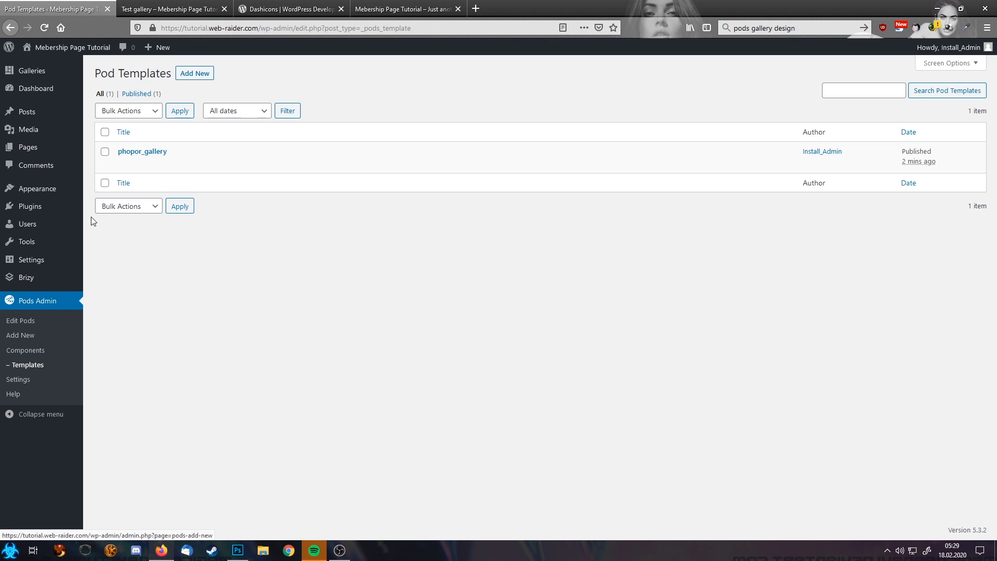
pyautogui.click(32, 73)
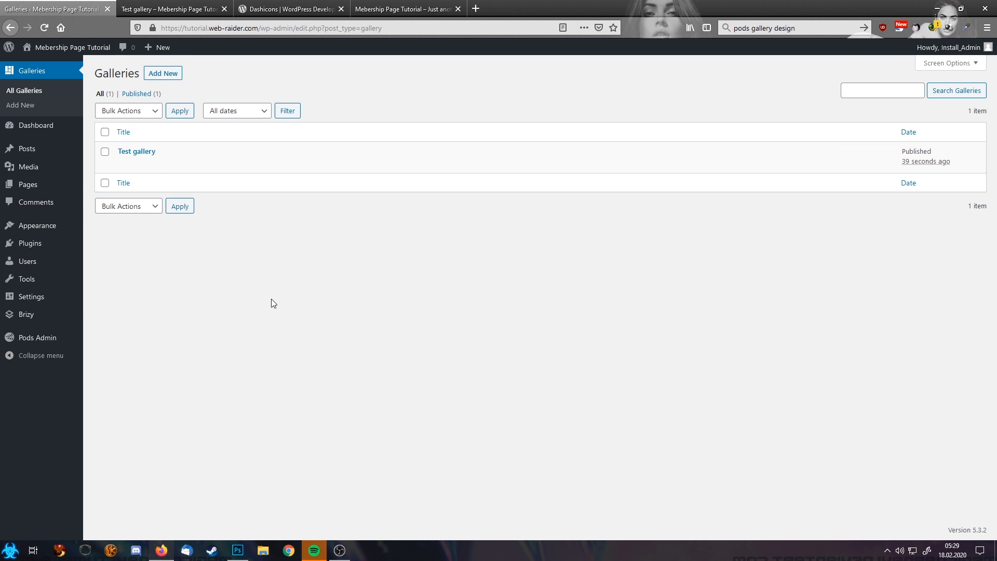
# Step: Create and publish a Brizy template titled "Galleries" with a display condition that includes all Galleries
pyautogui.click(23, 314)
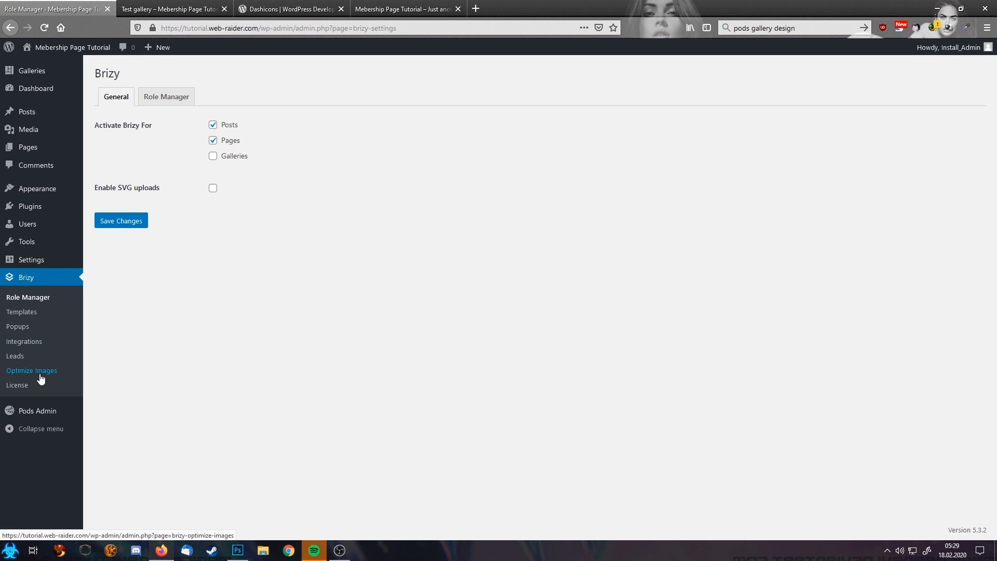
pyautogui.click(23, 312)
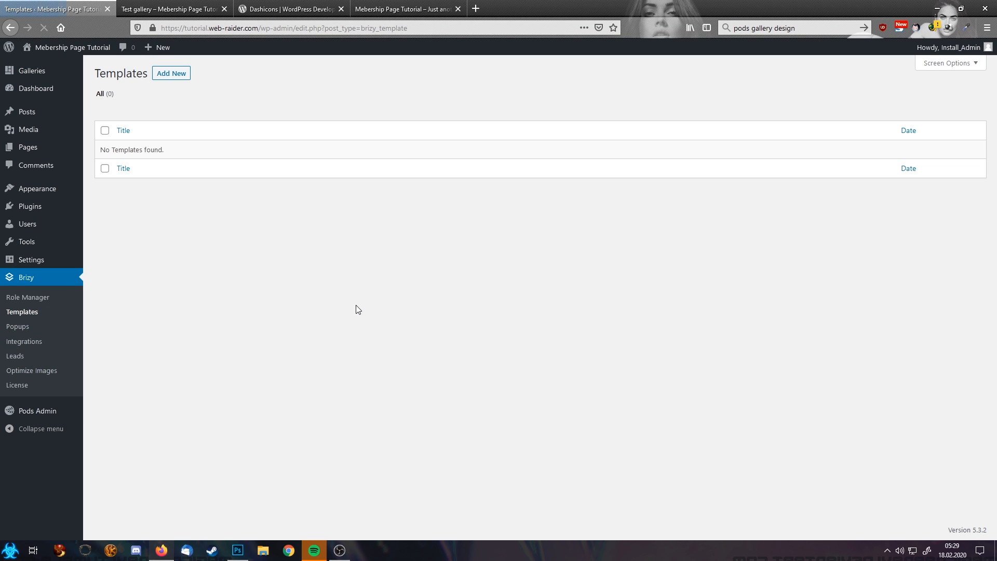
pyautogui.click(171, 73)
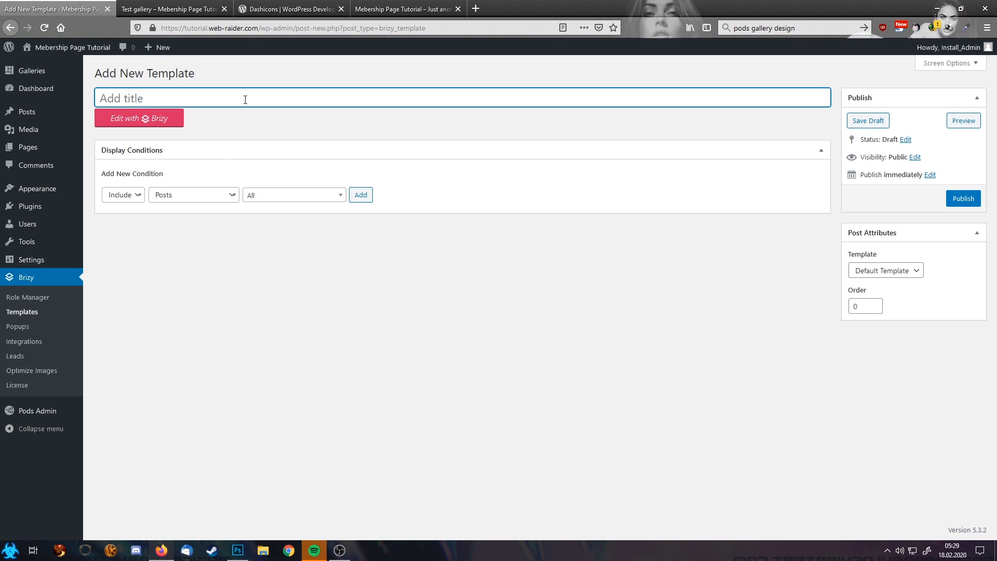
pyautogui.write('Galleries')
pyautogui.click(189, 196)
pyautogui.click(190, 264)
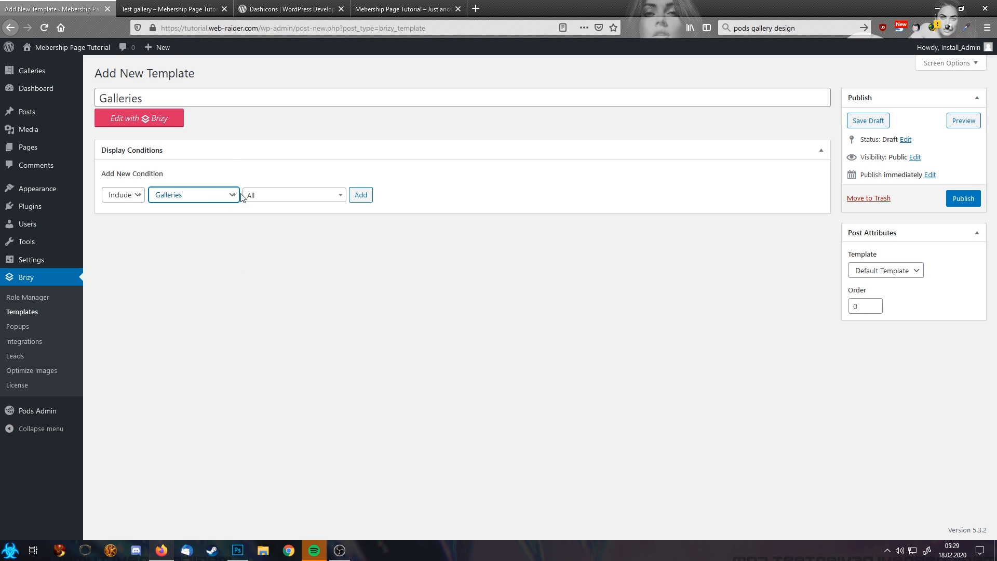
pyautogui.click(359, 196)
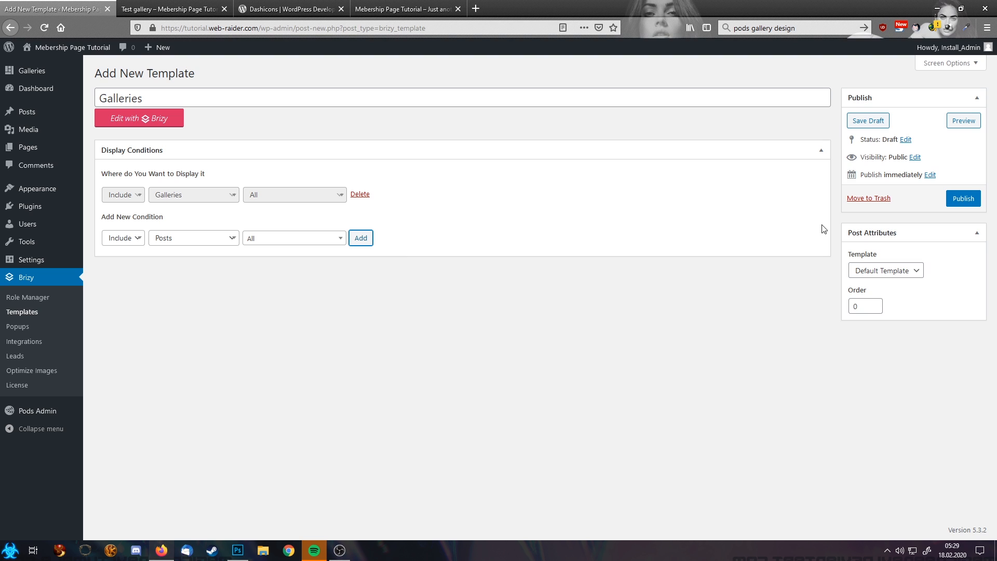
pyautogui.click(962, 199)
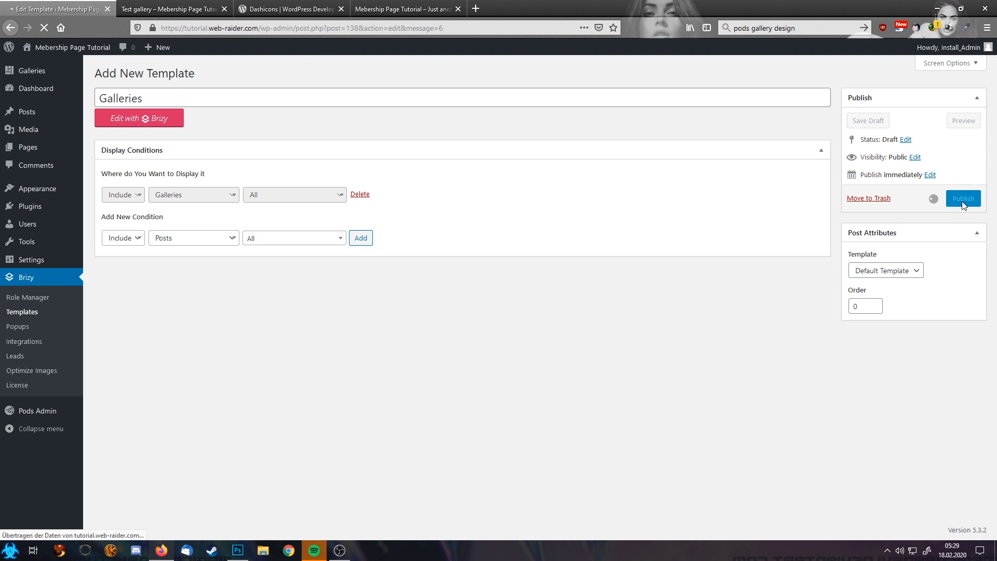
# Step: Open the Galleries template in the Brizy editor and insert the saved global header block
pyautogui.click(145, 149)
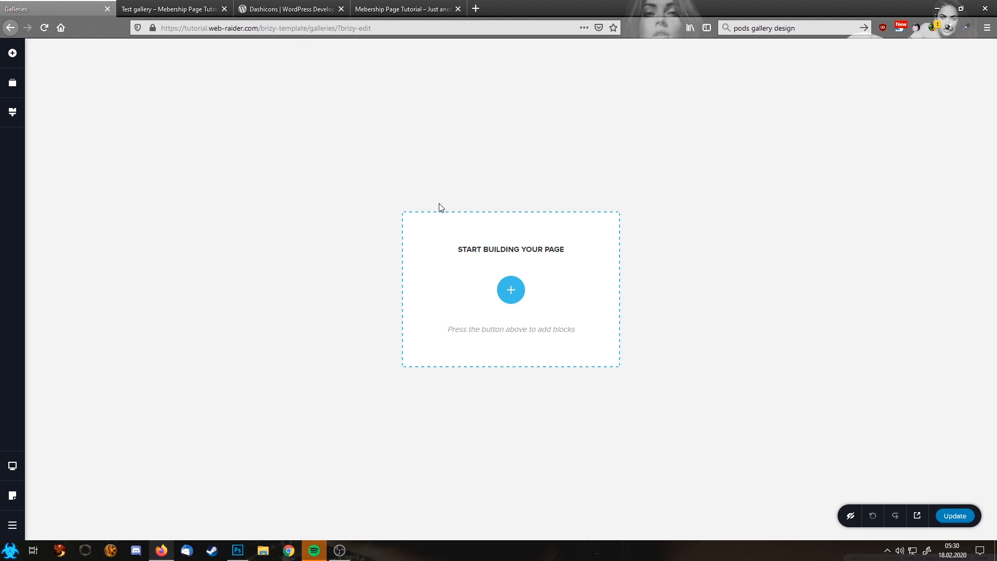
pyautogui.click(511, 290)
pyautogui.click(667, 80)
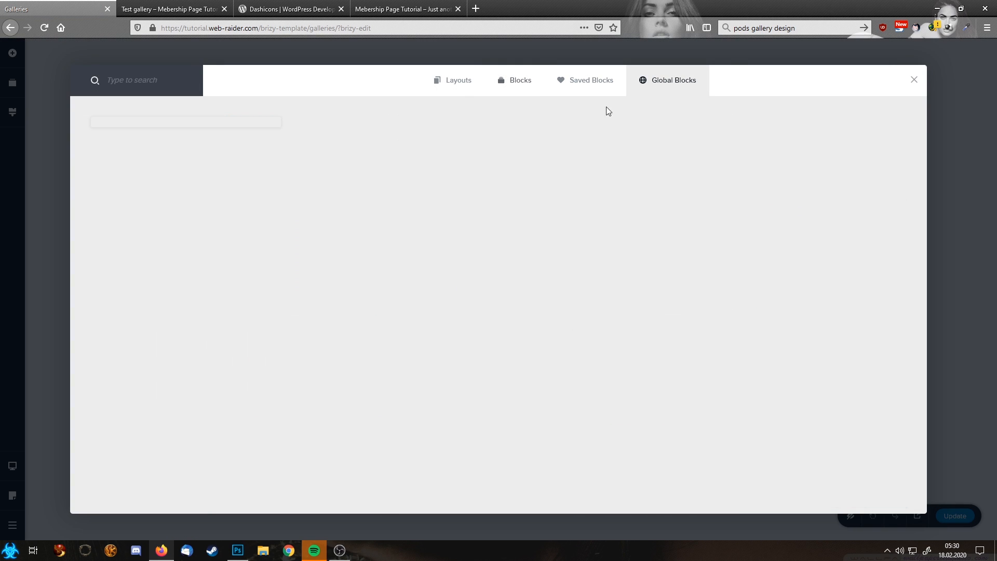
pyautogui.click(238, 124)
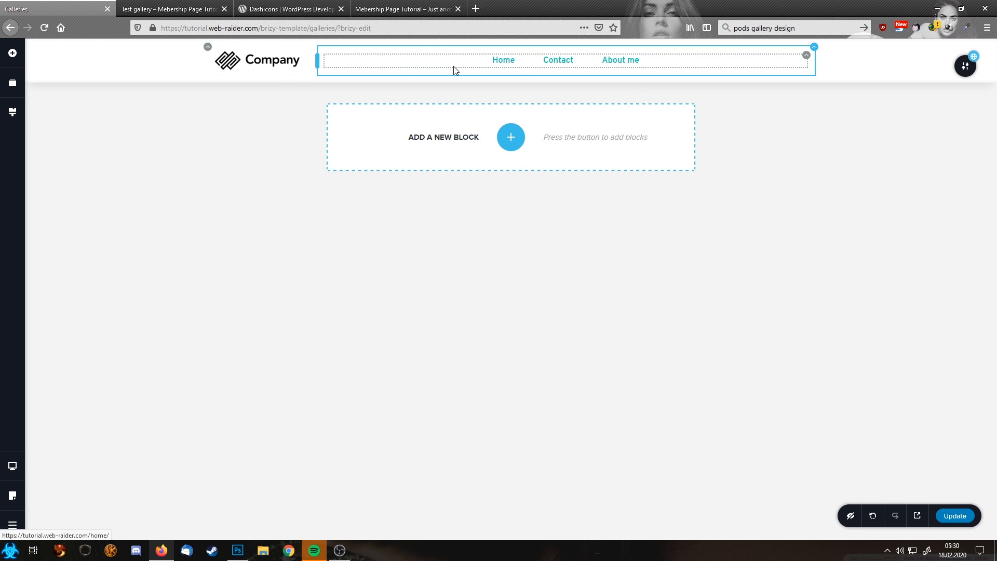
# Step: Add a blank block below the header and delete one of its two columns
pyautogui.click(516, 144)
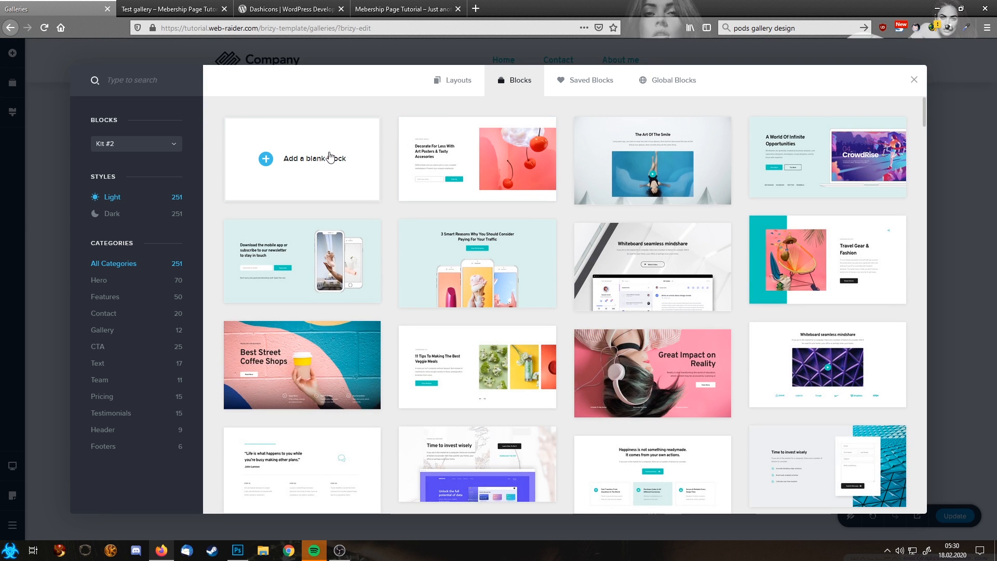
pyautogui.click(329, 156)
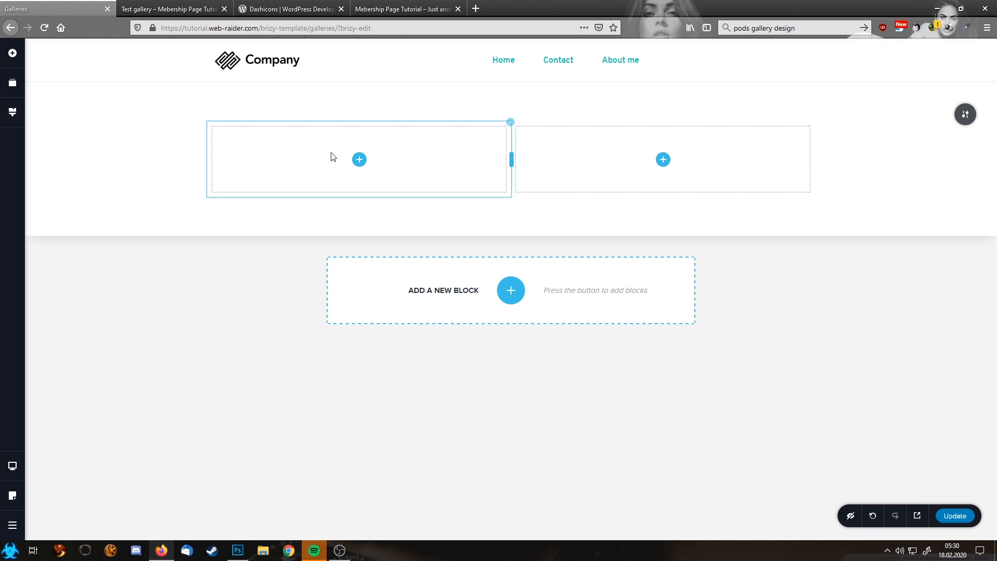
pyautogui.click(510, 124)
pyautogui.click(574, 97)
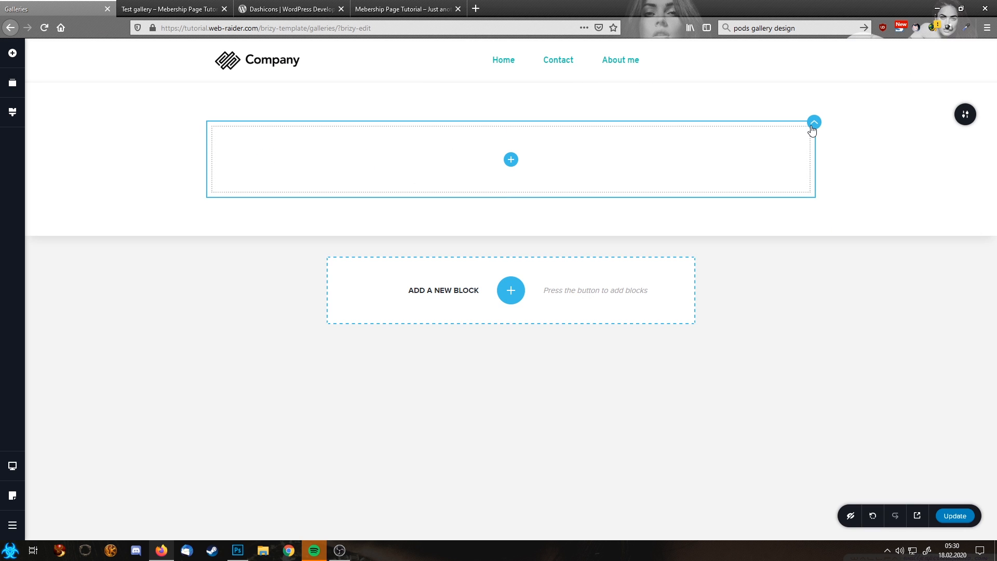
# Step: Set the blank block's background image to the dynamic Featured image with Fixed parallax
pyautogui.moveTo(963, 114)
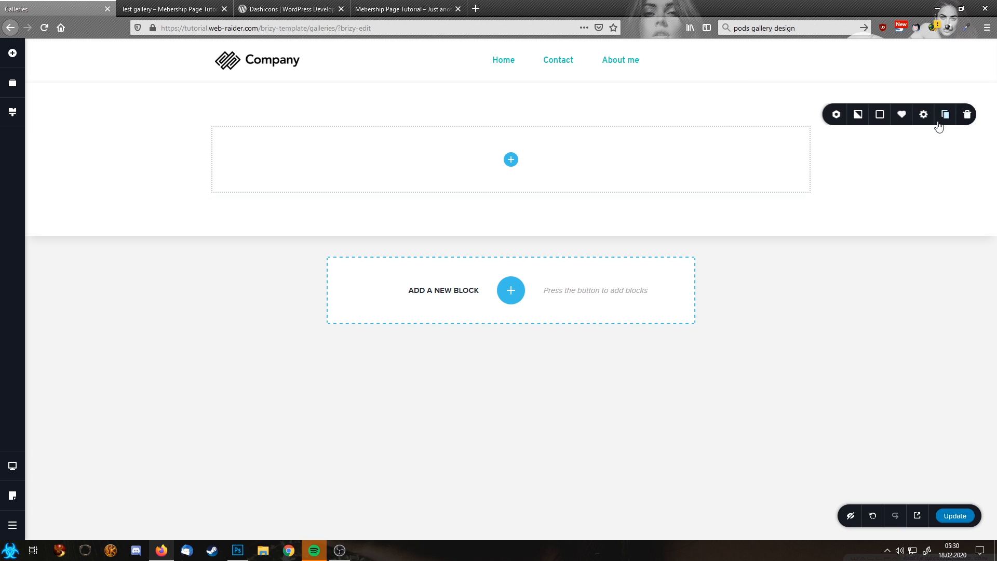
pyautogui.click(858, 117)
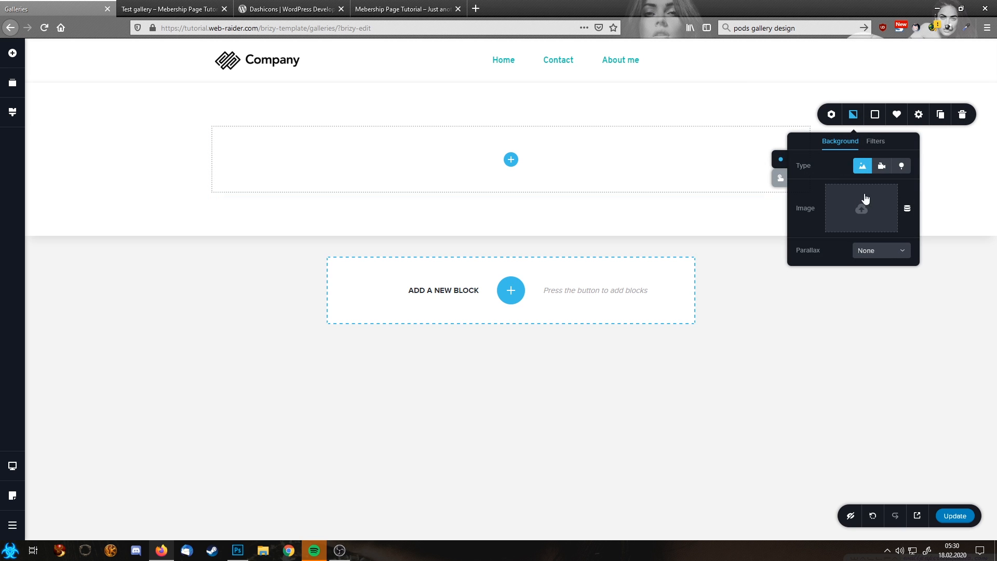
pyautogui.click(907, 208)
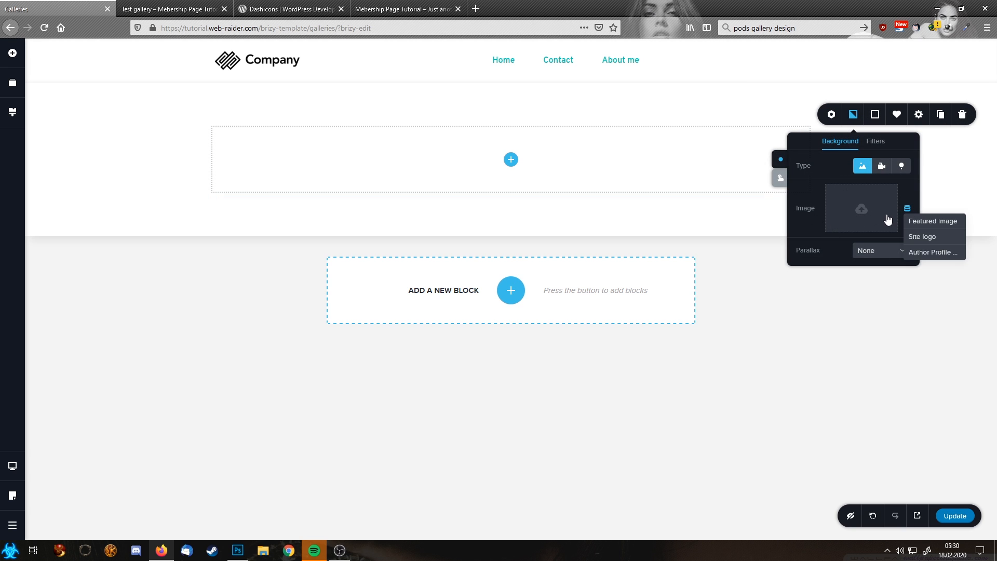
pyautogui.click(935, 224)
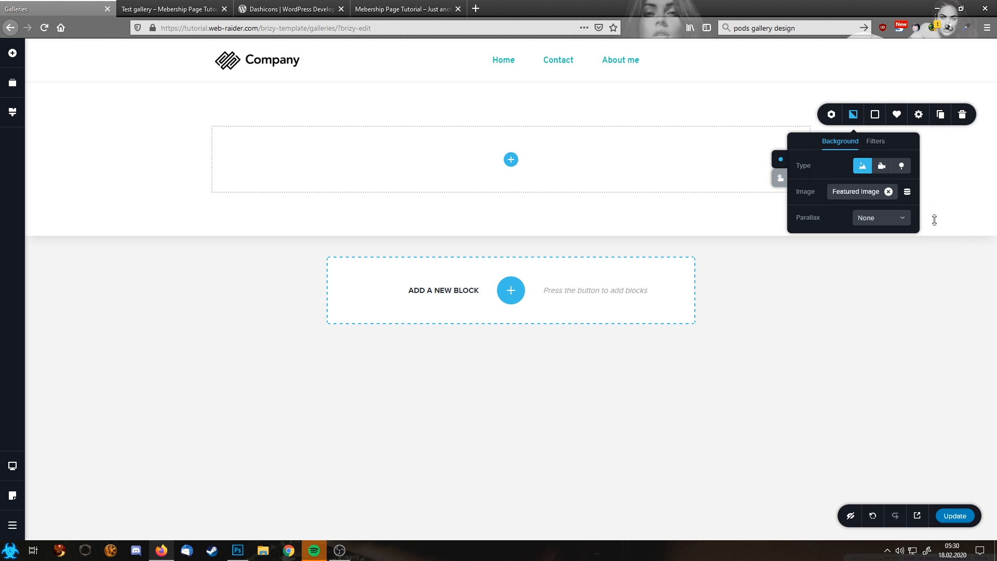
pyautogui.click(878, 218)
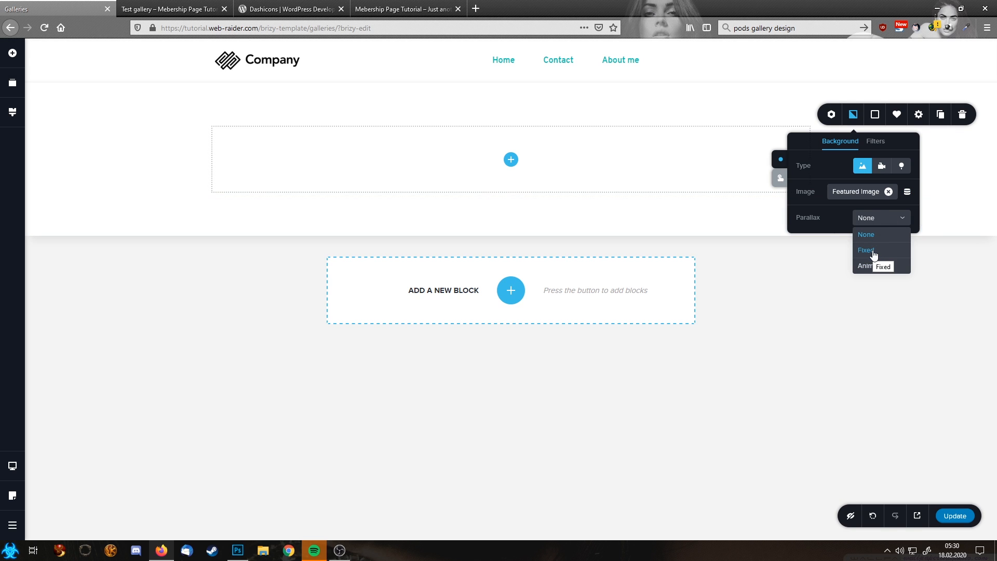
pyautogui.click(874, 254)
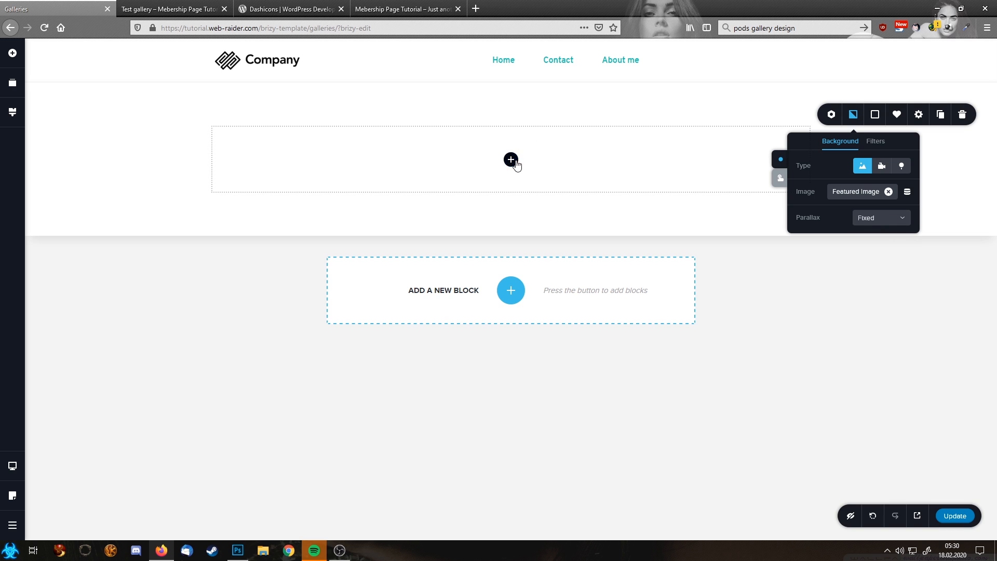
# Step: Give the block a V-shaped bottom divider in the dark palette colour #1C1C1C
pyautogui.click(918, 115)
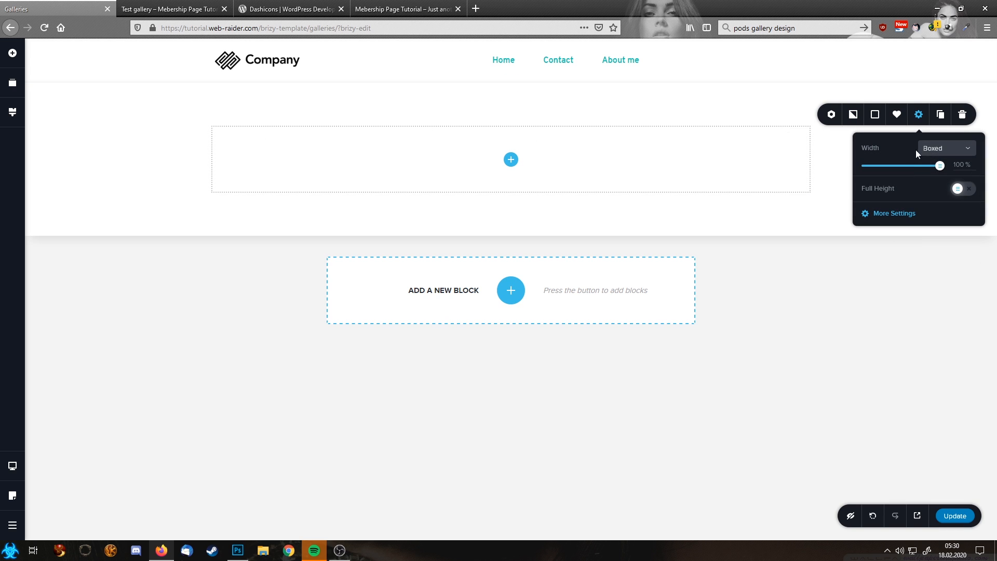
pyautogui.click(877, 275)
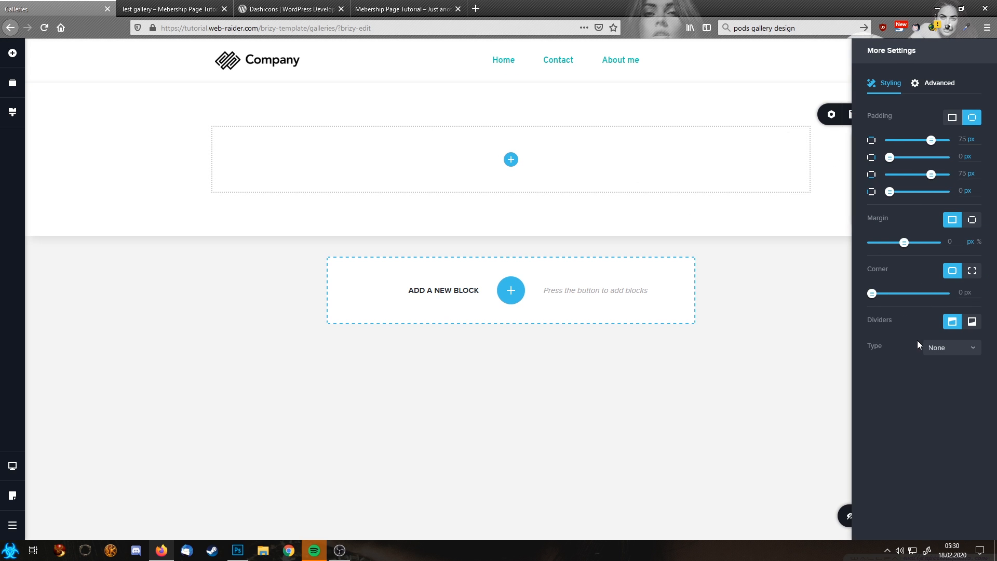
pyautogui.click(973, 323)
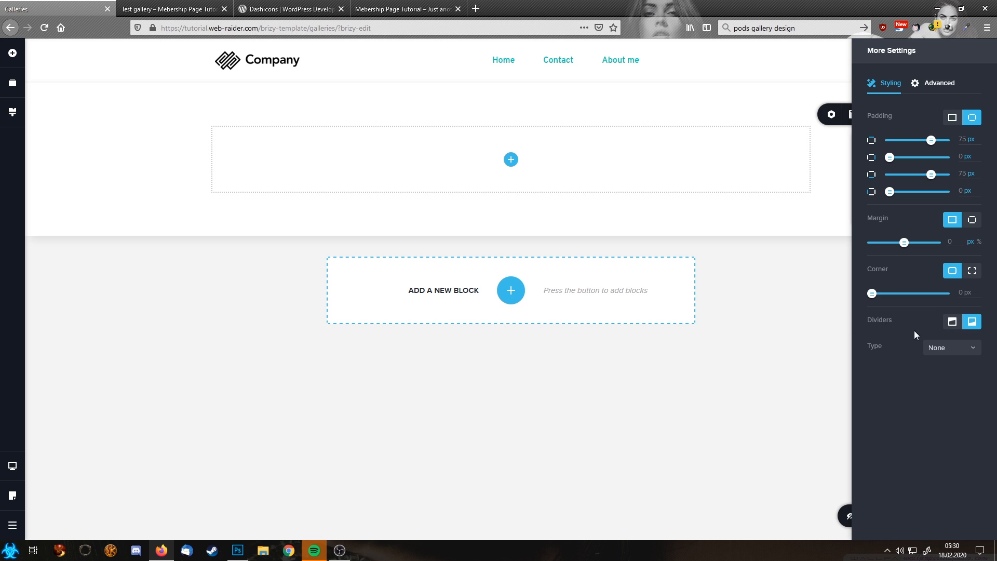
pyautogui.click(953, 354)
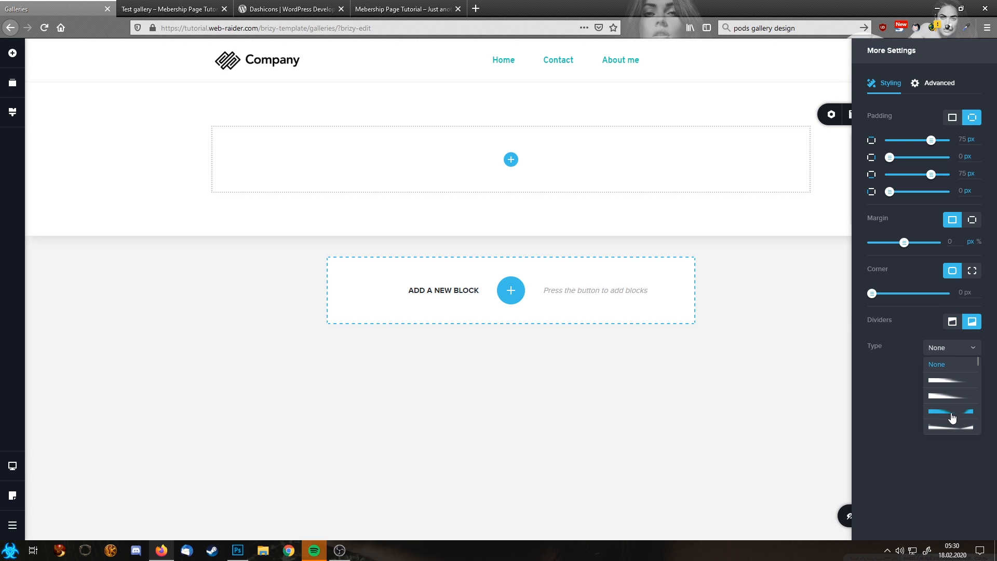
pyautogui.scroll(-3, 956, 395)
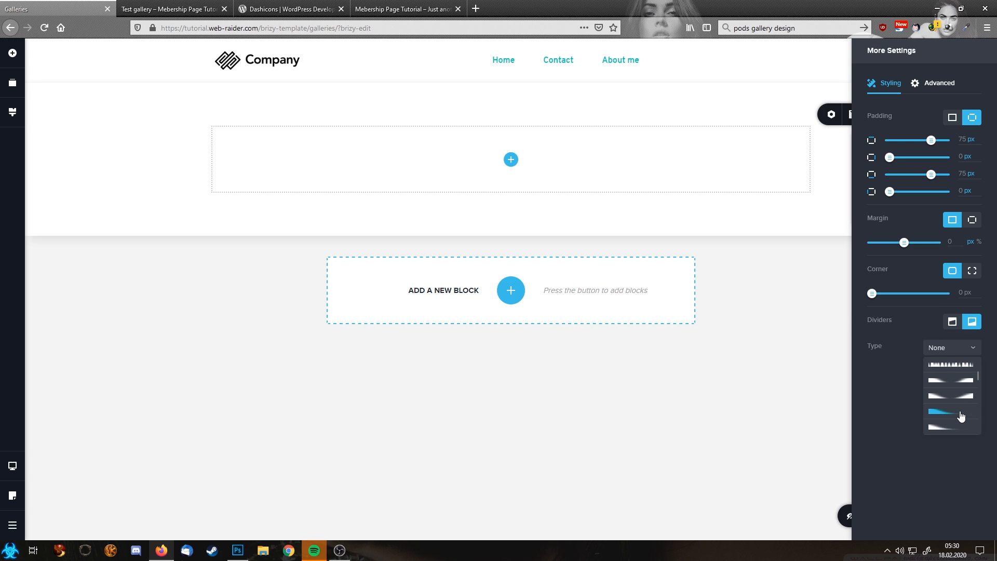
pyautogui.click(939, 396)
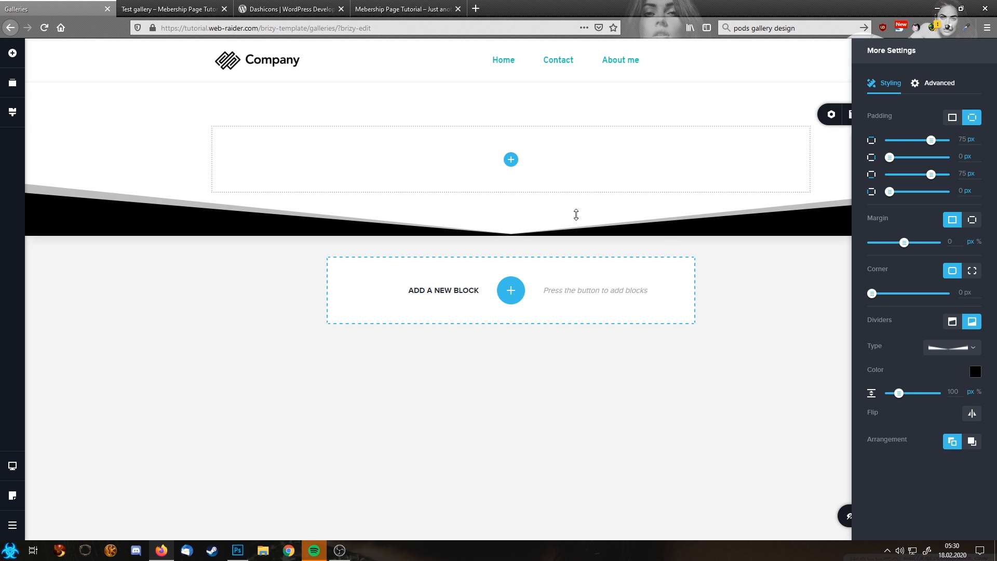
pyautogui.click(981, 371)
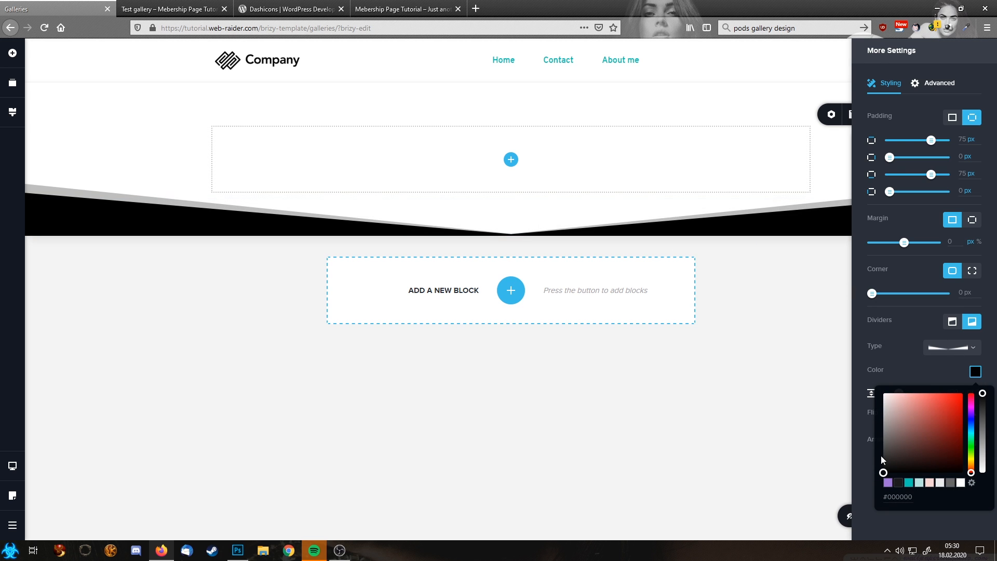
pyautogui.click(899, 483)
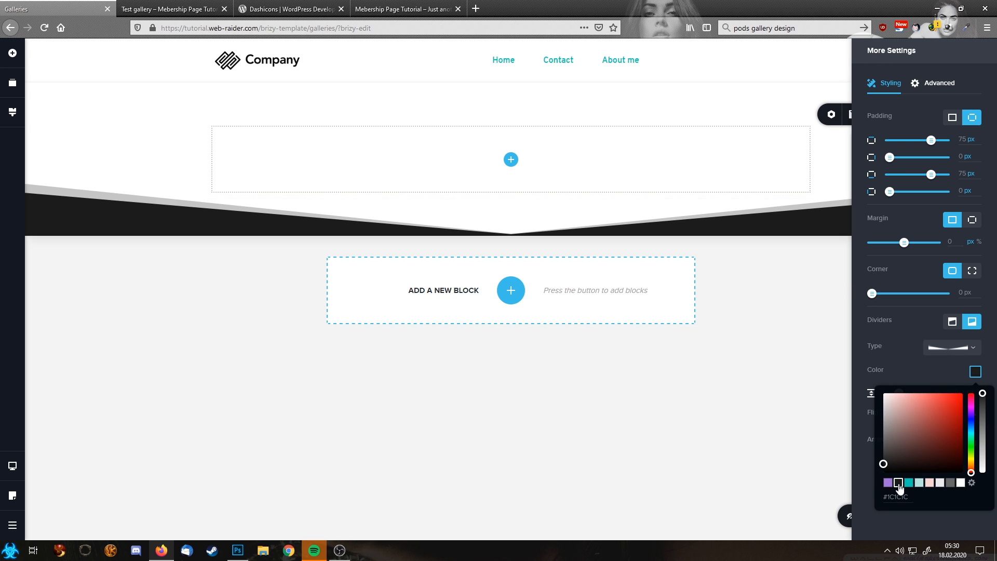
pyautogui.click(737, 227)
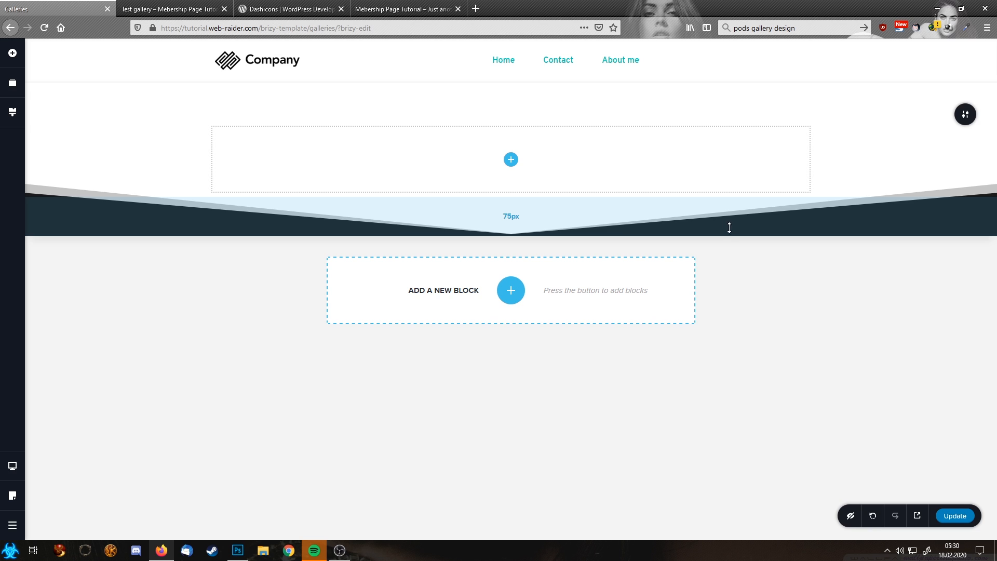
# Step: Place a text element in the block's empty column and delete its placeholder sentence
pyautogui.click(13, 54)
pyautogui.moveTo(61, 130); pyautogui.dragTo(507, 169)
pyautogui.click(462, 134)
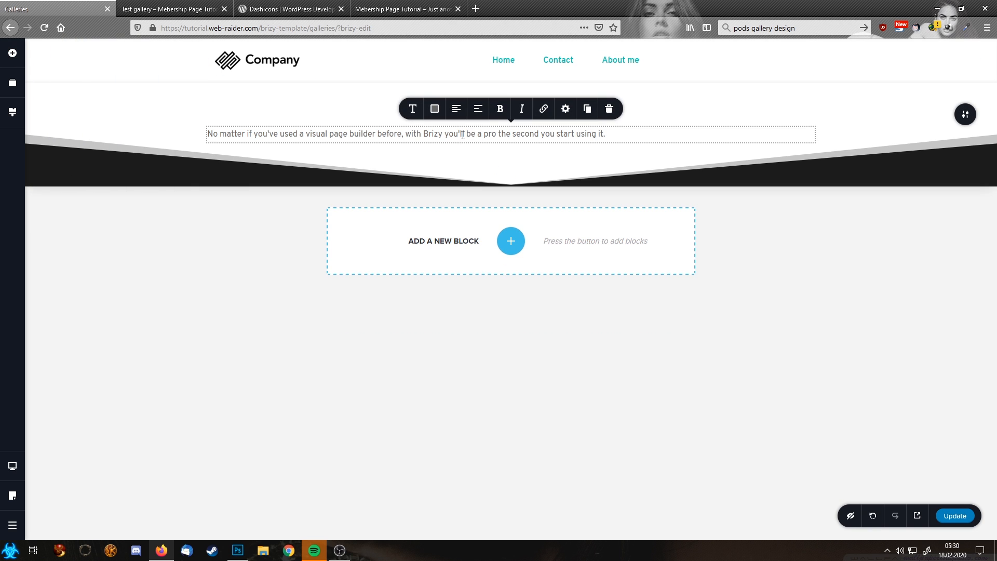
pyautogui.tripleClick(462, 135)
pyautogui.press('BackSpace')
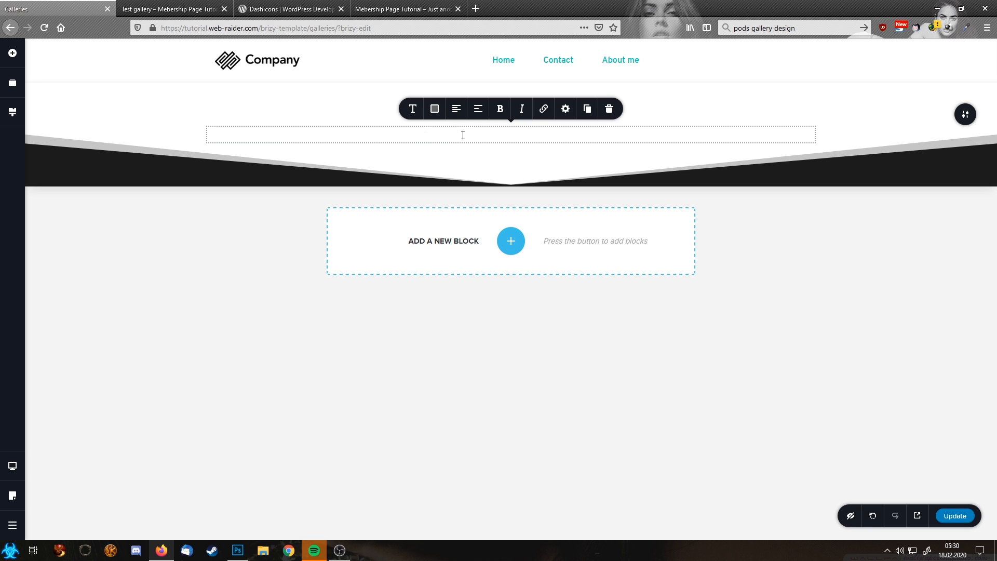
# Step: Insert the dynamic Post Title placeholder into the empty text element and centre it
pyautogui.write('#')
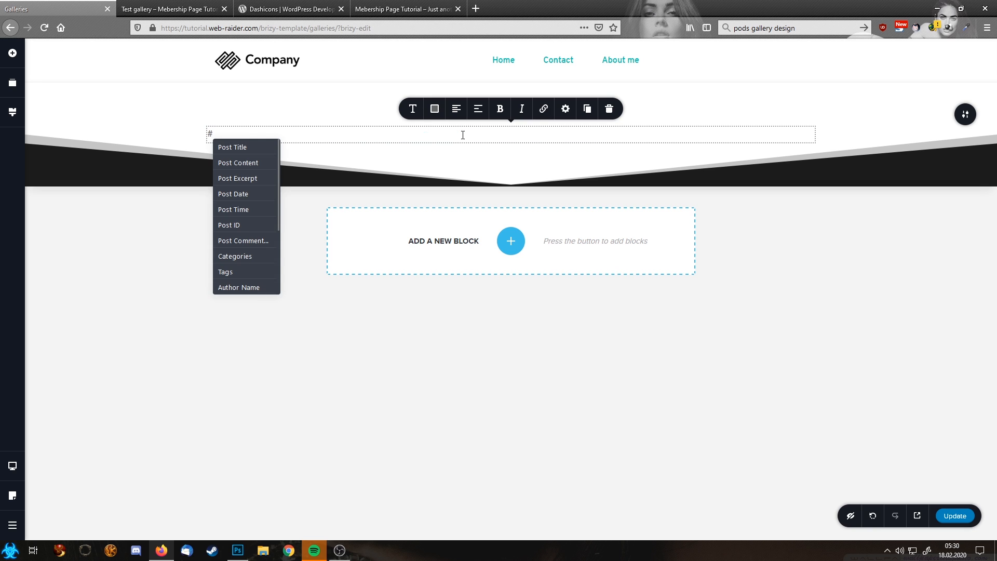
pyautogui.click(241, 147)
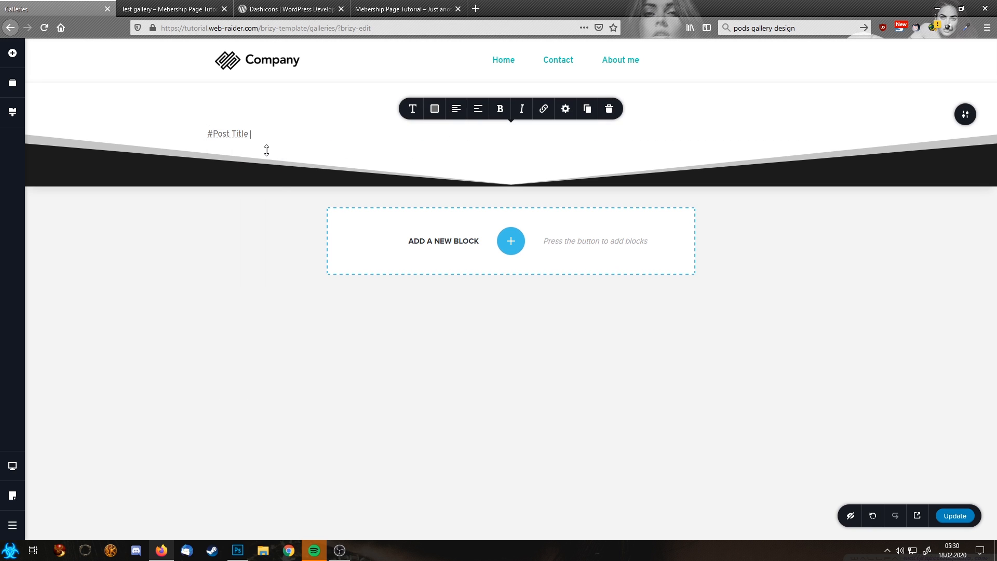
pyautogui.click(454, 112)
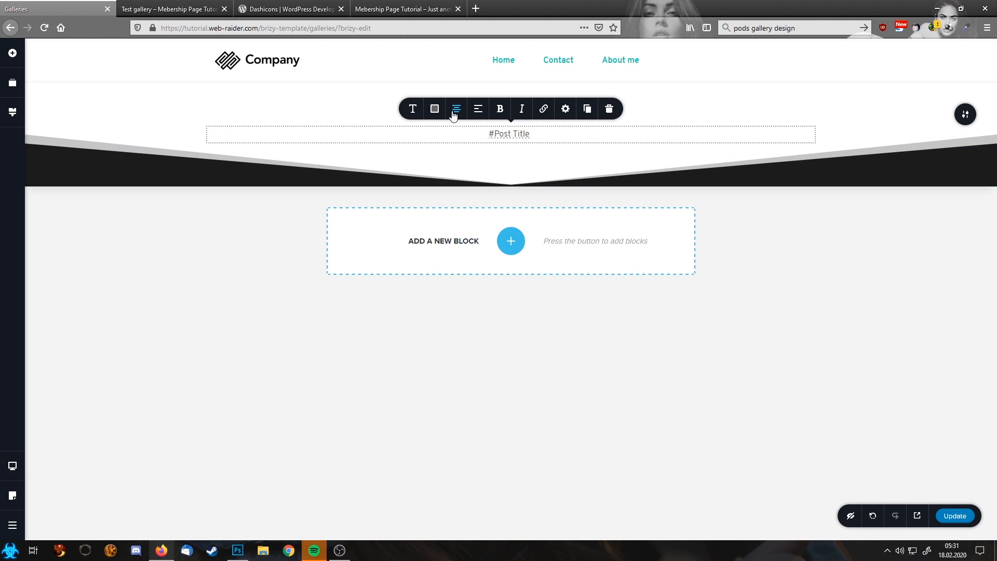
# Step: Style the post title text as Heading 1 and change its HTML tag from paragraph to a heading
pyautogui.click(413, 109)
pyautogui.click(458, 155)
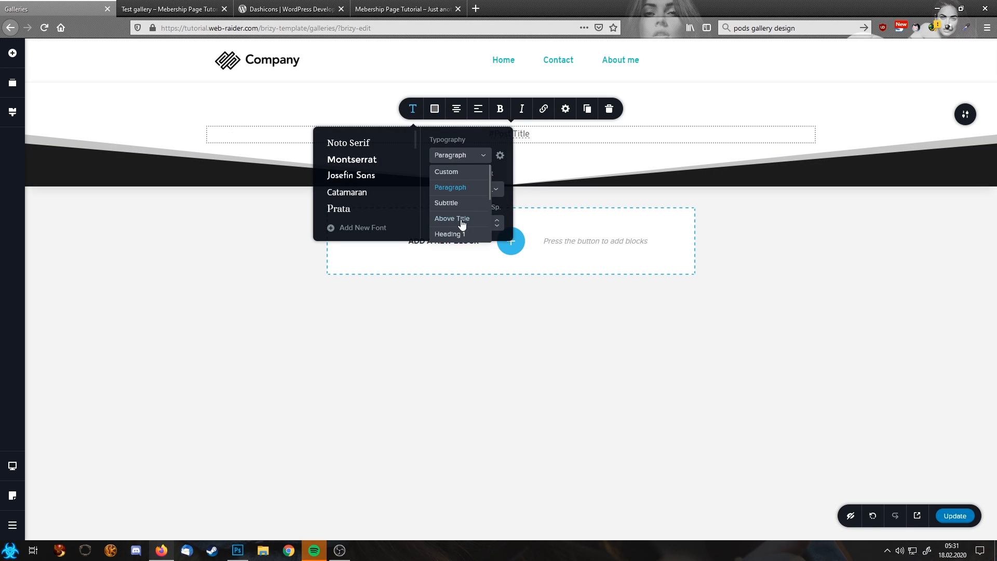
pyautogui.click(456, 235)
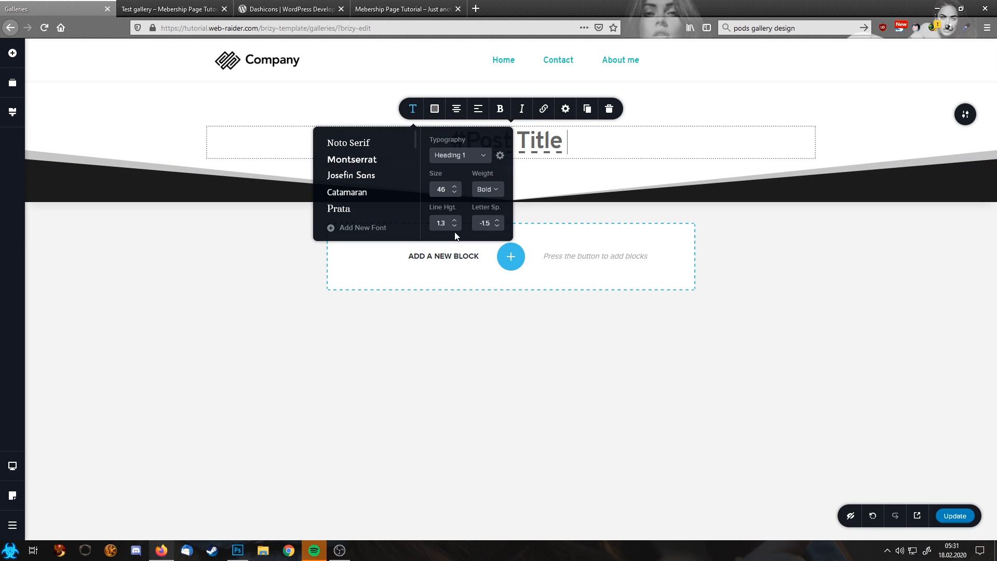
pyautogui.click(562, 111)
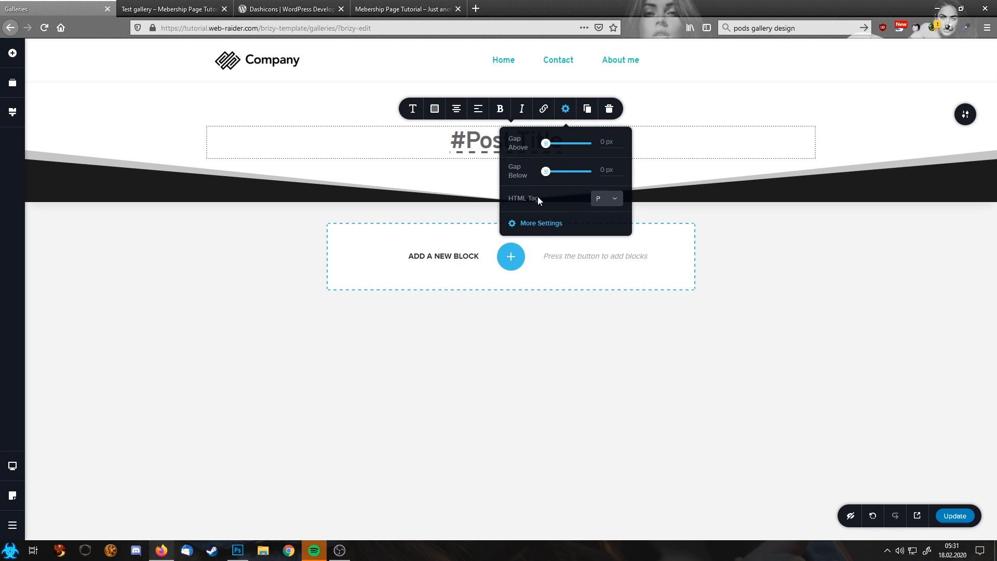
pyautogui.click(608, 200)
pyautogui.click(609, 227)
pyautogui.click(665, 139)
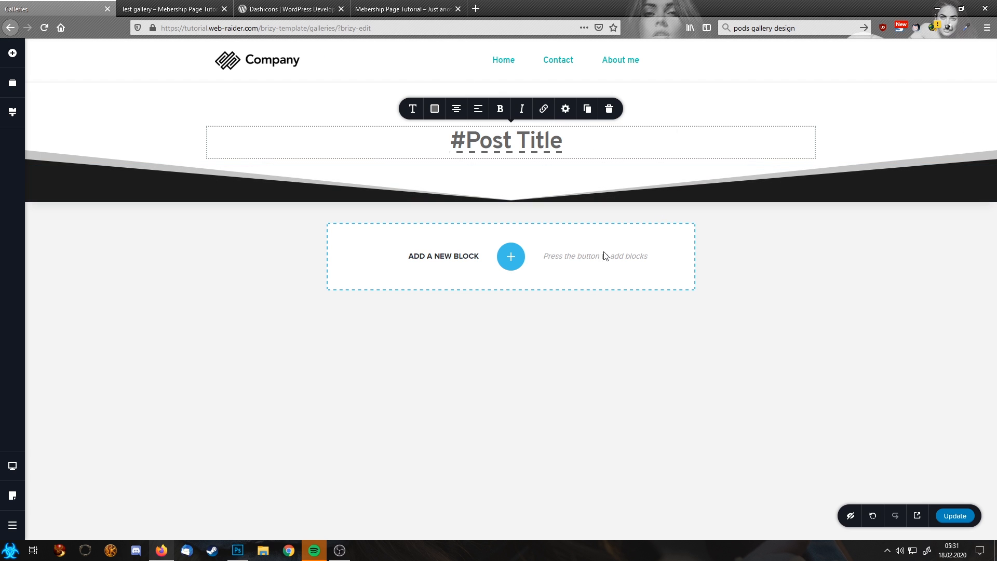
# Step: Add a blank block below the post title block and delete one of its two columns
pyautogui.click(511, 257)
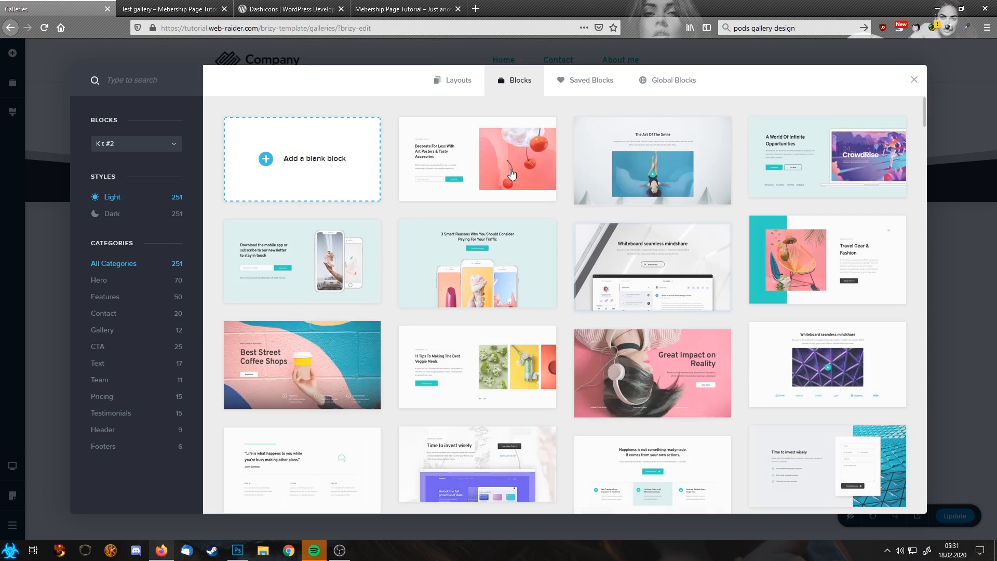
pyautogui.click(380, 179)
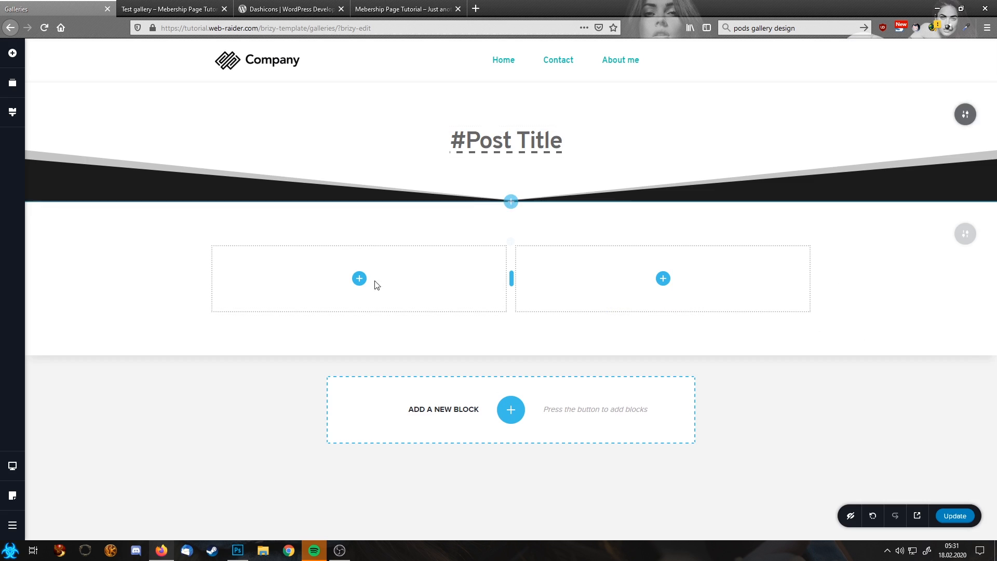
pyautogui.click(811, 246)
pyautogui.click(882, 216)
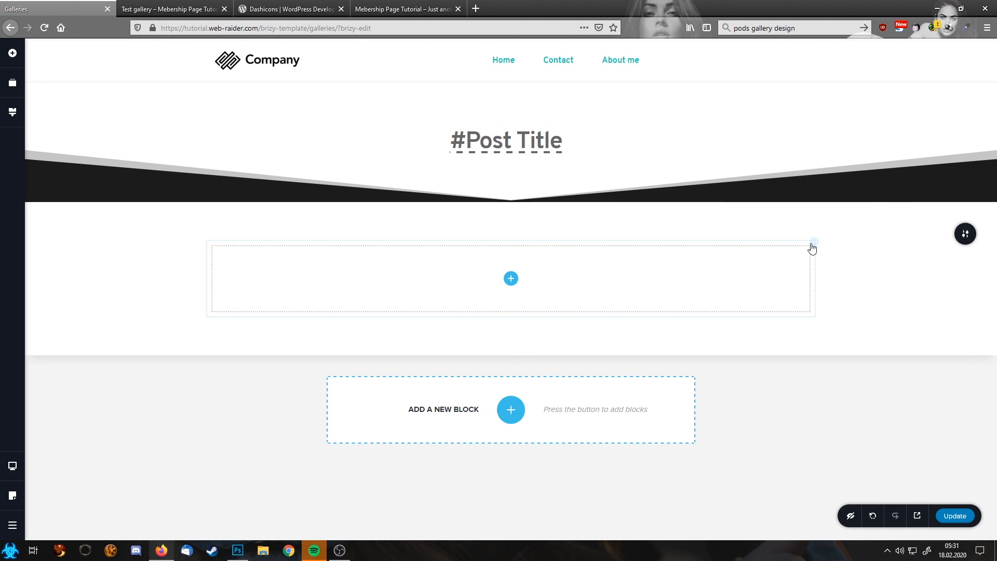
# Step: Set the new block's background overlay to the solid dark palette colour #1C1C1C
pyautogui.click(965, 234)
pyautogui.click(875, 234)
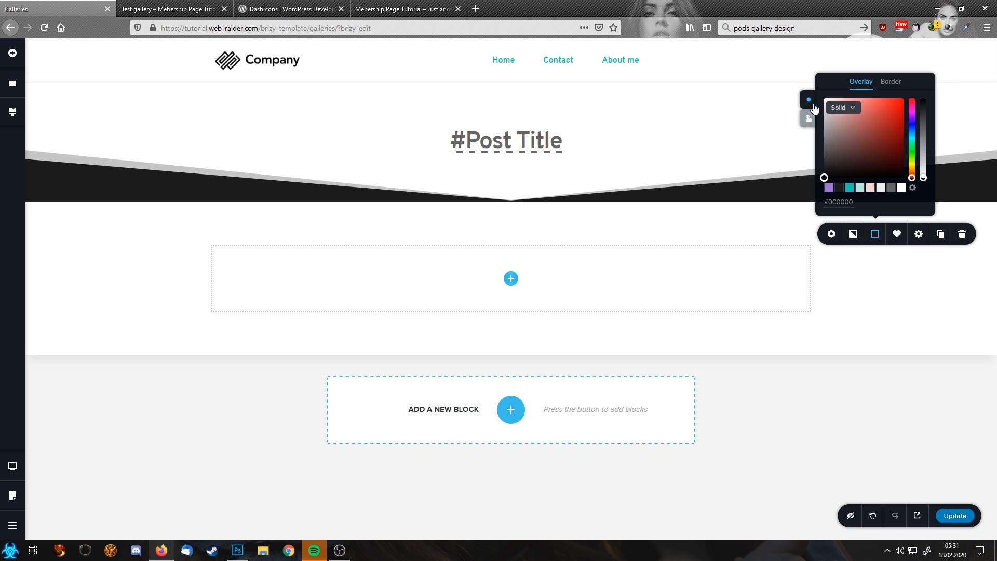
pyautogui.click(839, 189)
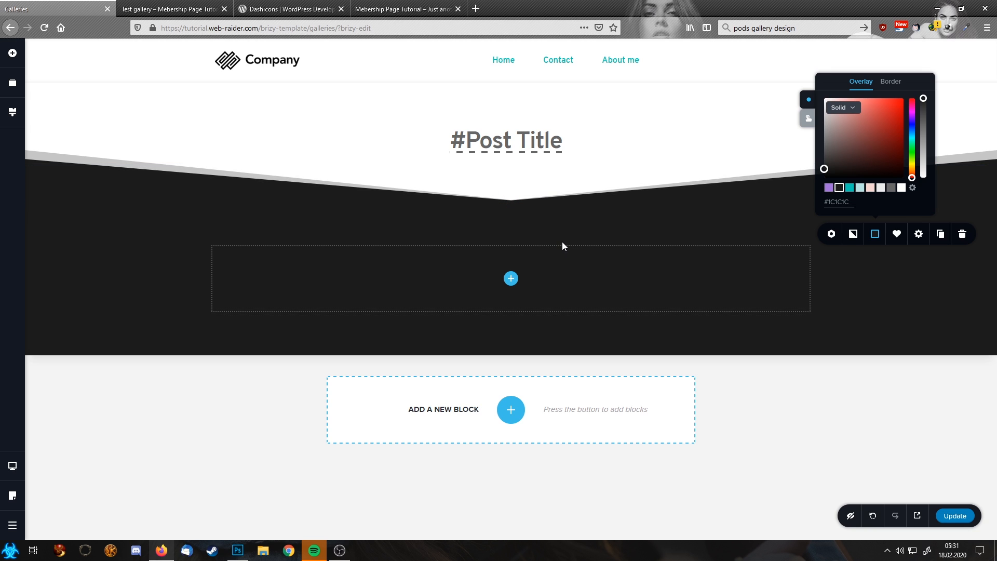
# Step: Place a text element in the dark block reading "Enjoy this gallery, if you with send us a mail with your feedback"
pyautogui.click(12, 53)
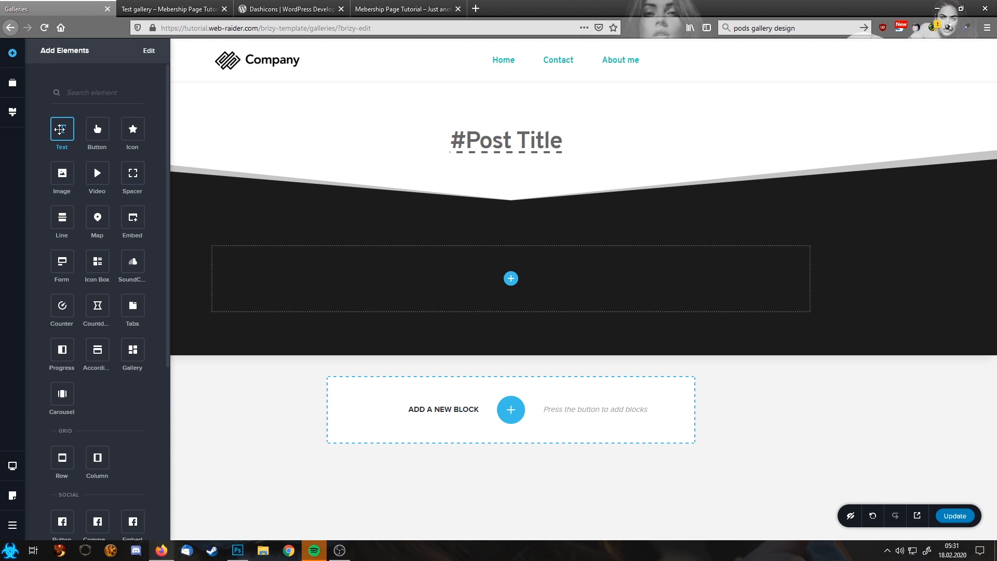
pyautogui.moveTo(556, 299); pyautogui.dragTo(510, 283)
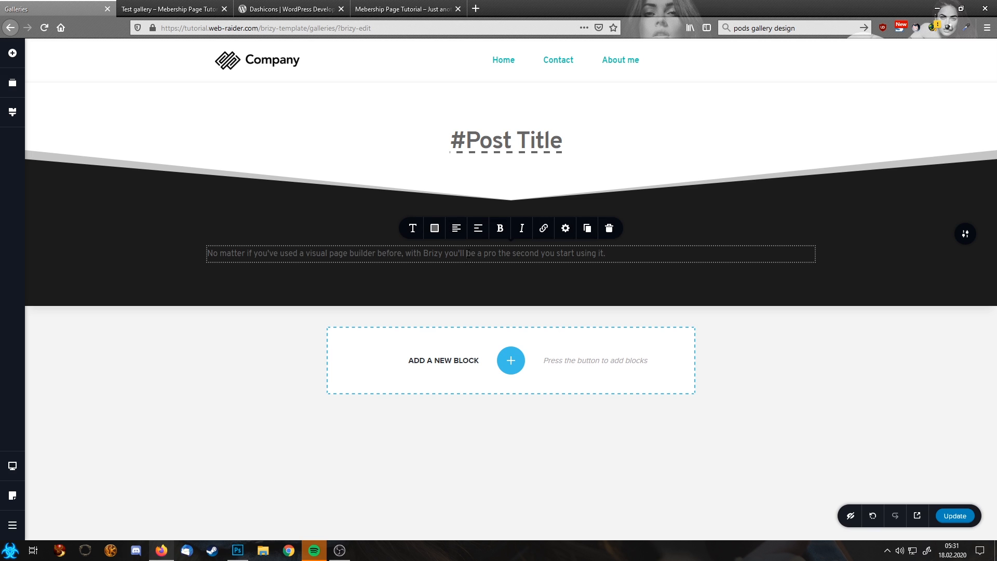
pyautogui.tripleClick(467, 254)
pyautogui.write('En')
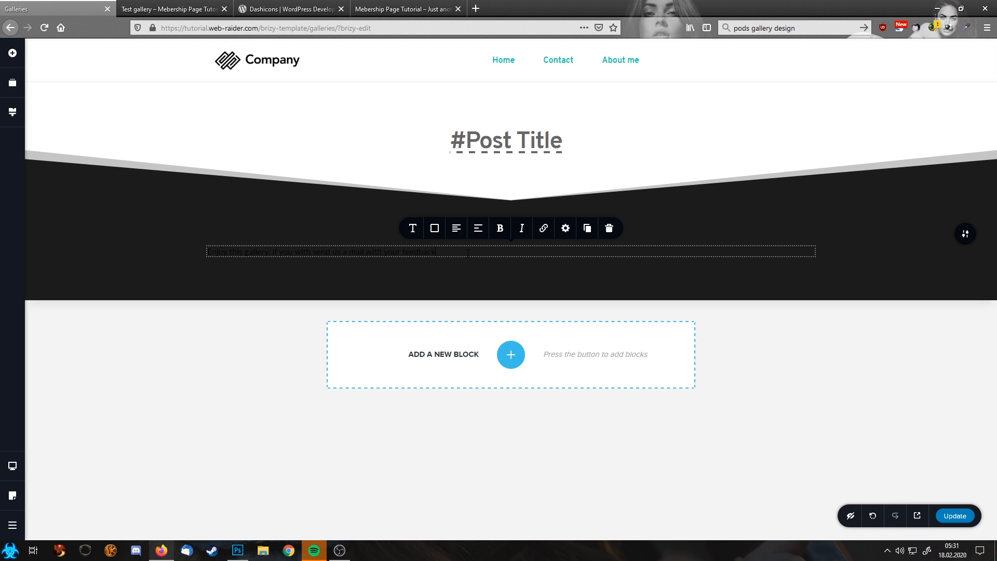
# Step: Format the feedback sentence as white, centred text with Heading 6 typography
pyautogui.tripleClick(468, 253)
pyautogui.click(435, 228)
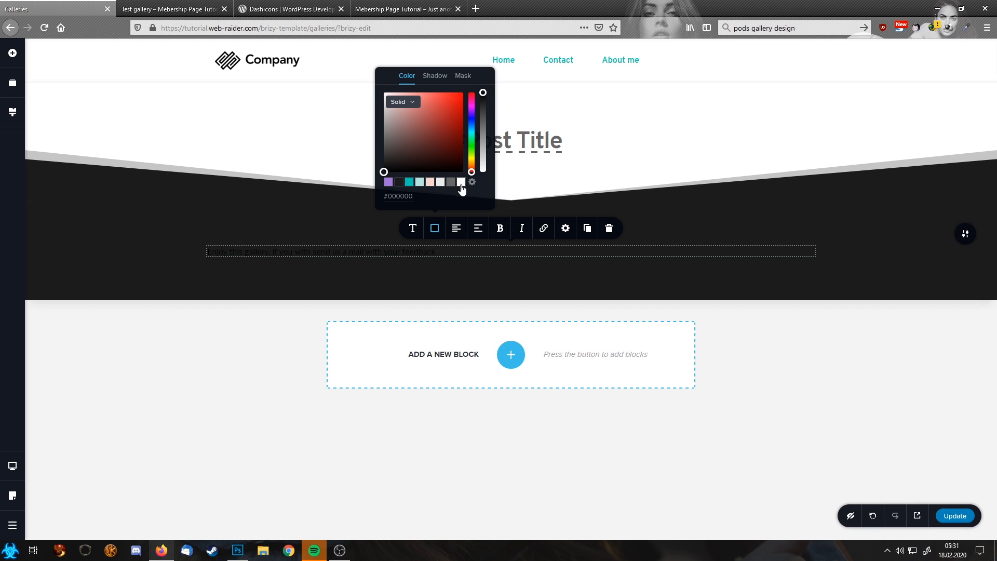
pyautogui.click(461, 183)
pyautogui.click(456, 230)
pyautogui.click(410, 230)
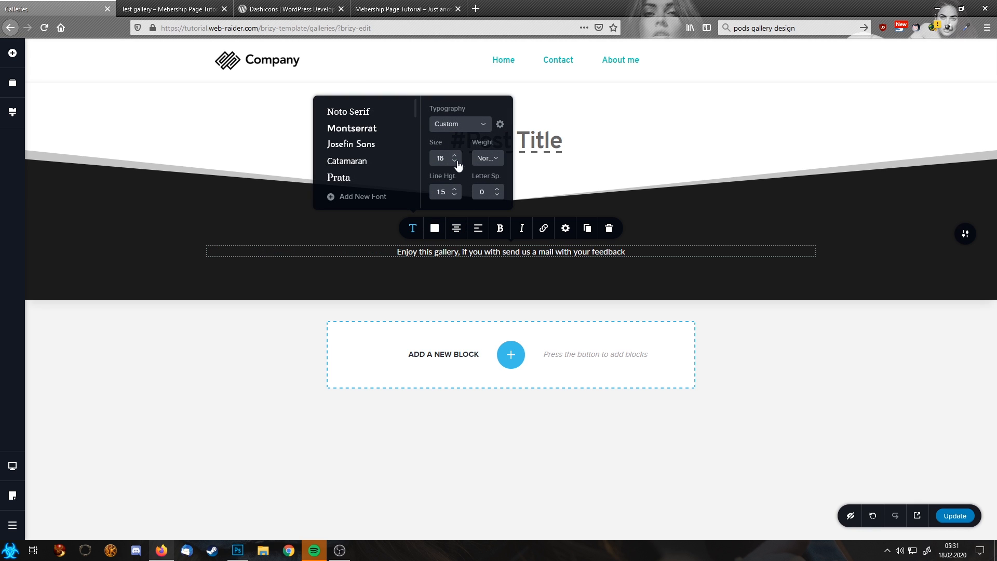
pyautogui.click(442, 126)
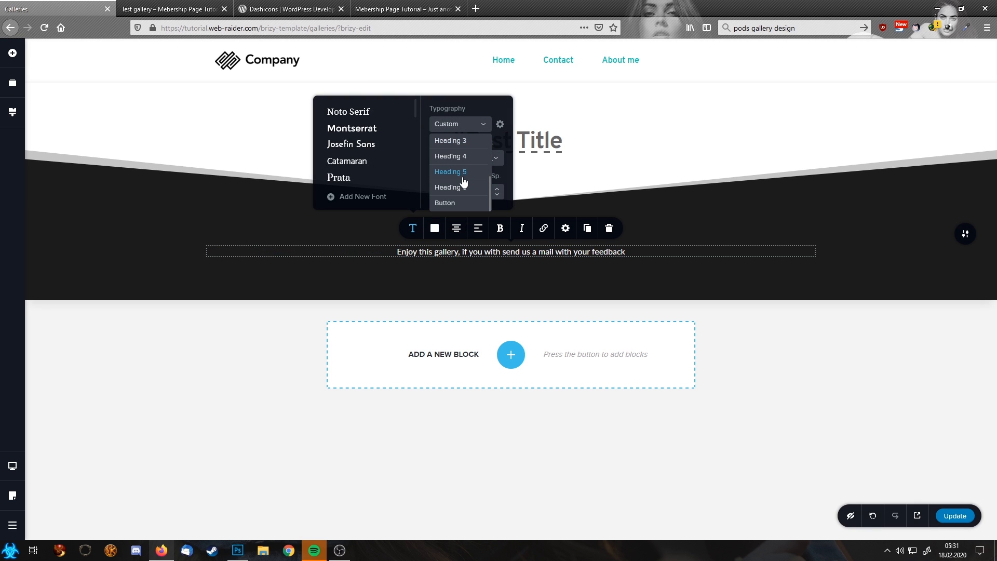
pyautogui.click(461, 187)
pyautogui.click(709, 246)
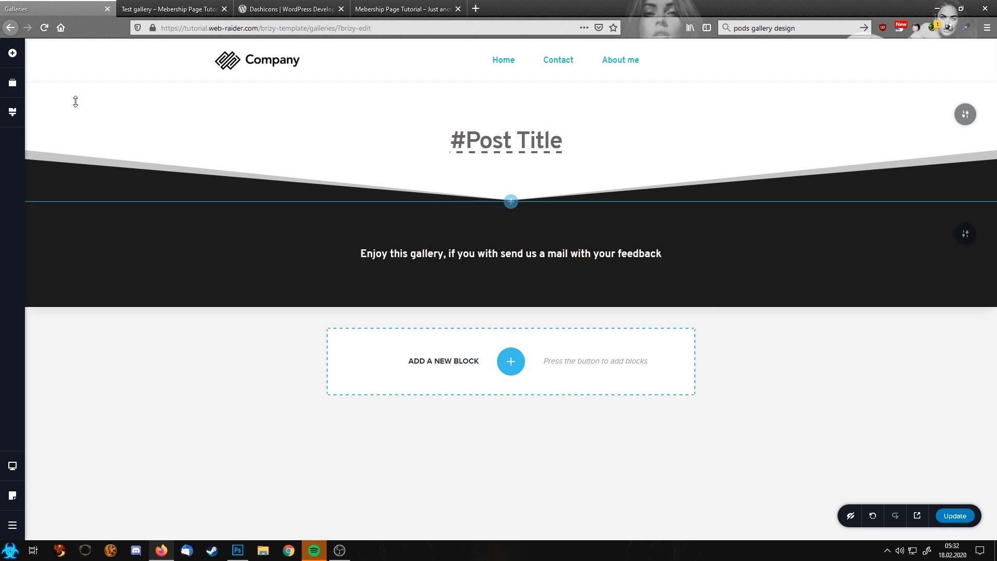
# Step: Add a row beneath the feedback sentence and delete one of its two columns
pyautogui.click(12, 53)
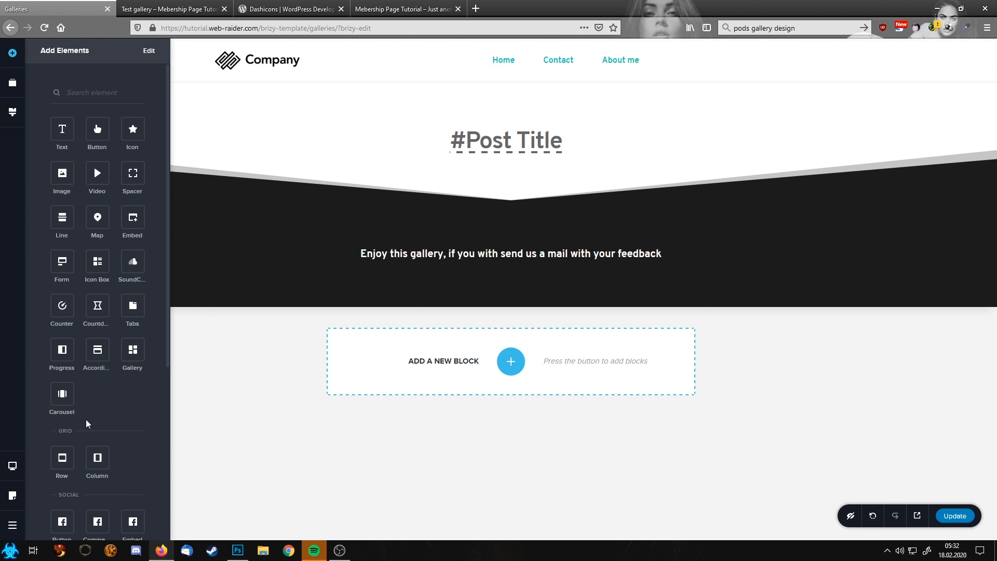
pyautogui.moveTo(62, 457); pyautogui.dragTo(483, 265)
pyautogui.click(751, 294)
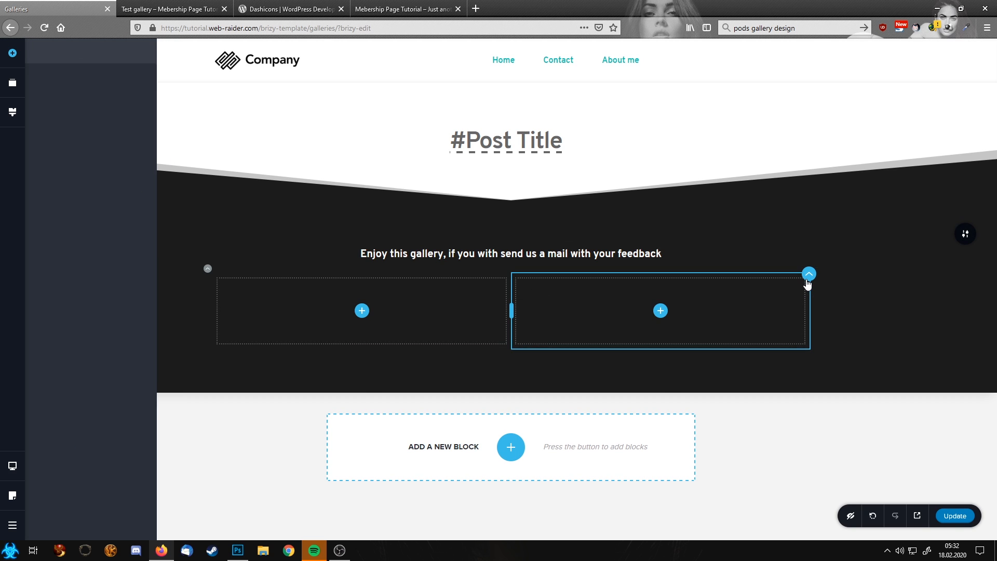
pyautogui.click(876, 250)
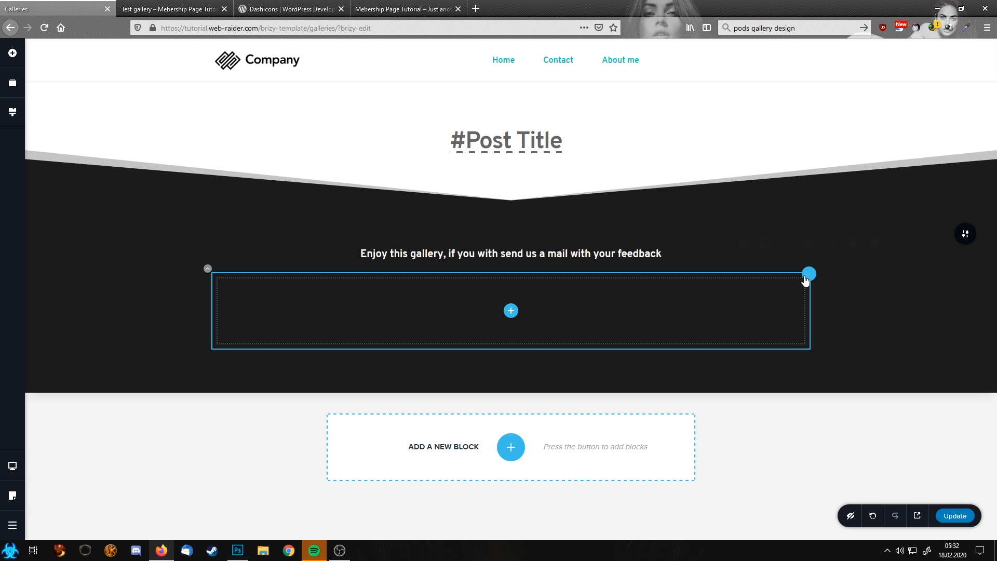
# Step: Give the row's column a size 4 border in teal #05CAB6 and an outset shadow in purple #A170D9
pyautogui.moveTo(809, 273)
pyautogui.click(767, 249)
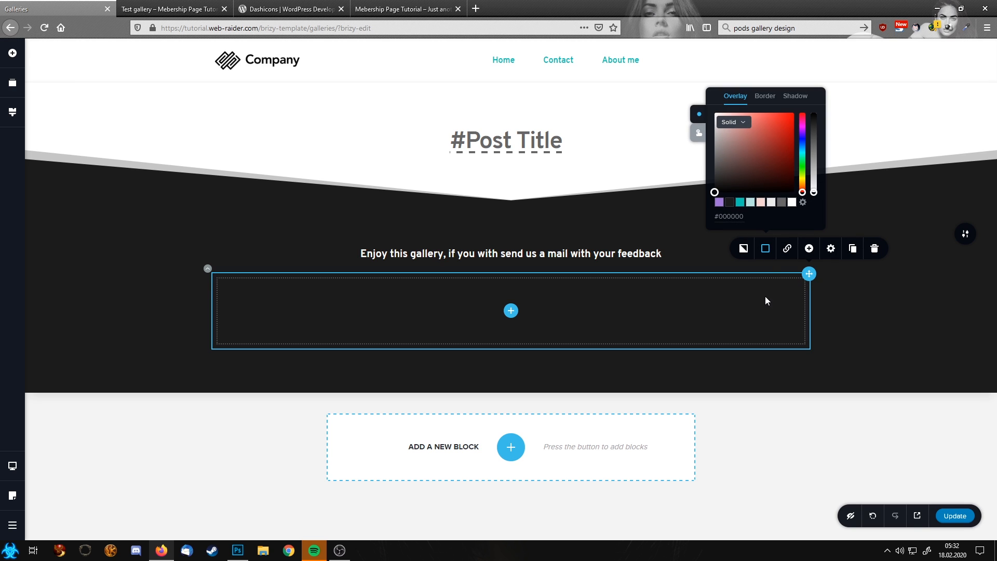
pyautogui.click(767, 98)
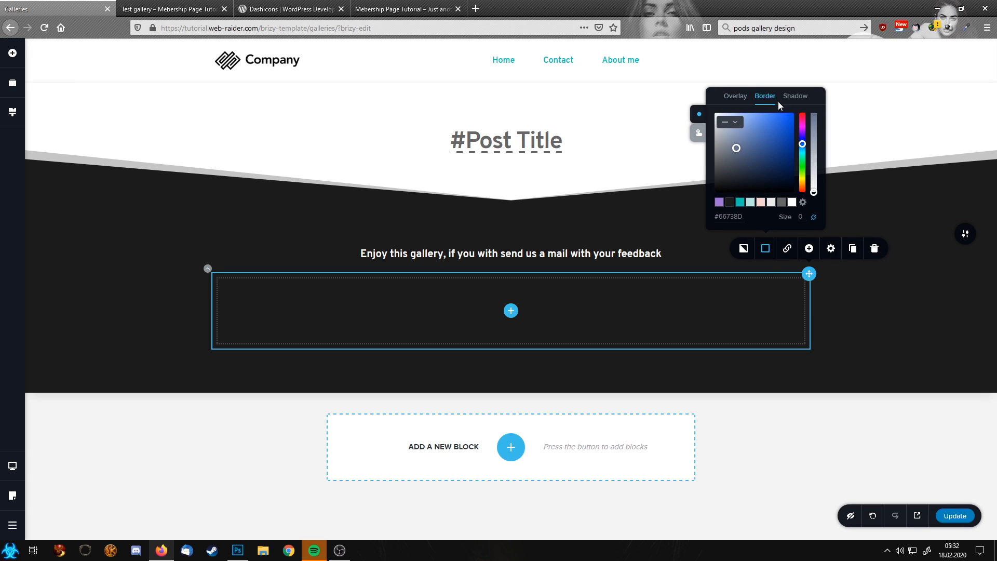
pyautogui.click(740, 204)
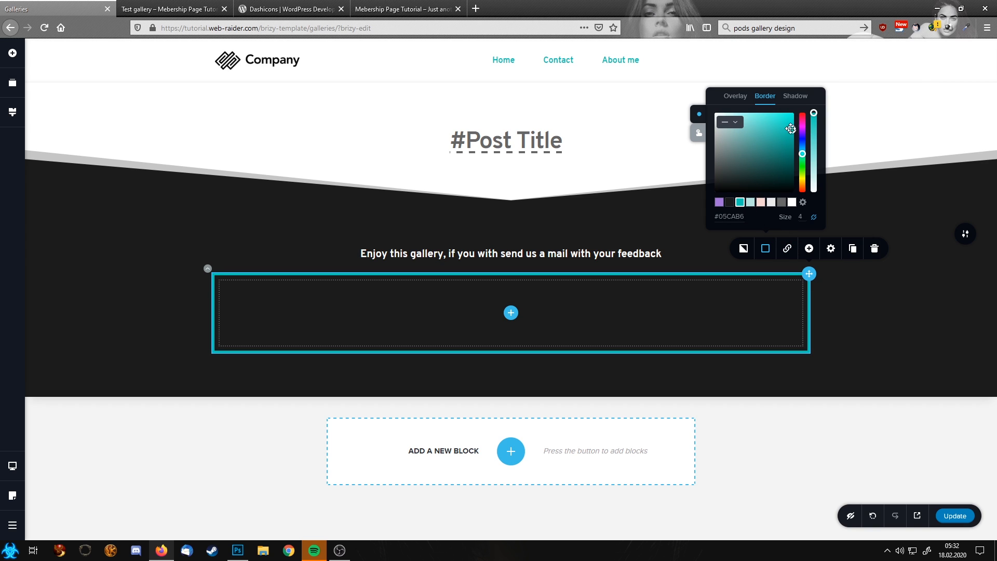
pyautogui.click(795, 98)
pyautogui.click(720, 203)
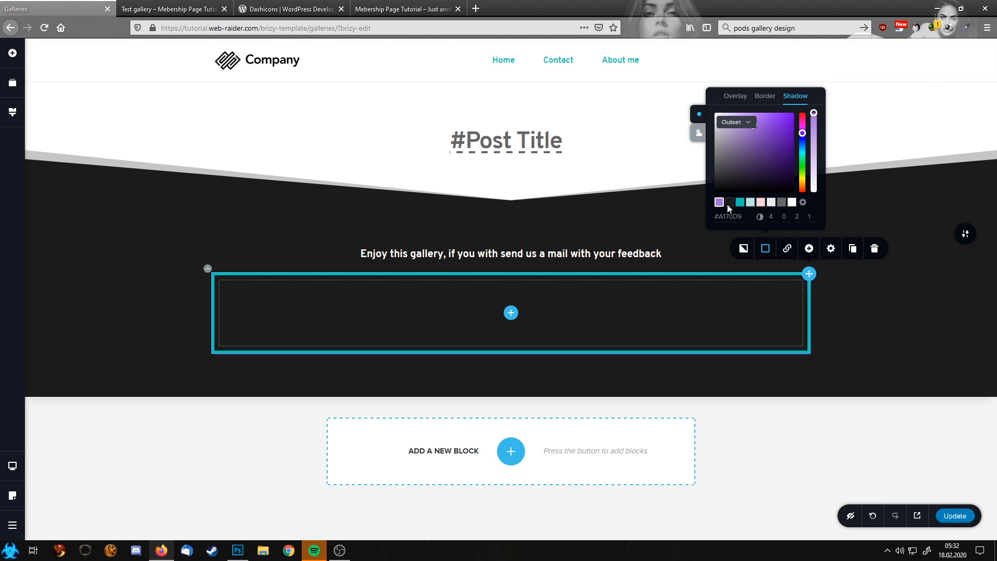
pyautogui.click(876, 320)
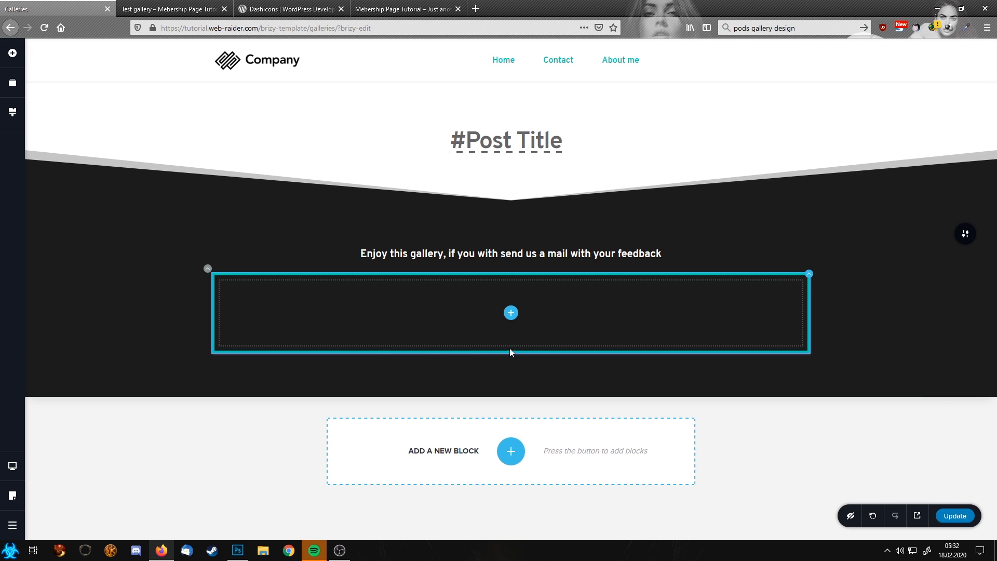
# Step: Change the column's border colour to purple #A170D9 and its outset shadow colour to teal #05CAB6
pyautogui.click(809, 274)
pyautogui.click(765, 248)
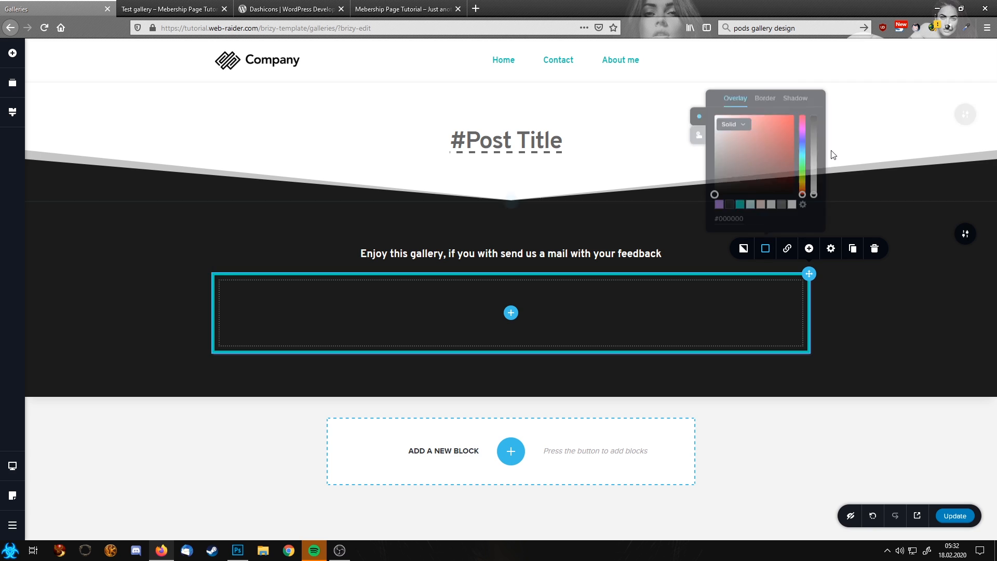
pyautogui.click(765, 97)
pyautogui.click(719, 203)
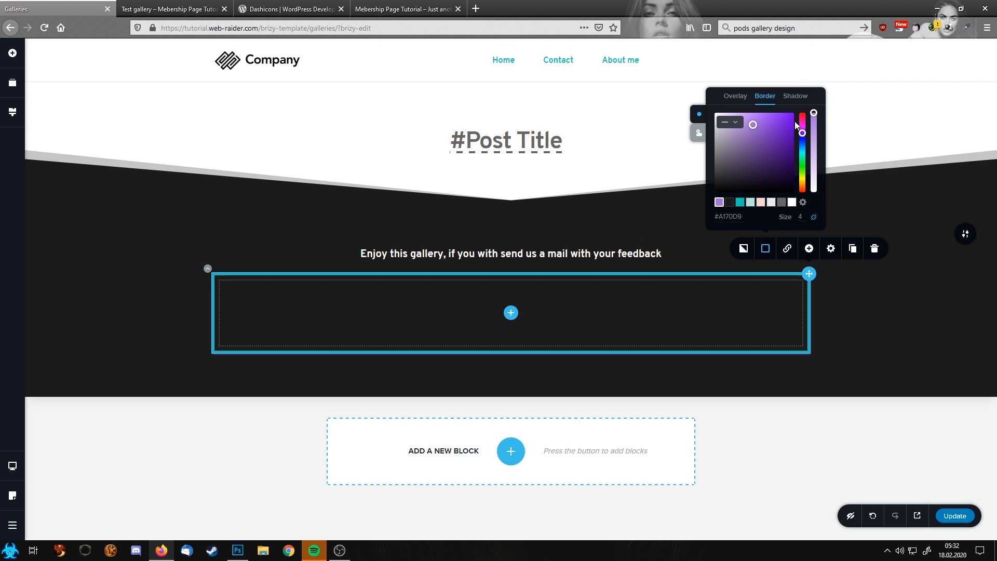
pyautogui.click(794, 97)
pyautogui.click(744, 205)
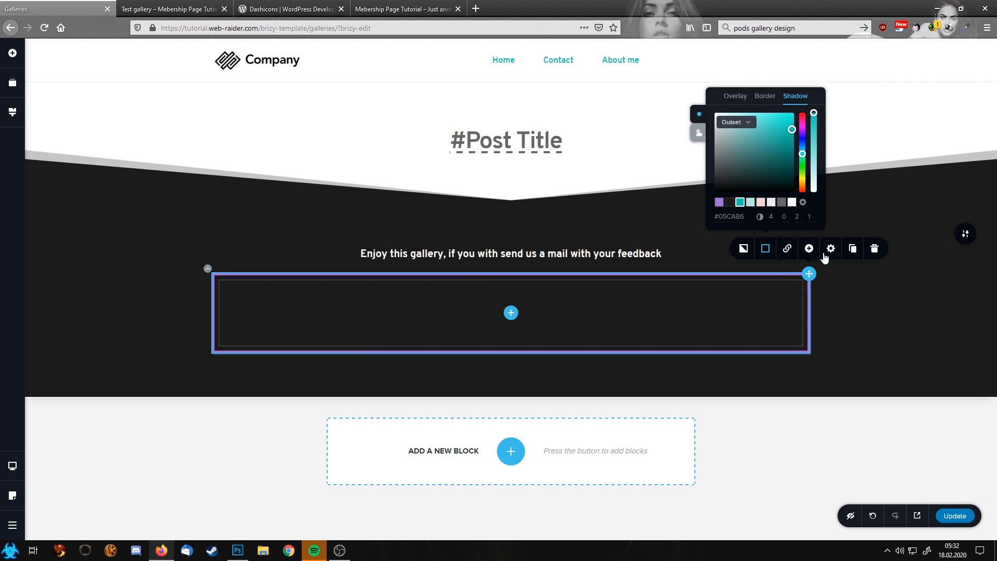
pyautogui.click(893, 319)
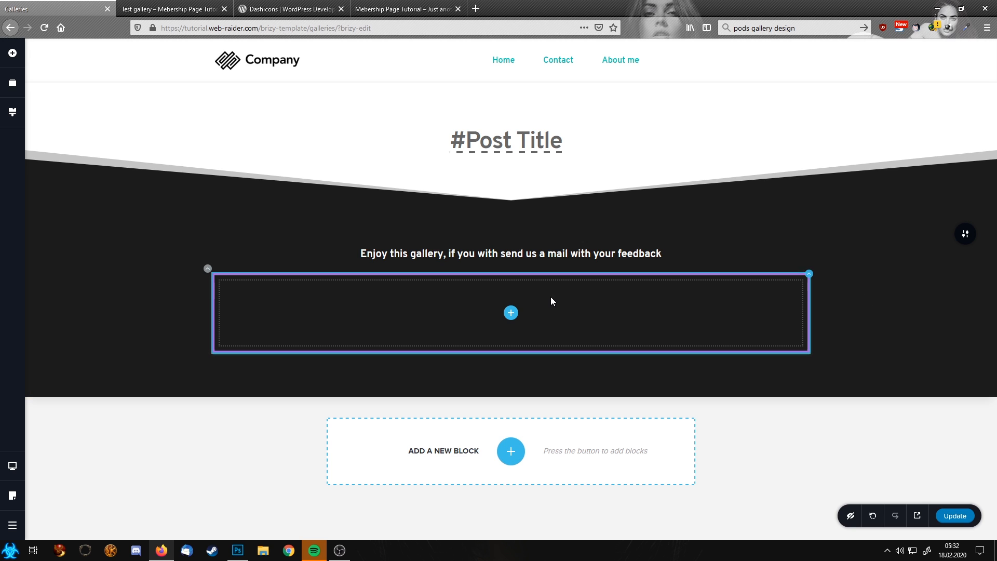
# Step: Fill the bordered column with a solid grey #808080 background overlay
pyautogui.click(807, 275)
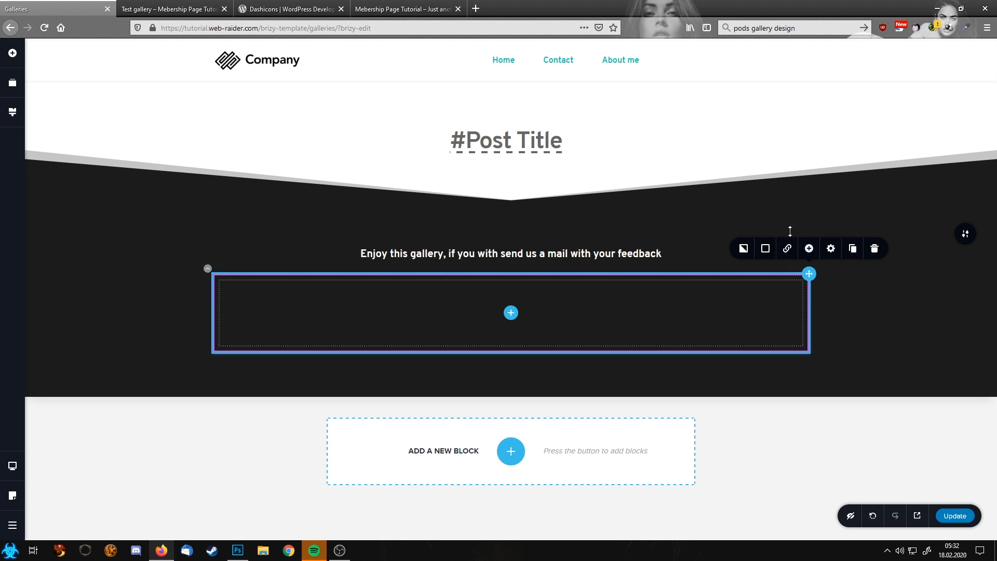
pyautogui.click(765, 249)
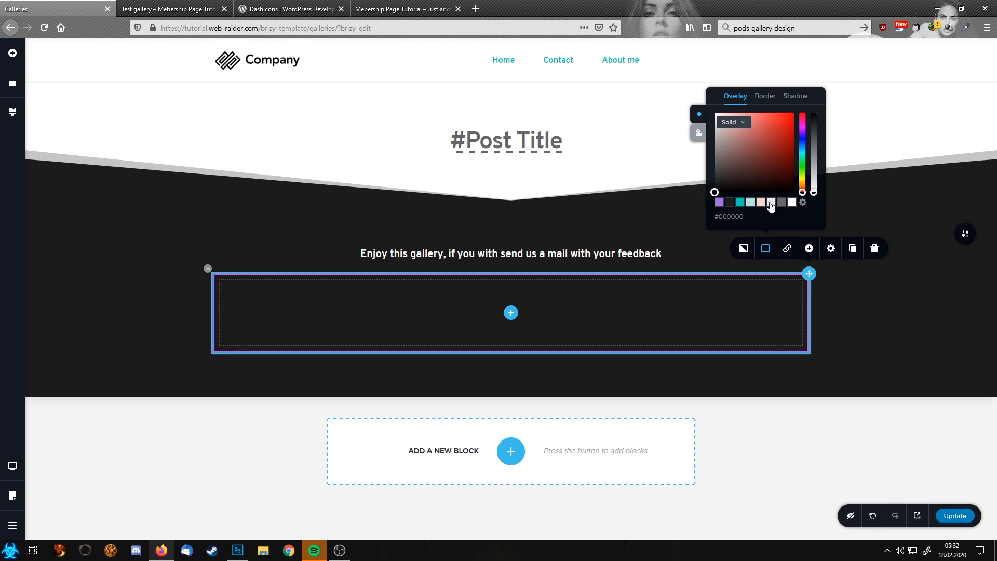
pyautogui.click(730, 204)
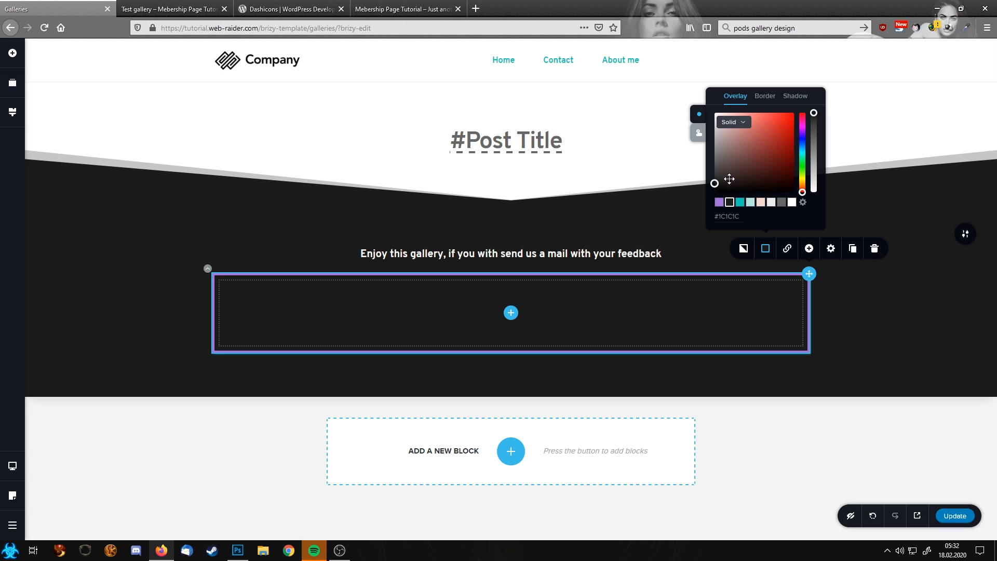
pyautogui.moveTo(713, 182); pyautogui.dragTo(706, 153)
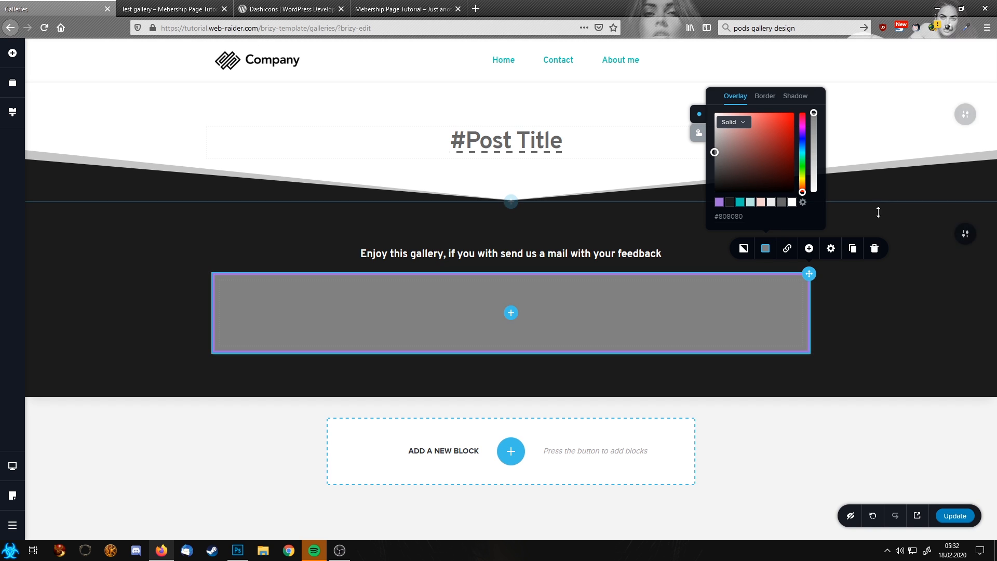
# Step: Round the gallery column's corners with a 15 px corner radius
pyautogui.click(830, 248)
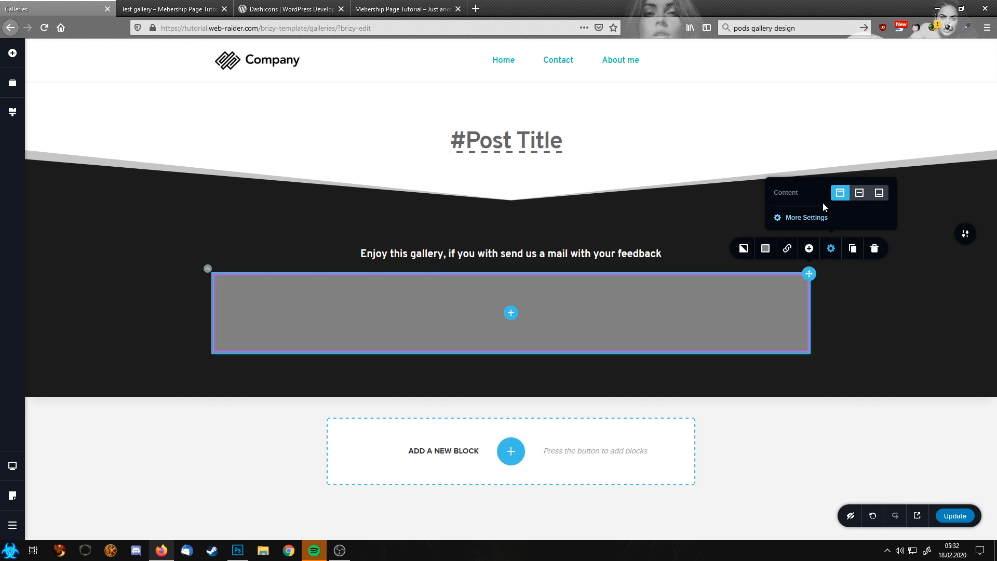
pyautogui.click(838, 222)
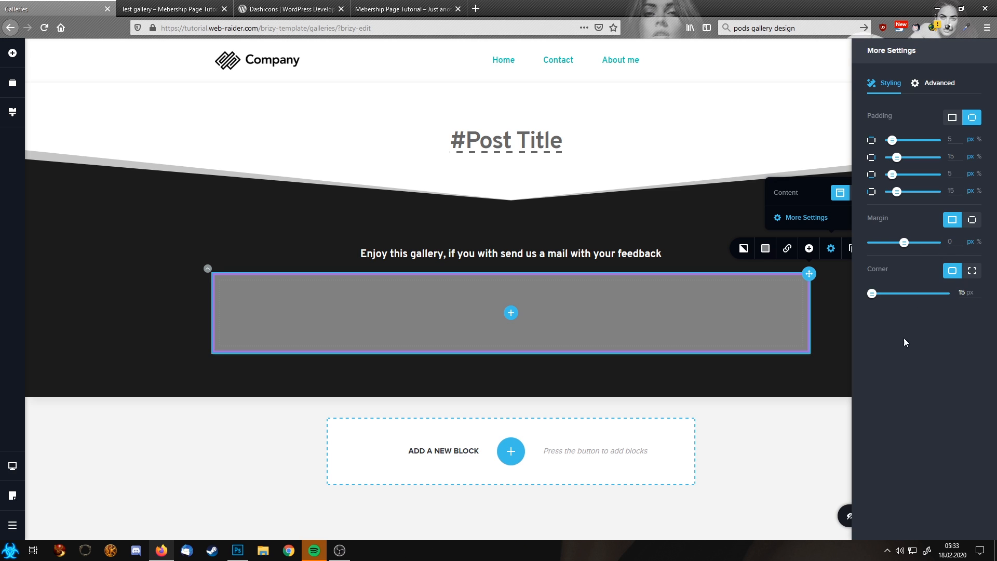
pyautogui.click(840, 332)
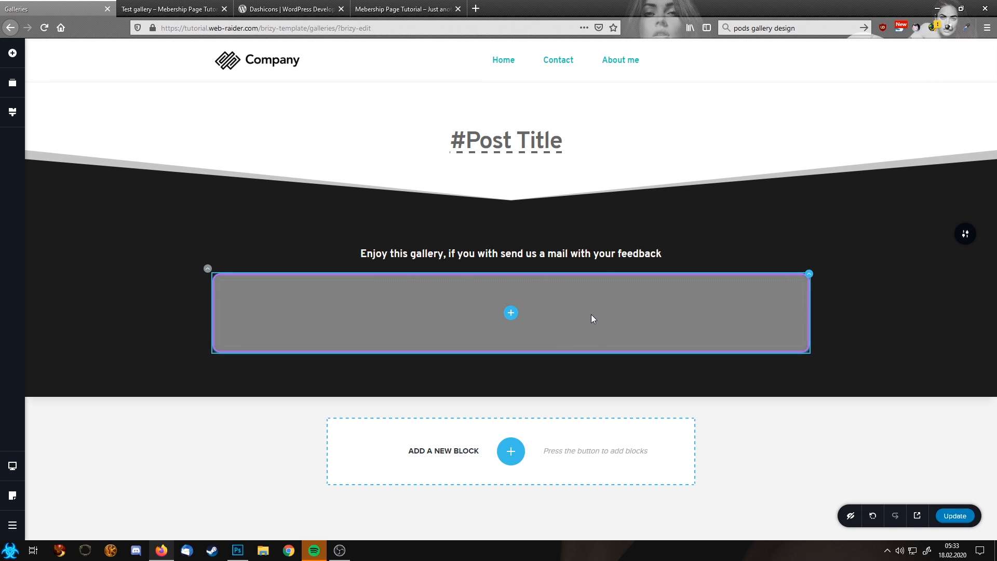
# Step: Add a text element to the bordered gallery column and replace its sample text with #
pyautogui.click(12, 53)
pyautogui.scroll(-5, 84, 376)
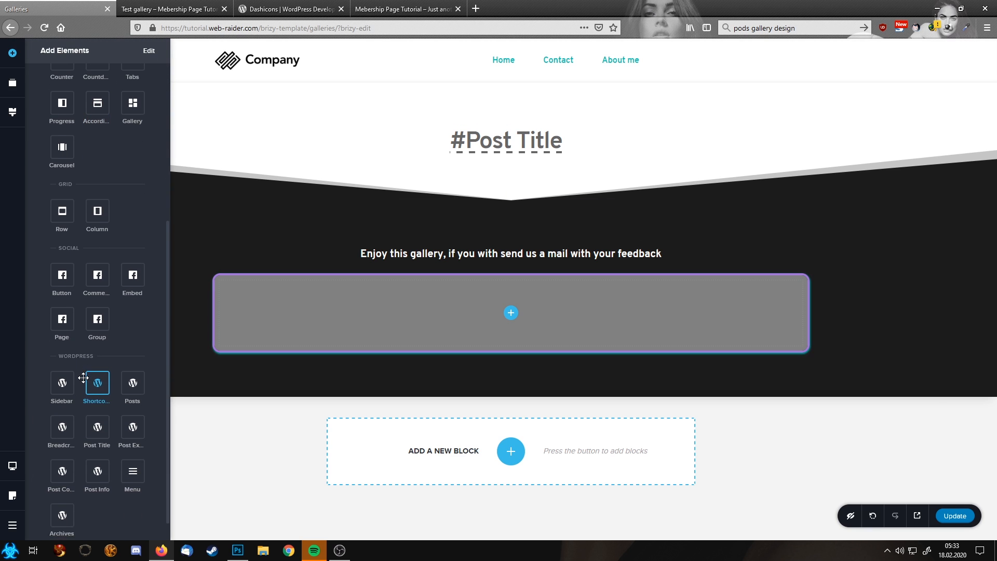
pyautogui.moveTo(83, 377); pyautogui.dragTo(494, 316)
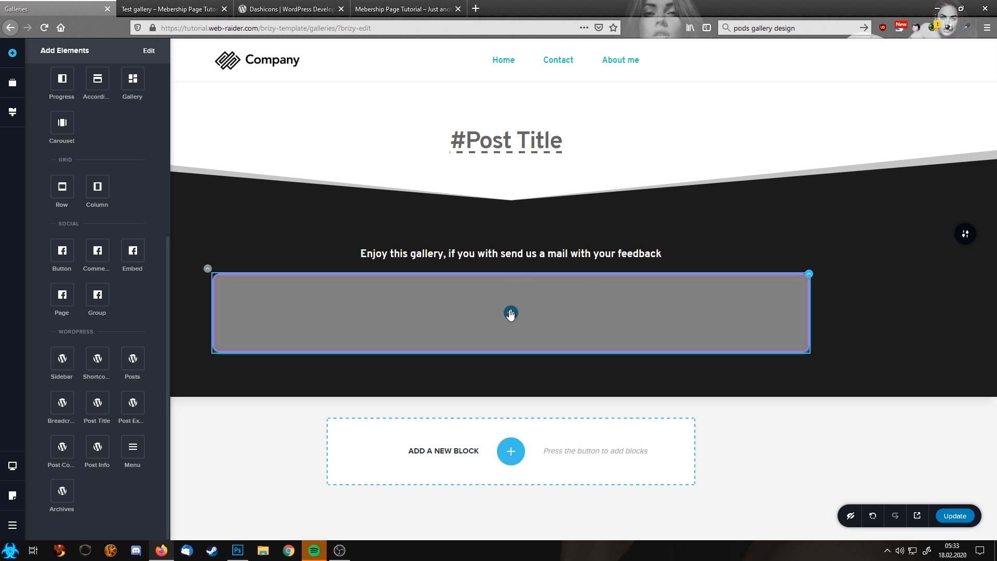
pyautogui.scroll(5, 110, 217)
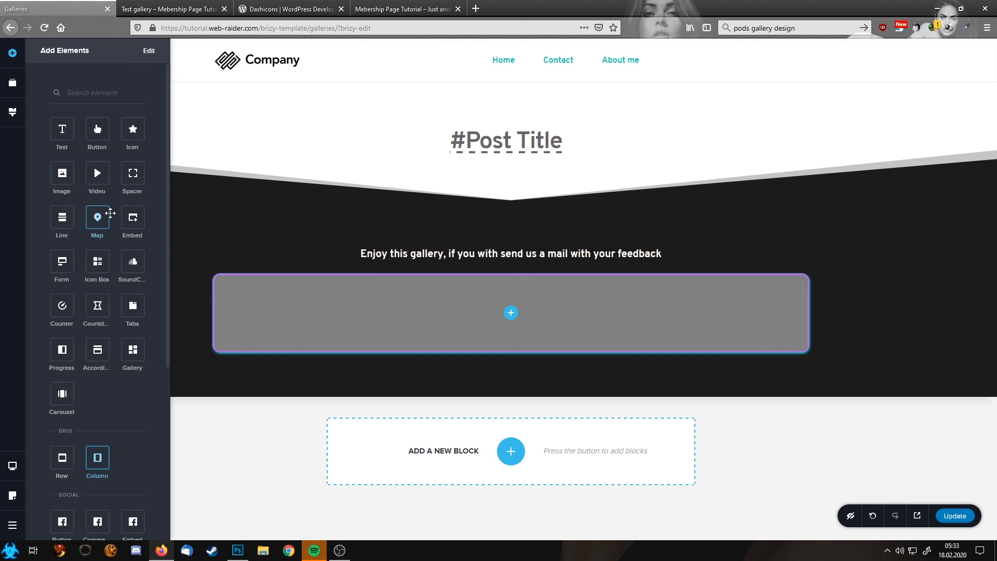
pyautogui.moveTo(64, 136); pyautogui.dragTo(540, 325)
pyautogui.click(500, 291)
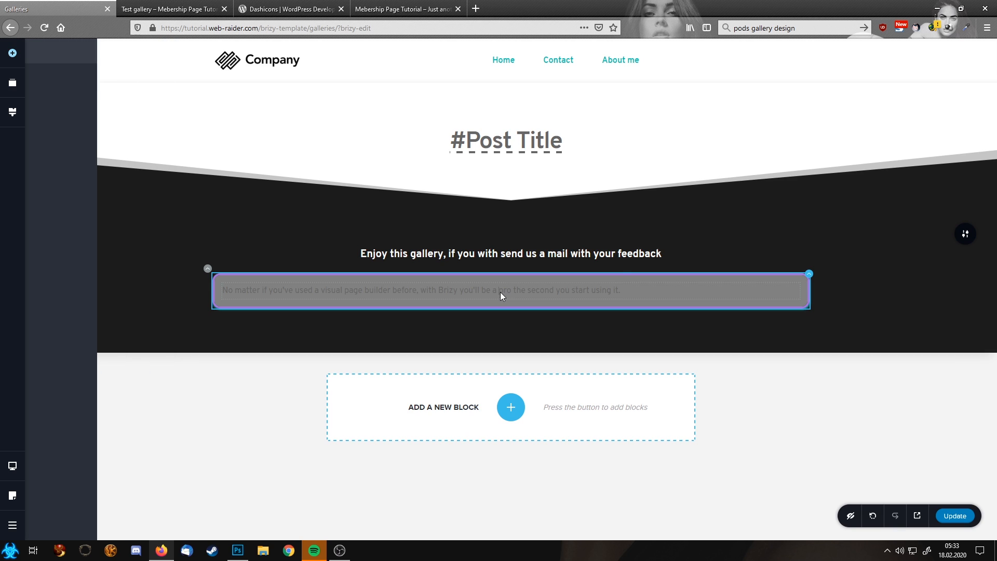
pyautogui.tripleClick(502, 292)
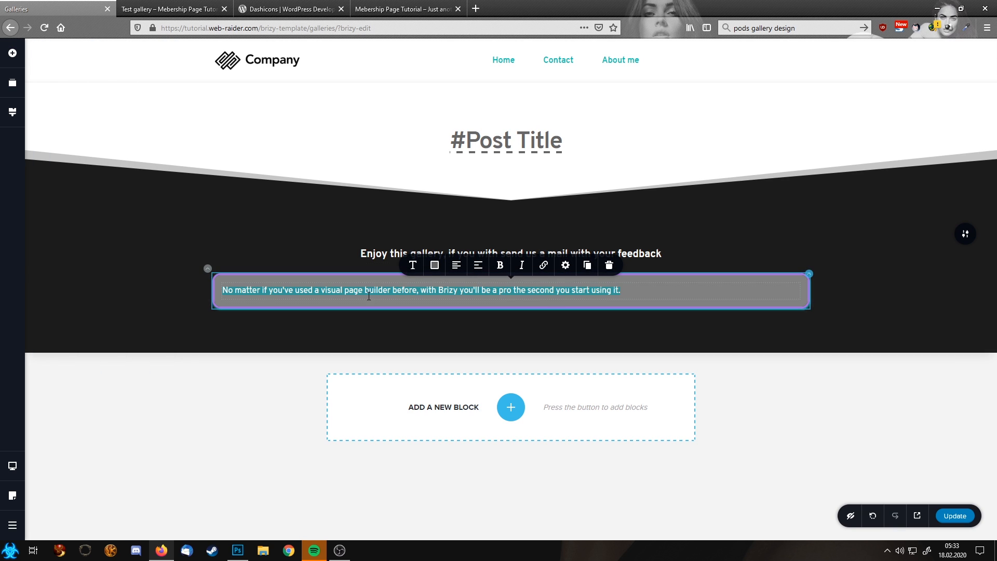
pyautogui.write('#')
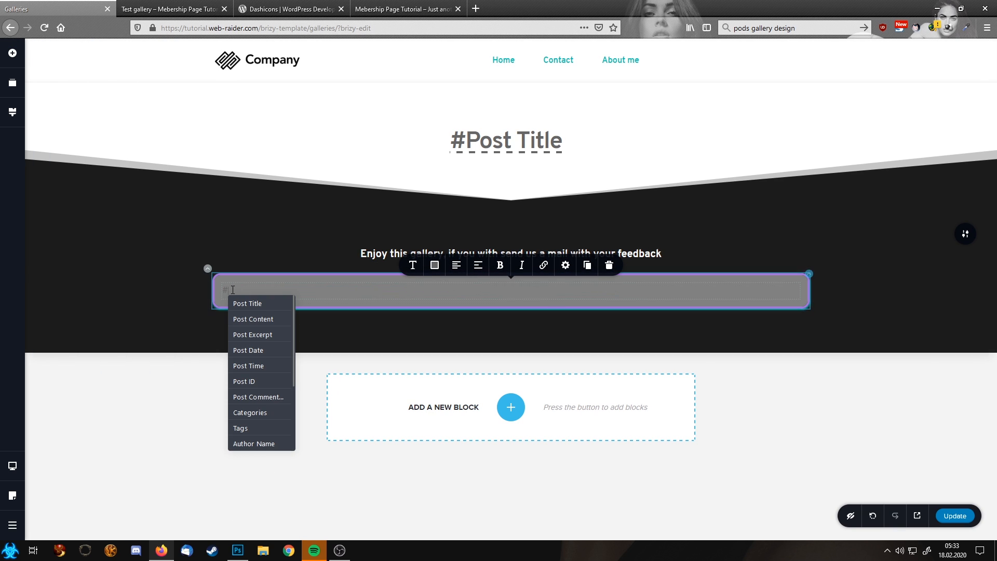
# Step: Look through the dynamic content options for a gallery field and delete the text element
pyautogui.scroll(-5, 274, 352)
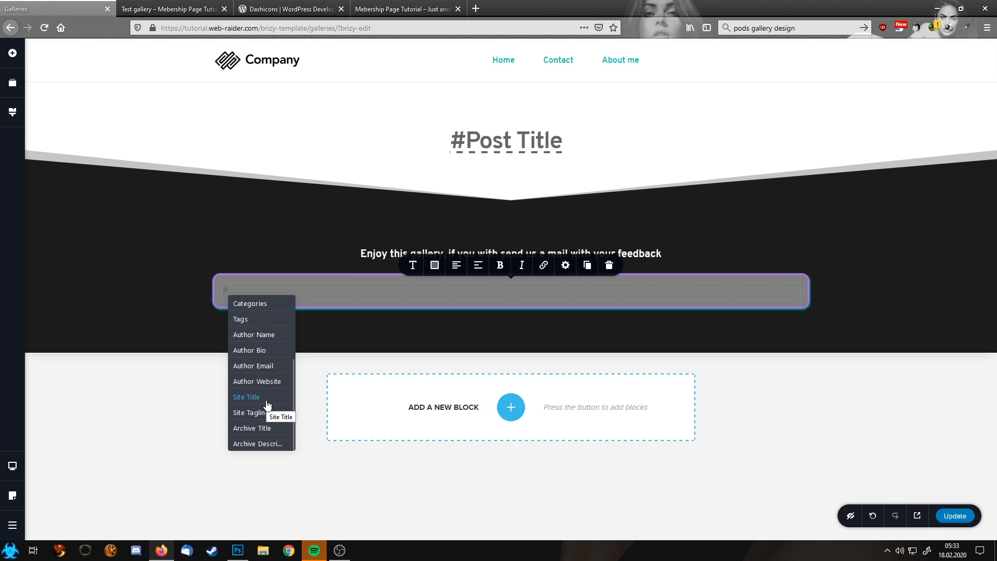
pyautogui.scroll(4, 262, 347)
pyautogui.scroll(1, 260, 355)
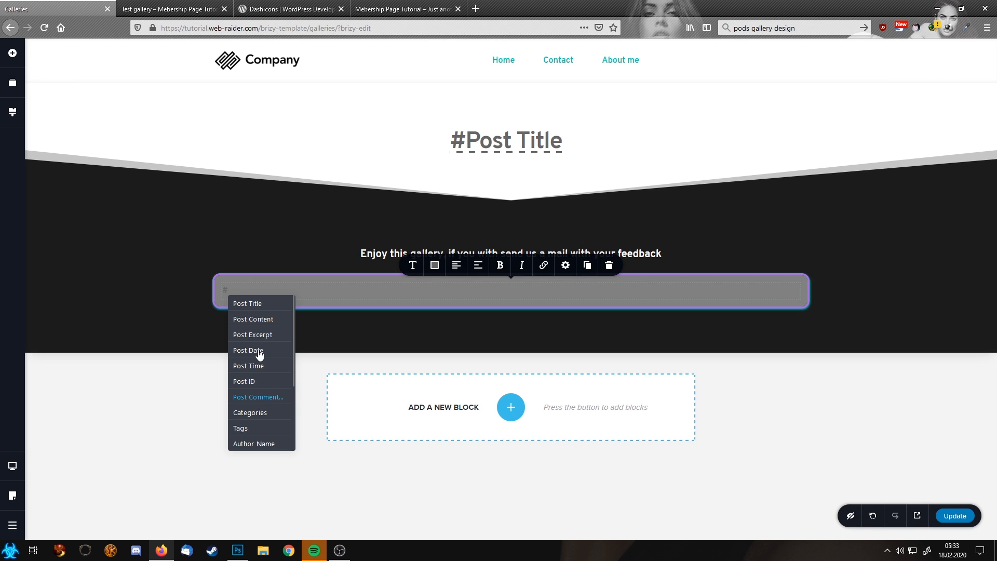
pyautogui.scroll(-1, 260, 356)
pyautogui.scroll(1, 260, 355)
pyautogui.click(327, 289)
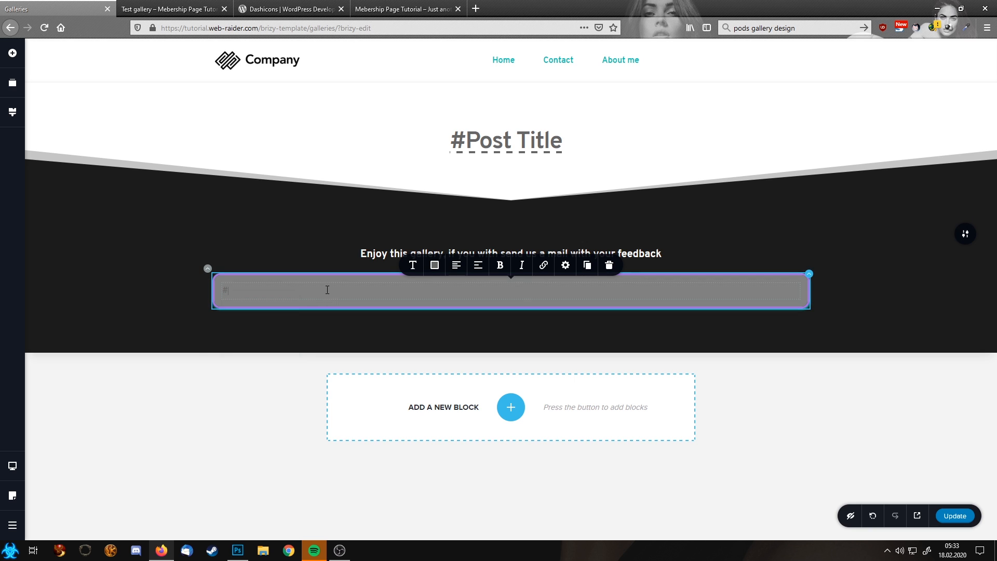
pyautogui.click(611, 266)
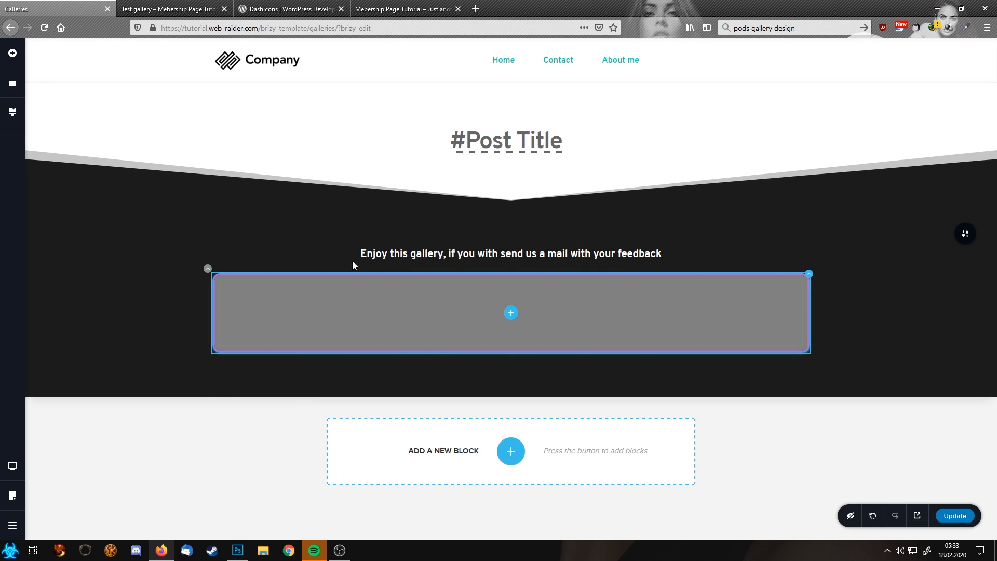
# Step: Try an image element in the gallery column, check its dynamic image sources, and delete the element
pyautogui.click(16, 56)
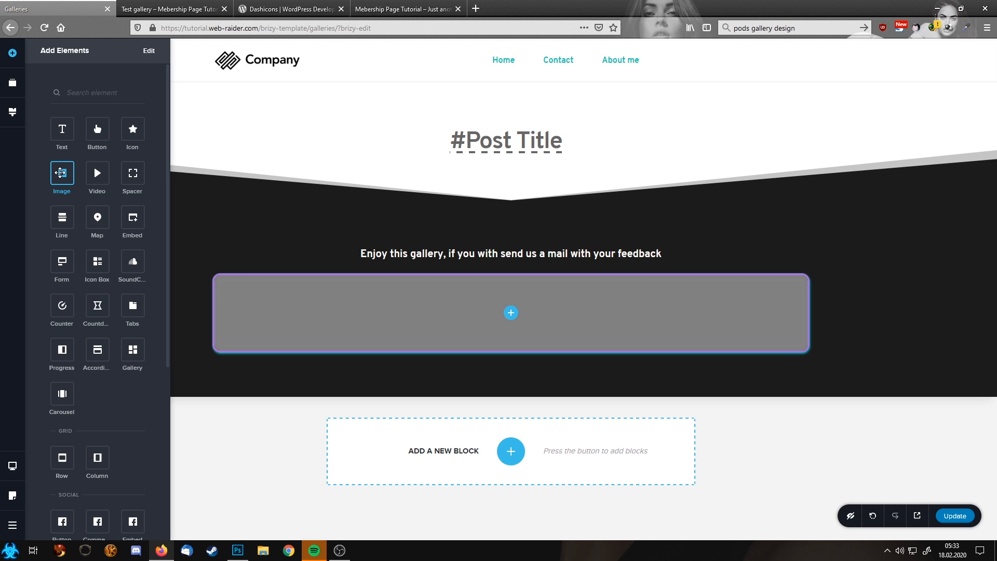
pyautogui.moveTo(61, 173); pyautogui.dragTo(567, 312)
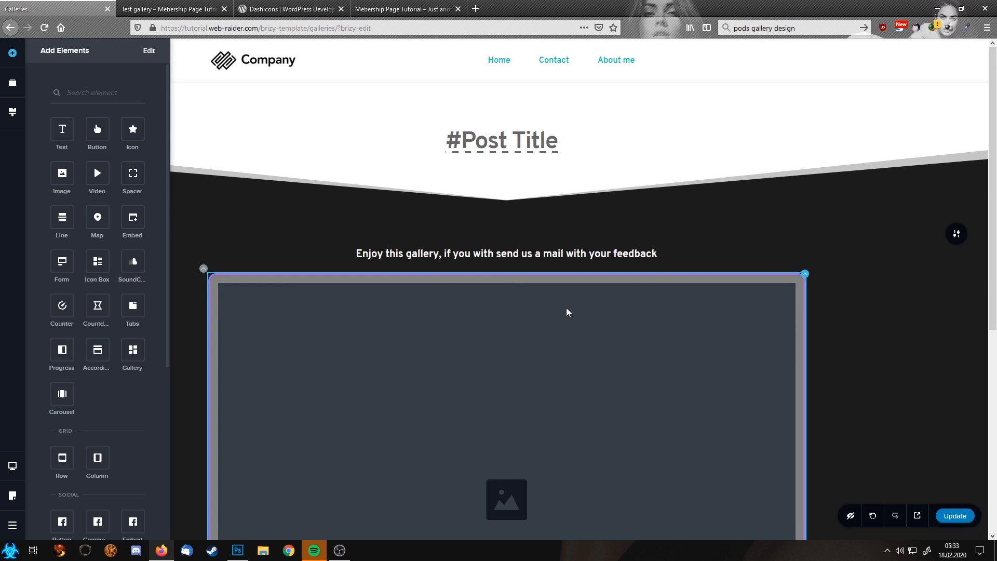
pyautogui.click(503, 342)
pyautogui.click(442, 265)
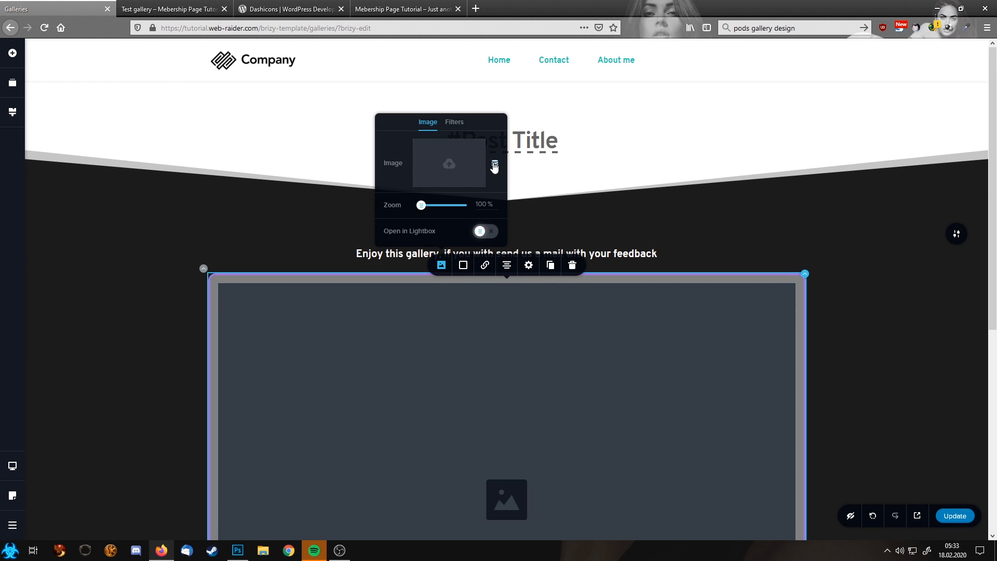
pyautogui.click(494, 165)
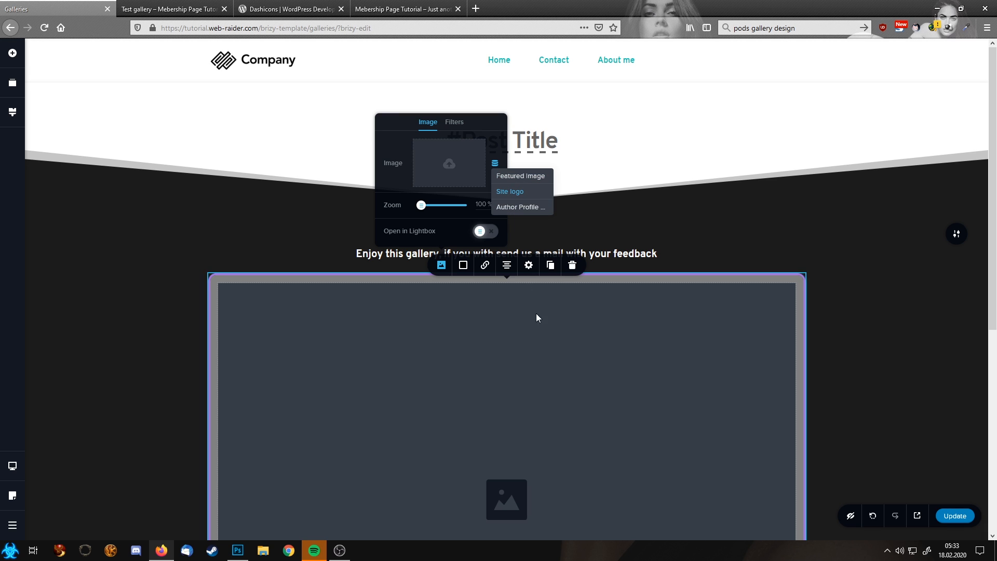
pyautogui.click(555, 364)
pyautogui.click(571, 266)
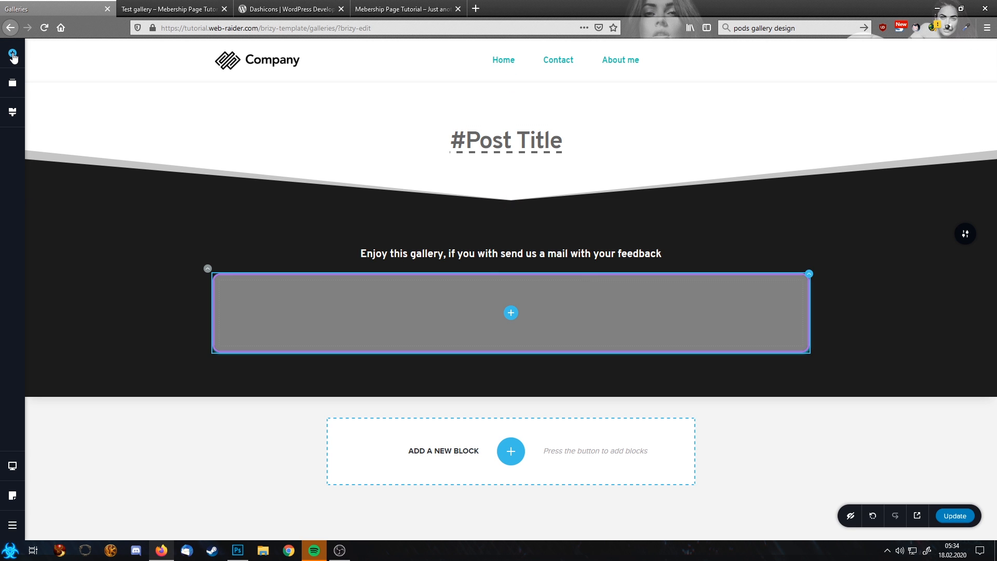
# Step: Go to the WordPress dashboard and open the Pod Templates list in a new browser tab
pyautogui.click(12, 525)
pyautogui.click(73, 526)
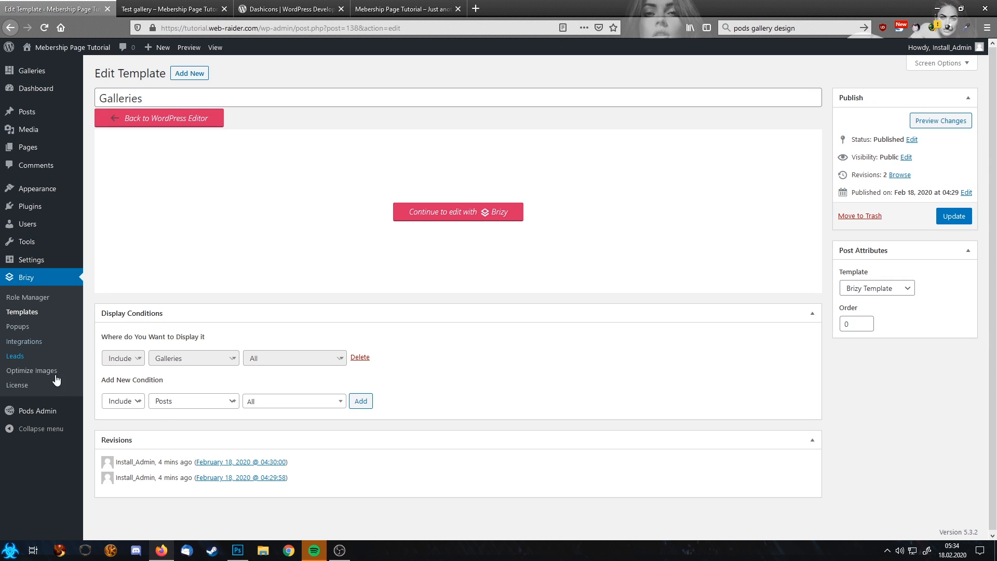
pyautogui.moveTo(32, 410)
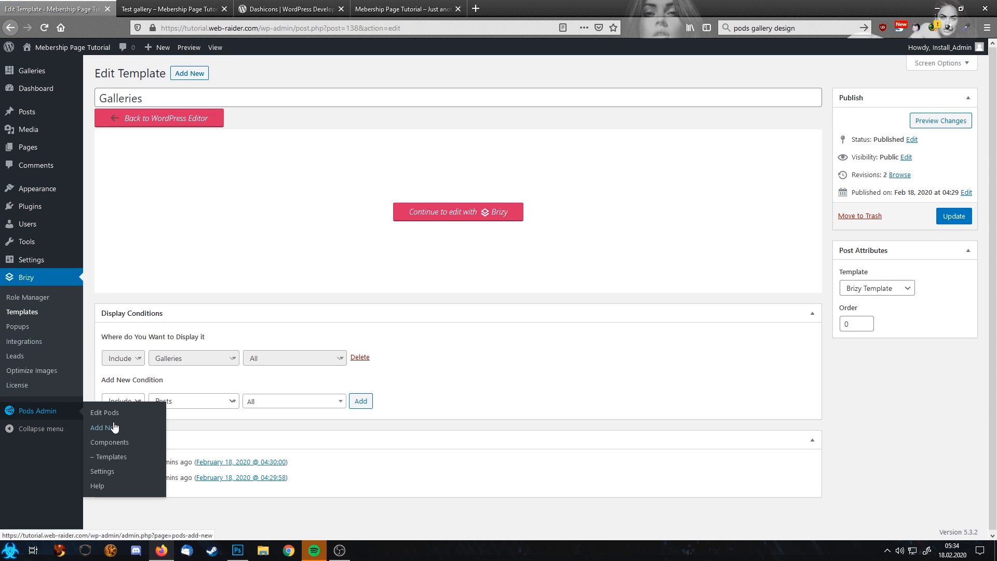
pyautogui.middleClick(109, 457)
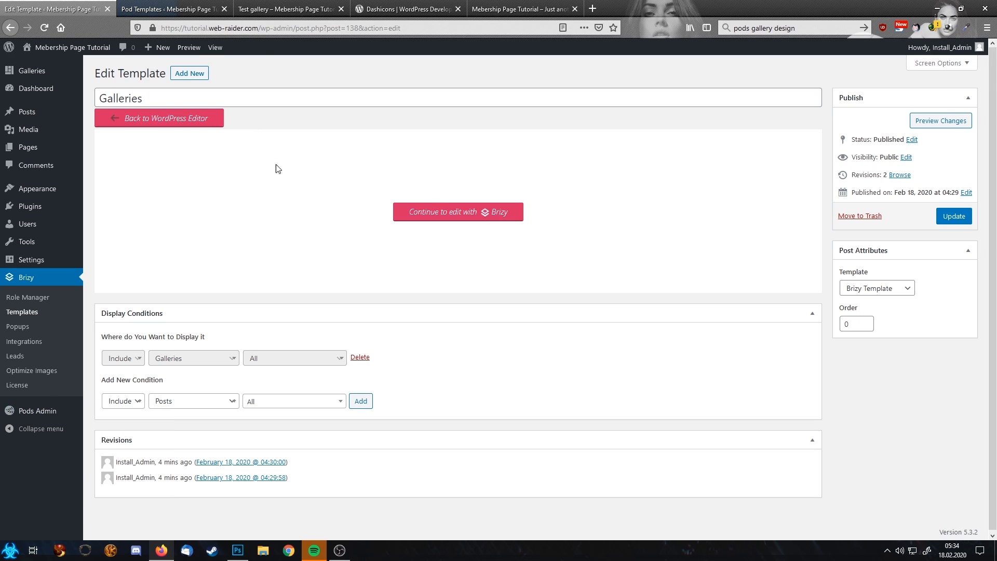
# Step: Reopen the Galleries template in Brizy and copy the name phopor_gallery from the Pod Templates list
pyautogui.click(439, 213)
pyautogui.hotkey('ctrl', 'Tab')
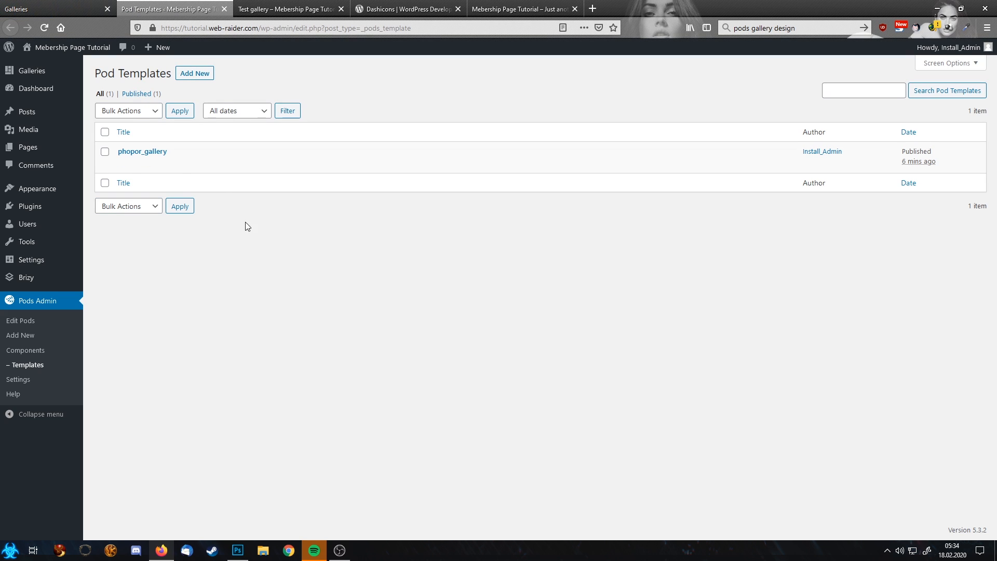
pyautogui.moveTo(180, 154); pyautogui.dragTo(121, 156)
pyautogui.hotkey('ctrl', 'c')
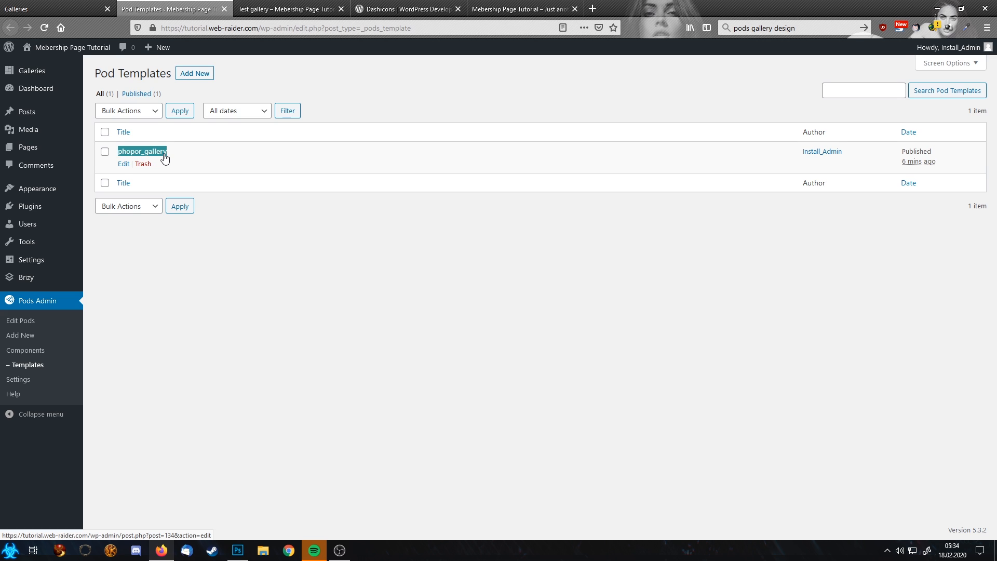
pyautogui.hotkey('ctrl', 'shift', 'Tab')
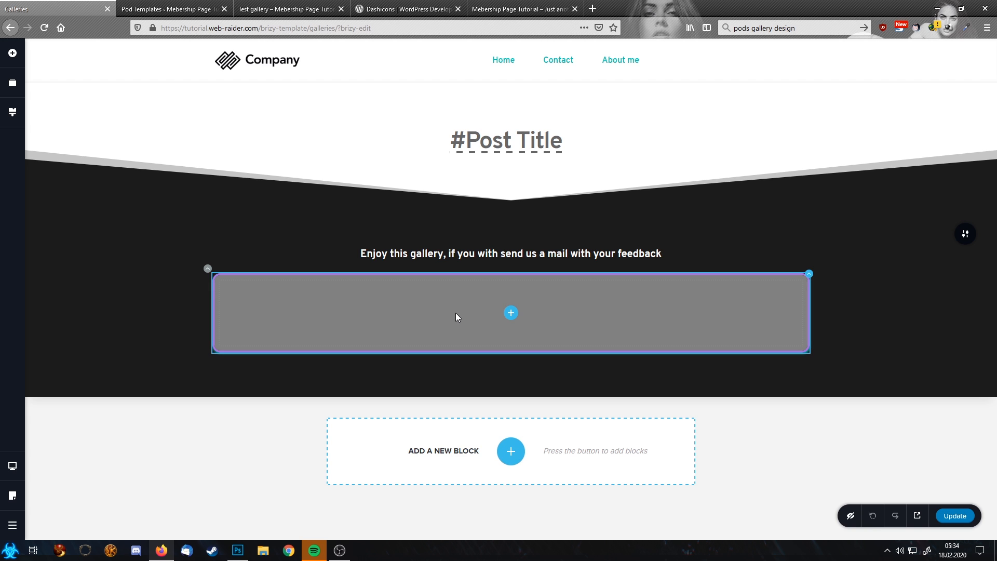
# Step: Add a WordPress Shortcode element inside the bordered gallery column
pyautogui.click(12, 53)
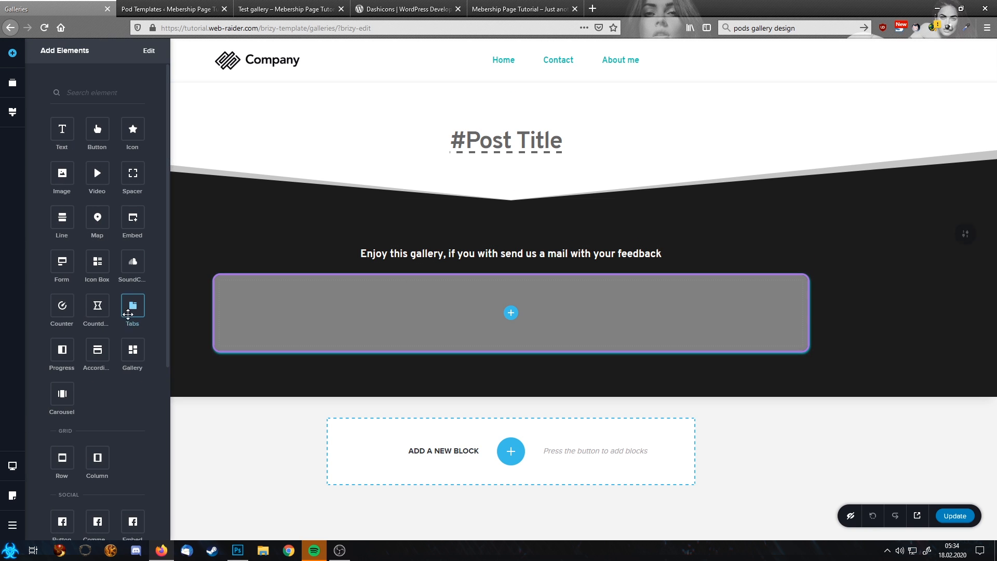
pyautogui.scroll(-5, 125, 407)
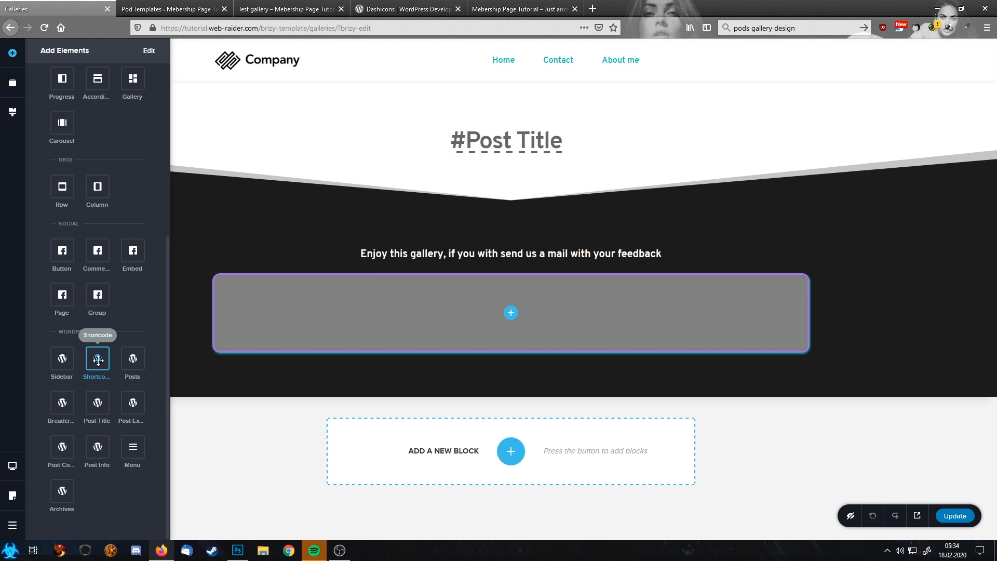
pyautogui.moveTo(97, 360); pyautogui.dragTo(511, 317)
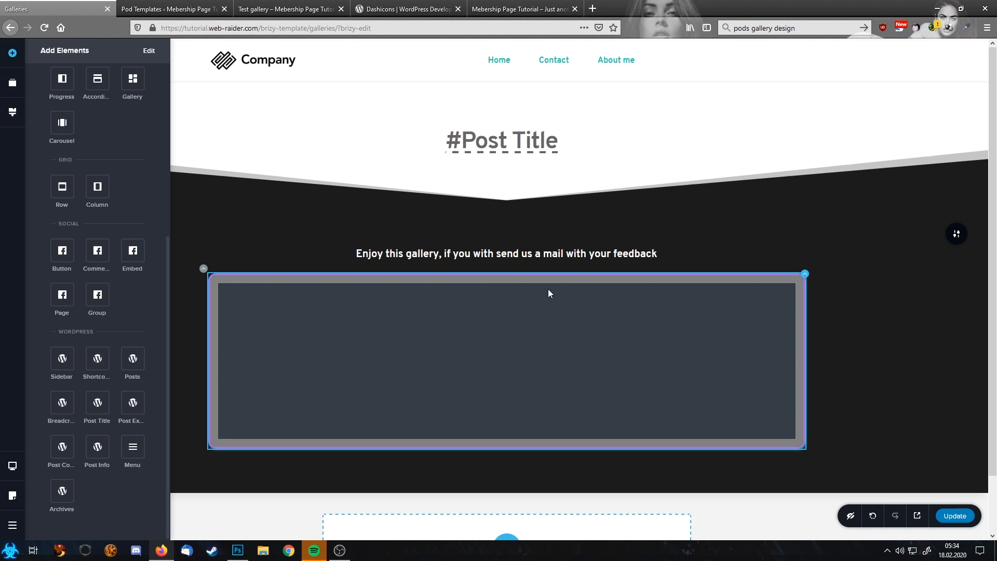
# Step: Set the element's shortcode to [pods template="phopor_gallery"] and save the Galleries template
pyautogui.click(463, 265)
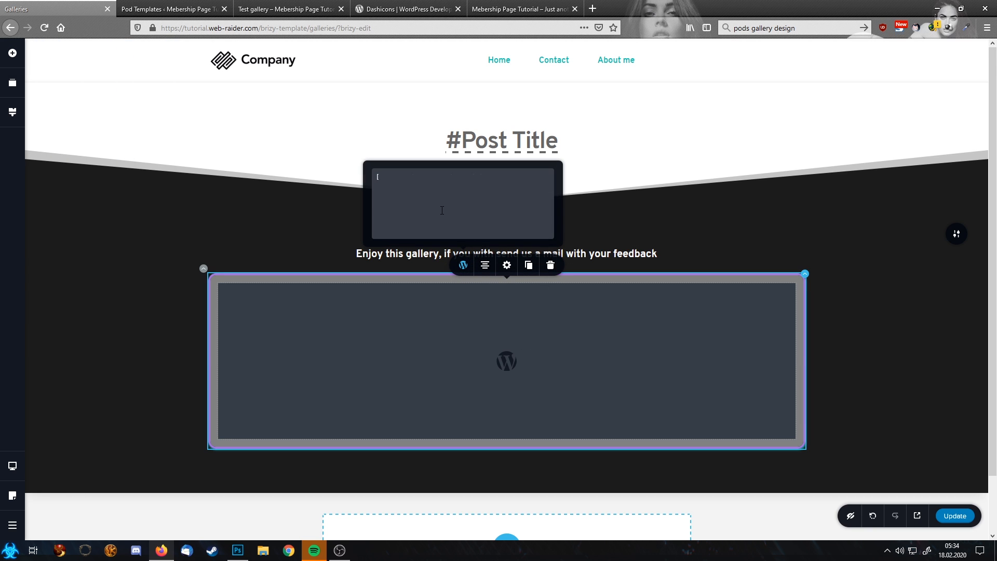
pyautogui.write('[pods template="')
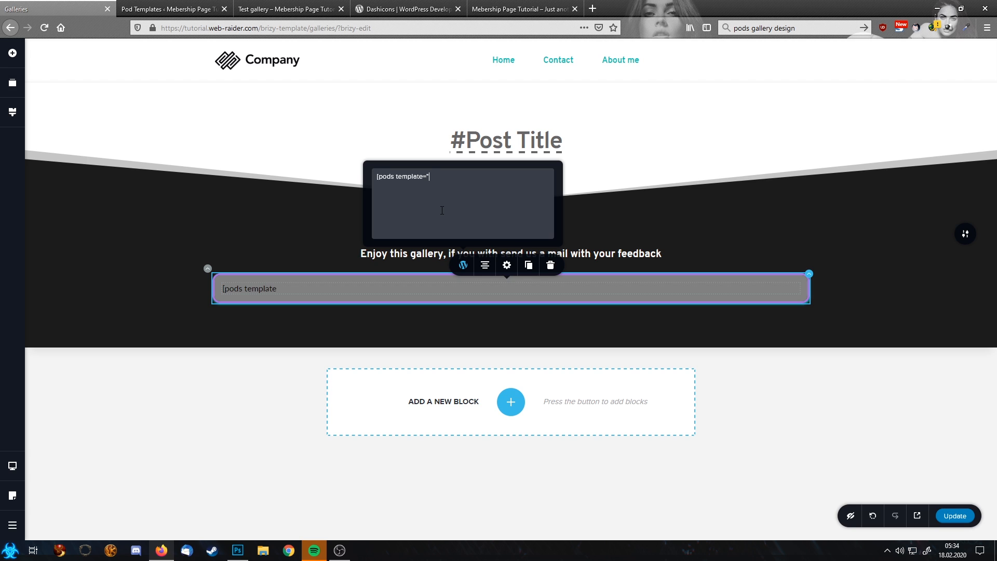
pyautogui.hotkey('ctrl', 'v')
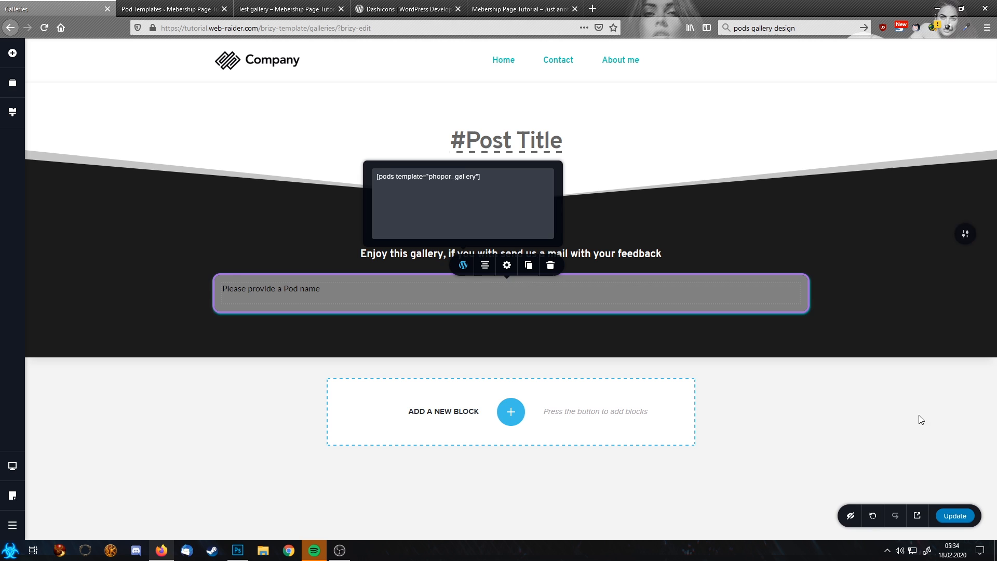
pyautogui.click(955, 516)
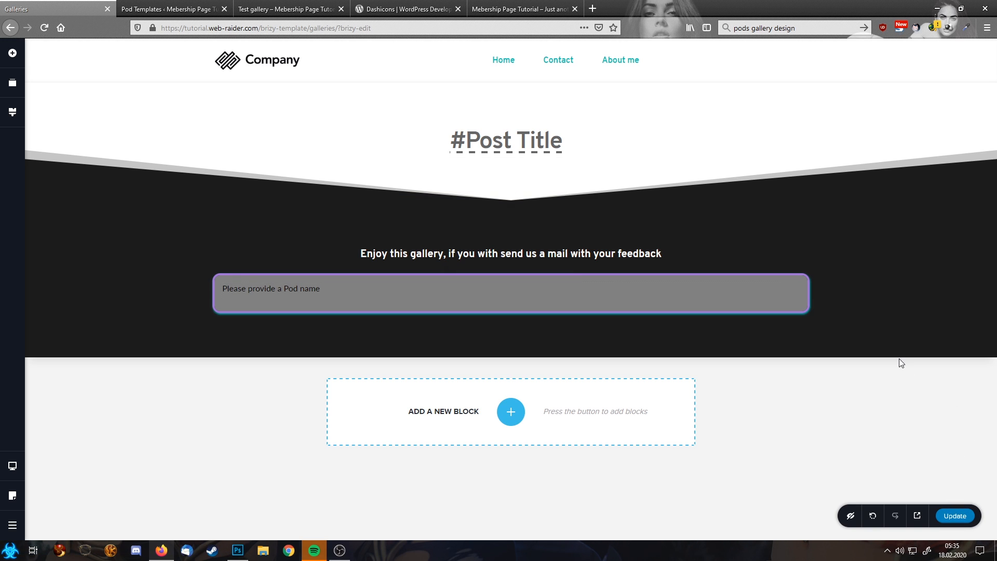
# Step: Leave the Brizy editor for the WordPress dashboard, and open the Test gallery's live page from the Galleries list in a new browser tab
pyautogui.click(12, 524)
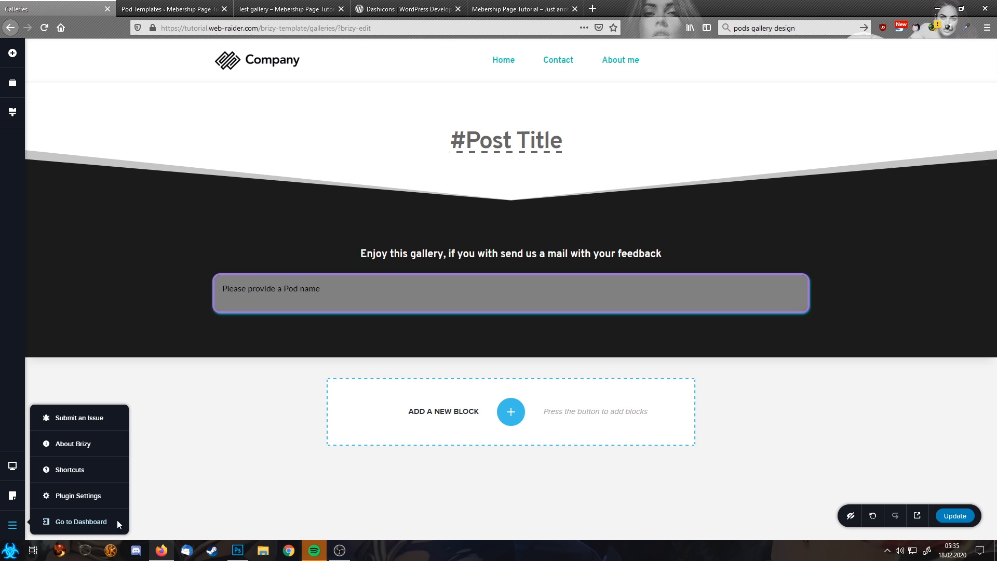
pyautogui.click(83, 525)
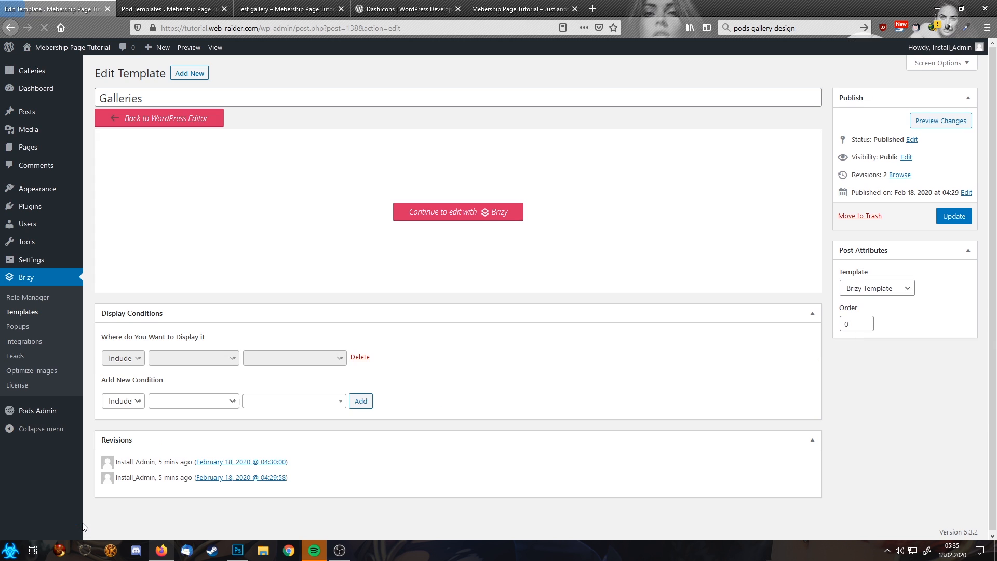
pyautogui.click(150, 5)
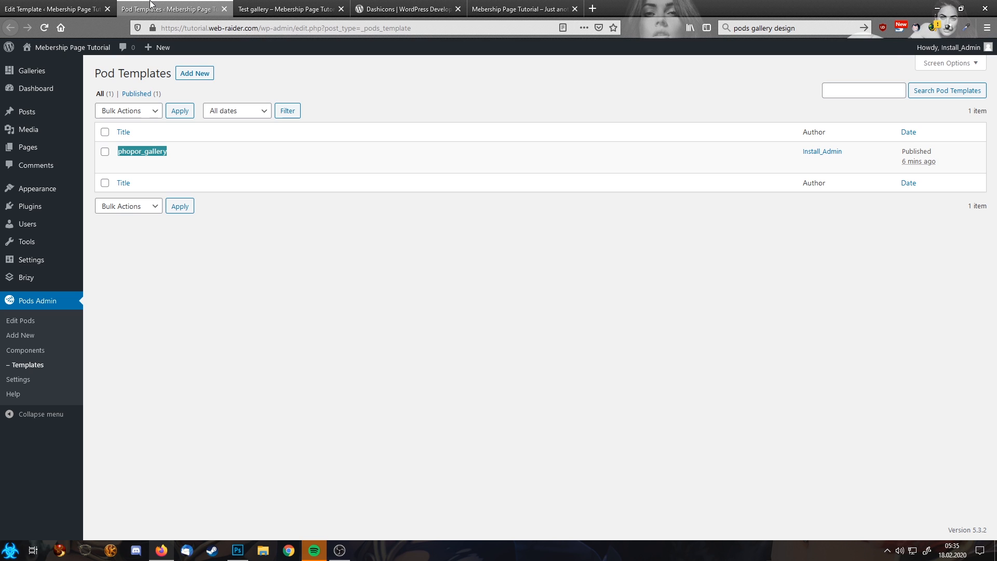
pyautogui.click(41, 98)
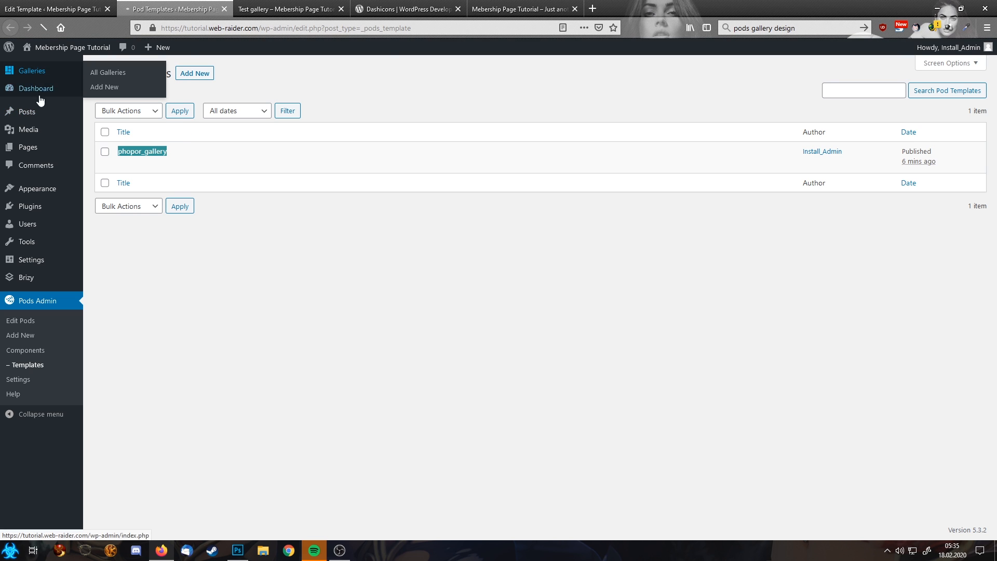
pyautogui.middleClick(199, 164)
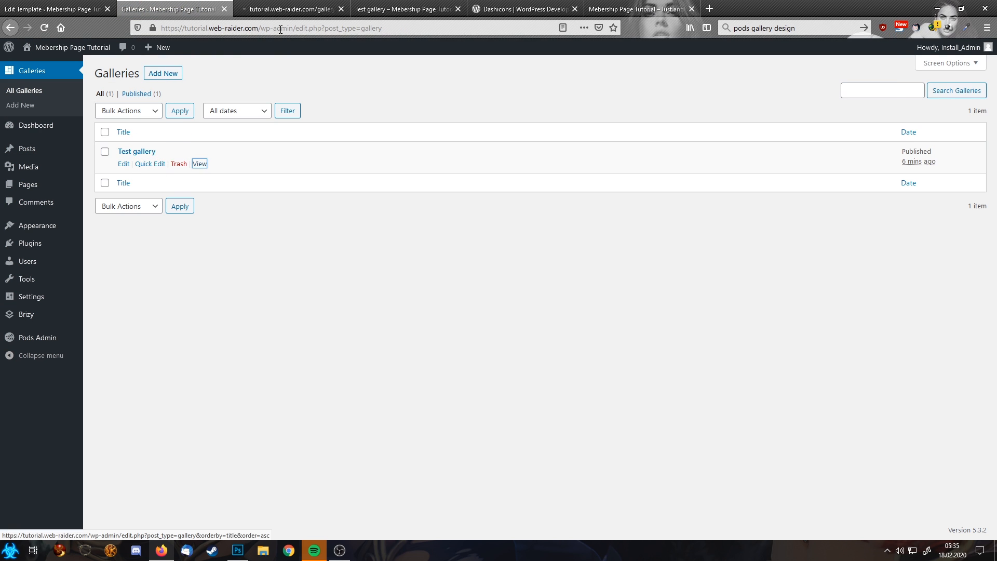
pyautogui.click(283, 9)
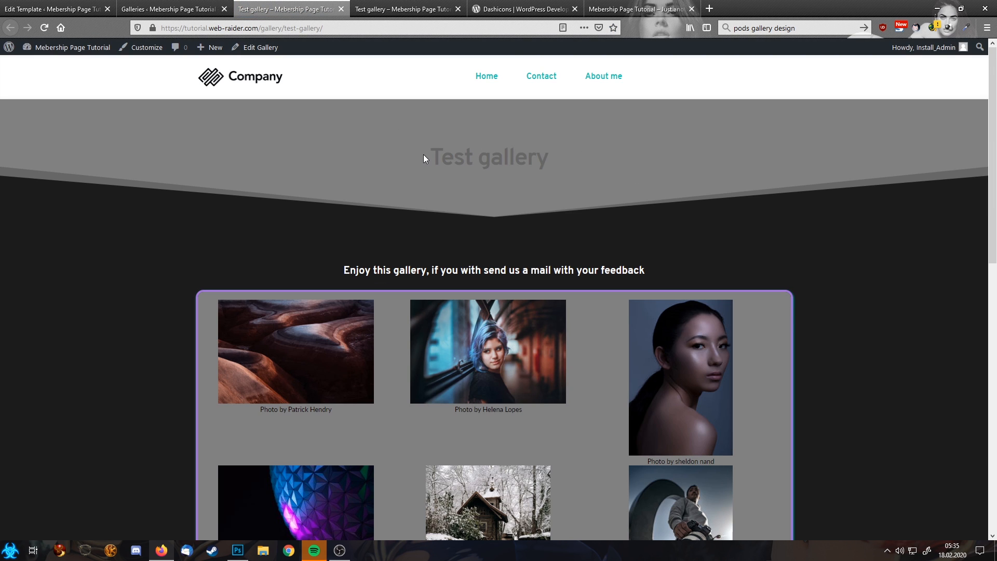
# Step: Check the live Test gallery layout, browse two photos in the lightbox, and close the page
pyautogui.scroll(-7, 794, 328)
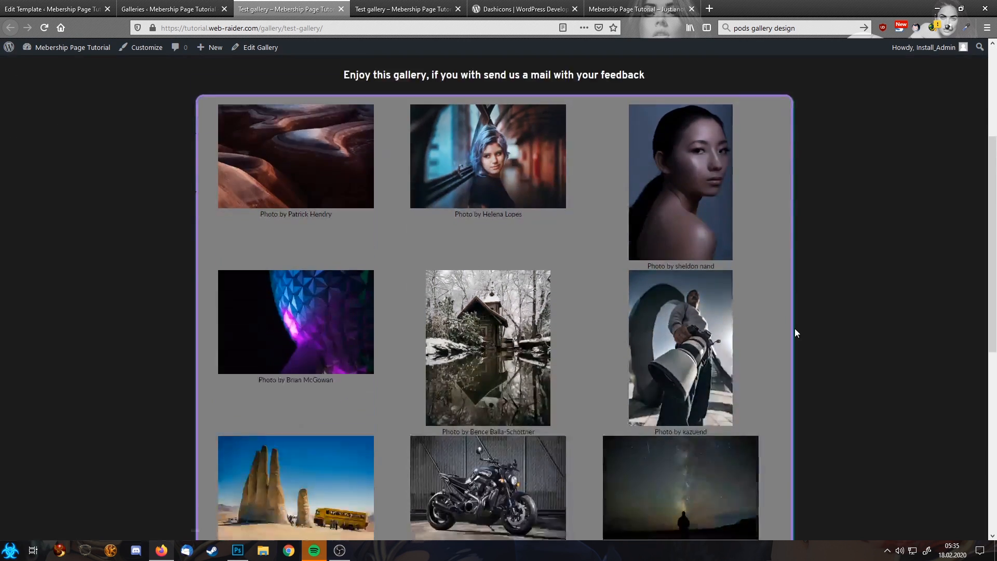
pyautogui.scroll(-3, 454, 219)
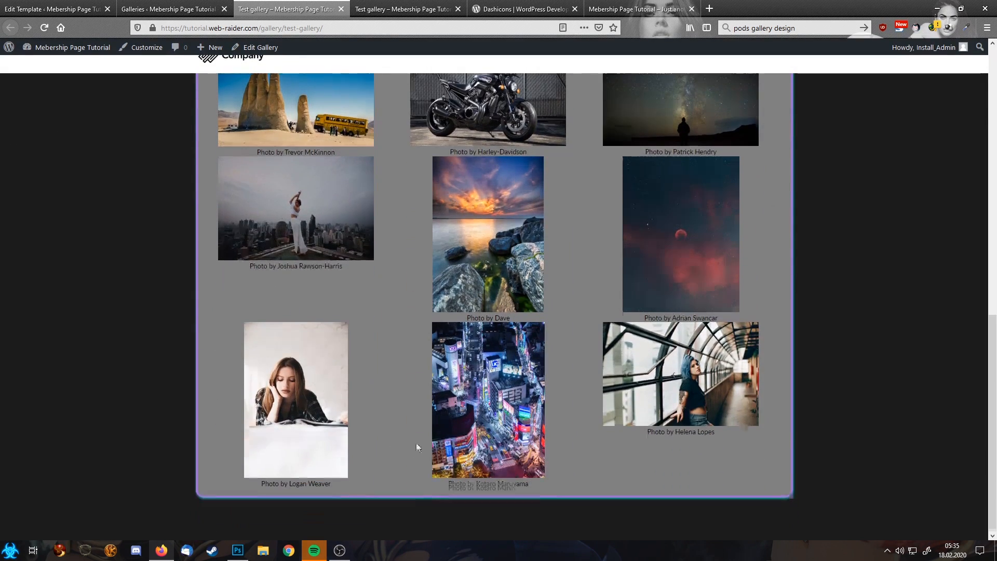
pyautogui.click(479, 254)
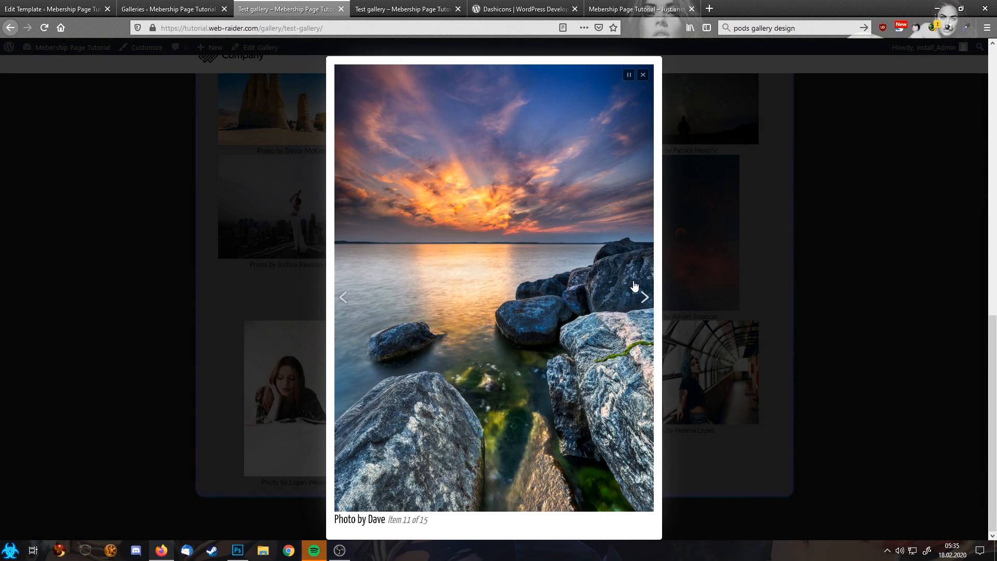
pyautogui.click(644, 298)
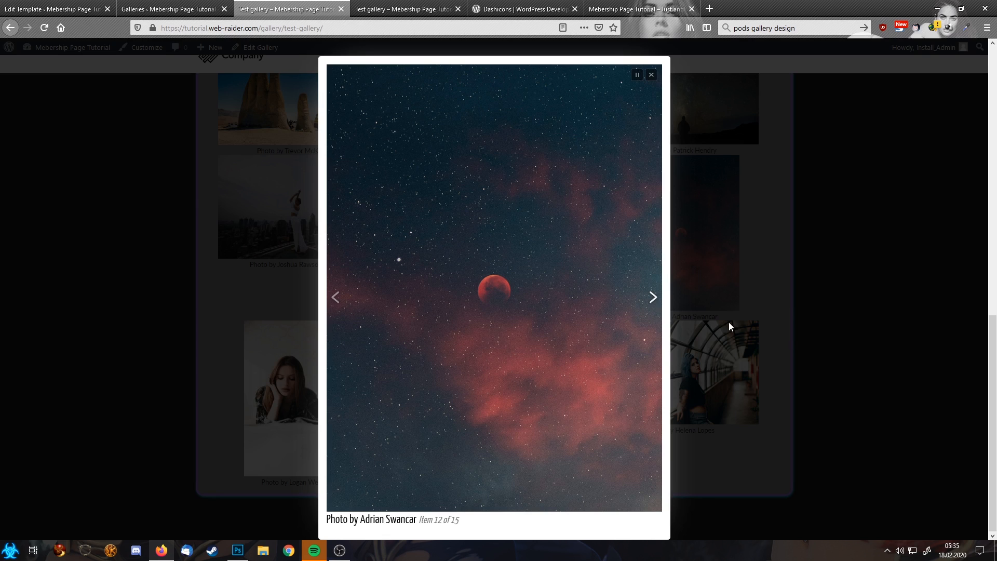
pyautogui.click(849, 338)
pyautogui.scroll(5, 848, 338)
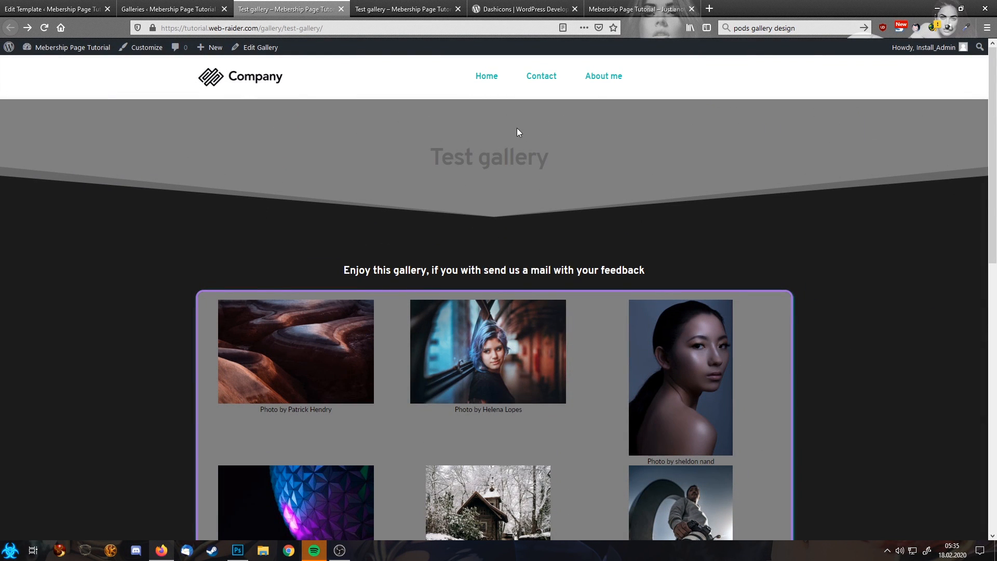
pyautogui.click(341, 9)
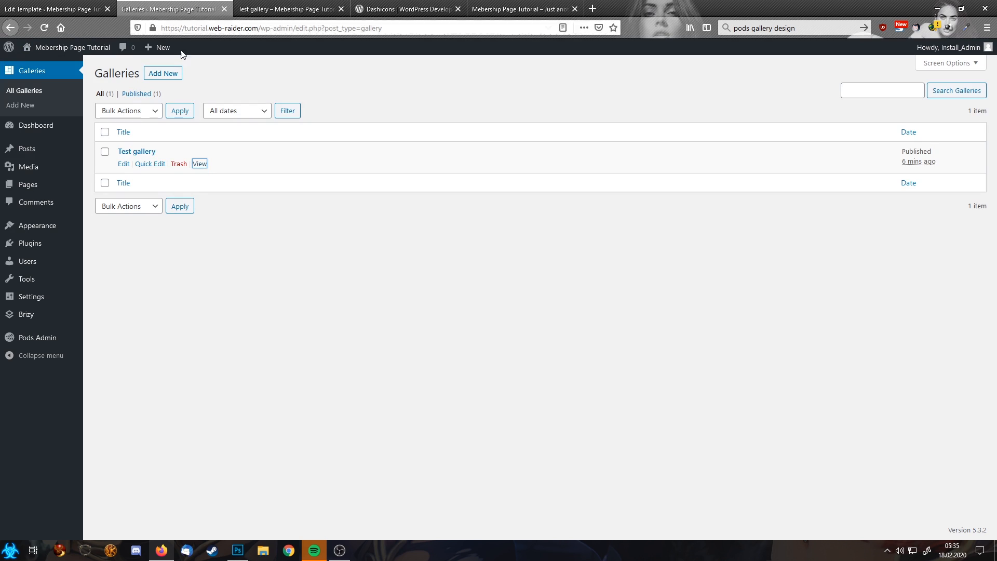
# Step: Enable Featured Image support in the gallery pod's advanced options and save the pod
pyautogui.click(123, 164)
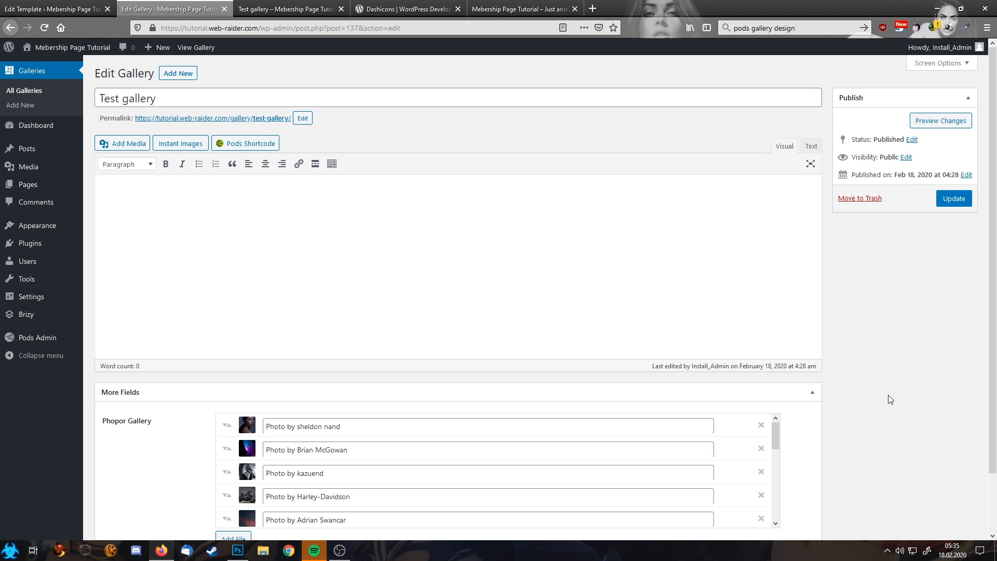
pyautogui.moveTo(37, 345)
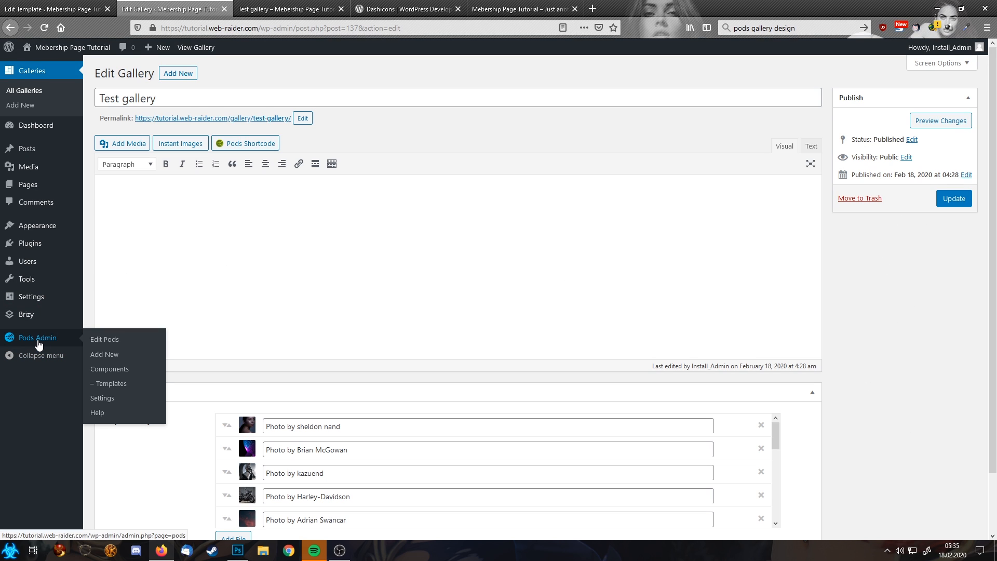
pyautogui.click(94, 342)
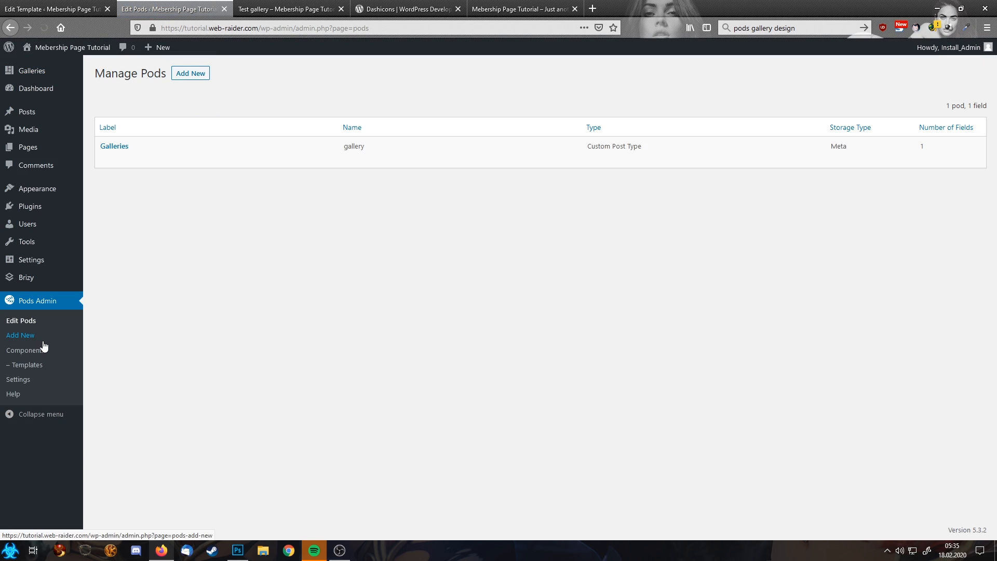
pyautogui.click(106, 158)
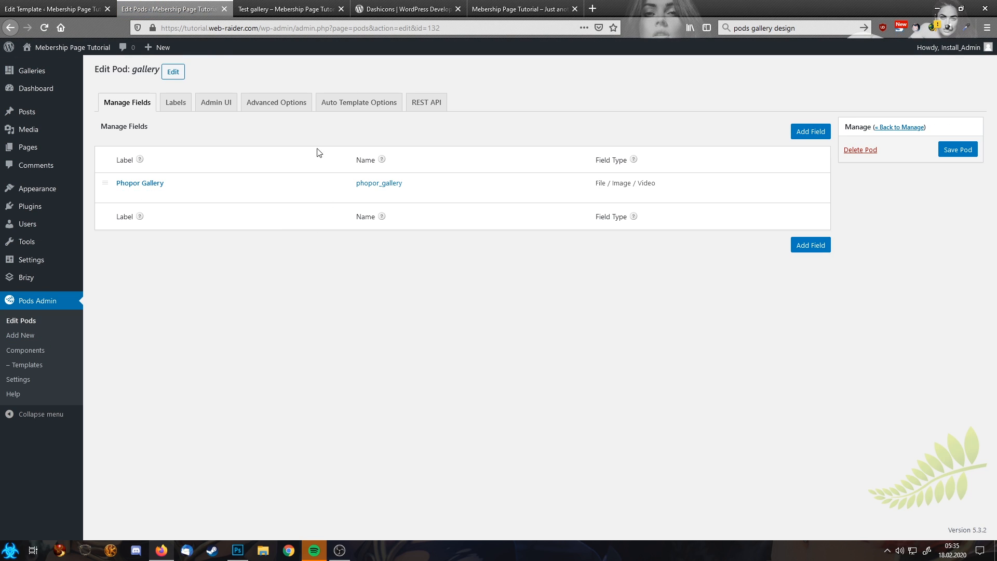
pyautogui.click(278, 103)
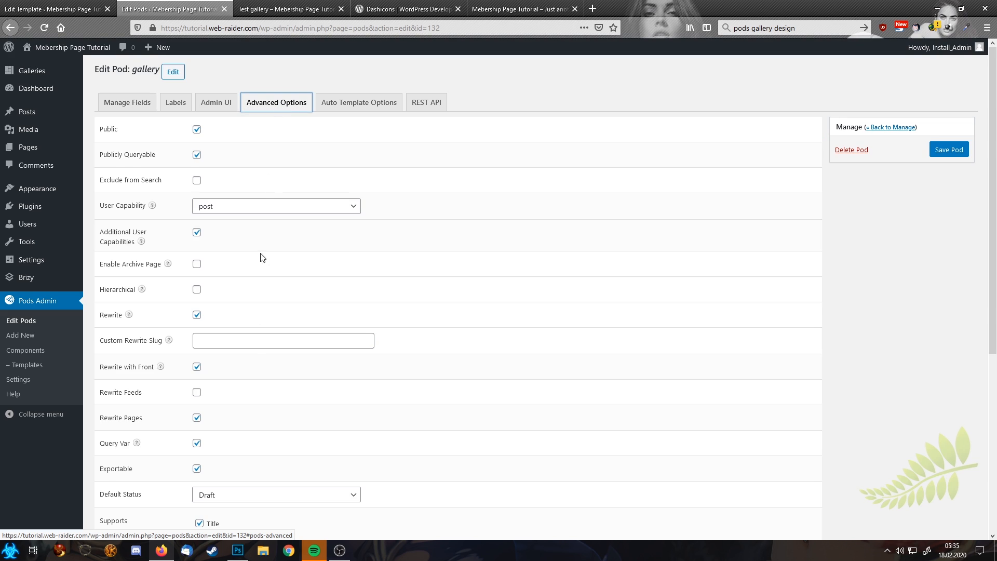
pyautogui.scroll(-5, 268, 385)
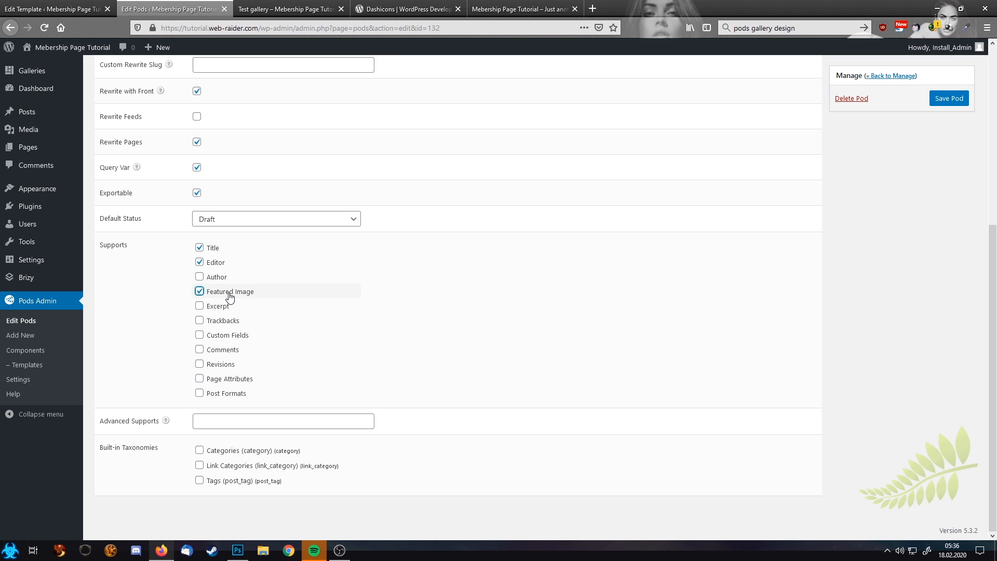
pyautogui.click(943, 99)
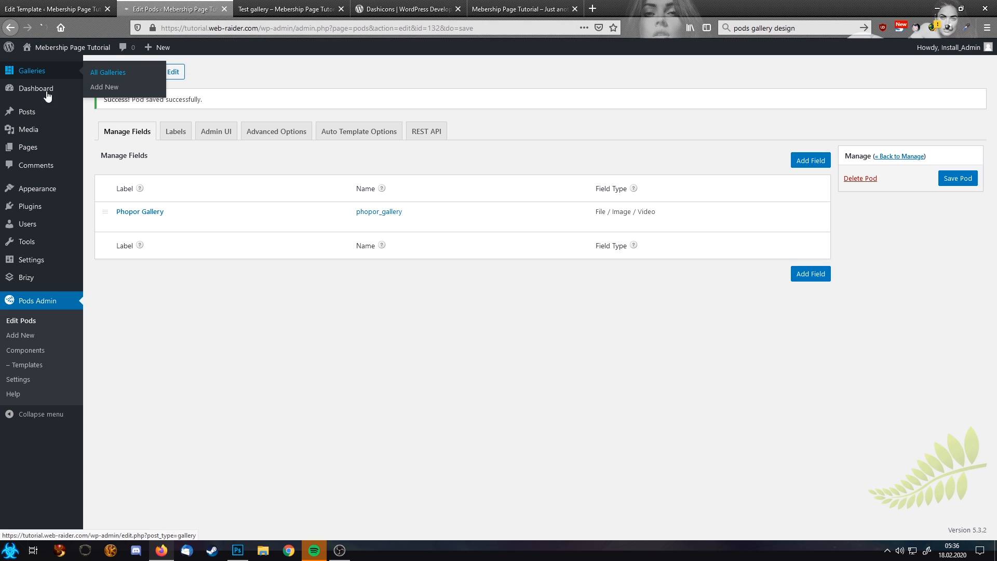
# Step: Set the dark portrait photo 93fboaoxmi.jpg as the Test gallery's featured image and update the gallery
pyautogui.click(32, 71)
pyautogui.click(122, 163)
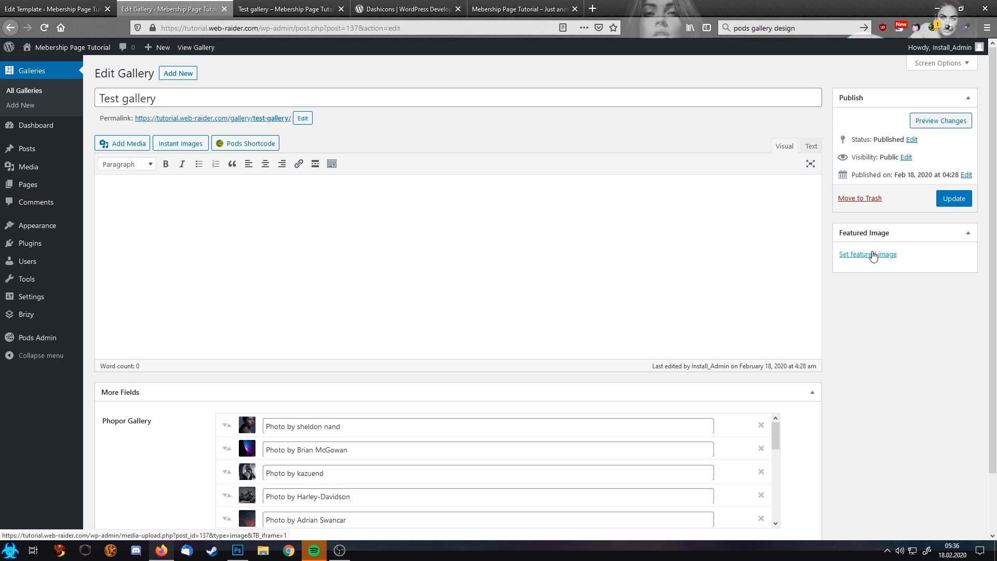
pyautogui.click(873, 256)
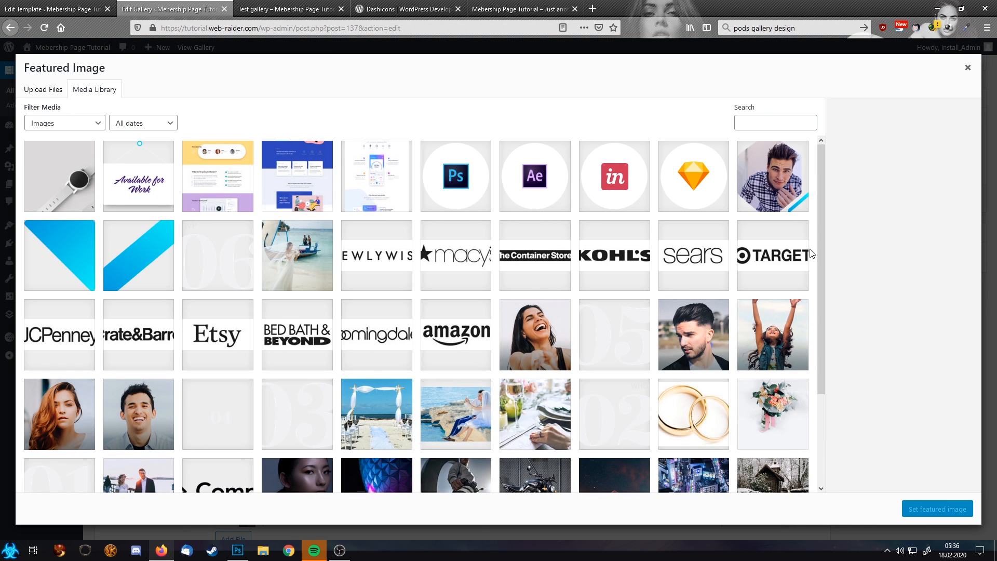
pyautogui.scroll(-3, 419, 403)
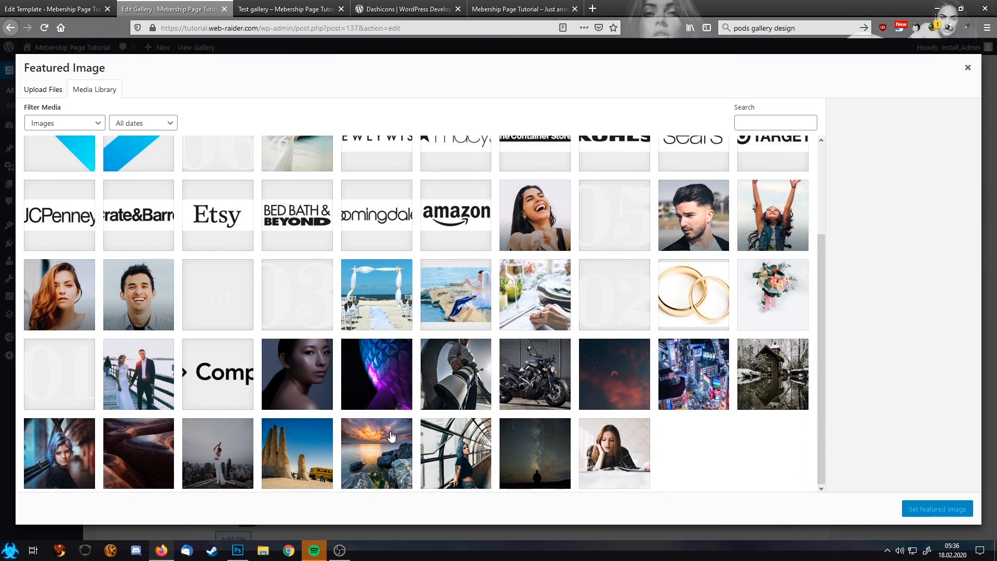
pyautogui.click(313, 385)
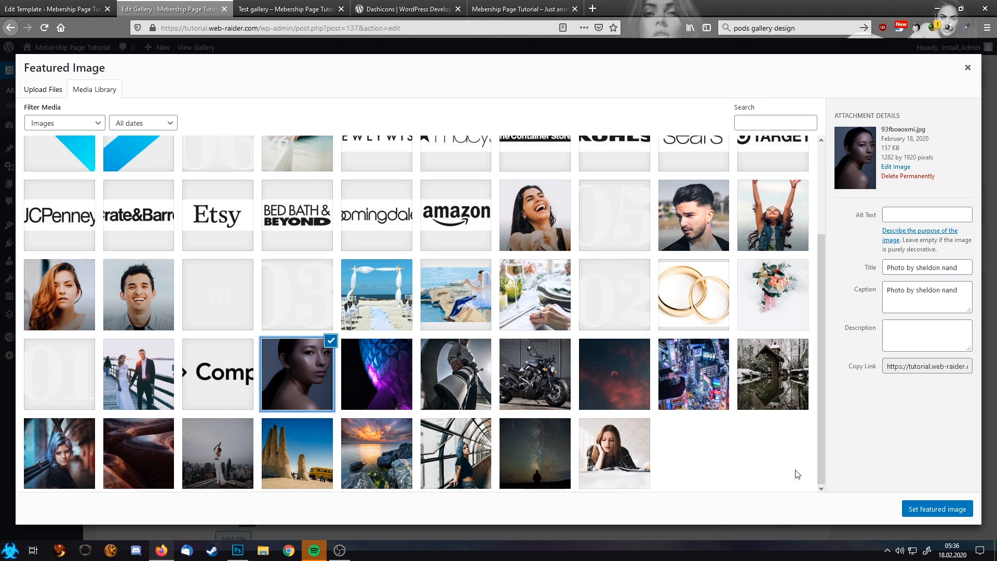
pyautogui.click(949, 509)
pyautogui.click(954, 198)
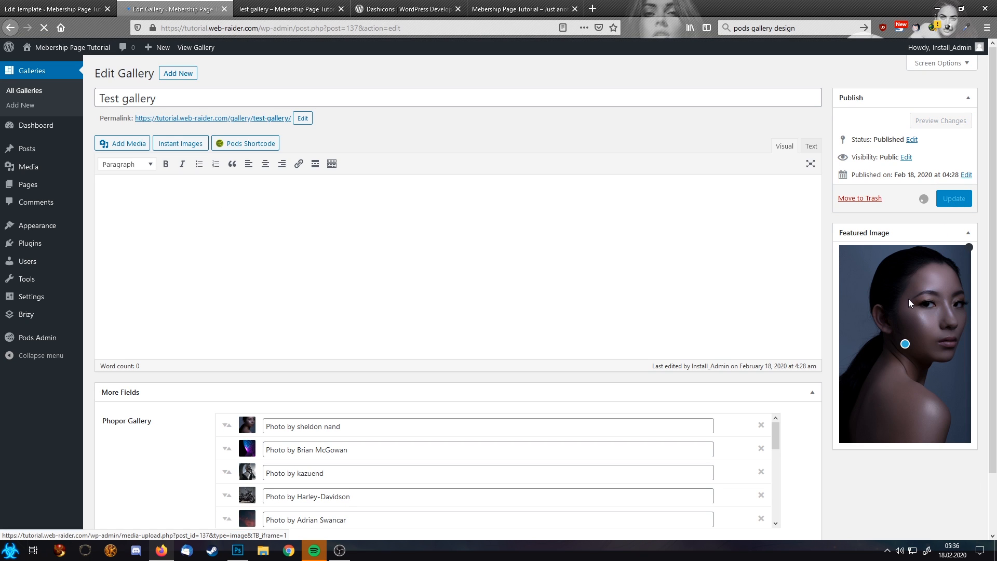
# Step: Reload the live Test gallery page and examine the header image and the photo grid down to its end
pyautogui.click(269, 4)
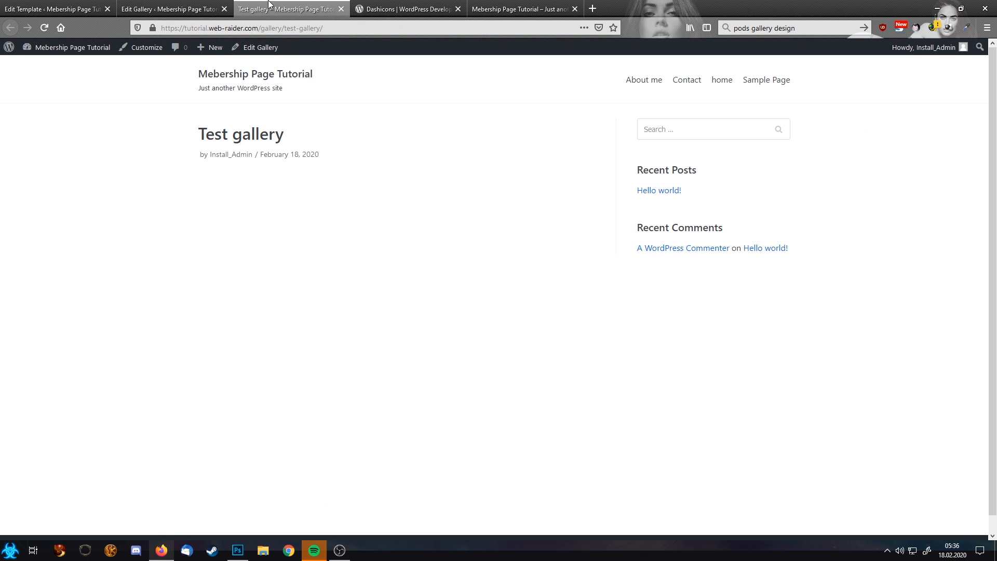
pyautogui.click(360, 30)
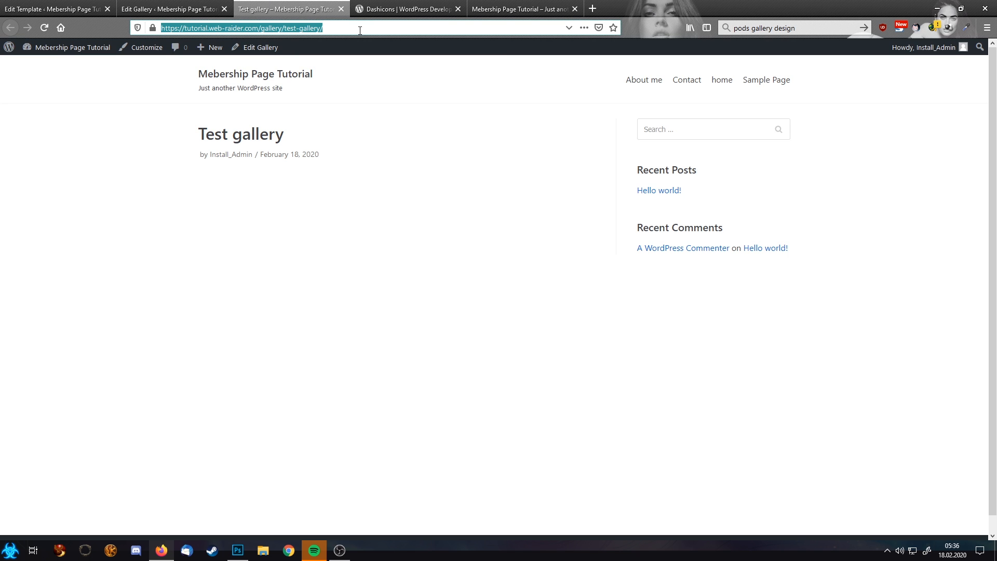
pyautogui.press('Return')
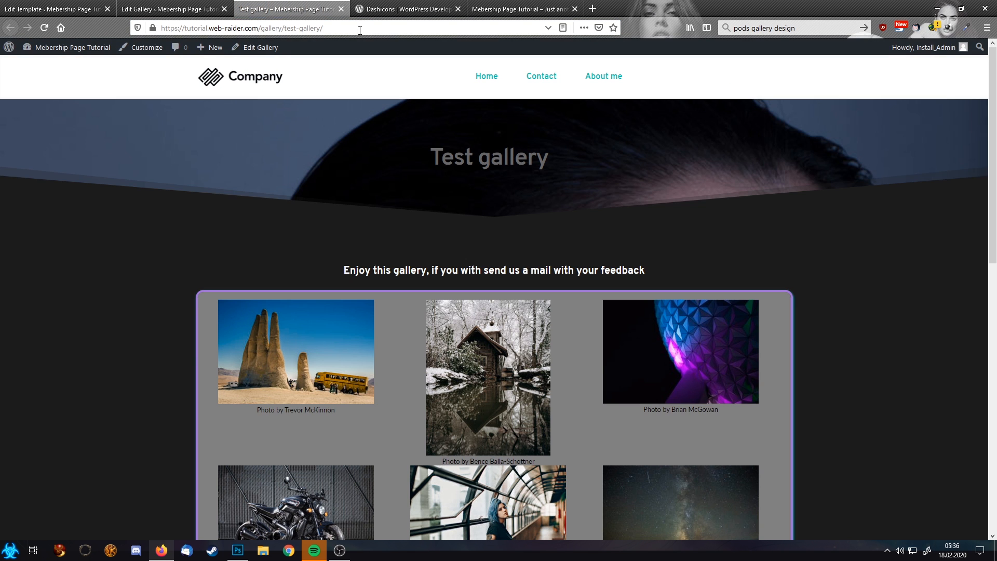
pyautogui.scroll(-4, 631, 154)
pyautogui.scroll(1, 646, 249)
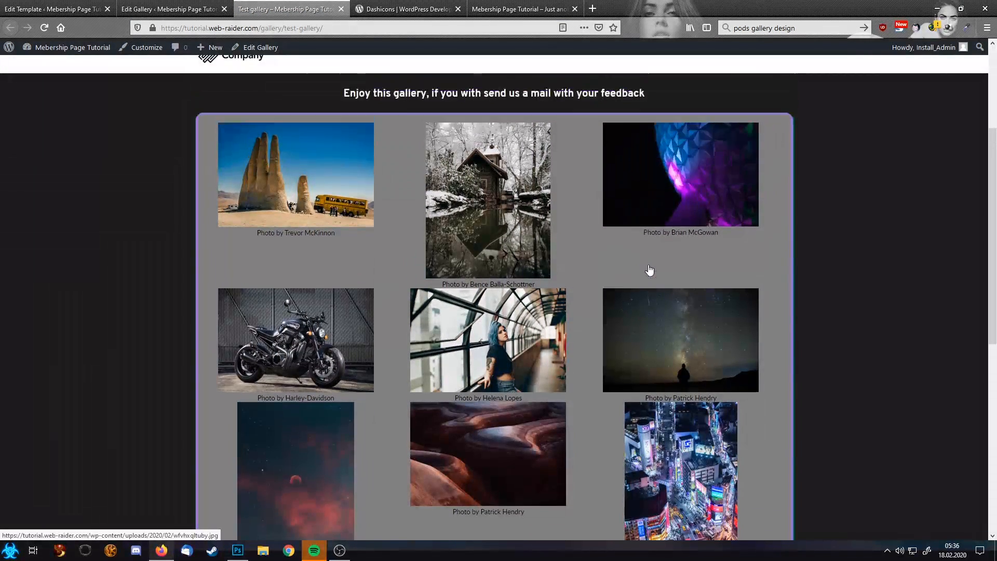
pyautogui.scroll(3, 649, 270)
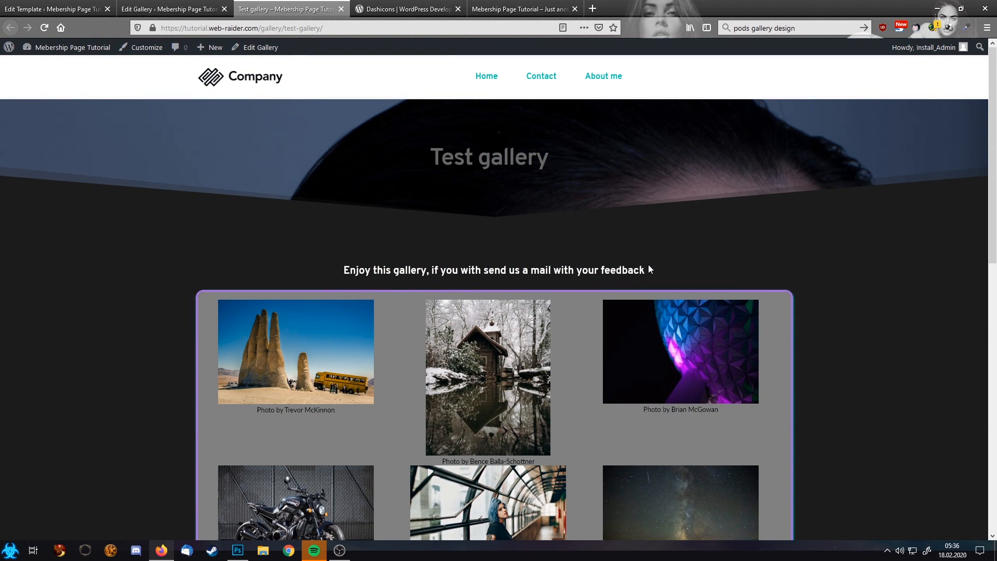
pyautogui.scroll(-12, 649, 268)
pyautogui.scroll(12, 649, 269)
pyautogui.scroll(-6, 698, 448)
pyautogui.scroll(-5, 698, 448)
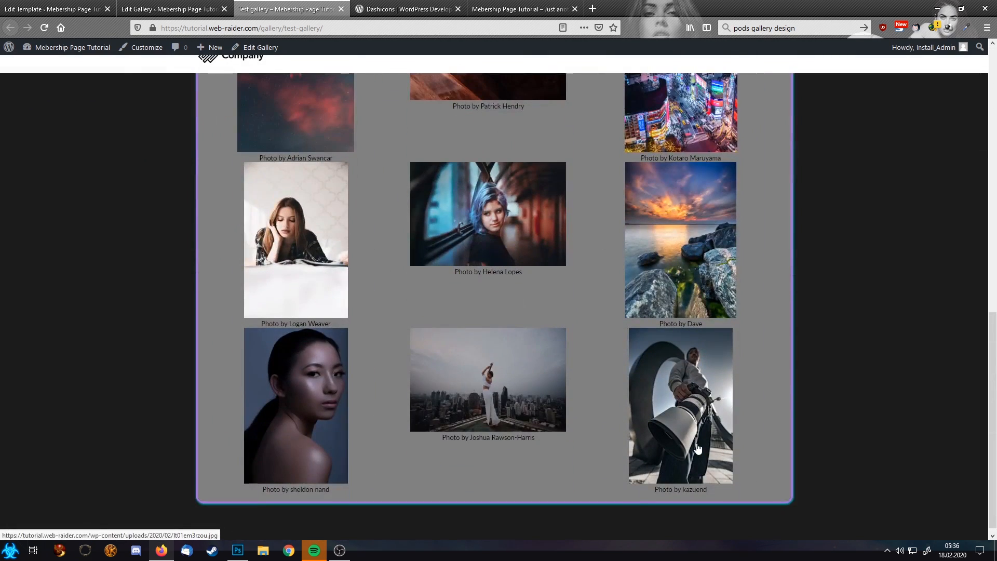
pyautogui.scroll(11, 697, 447)
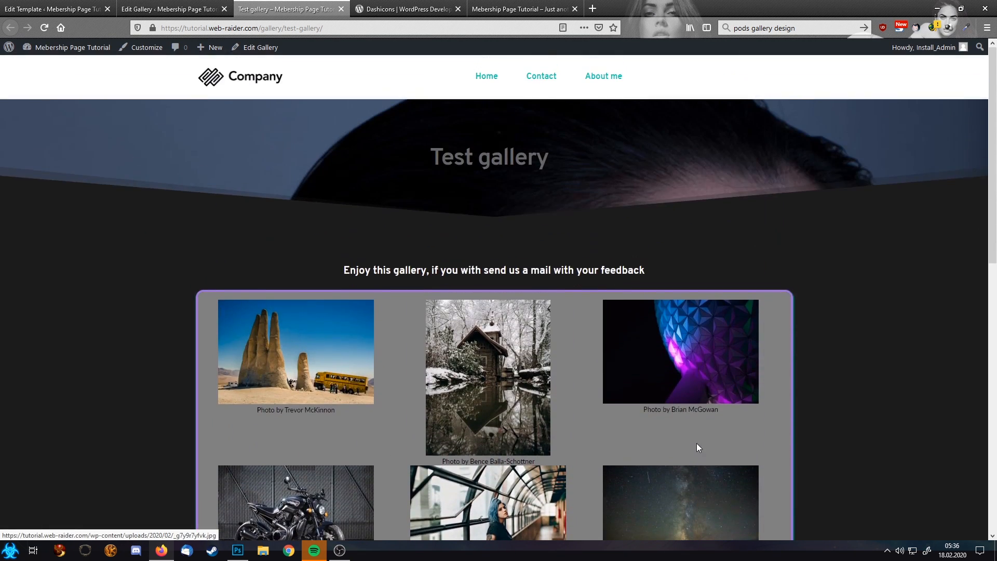
# Step: Search the web for "lorem ipsum" and open the loremipsum.de text generator
pyautogui.click(152, 6)
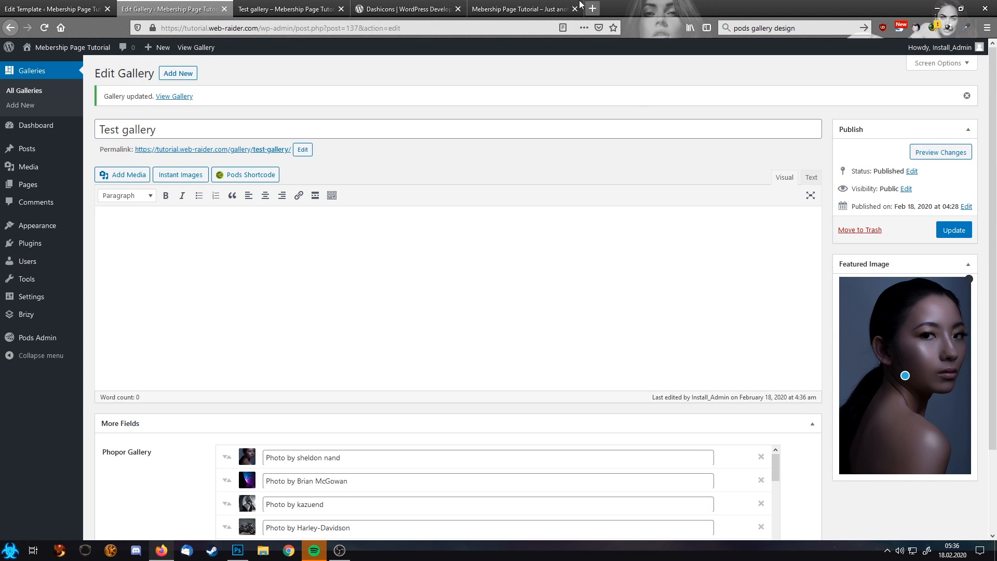
pyautogui.click(519, 8)
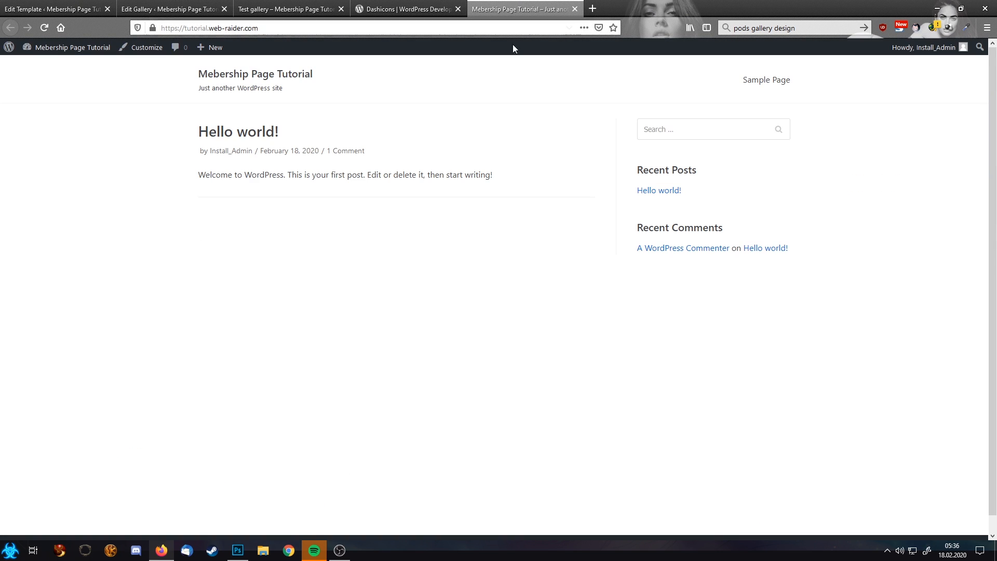
pyautogui.click(730, 29)
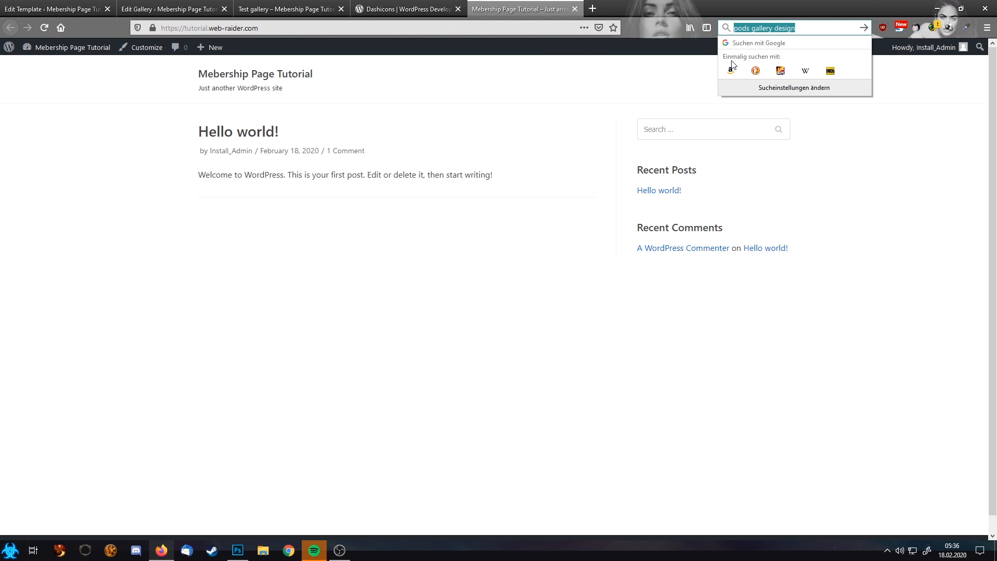
pyautogui.write('lore')
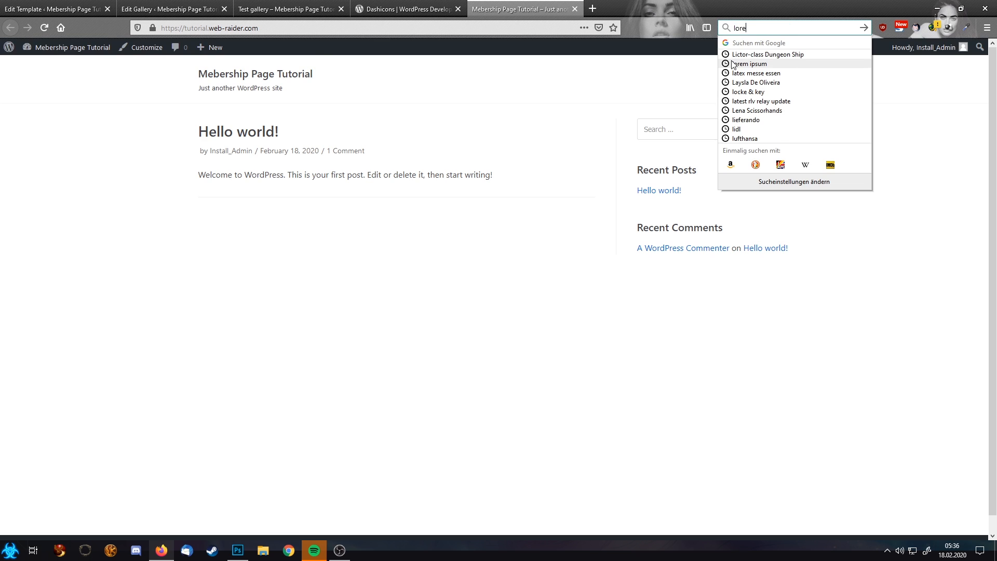
pyautogui.write('m ipsum')
pyautogui.press('Return')
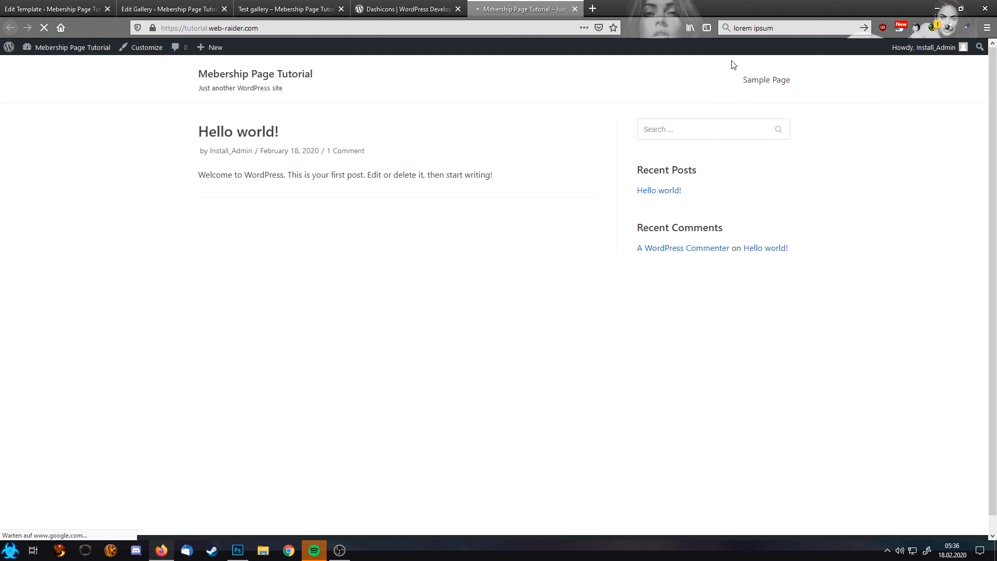
pyautogui.click(150, 149)
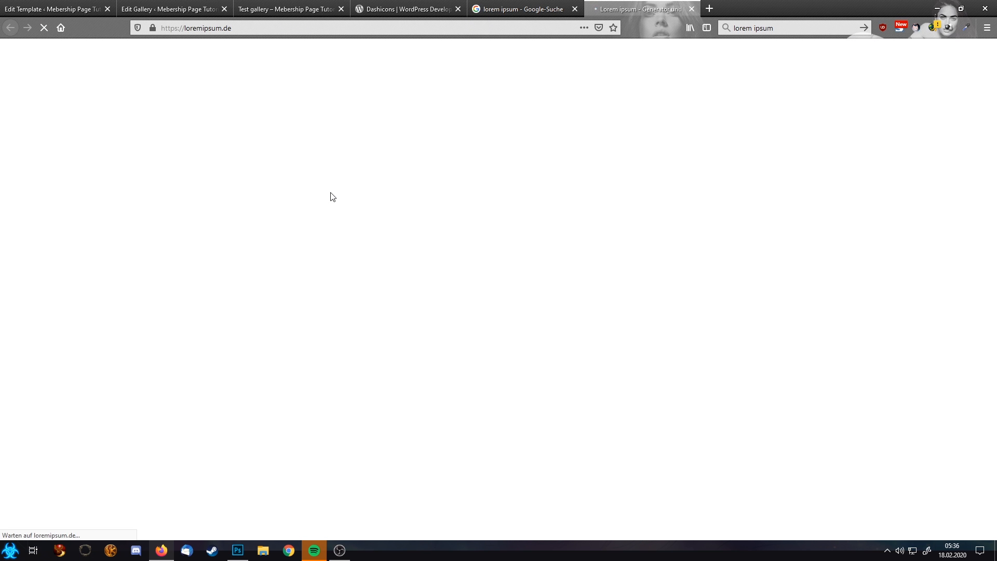
# Step: Generate 3 paragraphs (Absätze) of lorem ipsum and copy the whole generated text
pyautogui.click(511, 230)
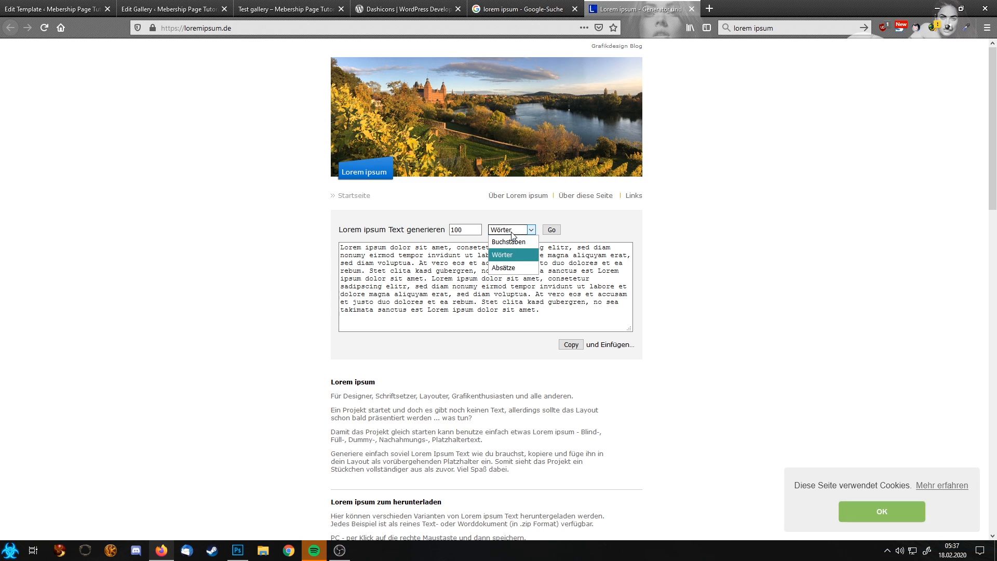
pyautogui.click(509, 268)
pyautogui.moveTo(469, 228); pyautogui.dragTo(426, 228)
pyautogui.write('3')
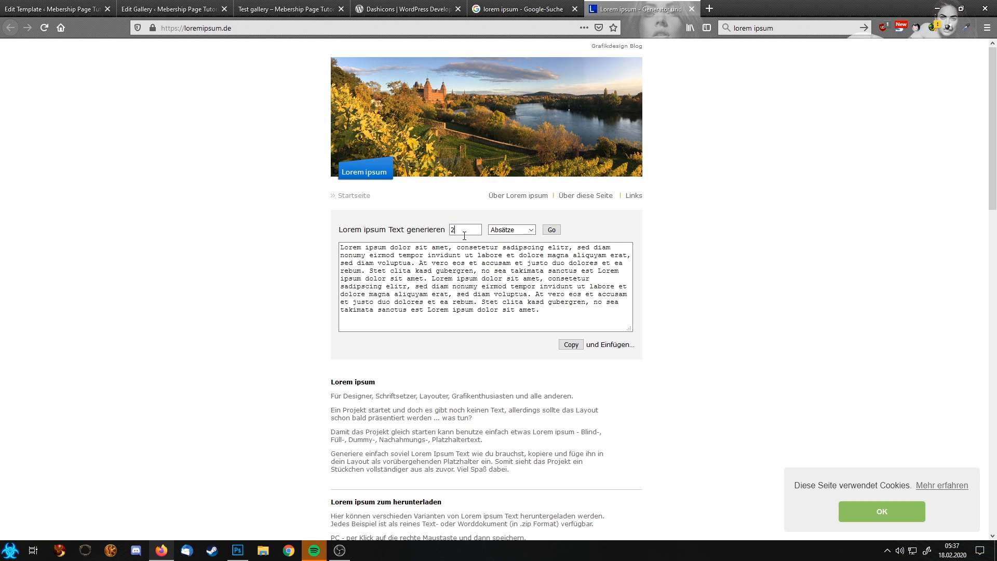
pyautogui.click(555, 231)
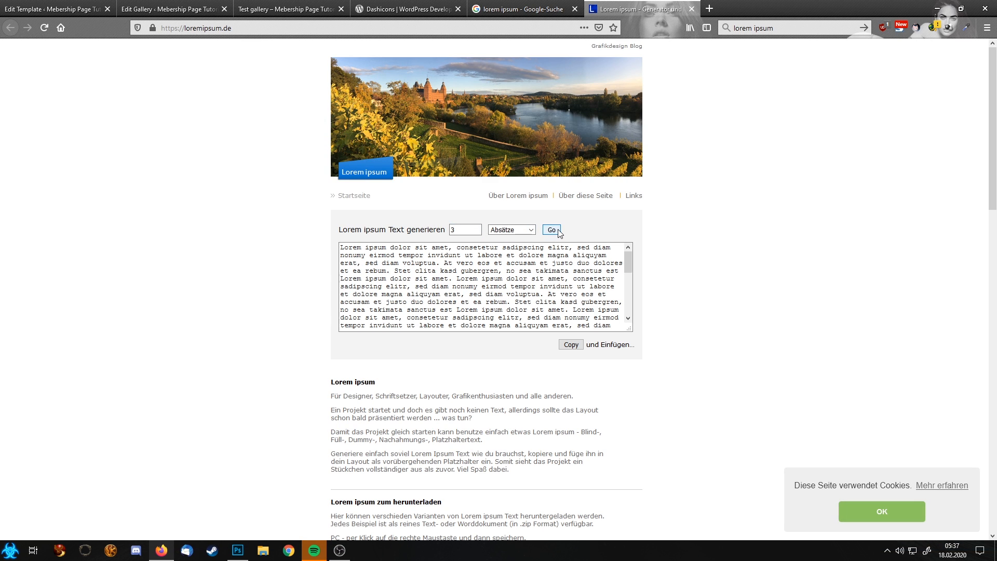
pyautogui.click(539, 279)
pyautogui.hotkey('ctrl', 'a')
# Step: Open the list of all galleries in WordPress and close all browser tabs to its right
pyautogui.hotkey('ctrl', '1')
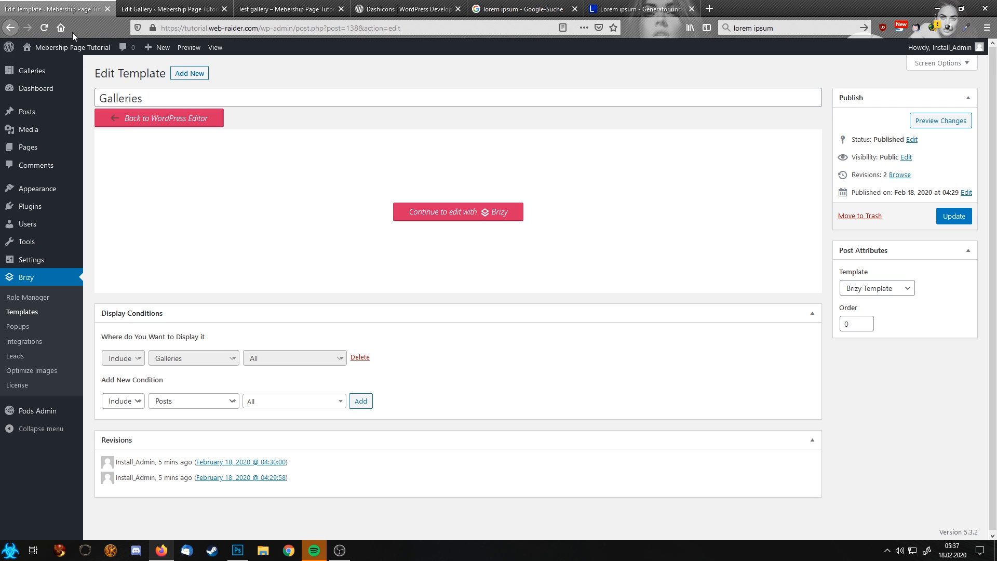
pyautogui.click(167, 8)
pyautogui.click(52, 9)
pyautogui.click(35, 72)
pyautogui.rightClick(86, 8)
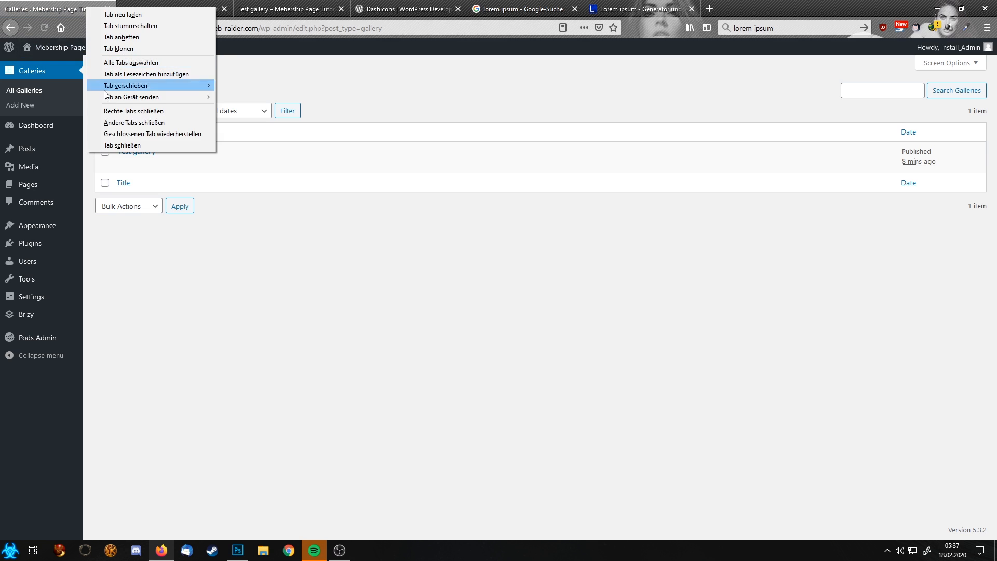
pyautogui.click(130, 114)
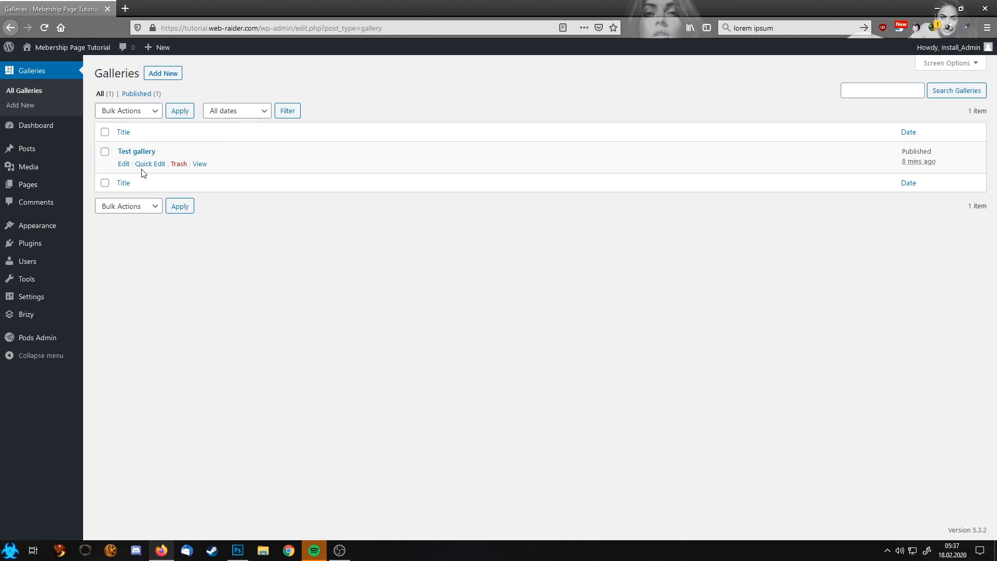
# Step: Open the Test gallery for editing, paste the three lorem ipsum paragraphs as its content, and update the gallery
pyautogui.click(124, 164)
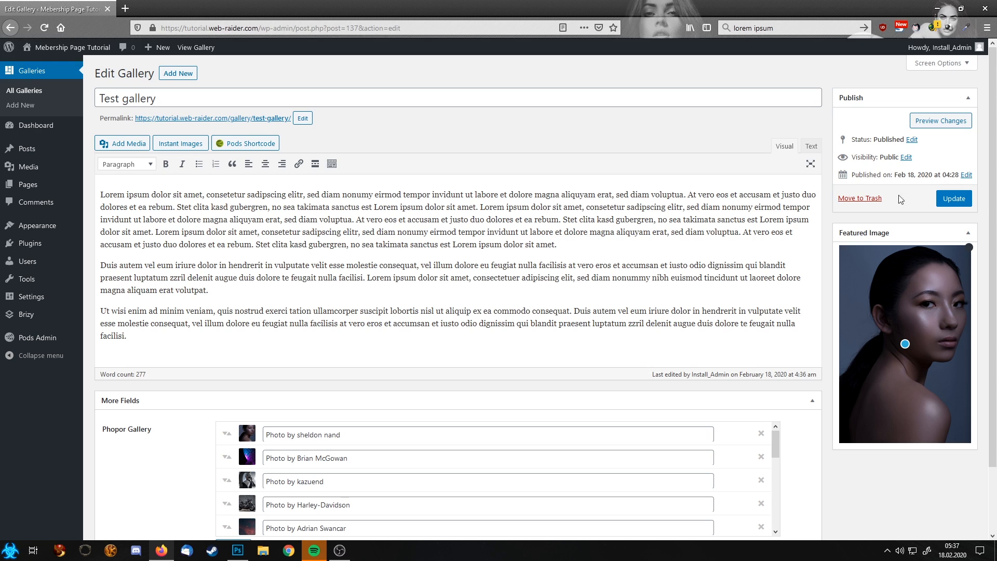
pyautogui.click(953, 198)
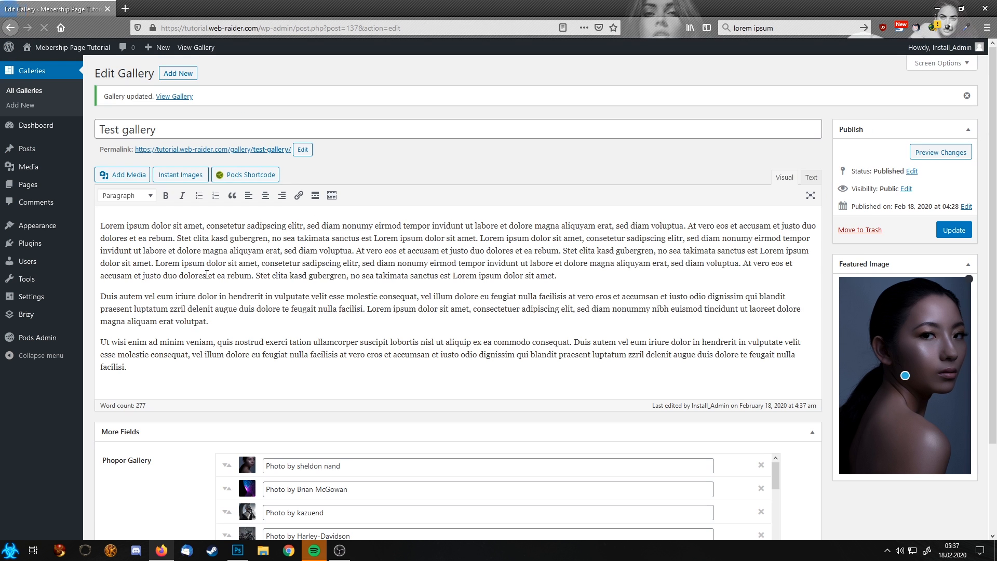
# Step: Open the Galleries template from the Brizy templates in the Brizy editor
pyautogui.moveTo(48, 339)
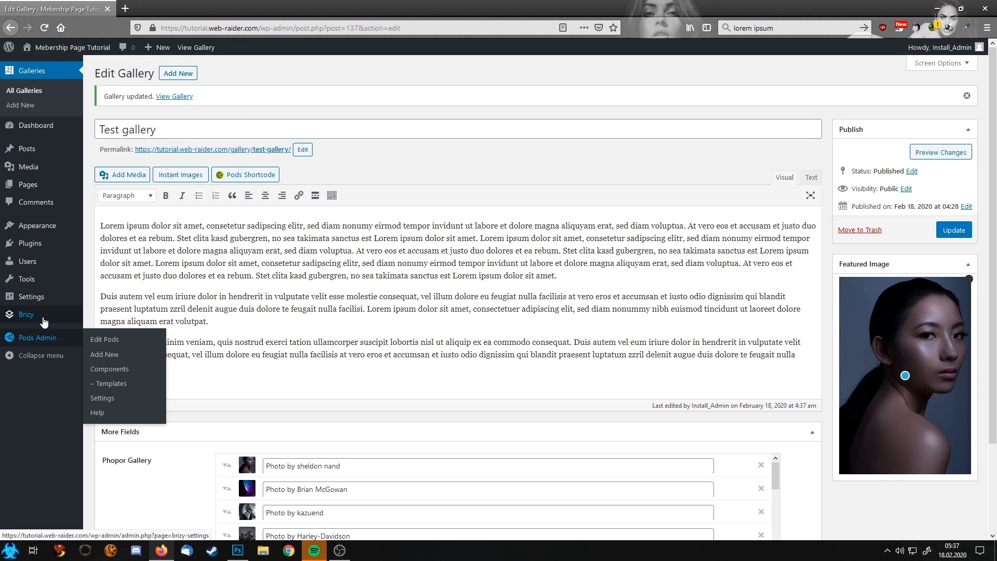
pyautogui.click(102, 332)
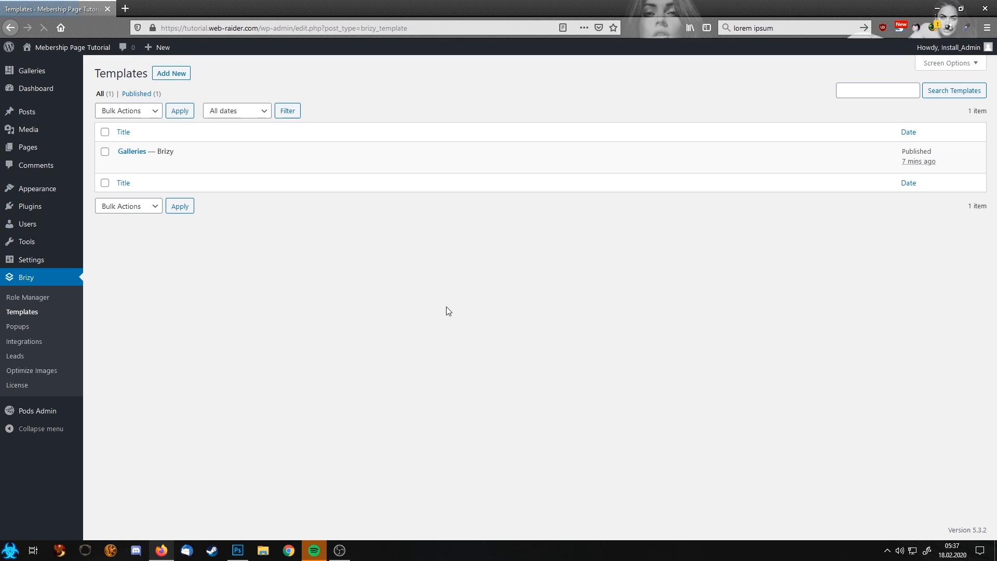
pyautogui.click(124, 164)
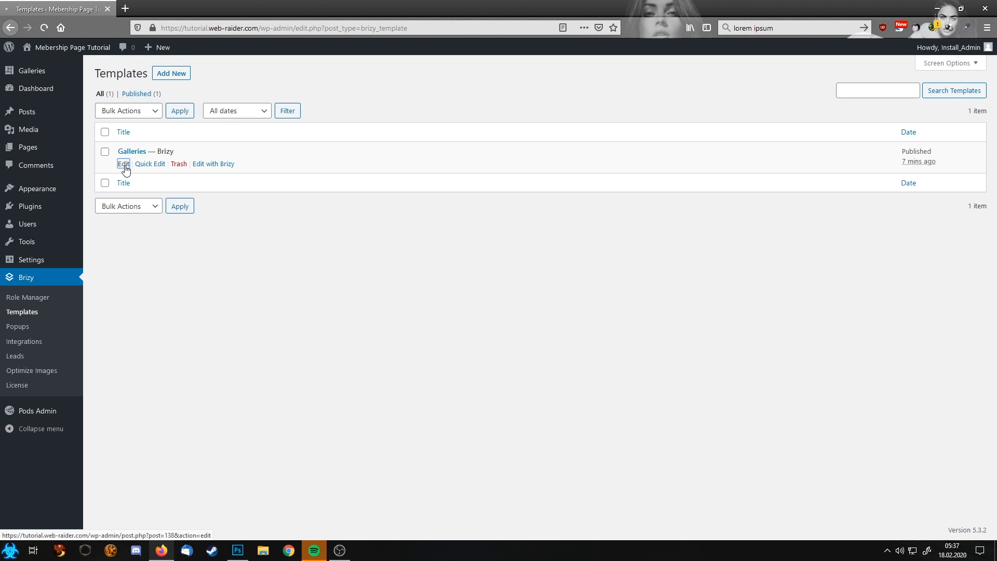
pyautogui.click(461, 222)
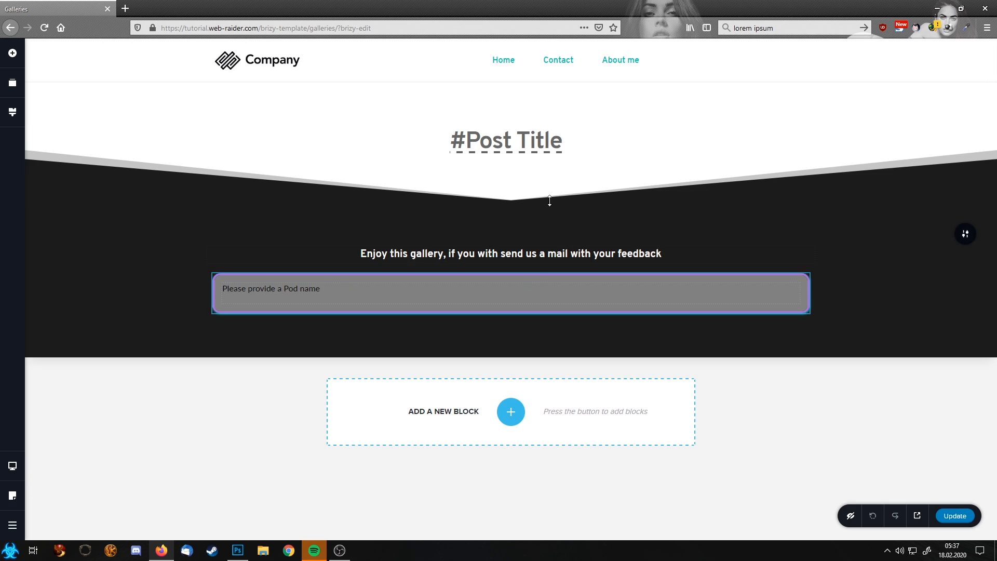
# Step: Set the #Post Title text colour to purple #A170D9 and give it a turquoise #05CAB6 shadow
pyautogui.click(487, 145)
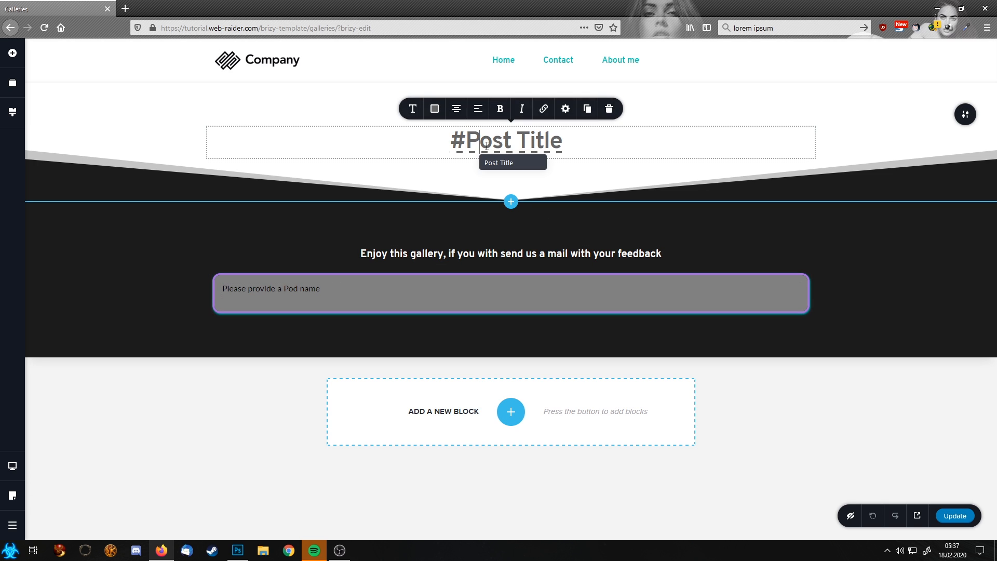
pyautogui.click(440, 116)
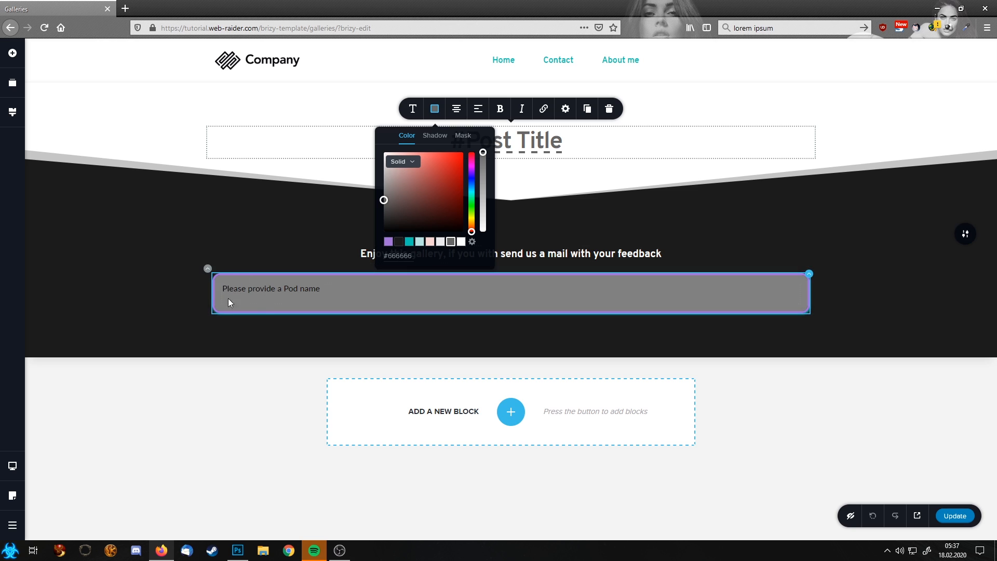
pyautogui.click(388, 242)
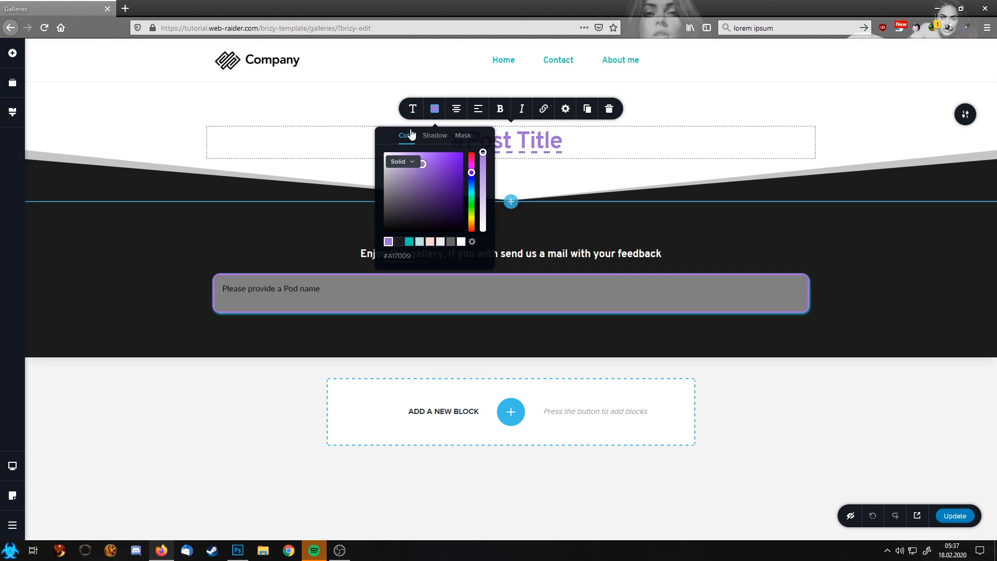
pyautogui.click(434, 136)
pyautogui.click(410, 243)
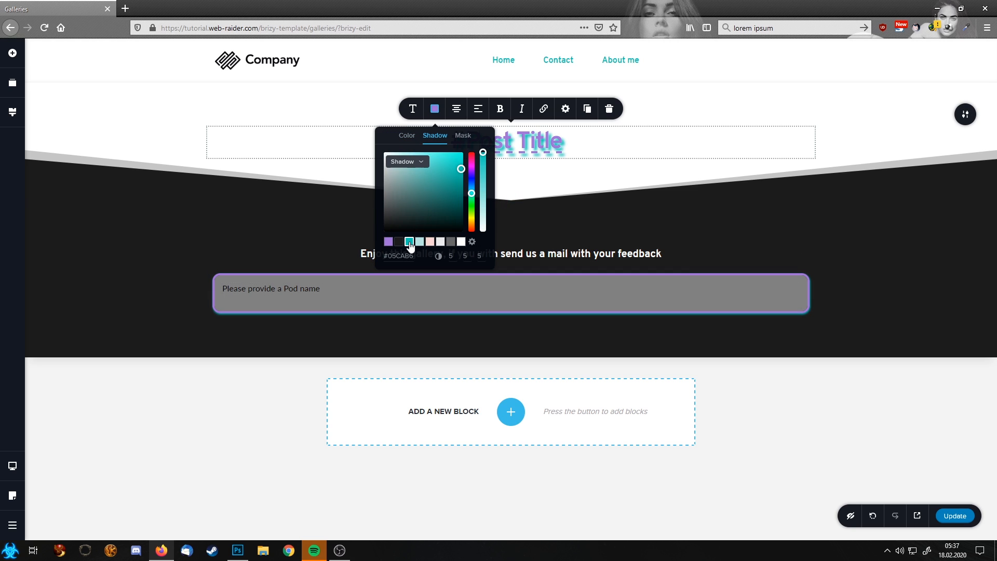
pyautogui.click(563, 230)
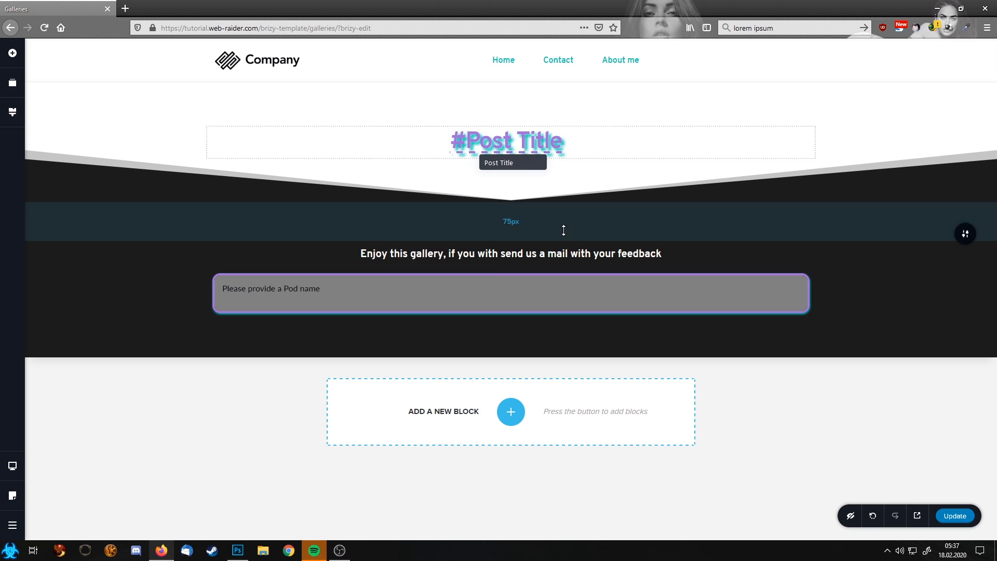
pyautogui.click(10, 55)
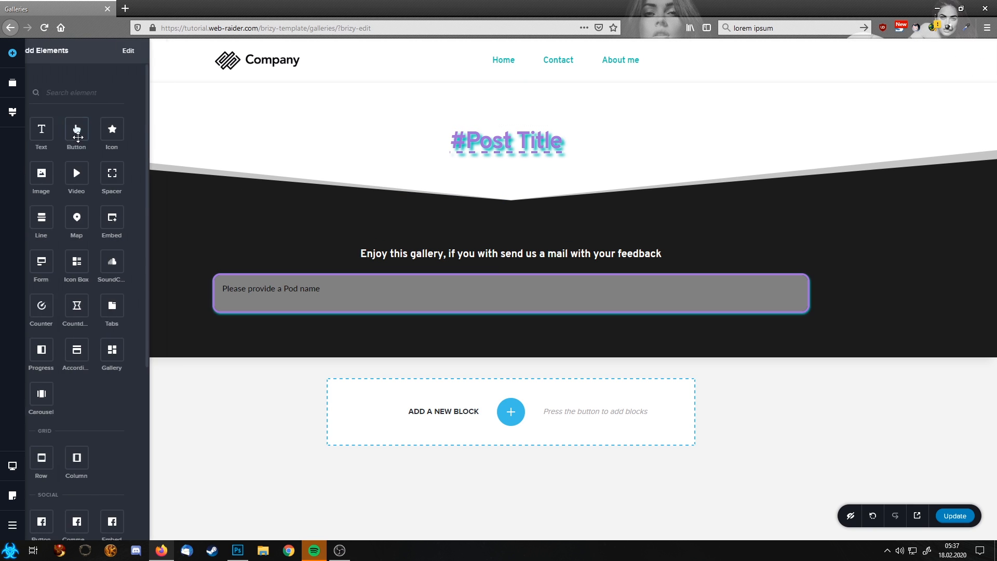
pyautogui.moveTo(65, 132); pyautogui.dragTo(319, 274)
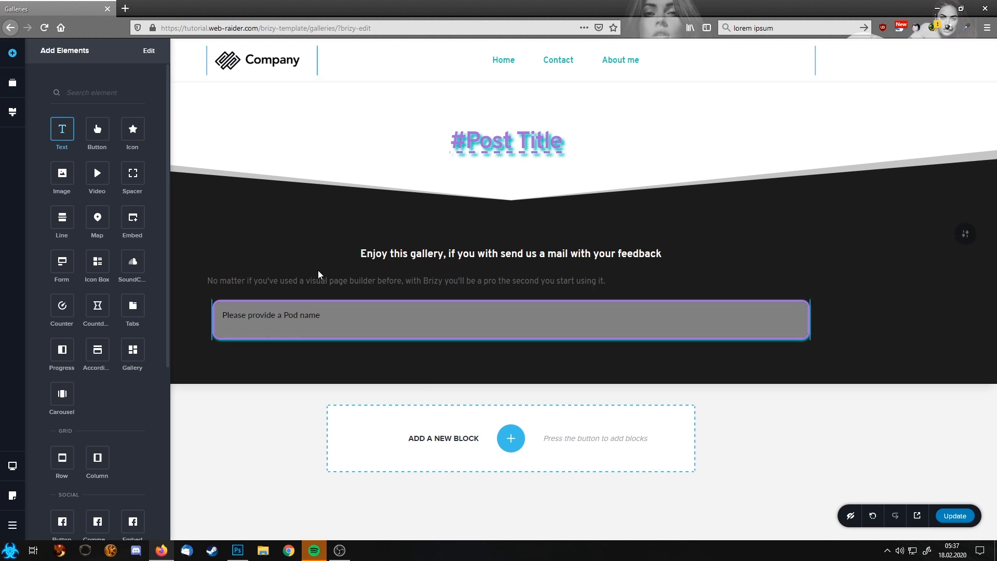
pyautogui.click(346, 282)
pyautogui.tripleClick(346, 282)
pyautogui.write('#')
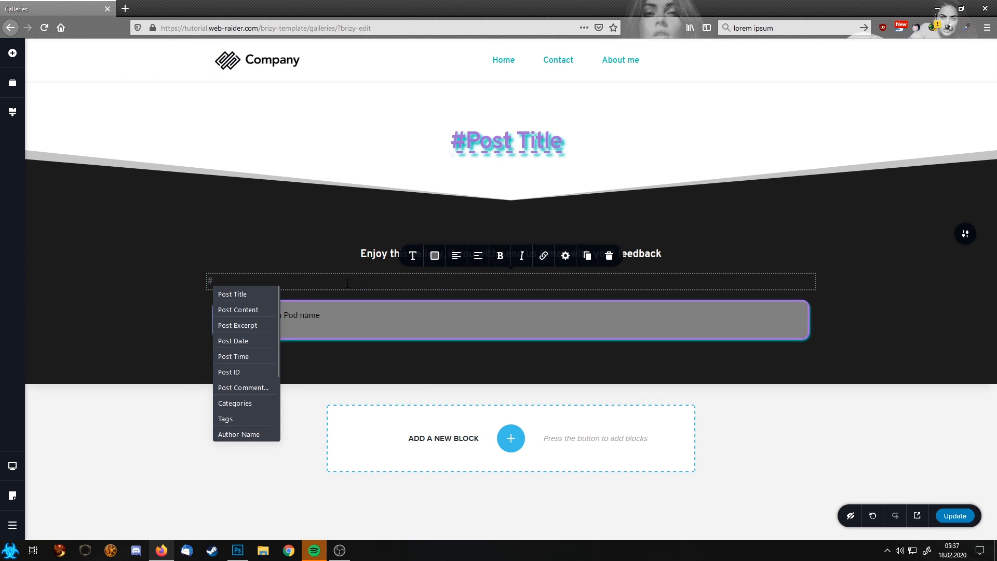
pyautogui.click(318, 279)
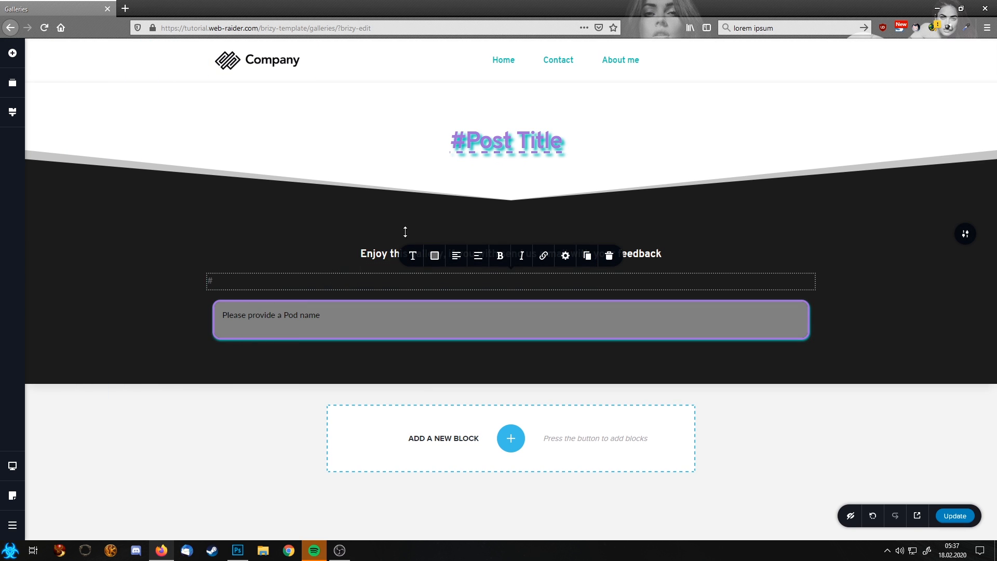
pyautogui.click(609, 255)
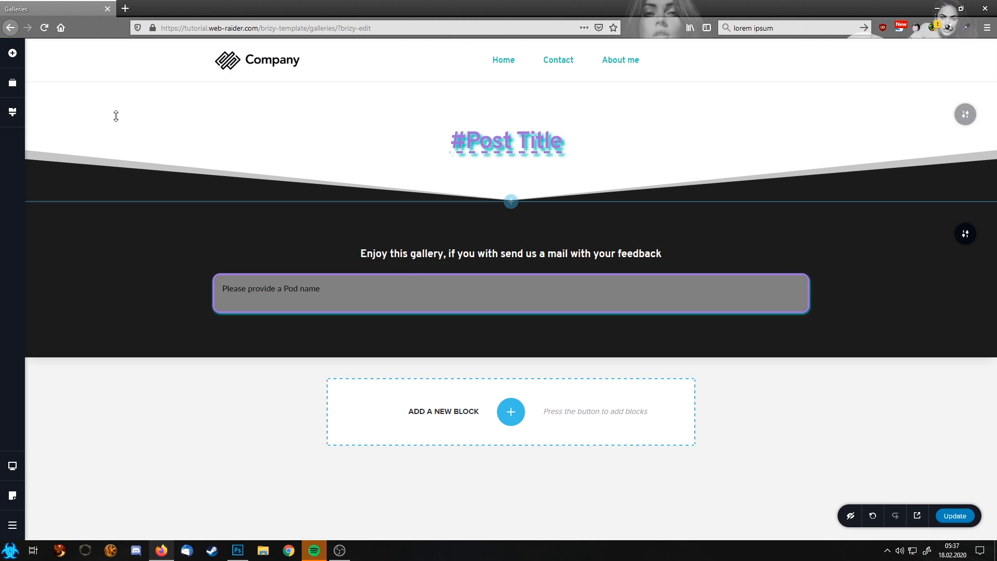
# Step: Add a Post Content element between the feedback heading and the shortcode gallery box
pyautogui.click(13, 53)
pyautogui.scroll(-5, 58, 367)
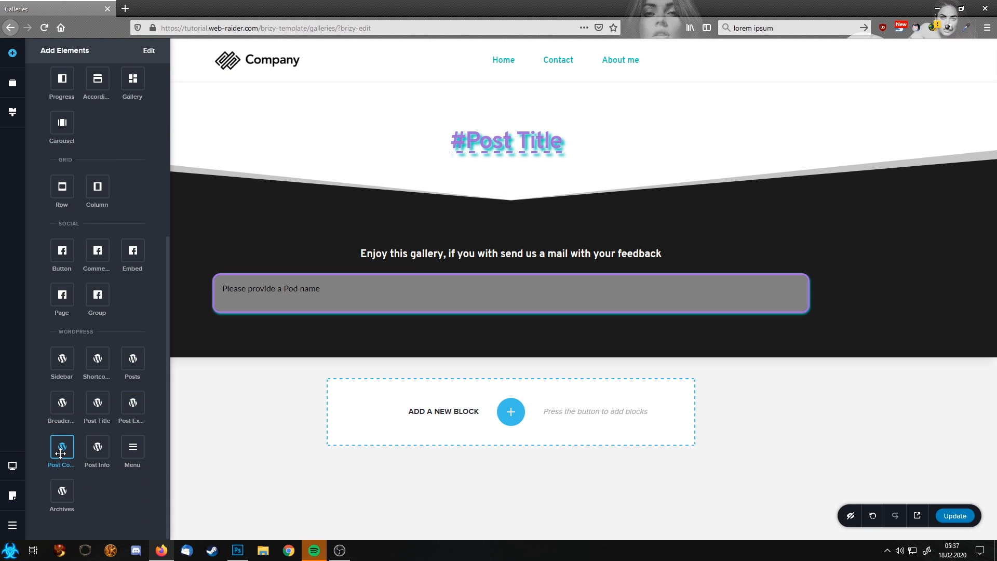
pyautogui.moveTo(63, 450); pyautogui.dragTo(458, 271)
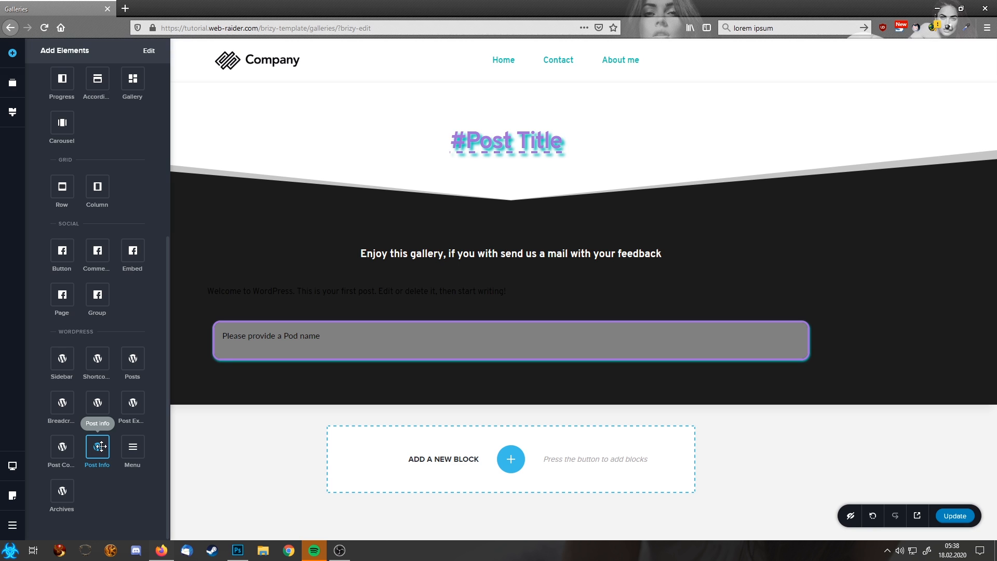
# Step: Add a Post Info element below the post title and colour its text and icons purple #A170D9
pyautogui.moveTo(101, 446); pyautogui.dragTo(521, 168)
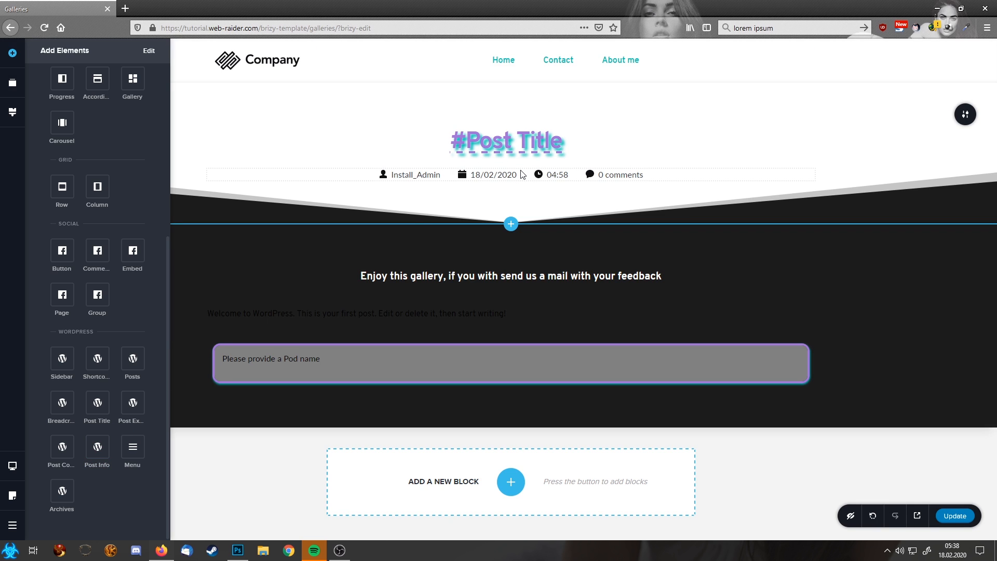
pyautogui.click(439, 178)
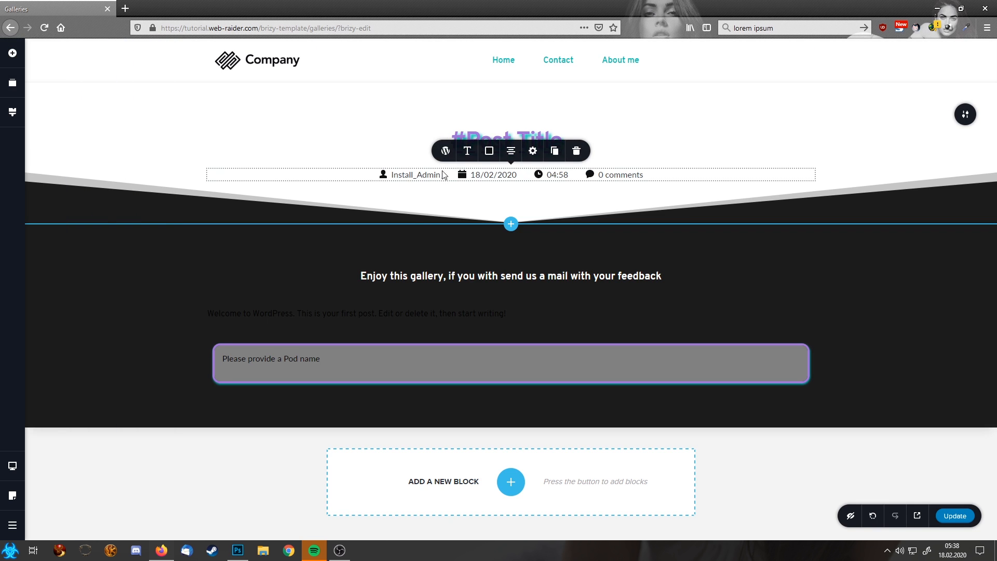
pyautogui.click(488, 151)
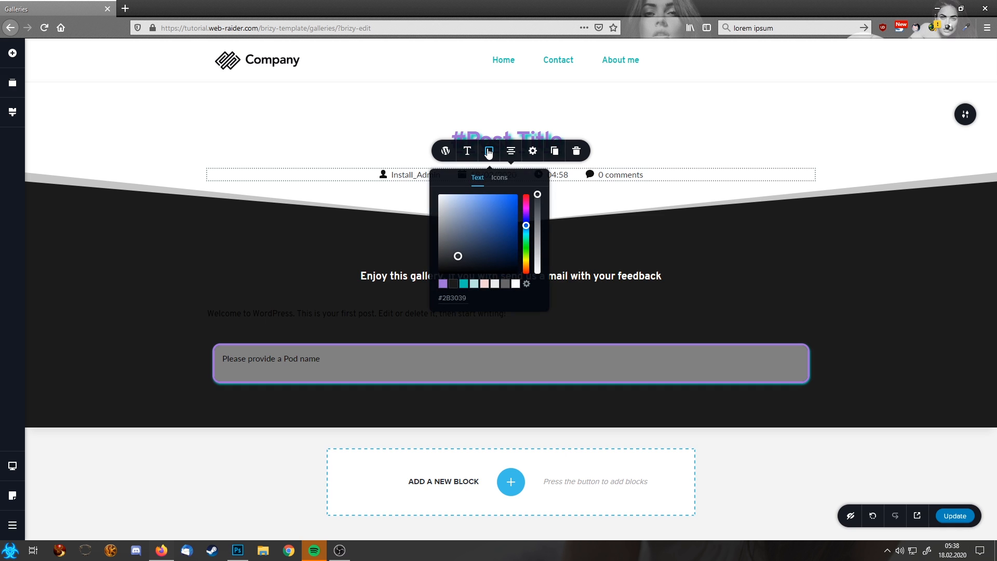
pyautogui.click(442, 284)
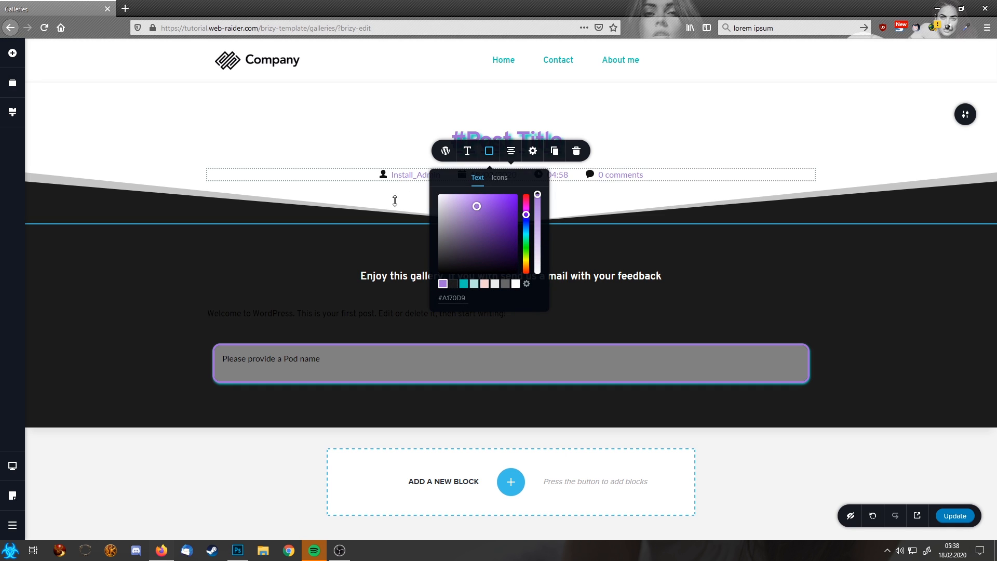
pyautogui.click(499, 178)
pyautogui.click(443, 284)
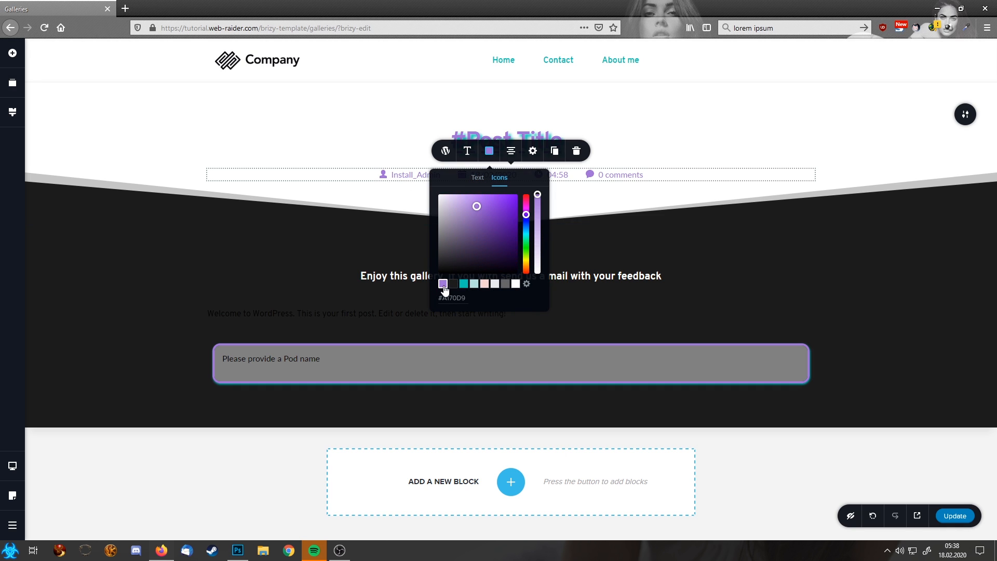
# Step: Set the Post Info icon colour to turquoise #05CAB6 and save the template
pyautogui.click(464, 284)
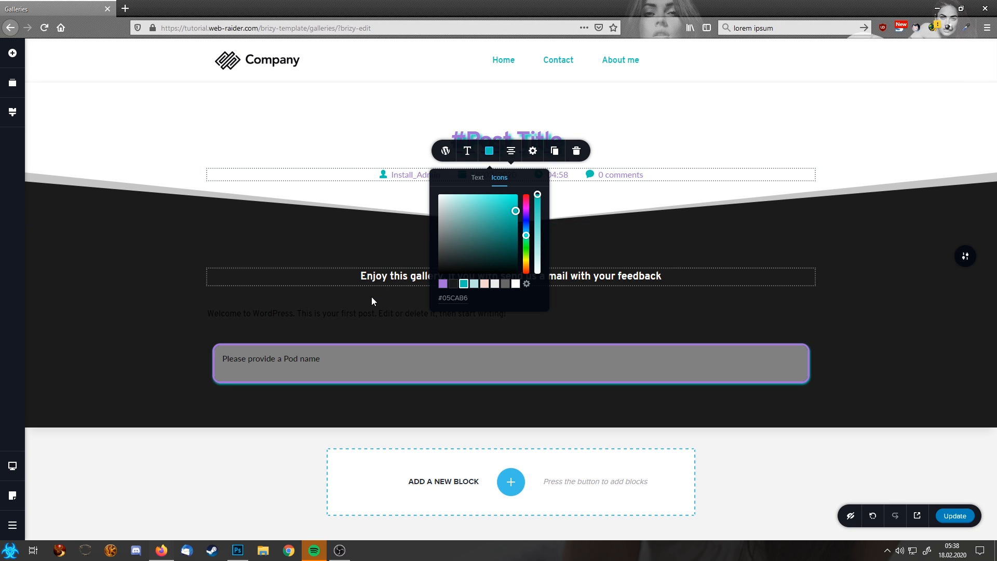
pyautogui.click(376, 312)
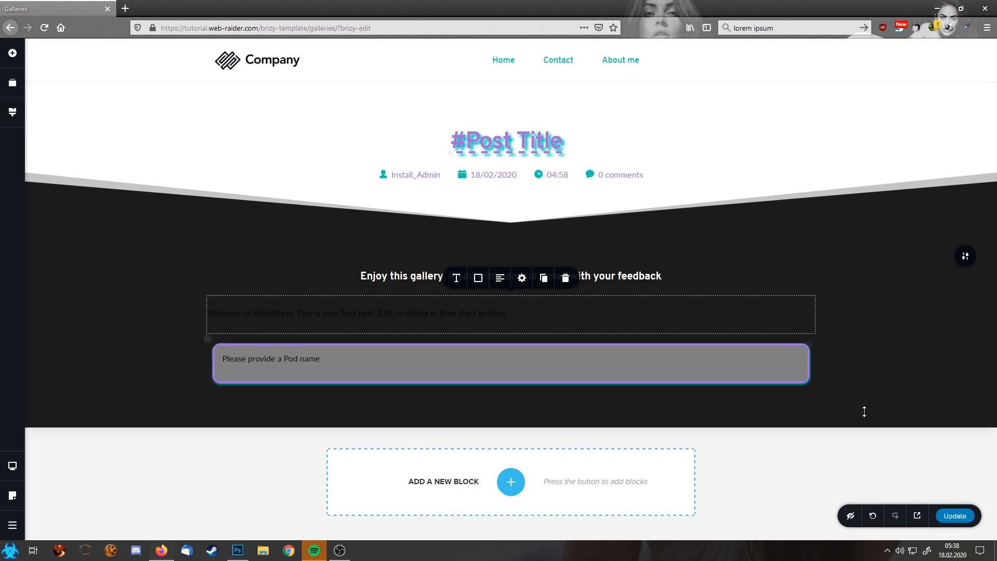
pyautogui.click(956, 516)
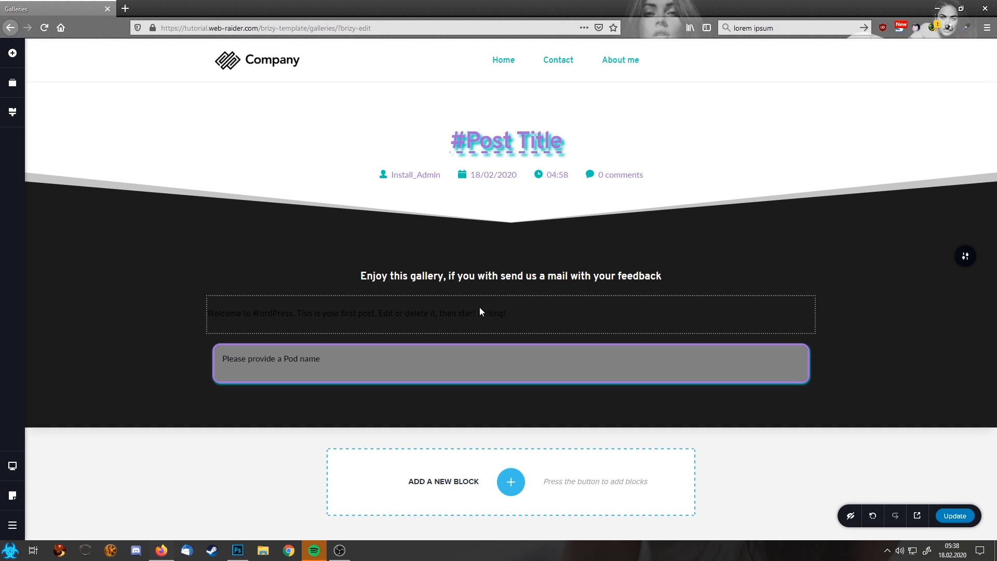
# Step: Set the Post Content paragraph text colour to white #FFFFFF and update the template
pyautogui.click(459, 306)
pyautogui.click(479, 279)
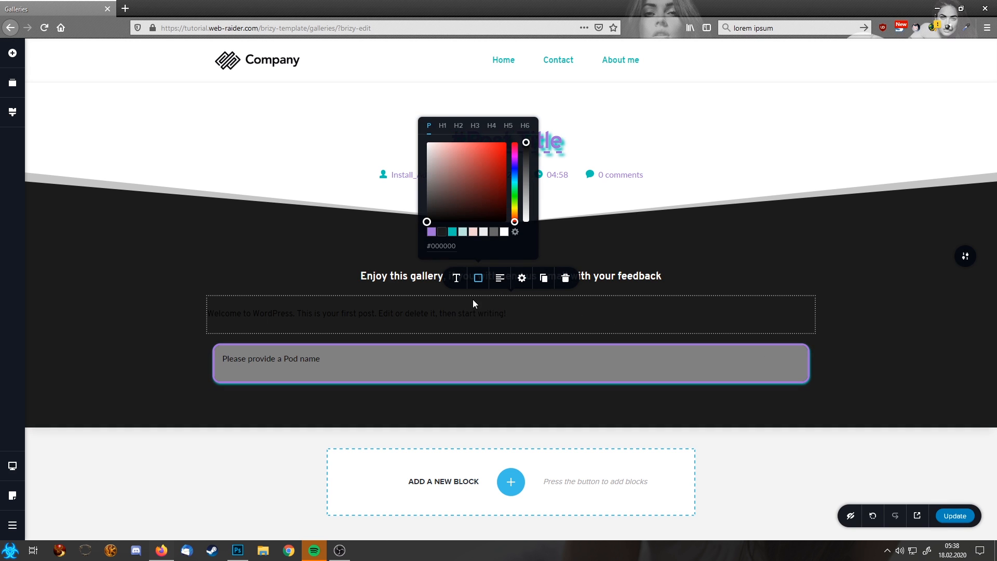
pyautogui.click(504, 232)
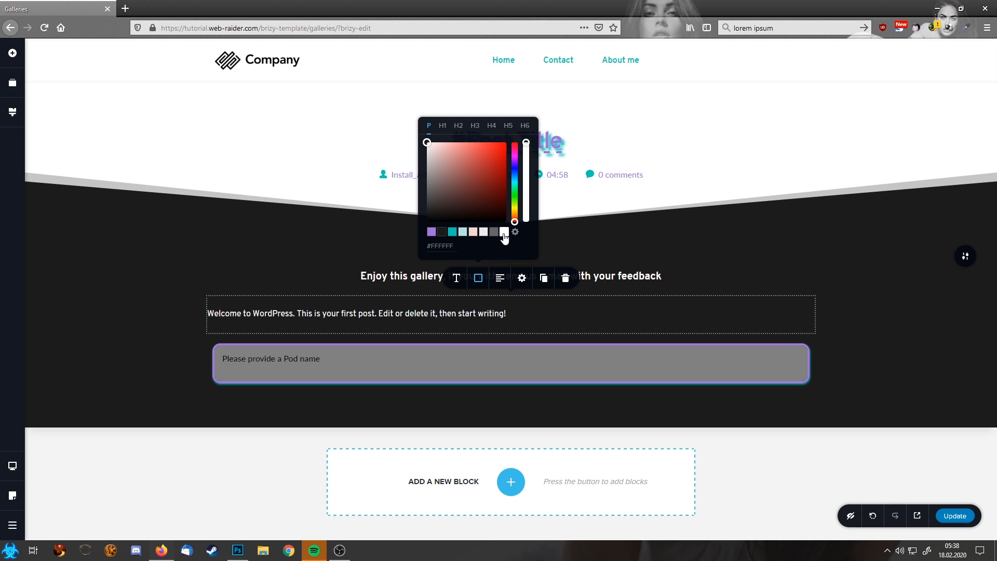
pyautogui.click(960, 515)
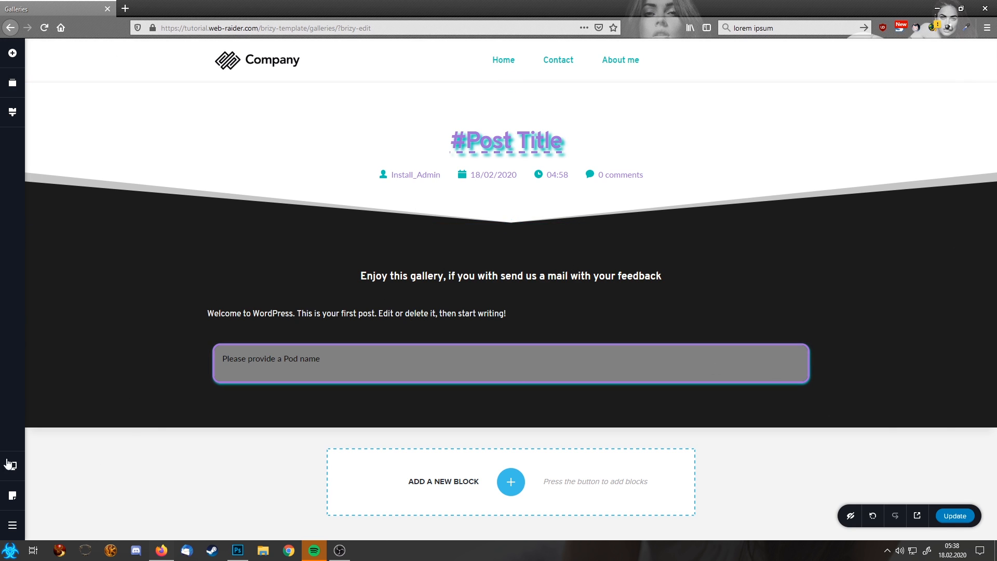
# Step: Return to the WordPress dashboard and view the published Test gallery page from the Galleries list
pyautogui.click(13, 524)
pyautogui.click(57, 516)
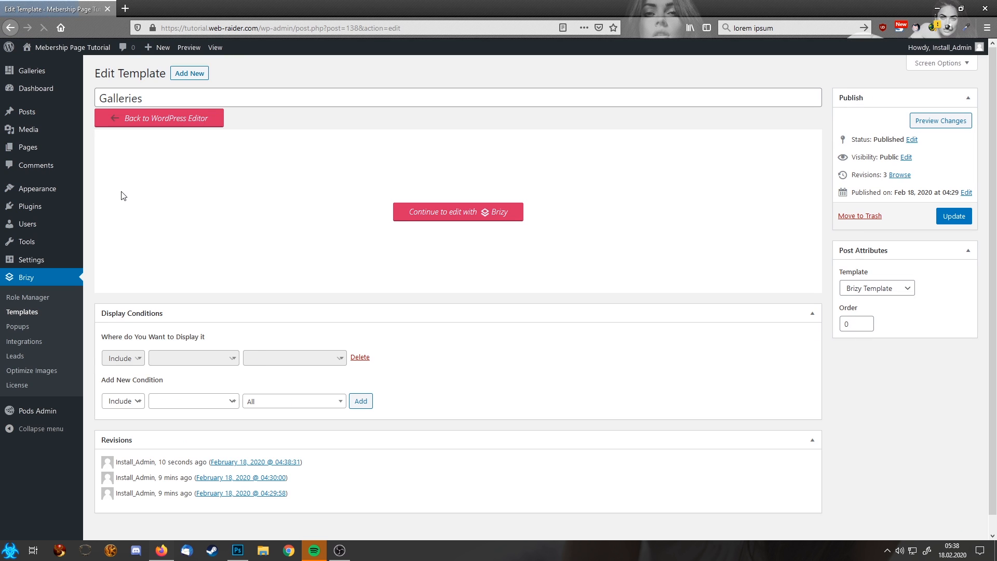
pyautogui.click(12, 71)
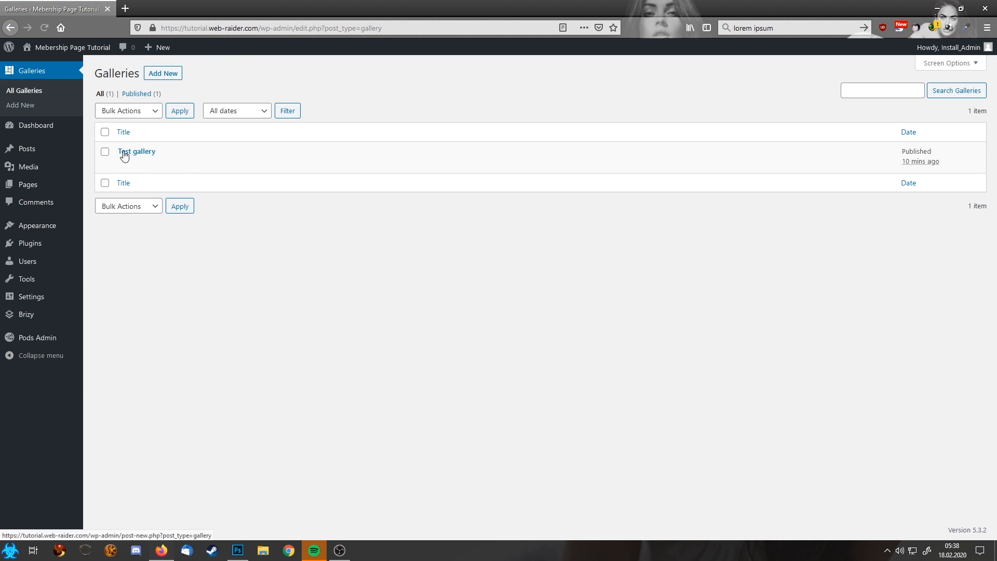
pyautogui.click(199, 162)
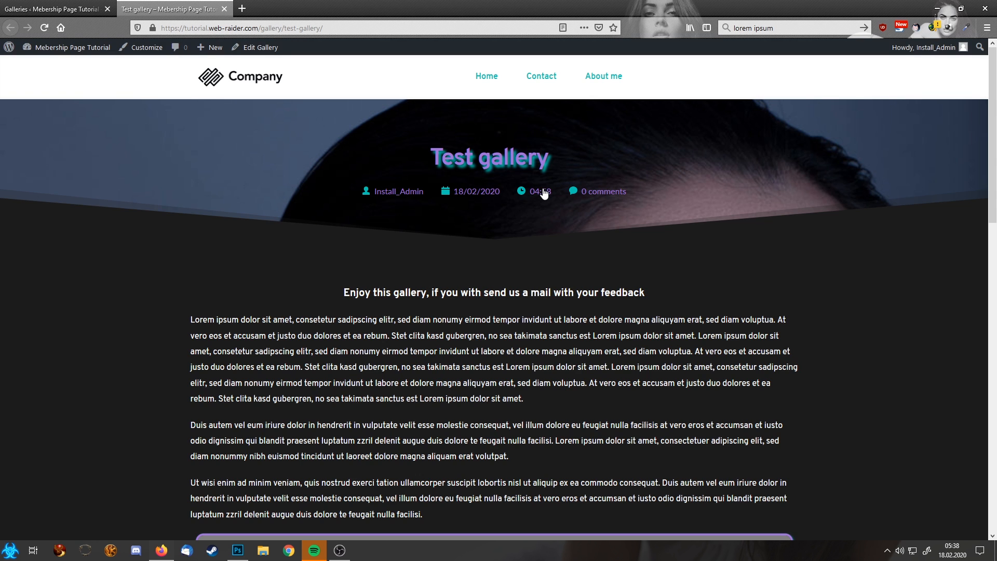
# Step: Check the Test gallery page's text and image grid, including the enlarged view of the red moon photo, and close the page
pyautogui.scroll(-3, 541, 193)
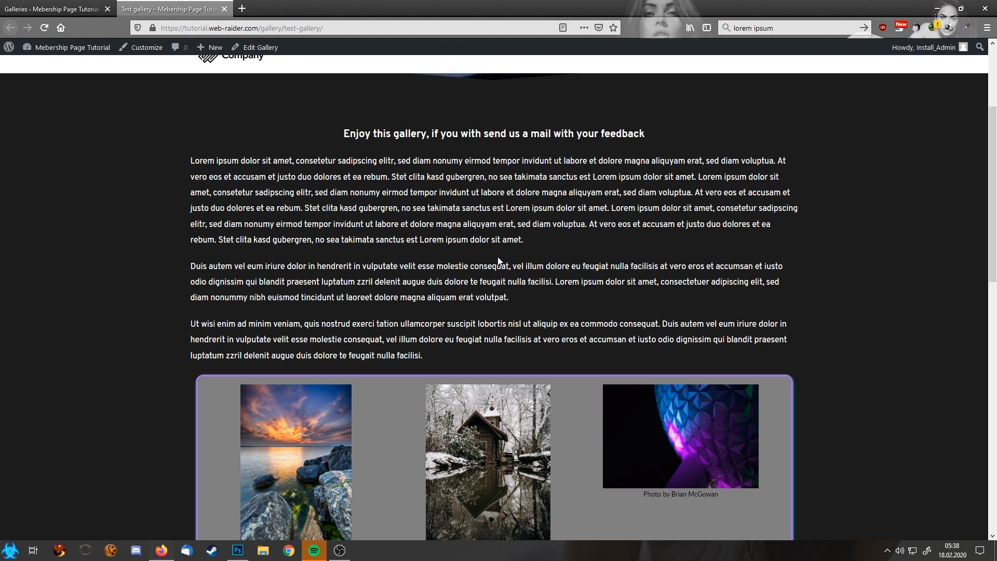
pyautogui.scroll(-6, 497, 261)
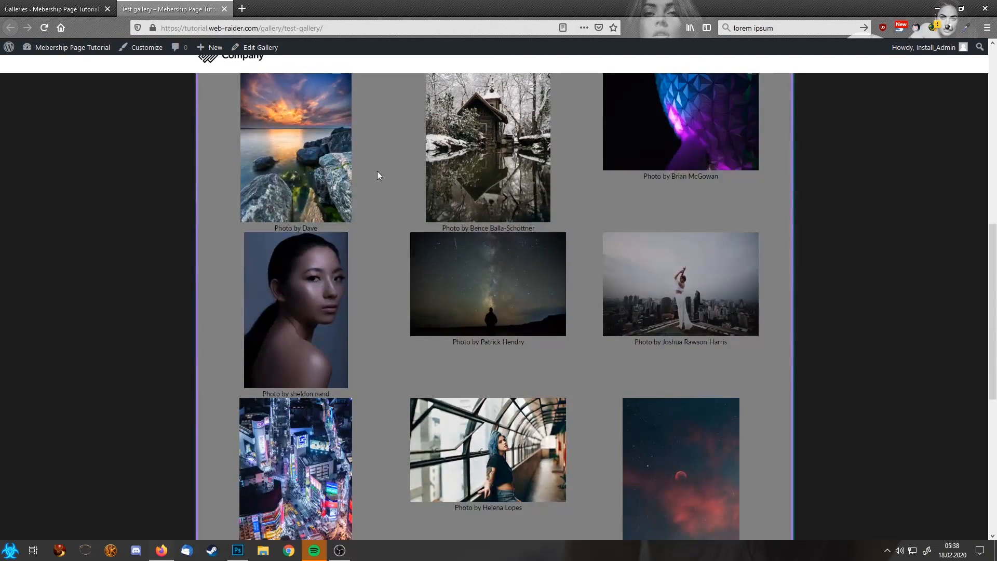
pyautogui.scroll(-3, 566, 294)
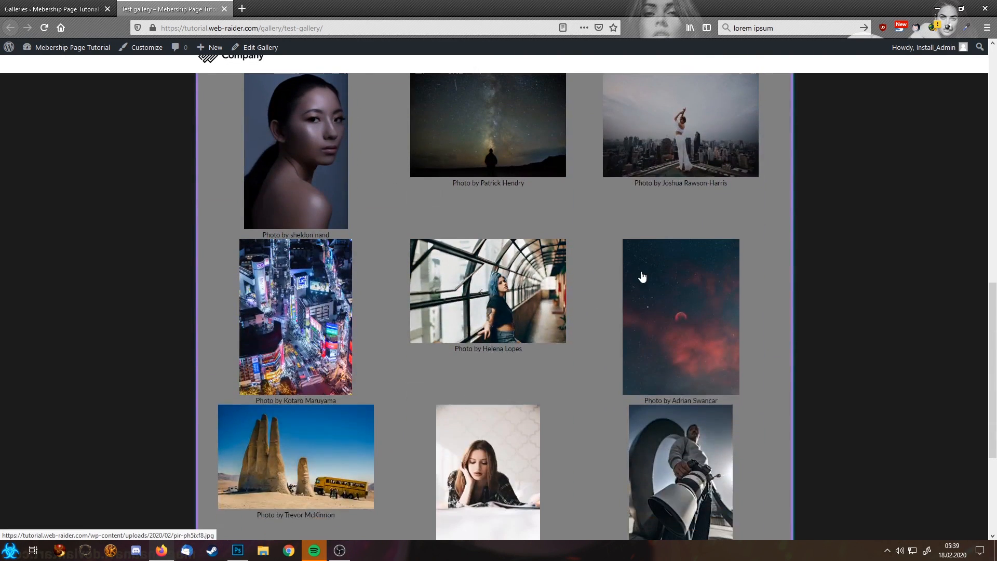
pyautogui.click(637, 323)
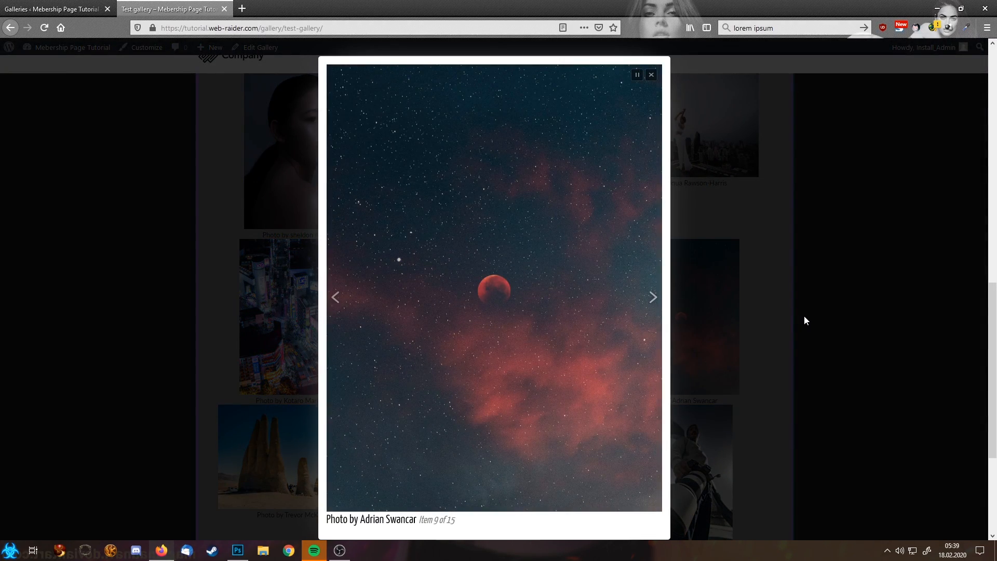
pyautogui.click(771, 332)
pyautogui.scroll(10, 772, 331)
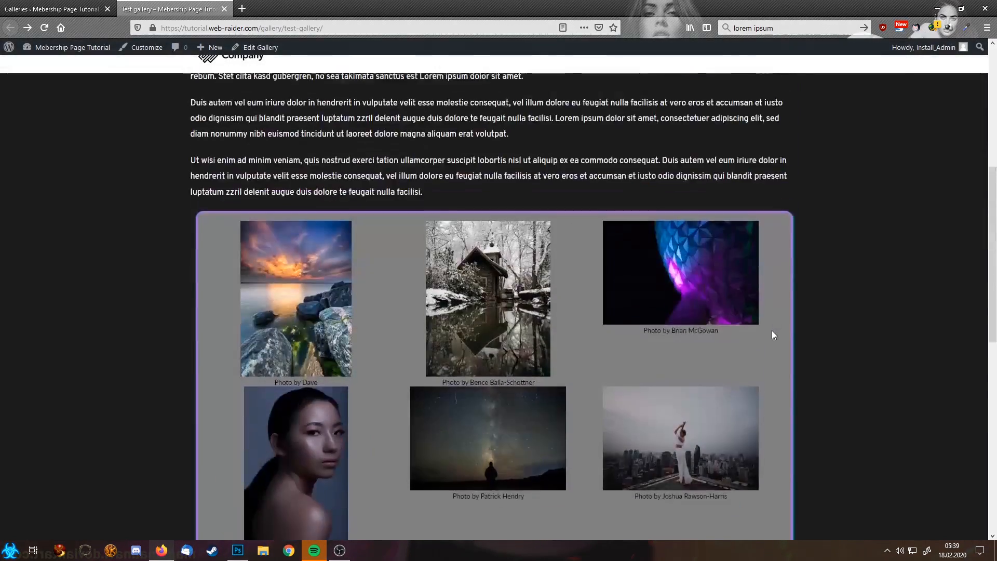
pyautogui.click(224, 10)
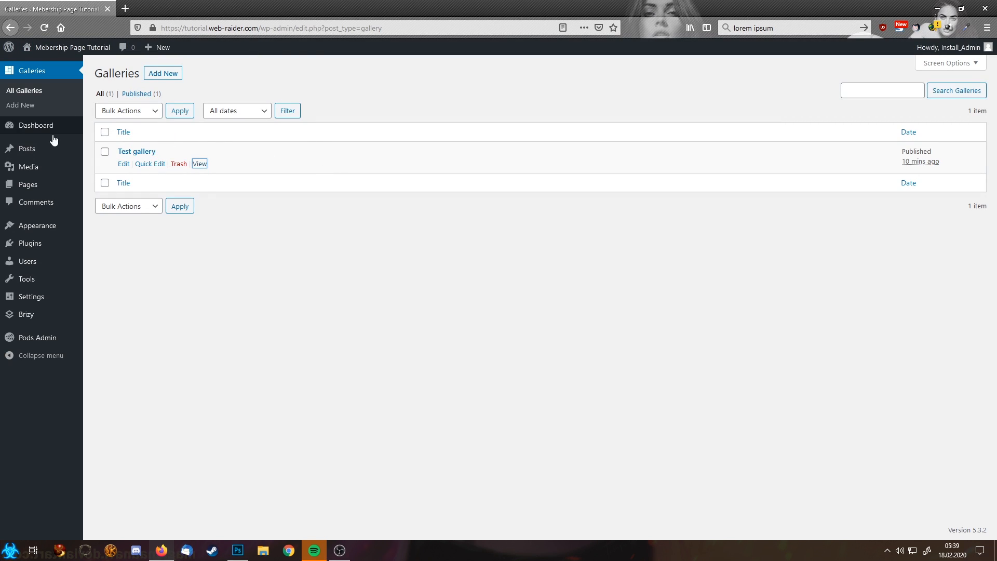